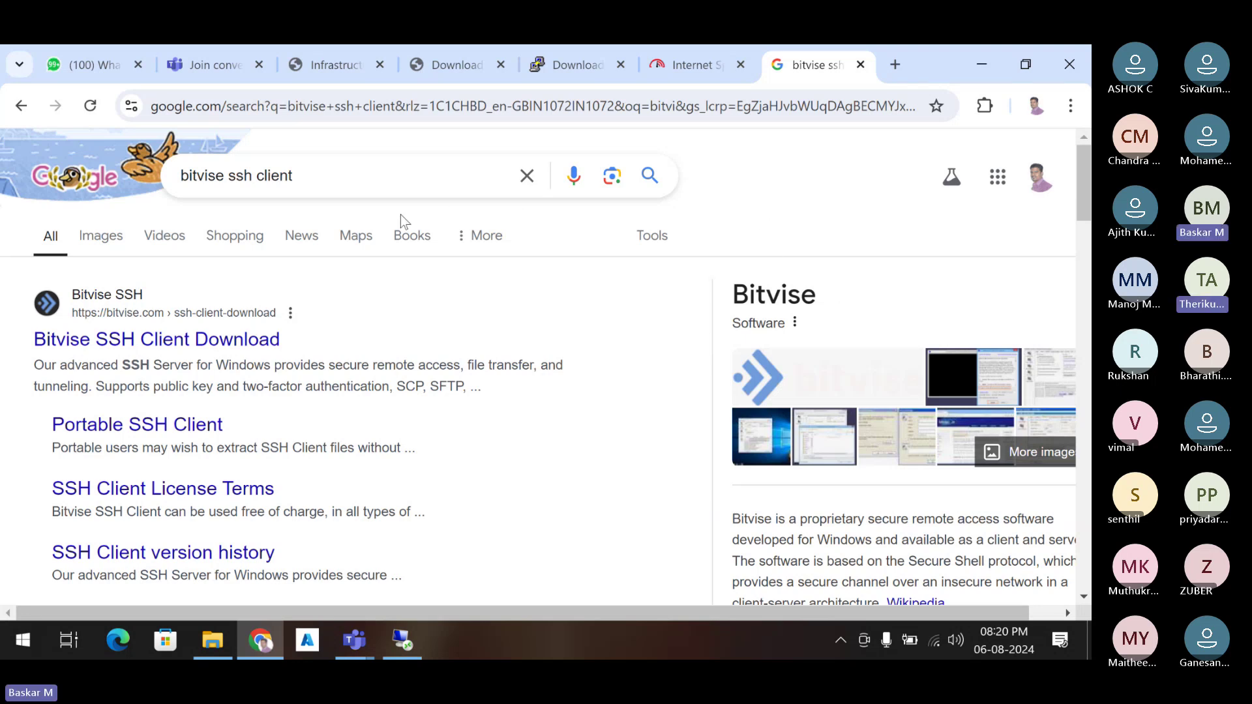
Switch to the remote desktop session 192.168.10.150 and move the Bitvise SSH Client window slightly up so its login controls are accessible.
left_click(409, 636)
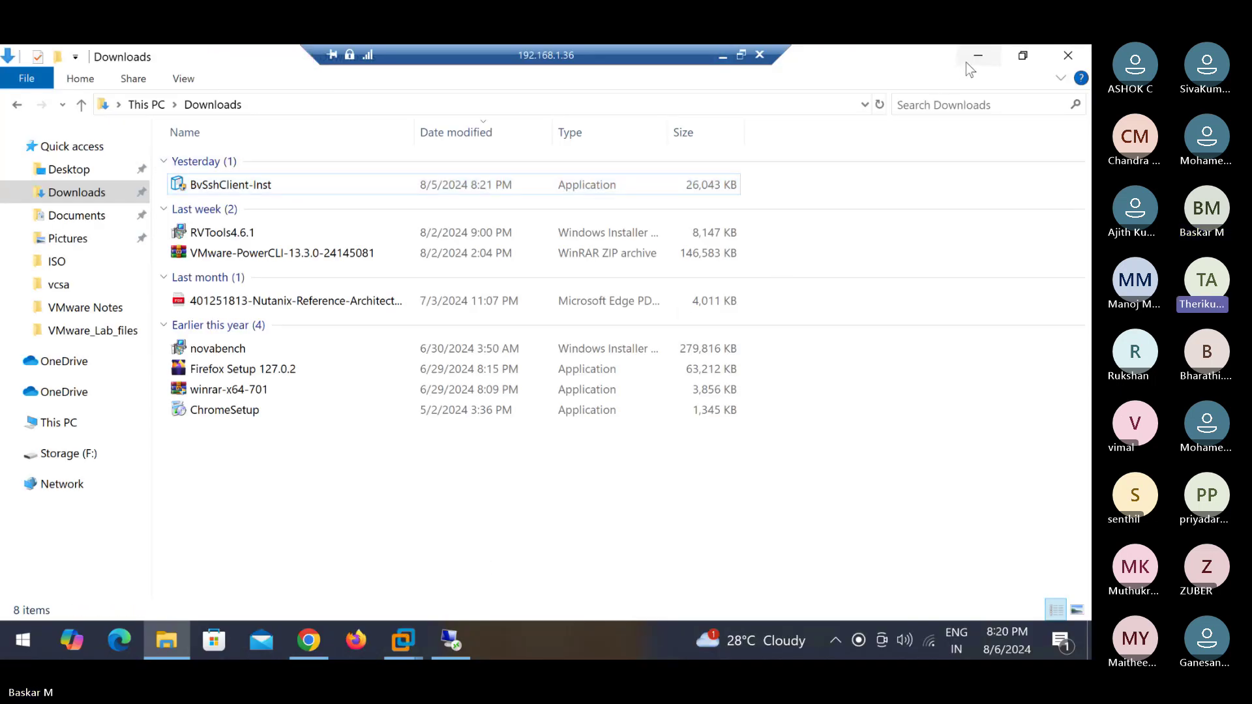
left_click(978, 56)
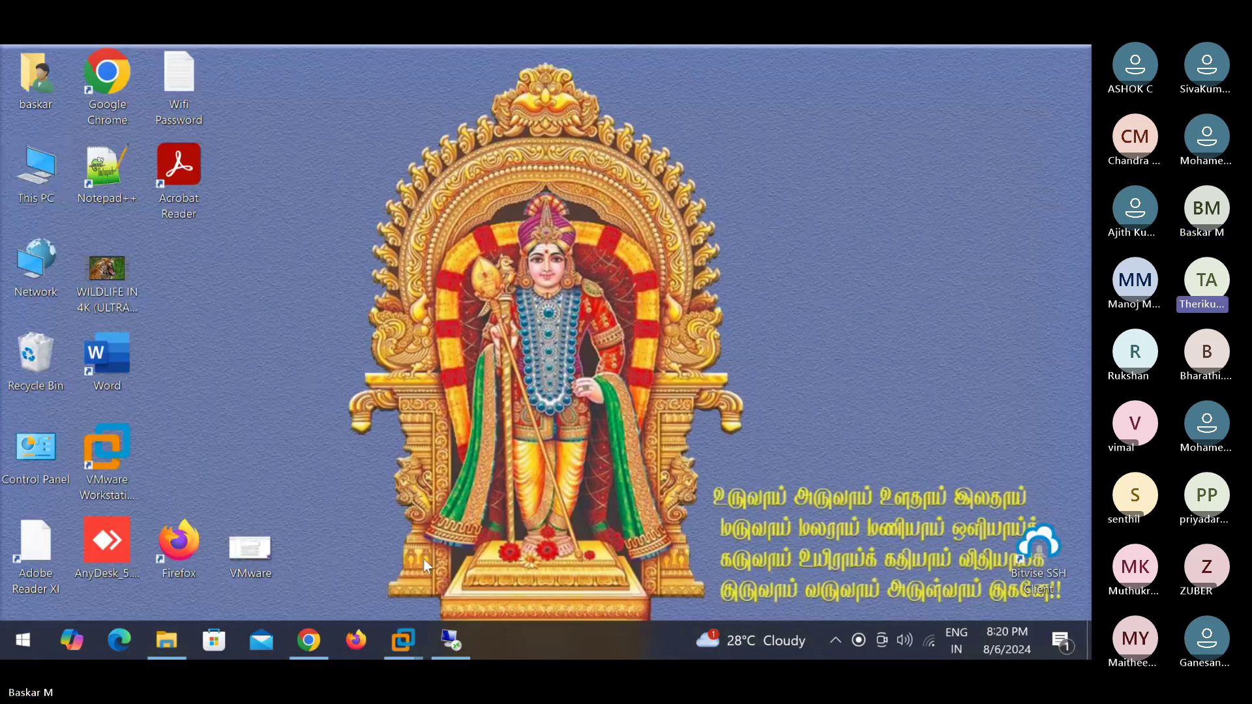
left_click(422, 638)
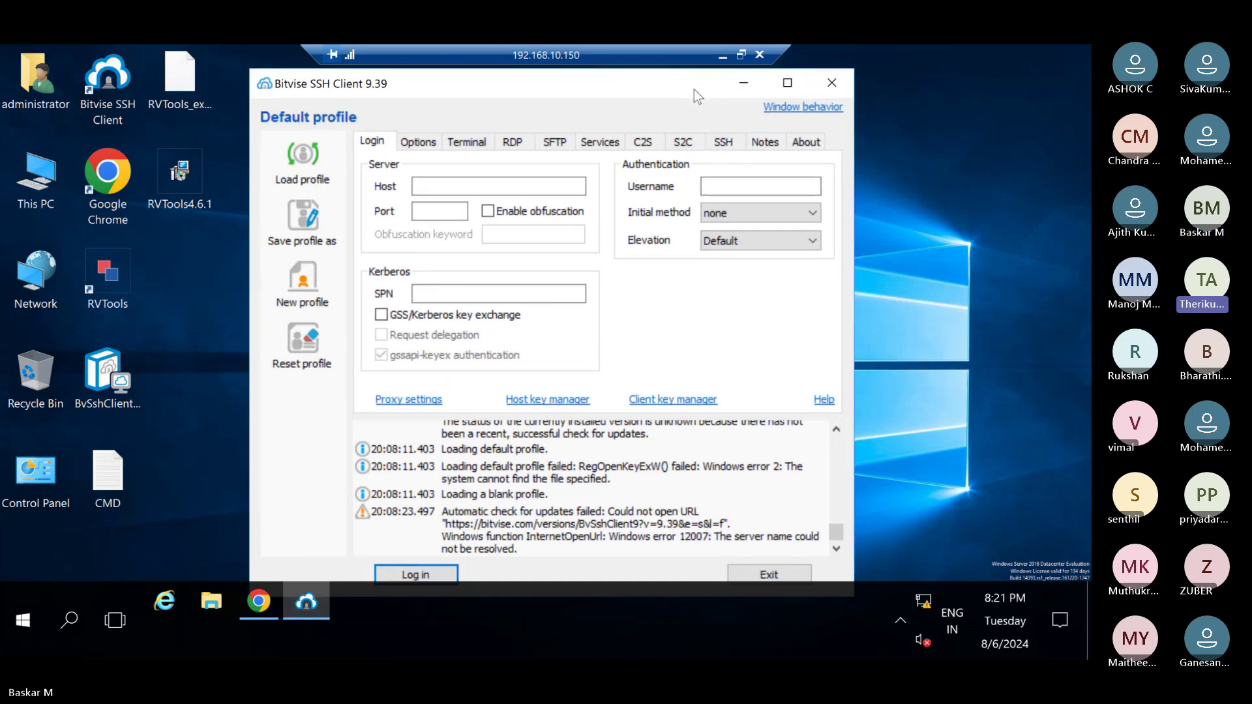
left_click_drag(694, 89, 697, 78)
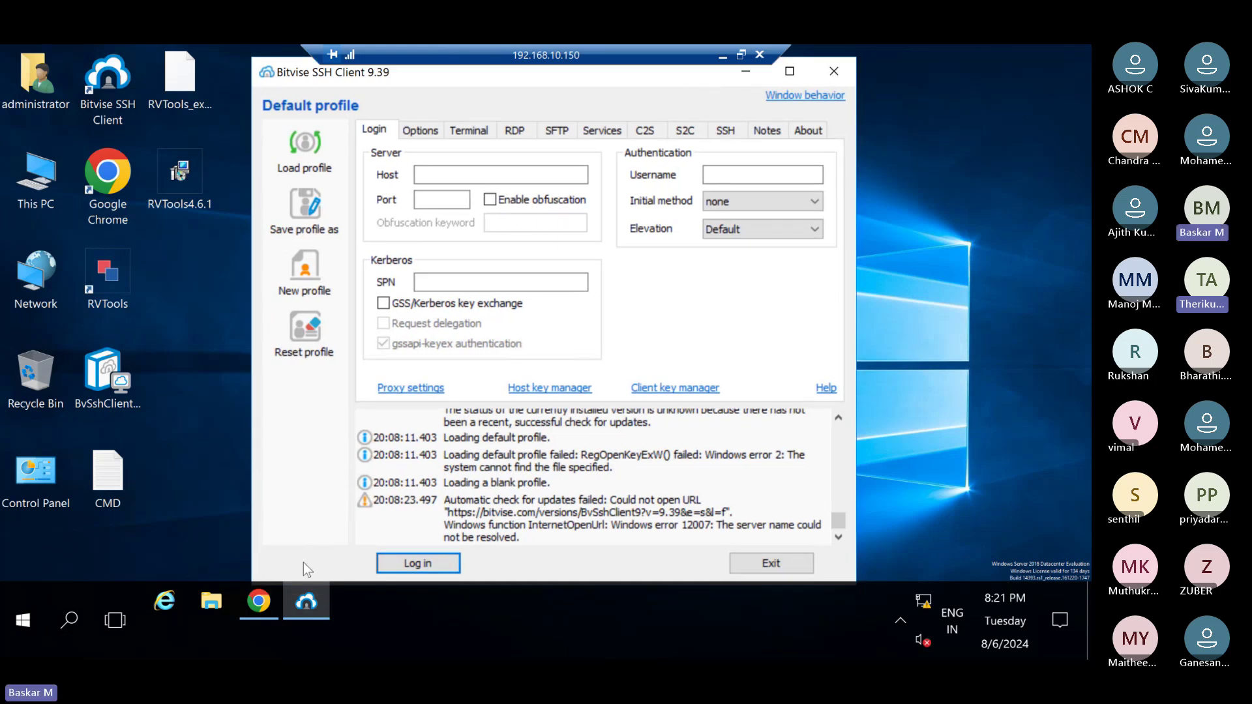
Switch to the vSphere Client and examine the summaries of ESXi hosts 192.168.10.111 and 192.168.10.104.
left_click(258, 601)
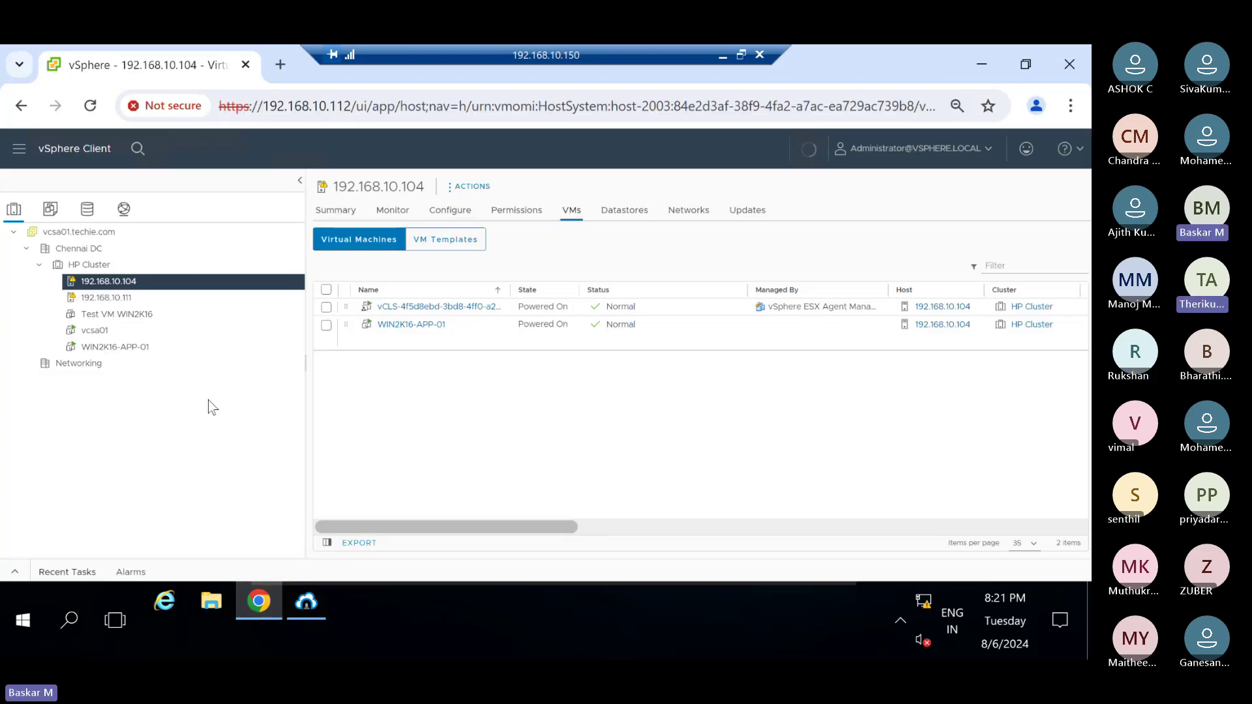
left_click(134, 298)
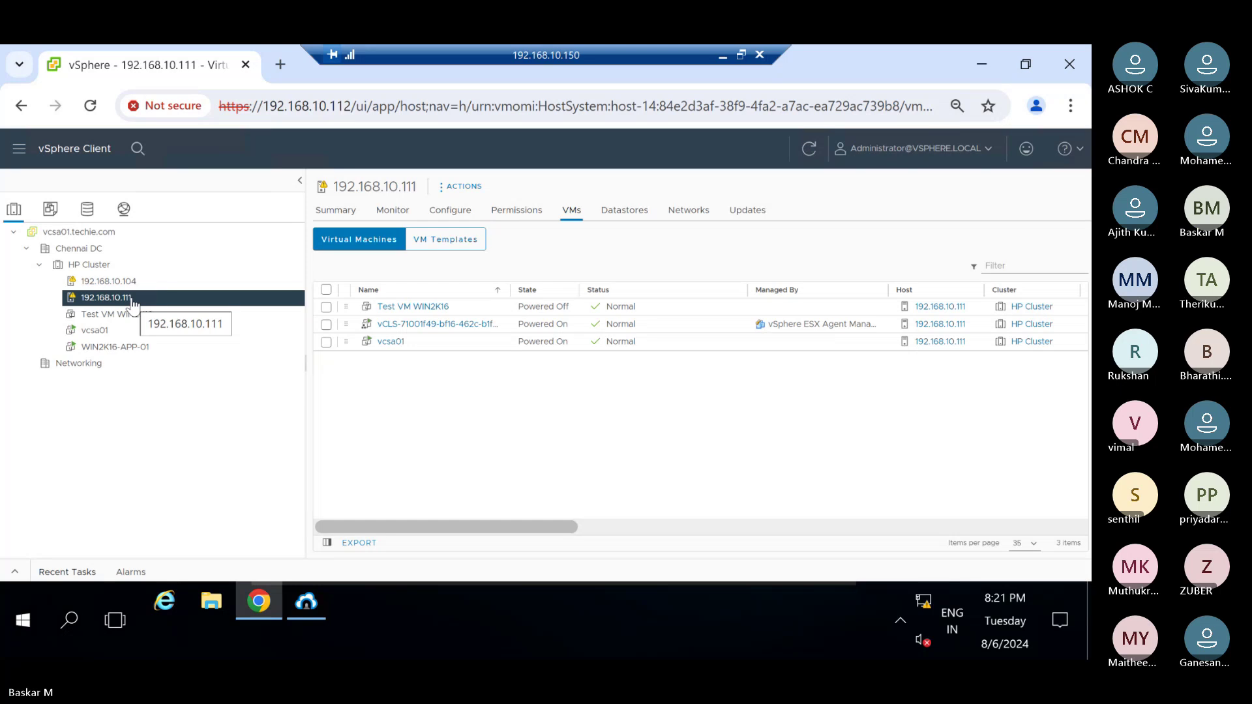
left_click(335, 210)
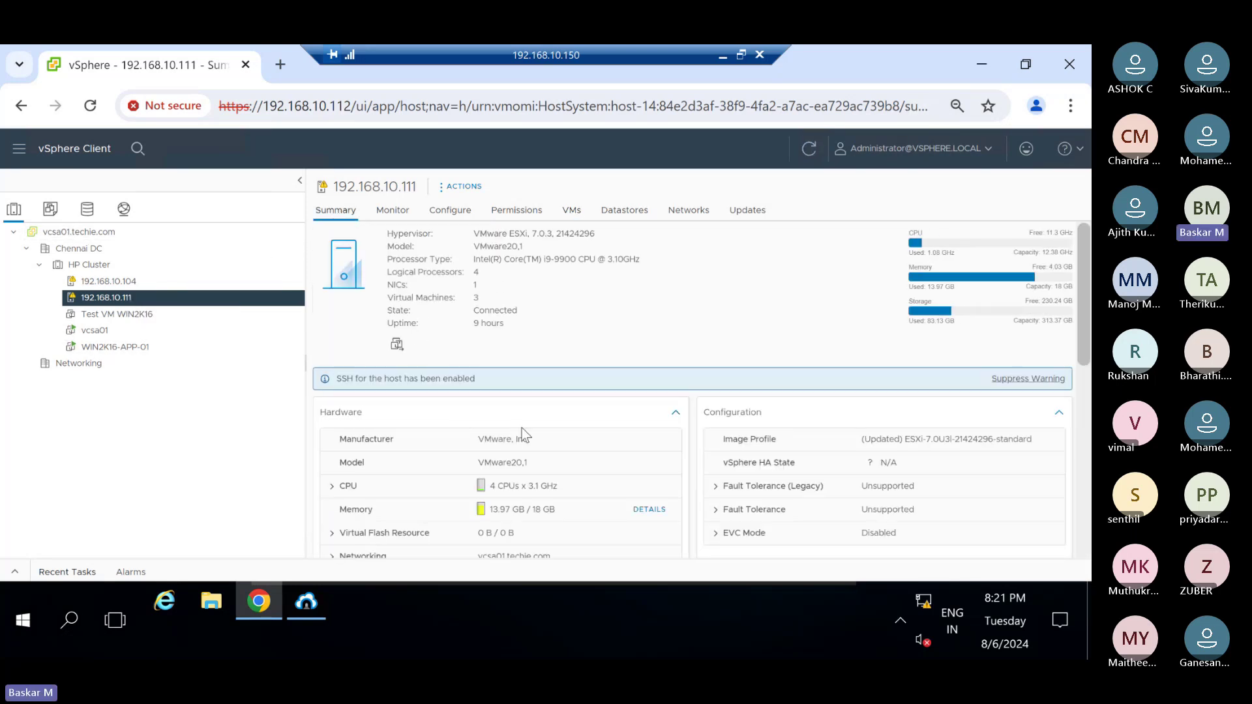
scroll(525, 429, "down", 2)
scroll(532, 429, "up", 2)
left_click(144, 284)
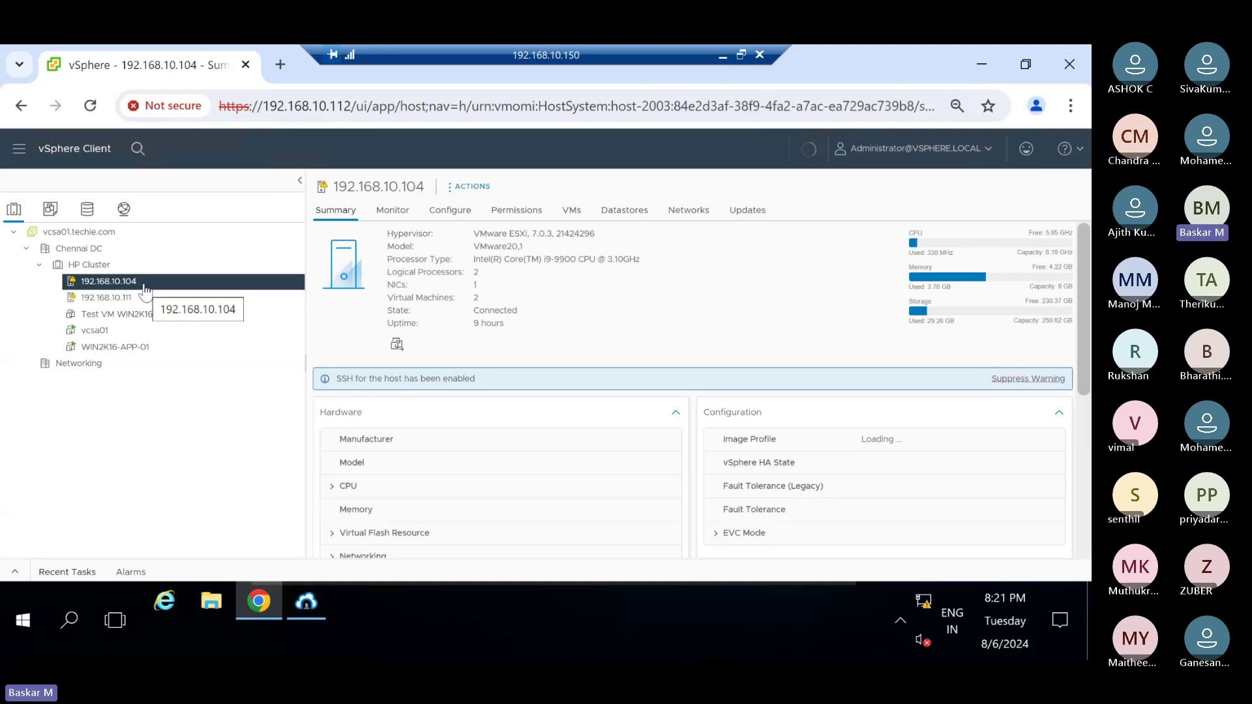
left_click(148, 300)
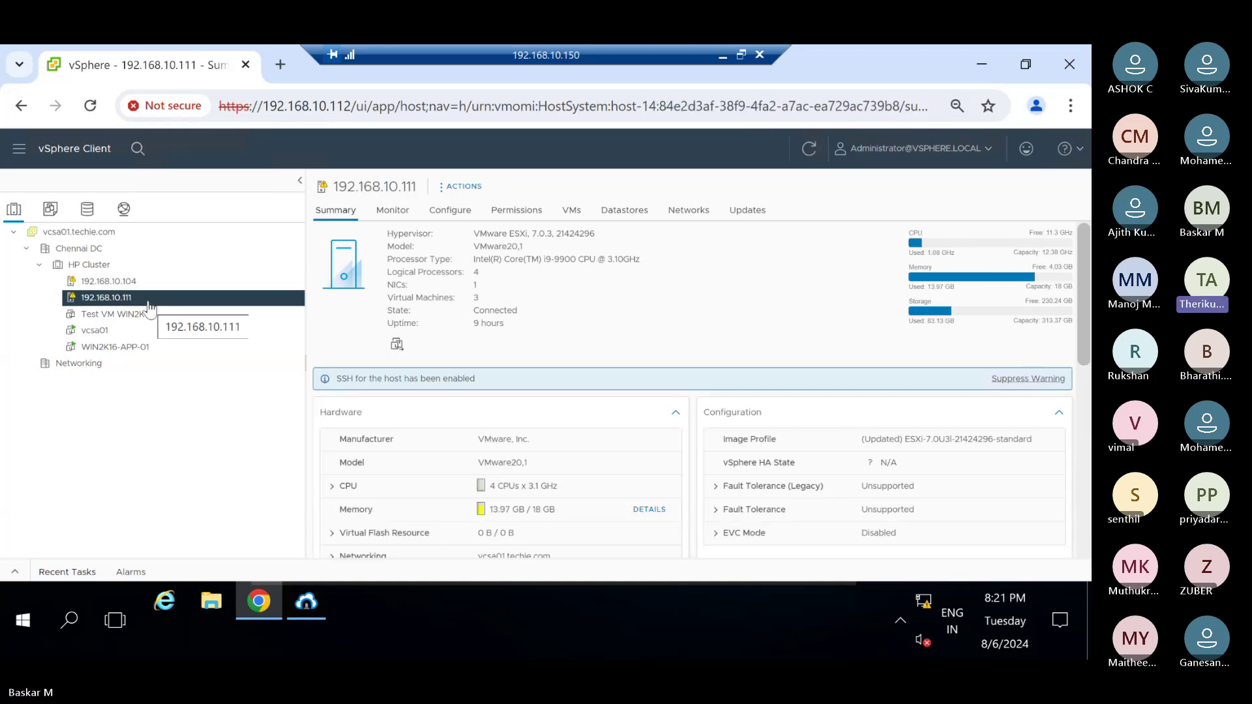
left_click(146, 283)
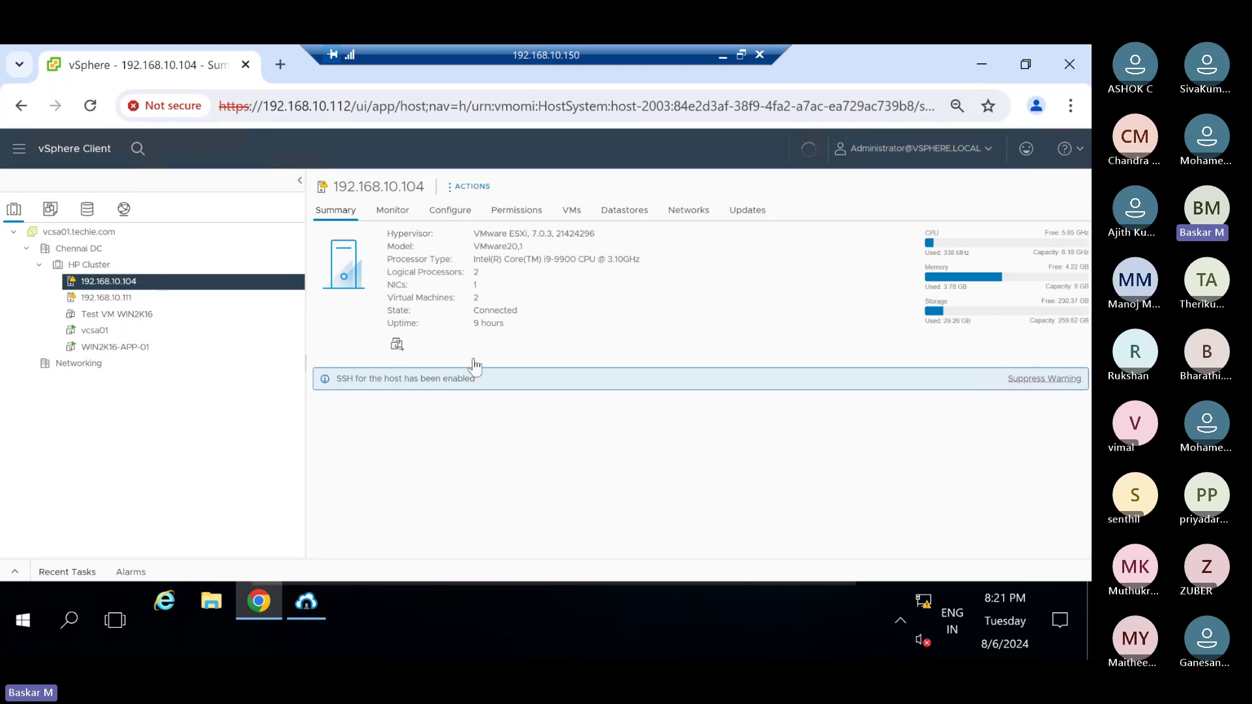
Switch to Bitvise SSH Client and set the server host to 192.168.10.104 and the port to 22.
left_click(320, 595)
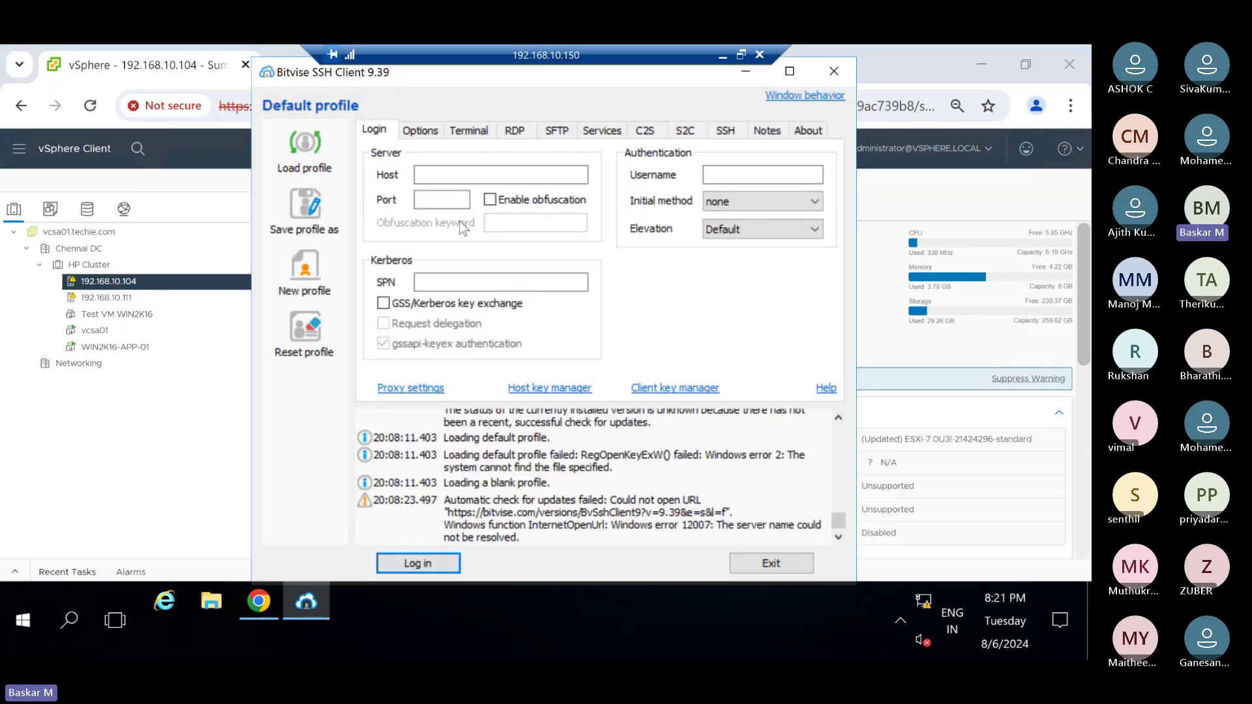
left_click(481, 176)
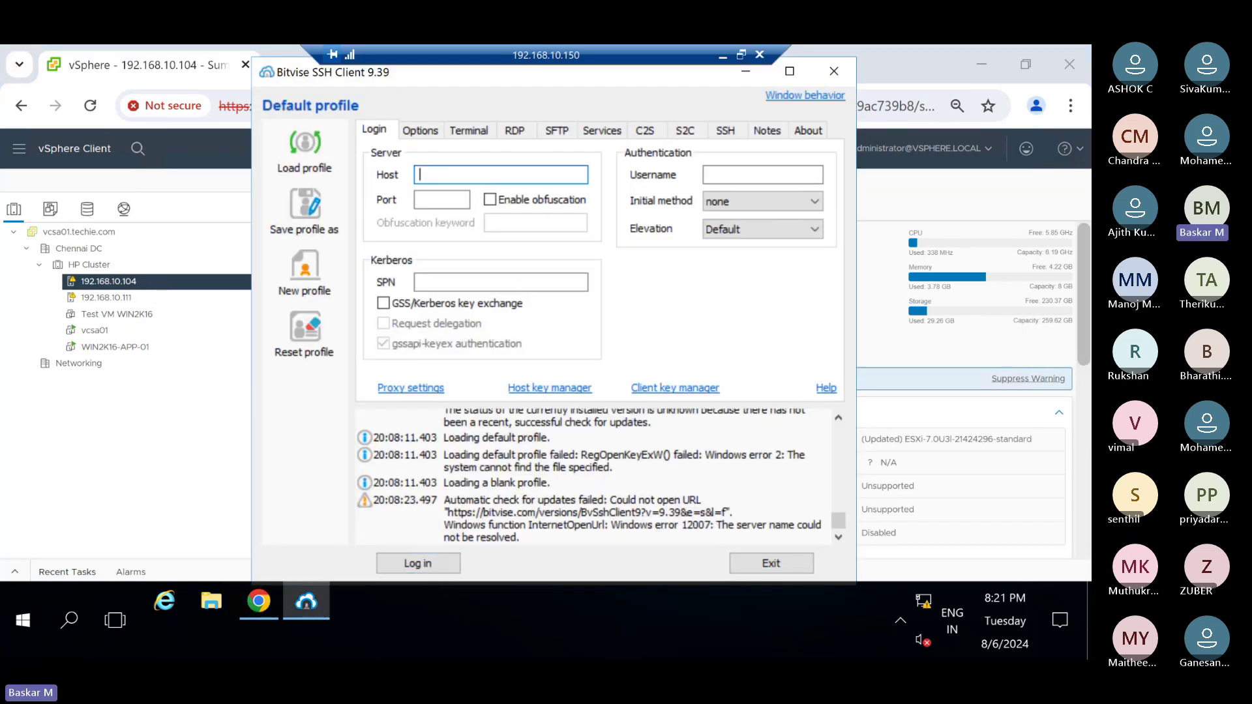
type("192.168.10.104")
key("Tab")
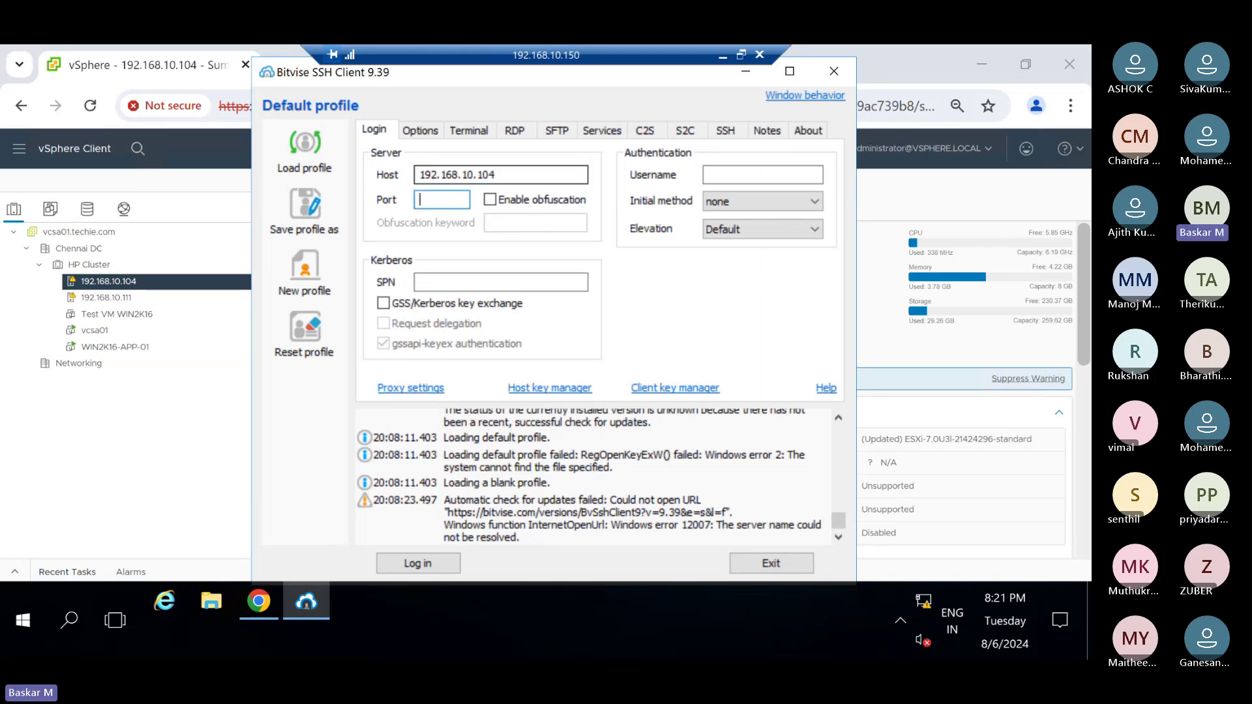
type("22")
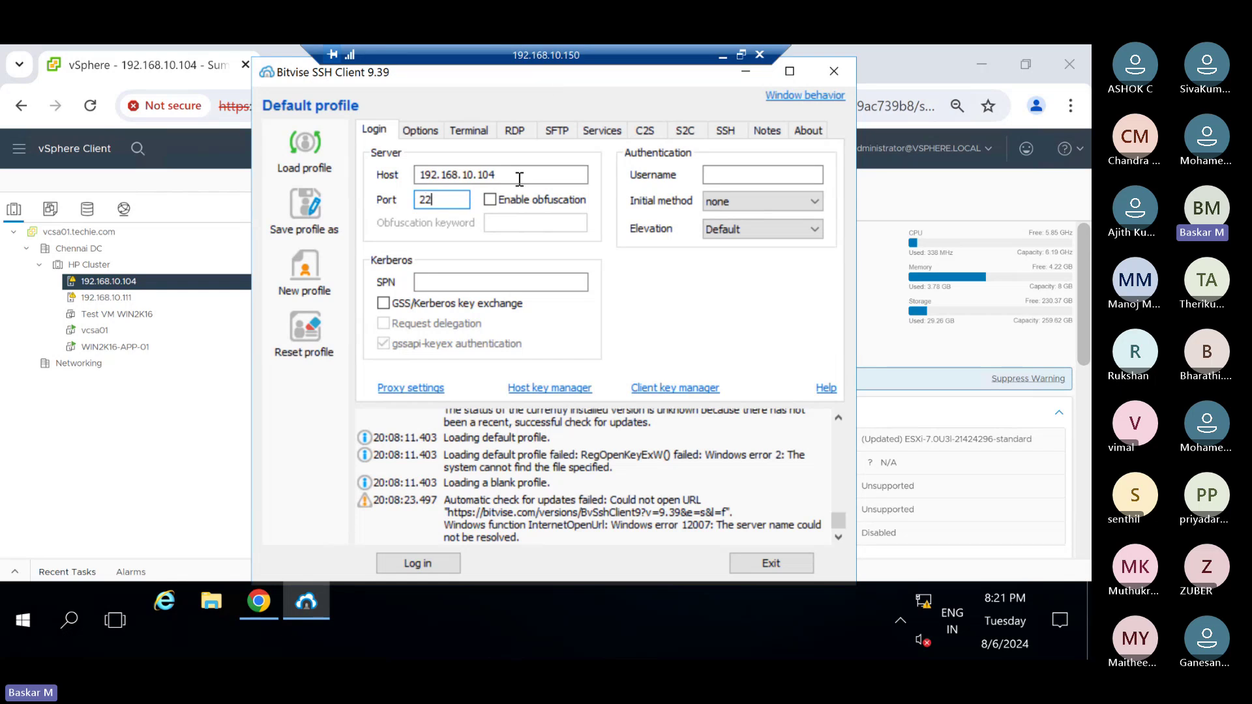
Set the username to root with password as the initial method, and enable storing the encrypted password in the profile.
left_click(722, 168)
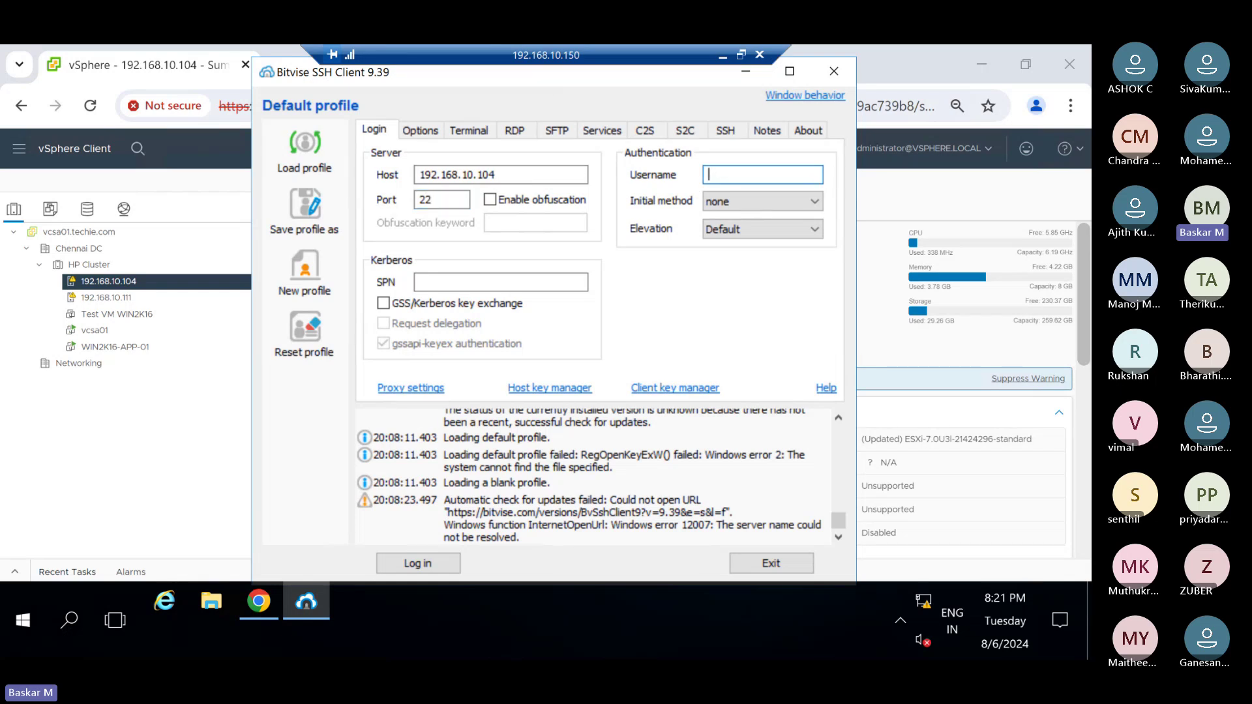
type("root")
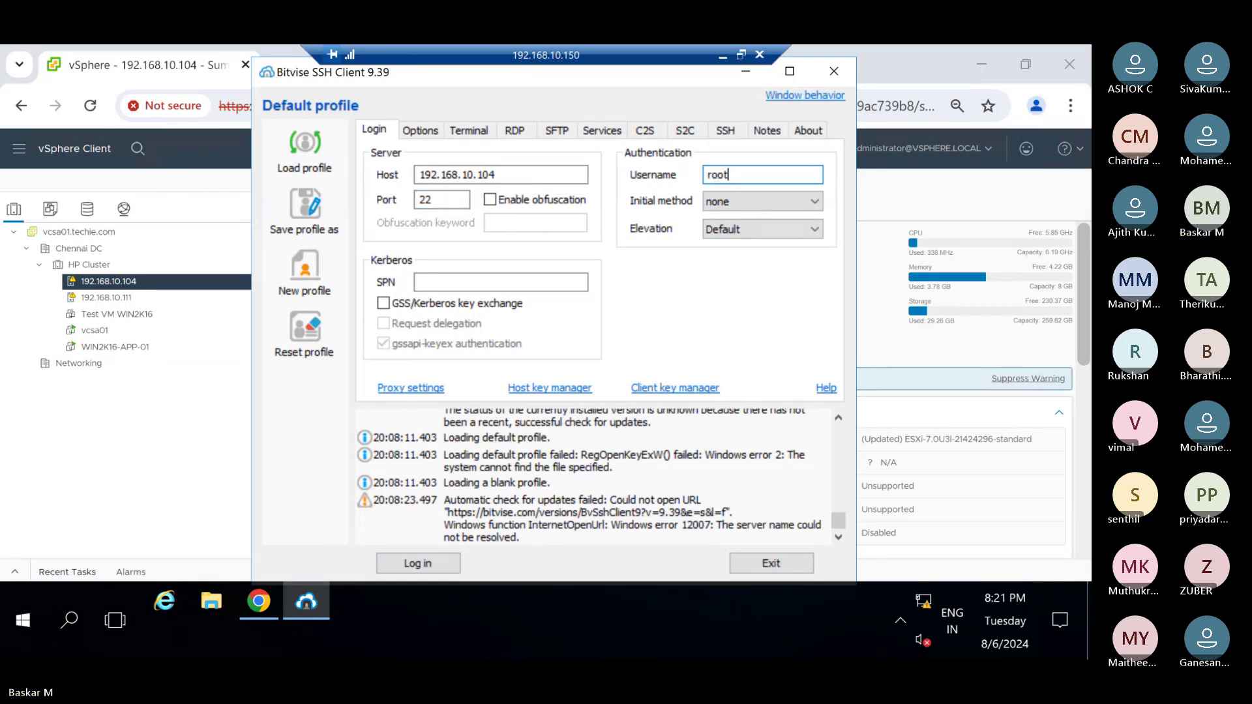
left_click(755, 208)
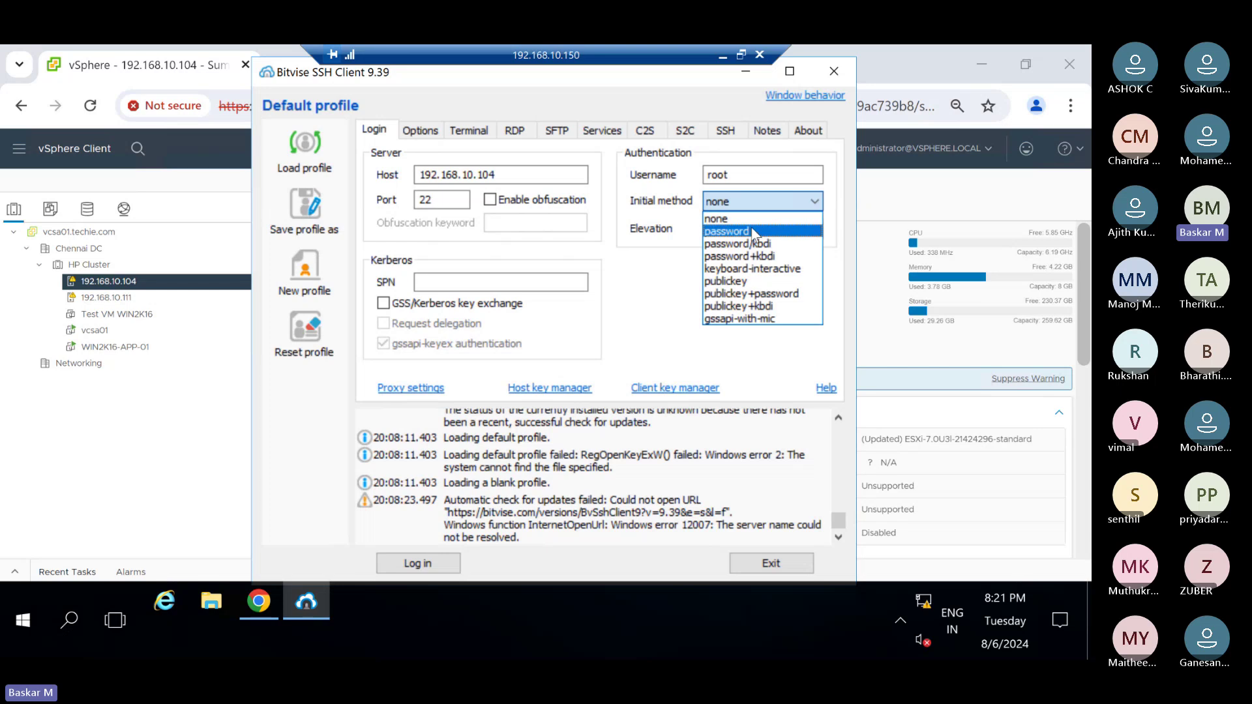
left_click(754, 233)
left_click(684, 228)
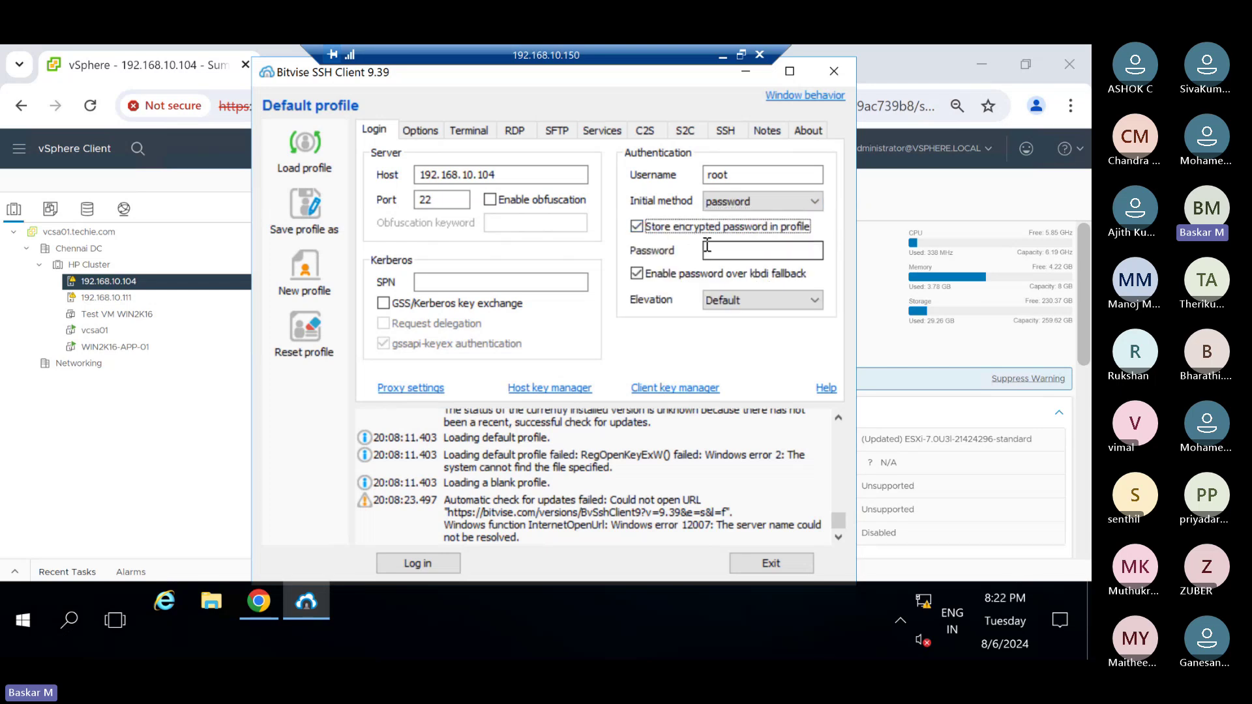
left_click(723, 249)
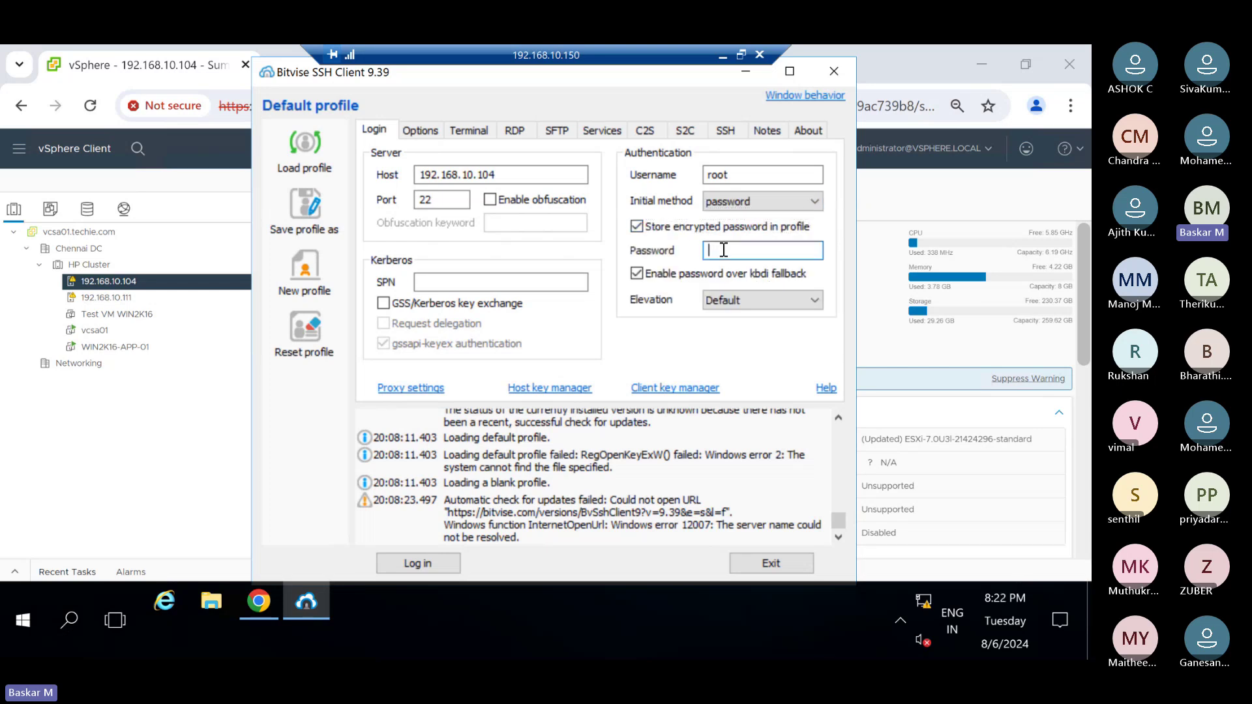
type("***")
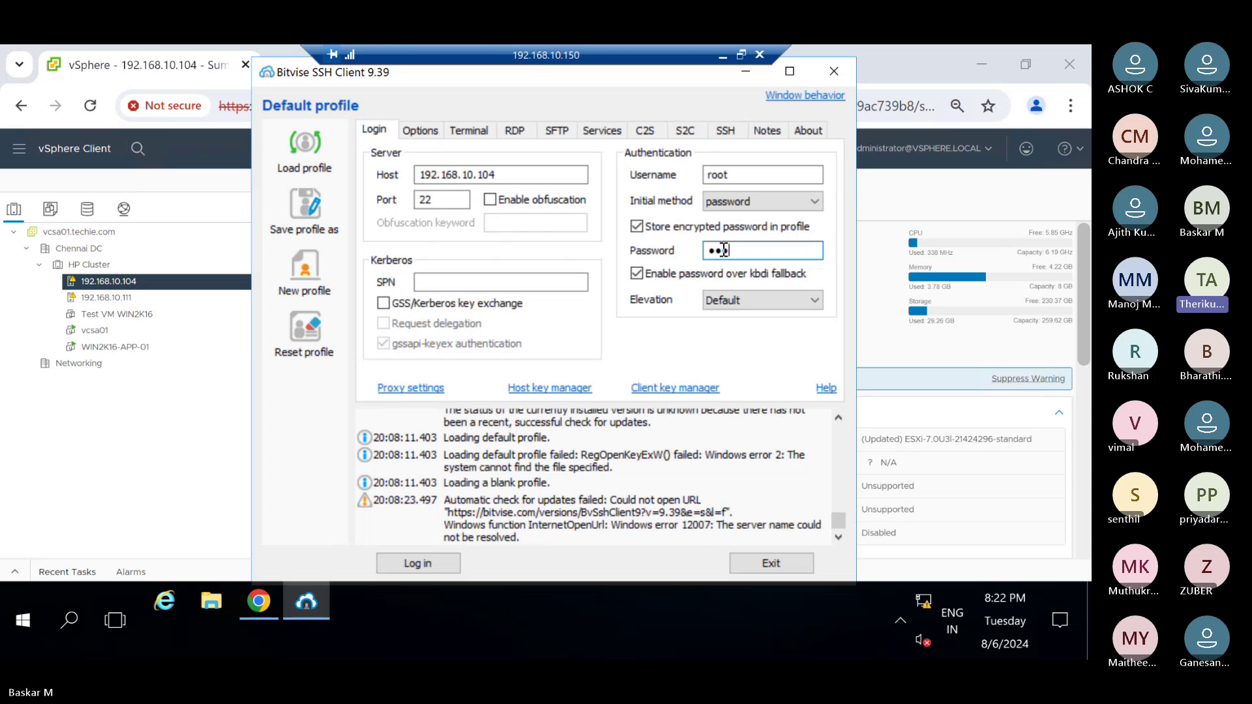
type("********")
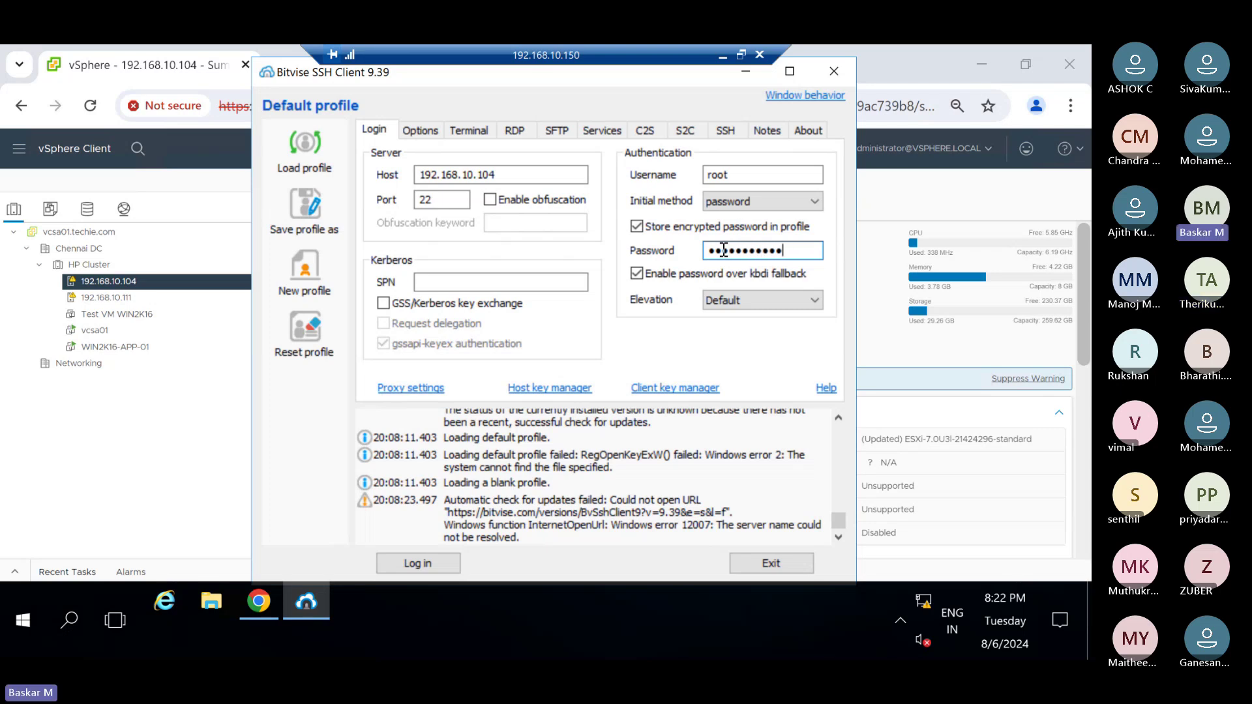
type("*")
left_click(720, 228)
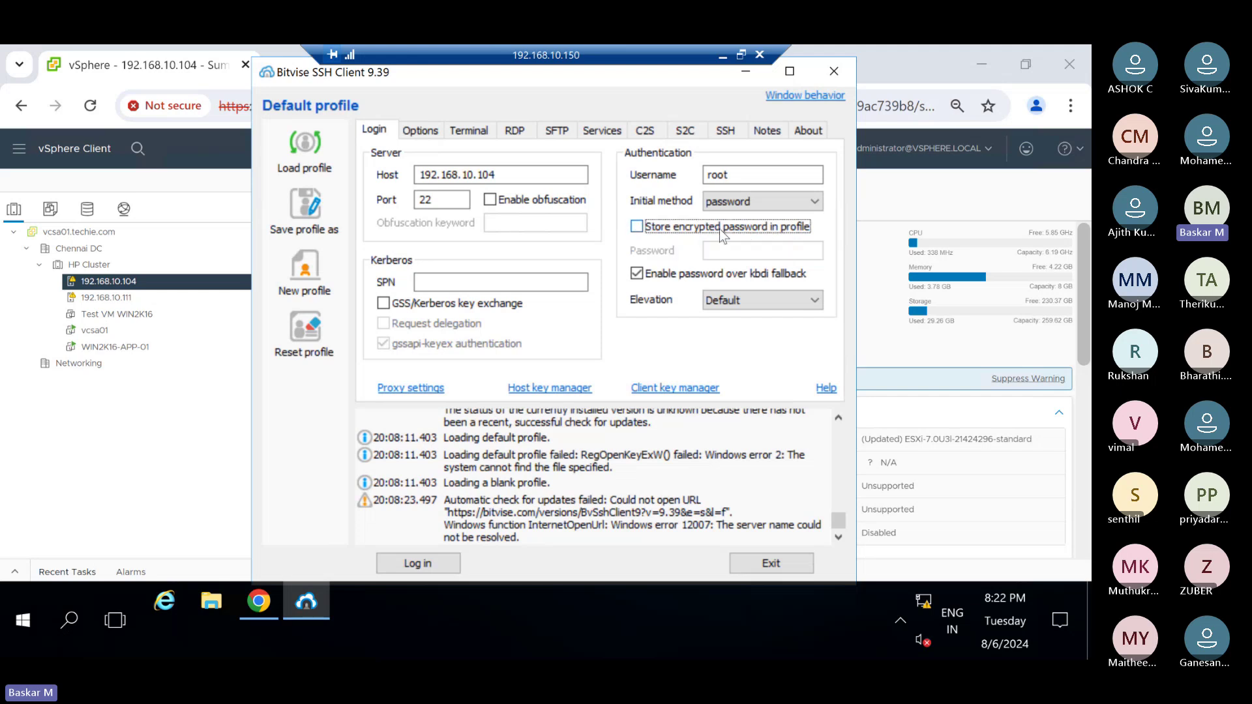
left_click(719, 229)
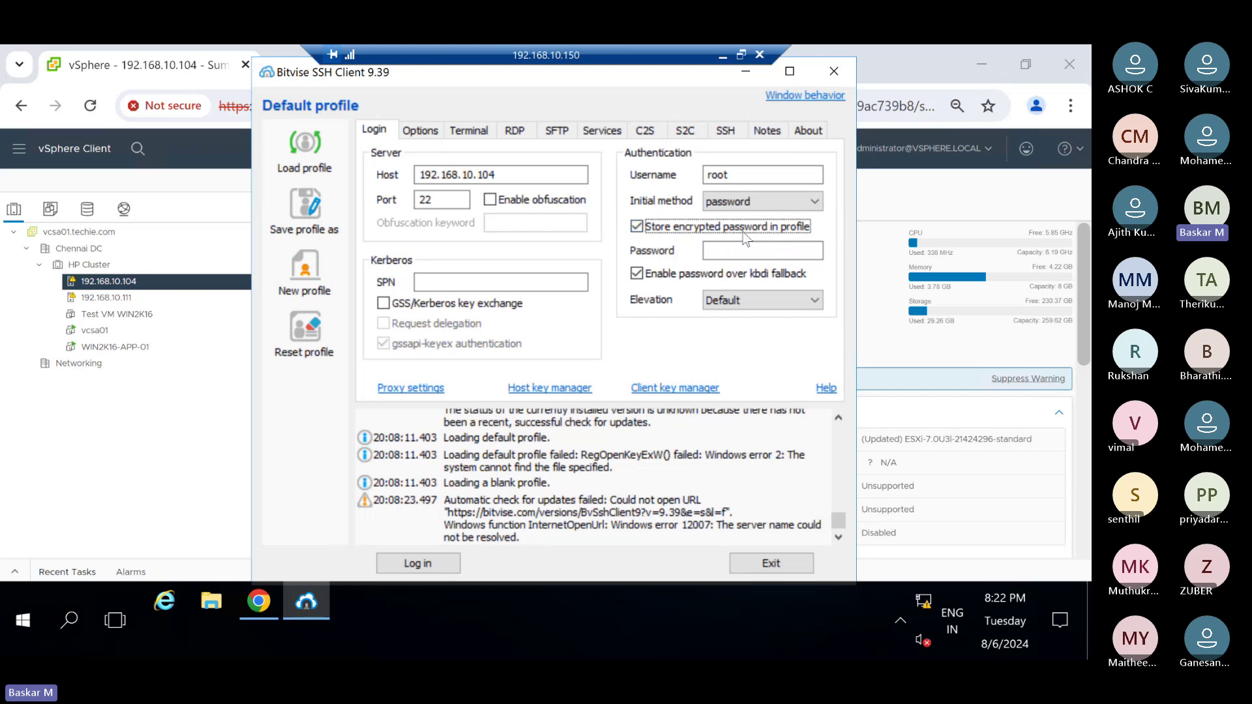
Log in to the host with the root account password, accepting and saving its new host key.
left_click(717, 252)
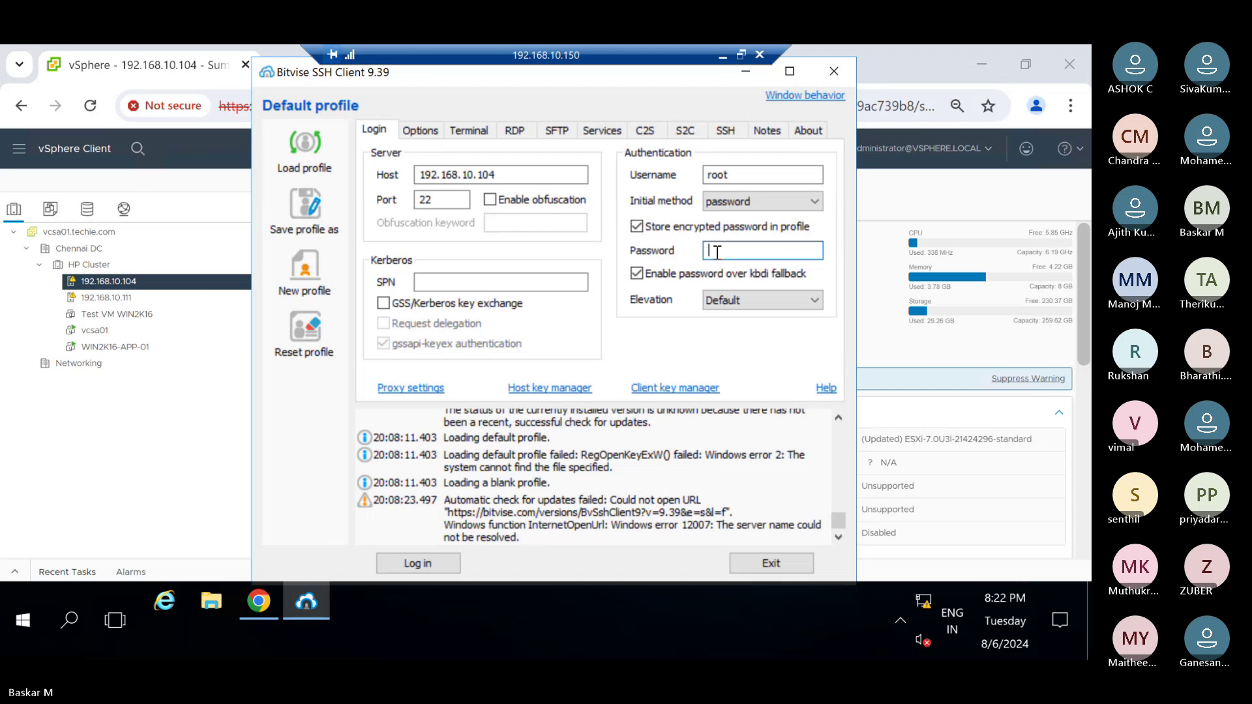
type("••••••••••••")
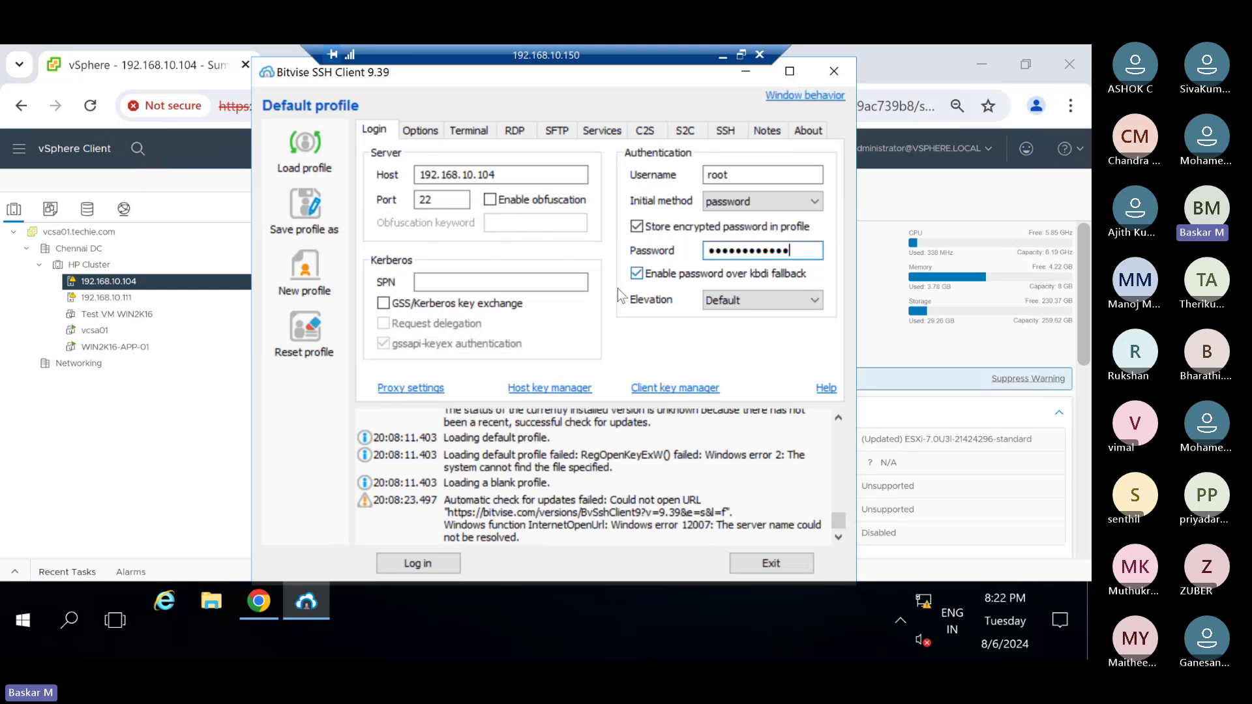
left_click(444, 561)
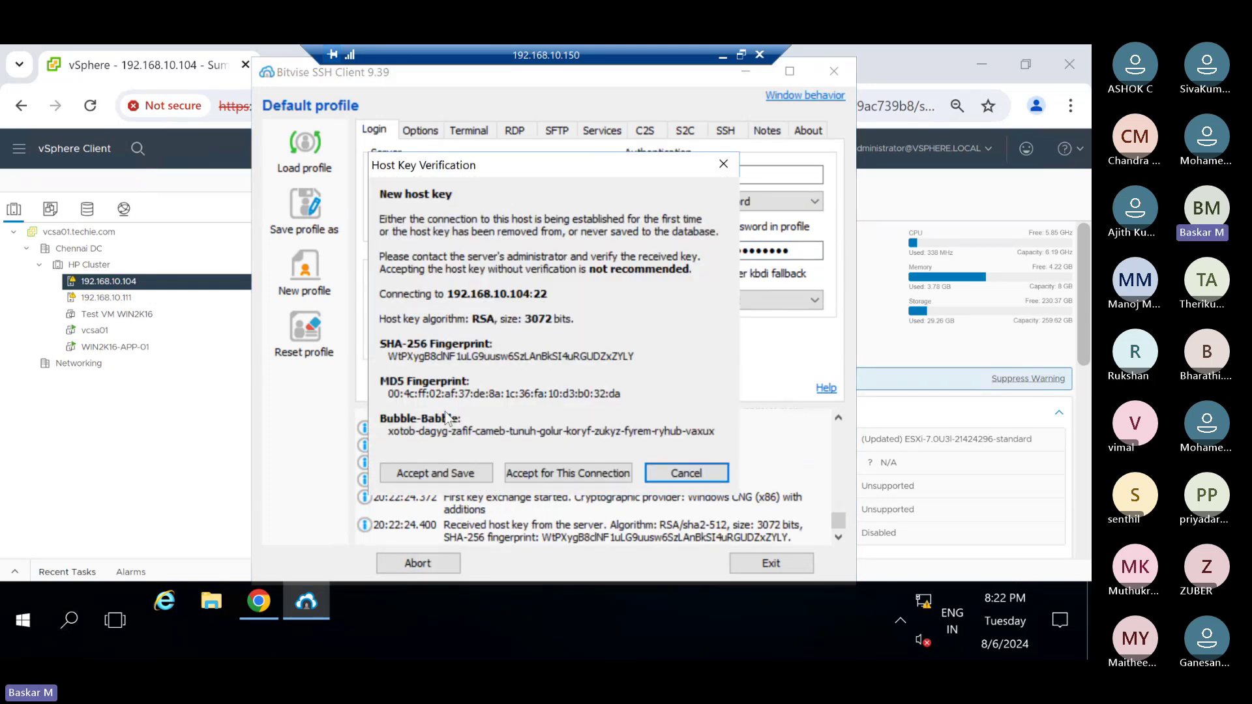
left_click(440, 478)
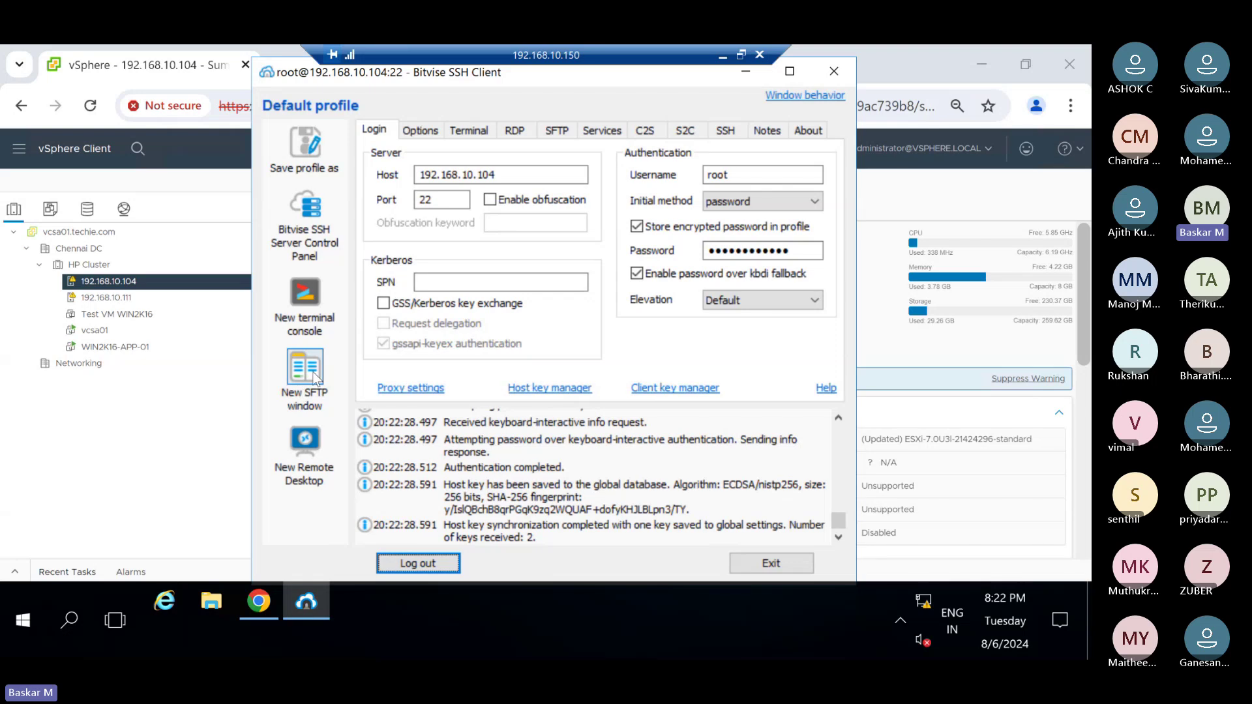
Open a new terminal console on the host, run the date command, and close the console.
left_click(307, 305)
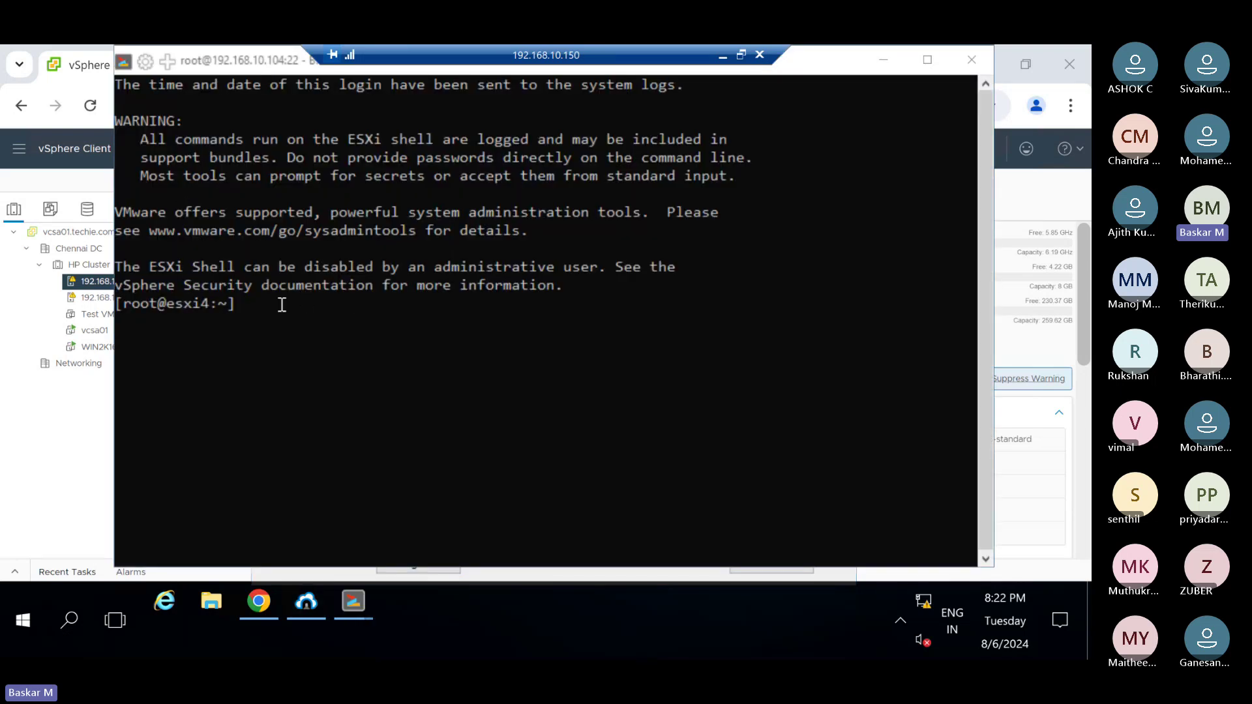
left_click(311, 304)
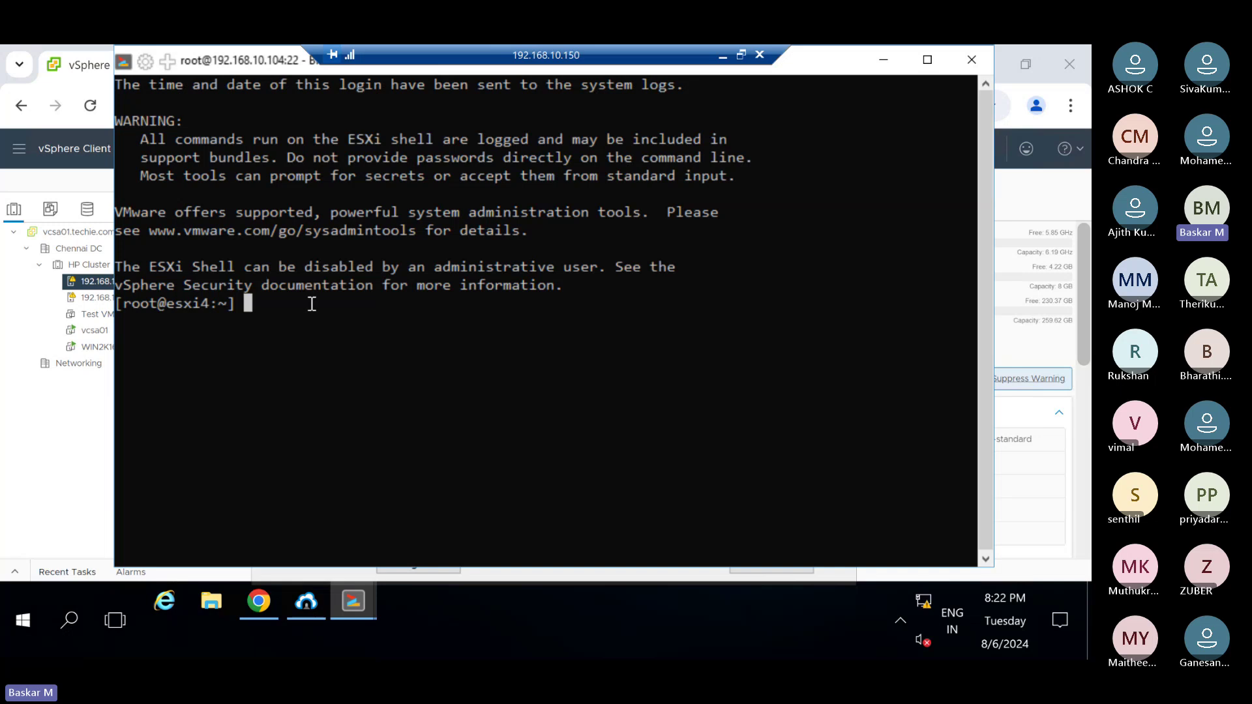
type("date")
key("Return")
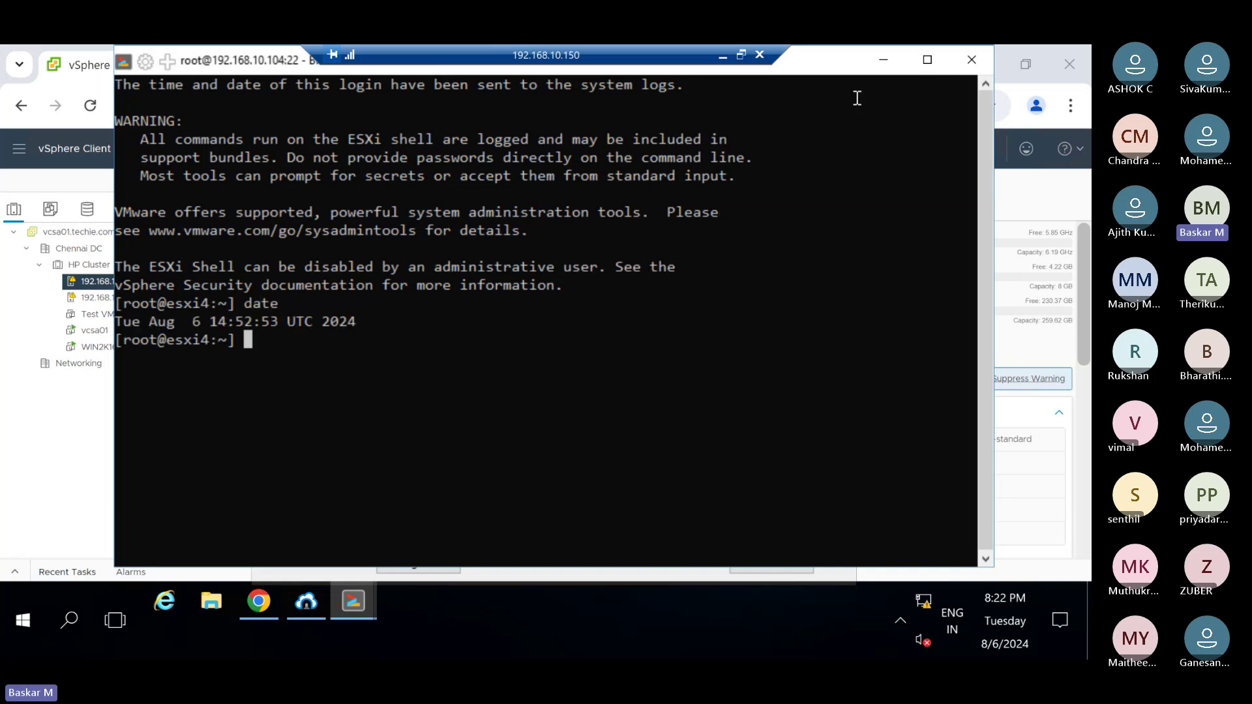
left_click(951, 58)
left_click(317, 385)
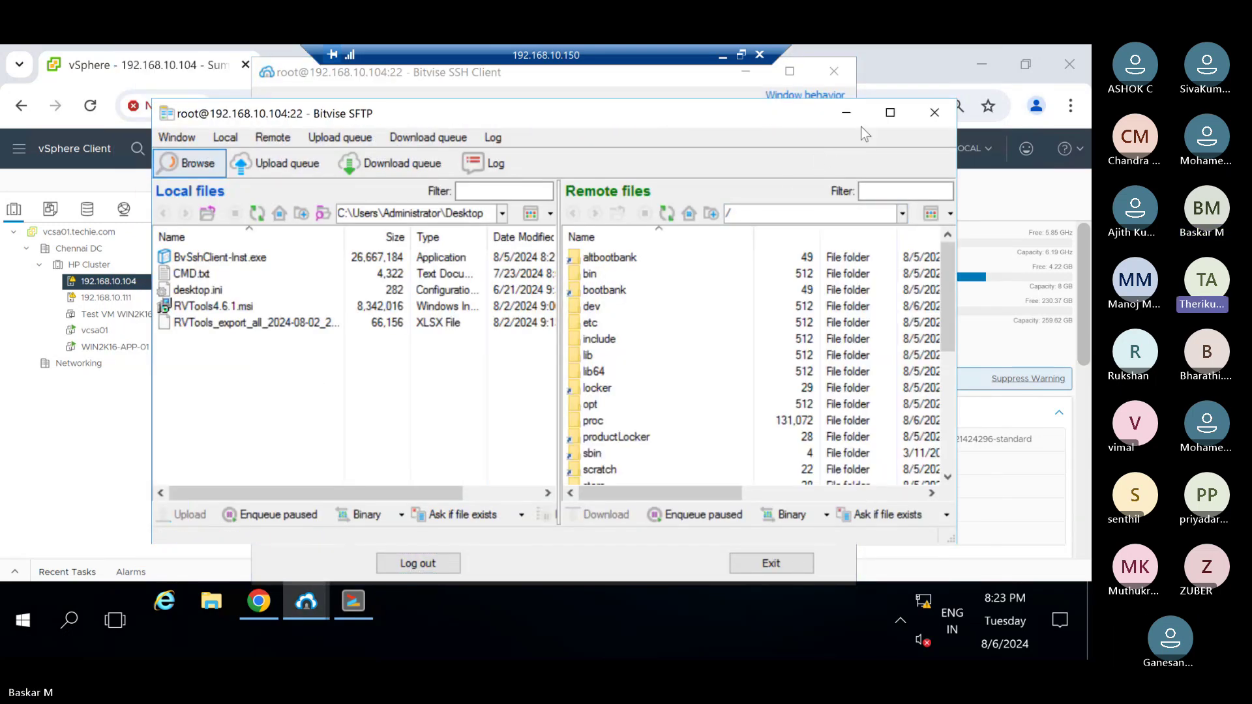
key("alt+Tab")
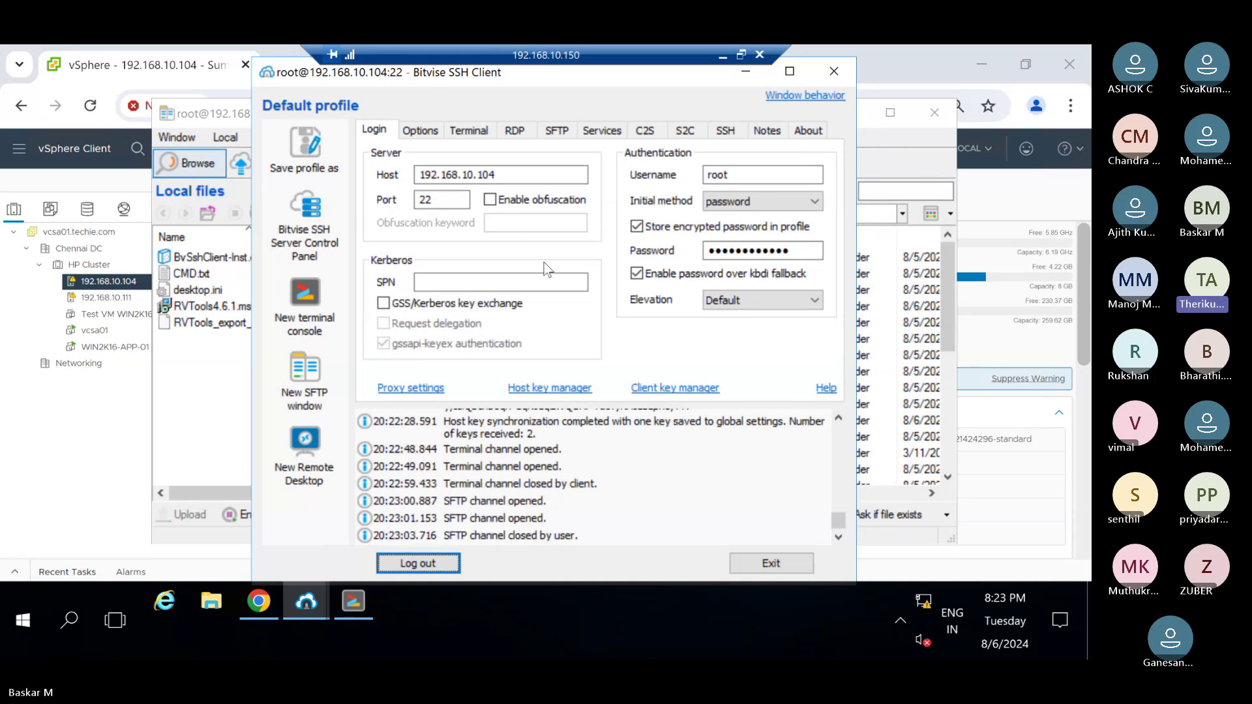
left_click(933, 114)
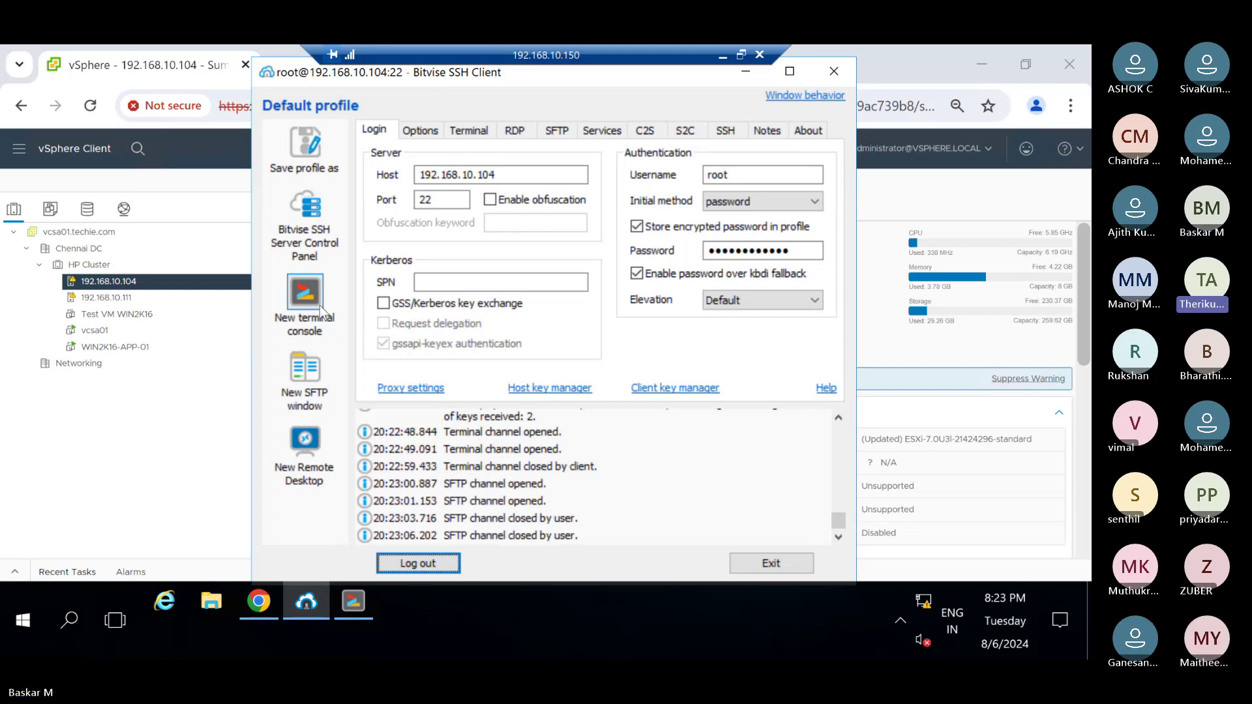
Open a new SFTP window to the host and maximize it.
left_click(318, 396)
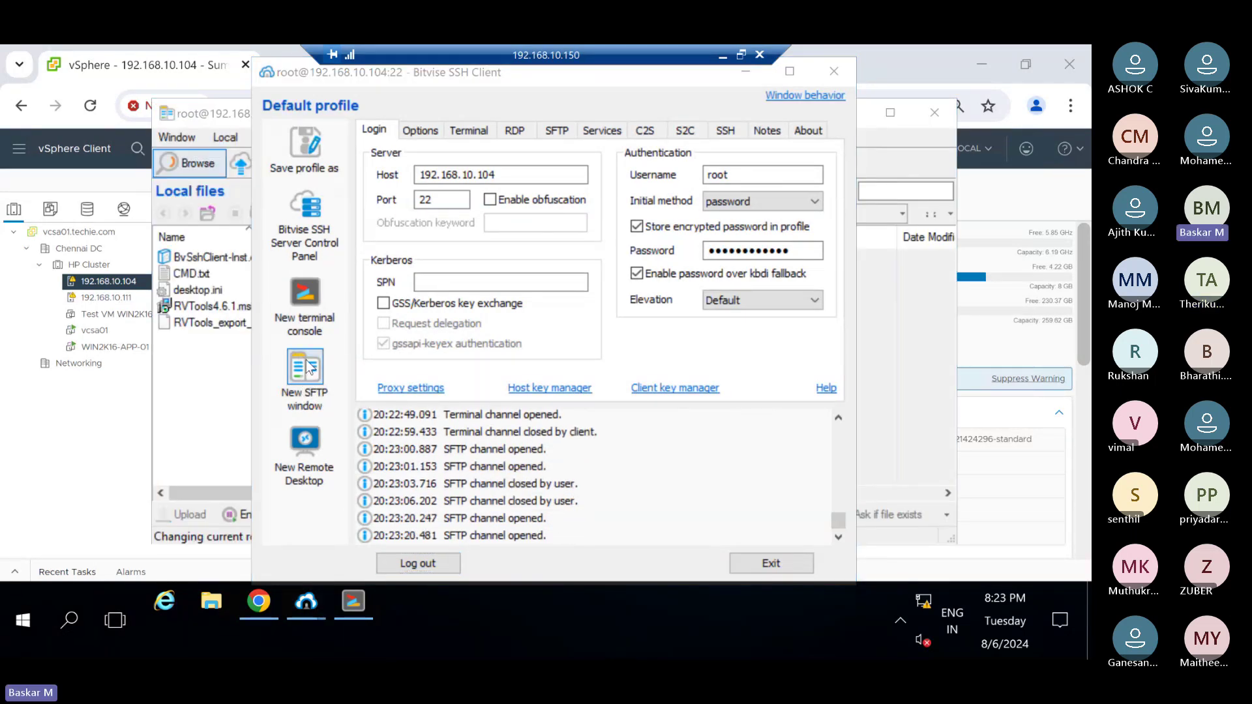
left_click(890, 112)
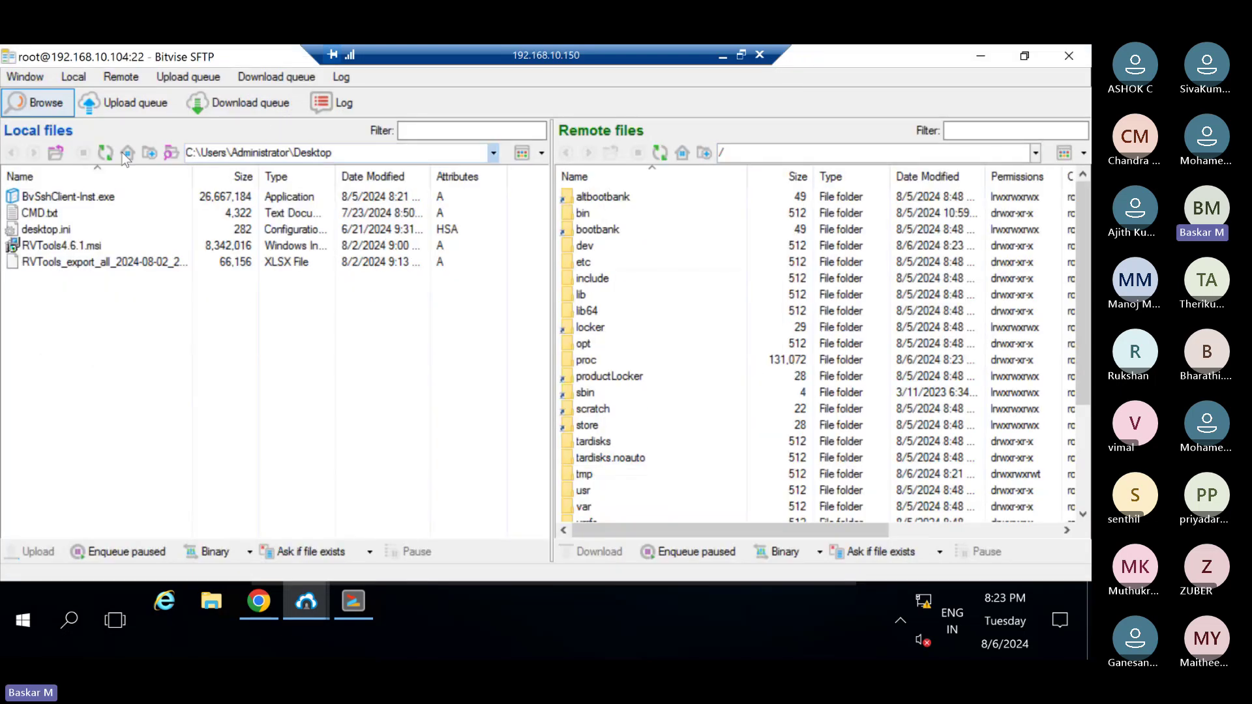
Browse the remote files to the /var folder and its log subfolder, /var/log.
left_click(789, 149)
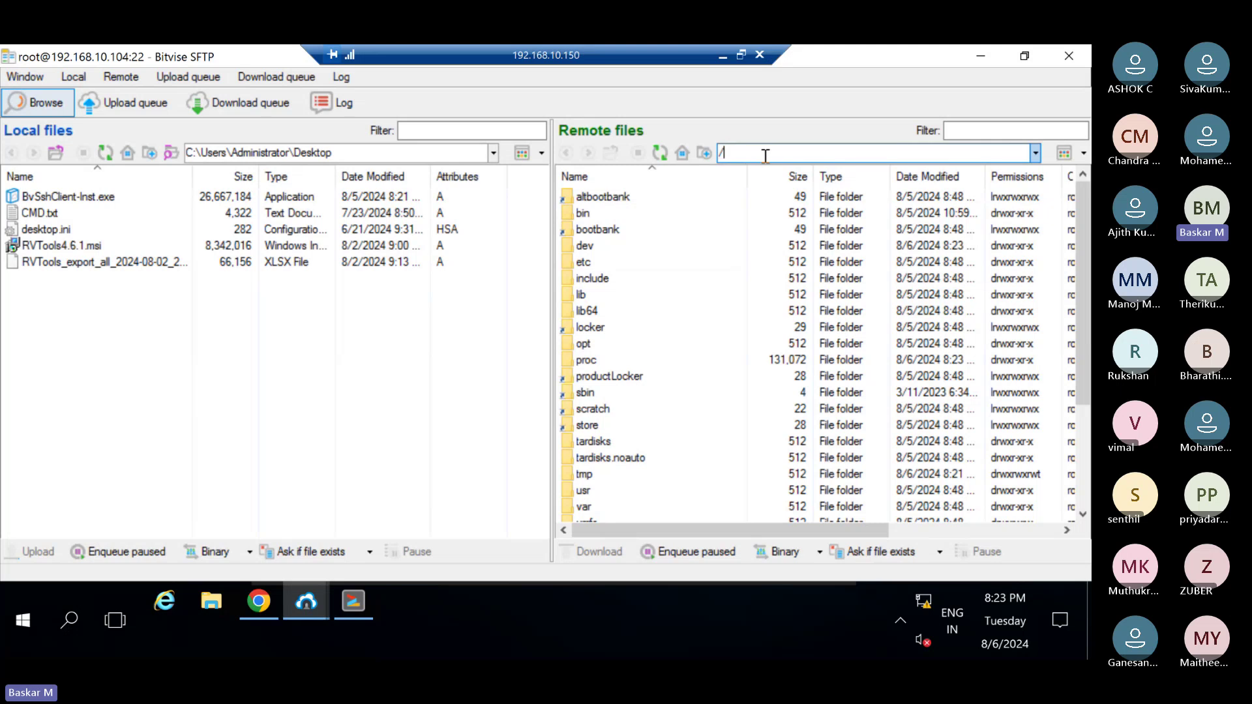
type("var/")
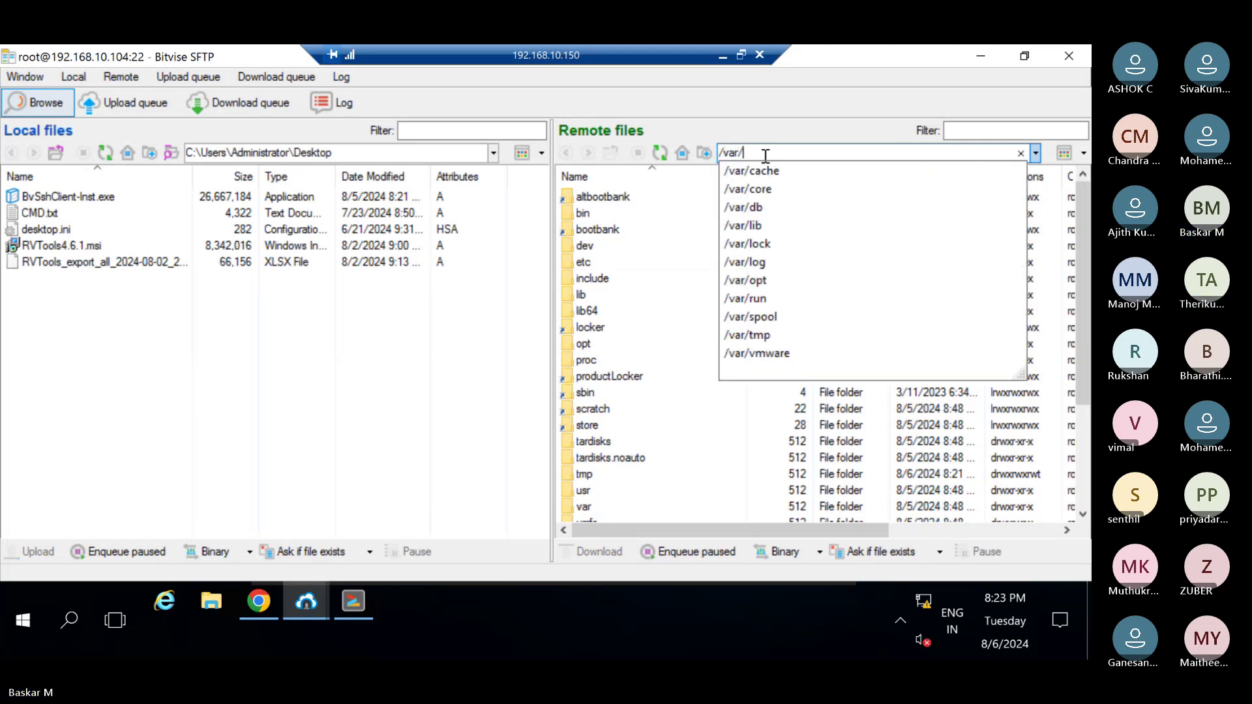
key("Return")
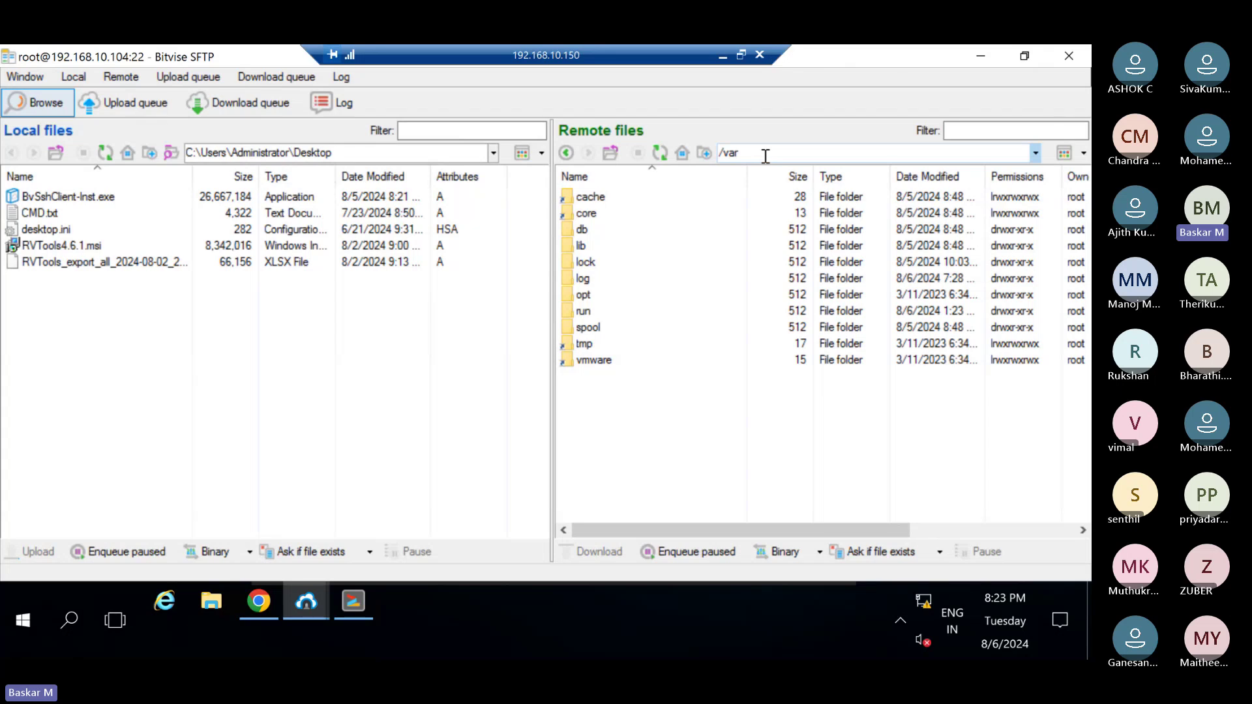
left_click(766, 156)
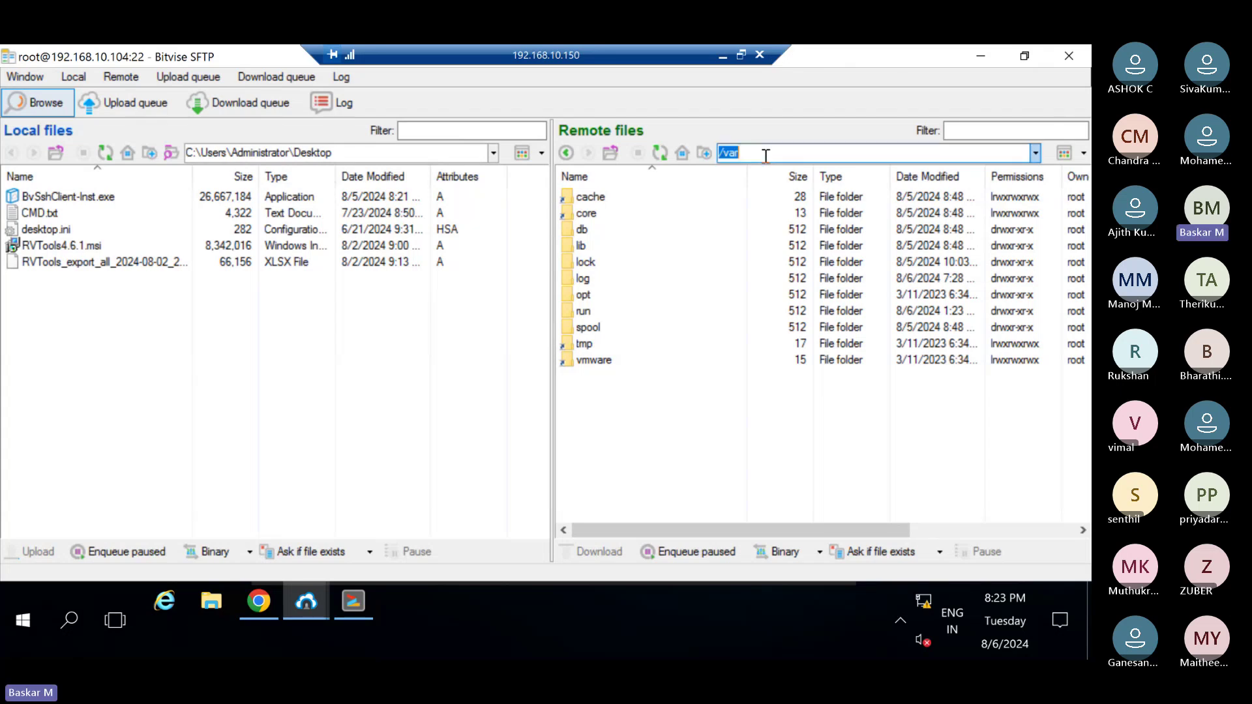
left_click(765, 155)
type("/log")
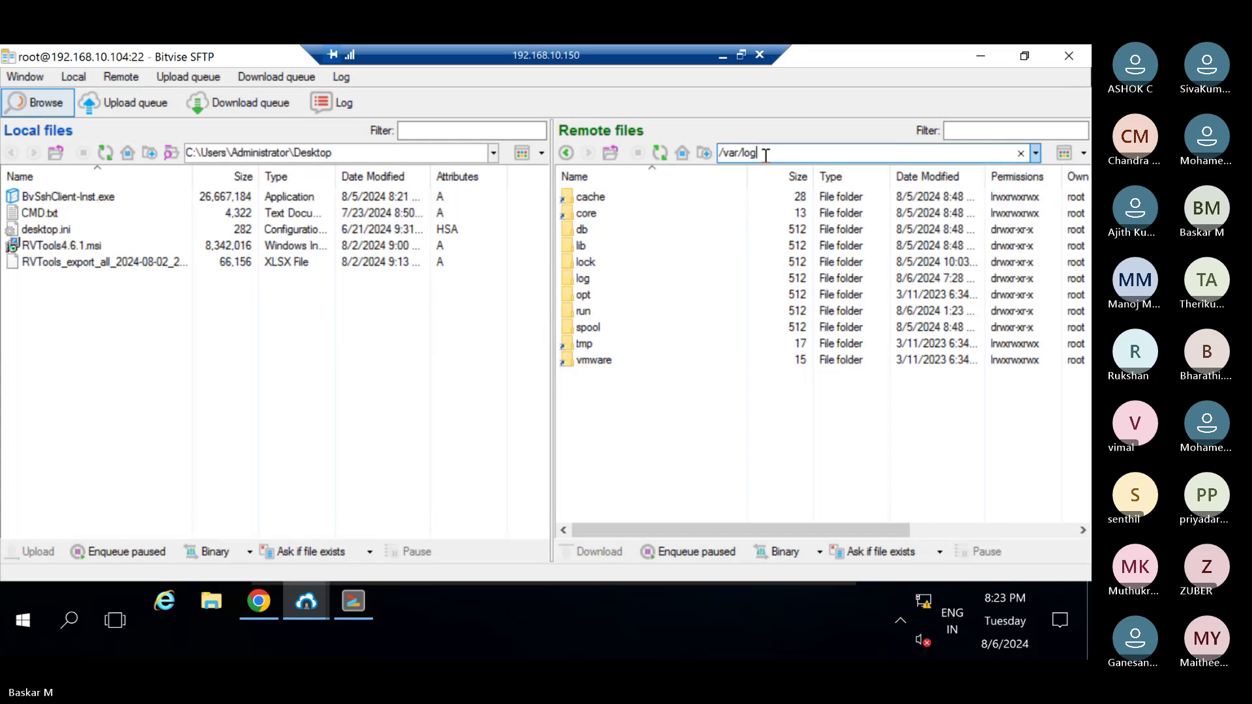
key("Return")
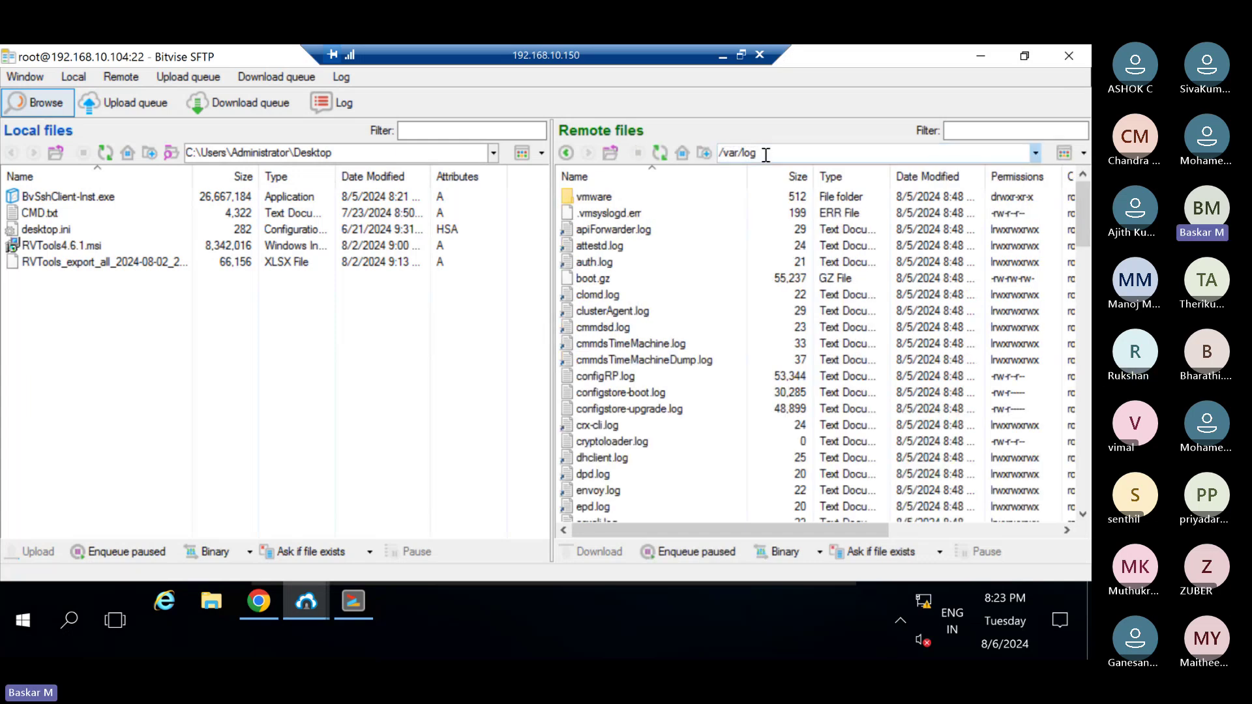
Look through the list of remote log files in /var/log, reversing and restoring the sort order by name.
left_click(678, 247)
scroll(663, 291, "down", 8)
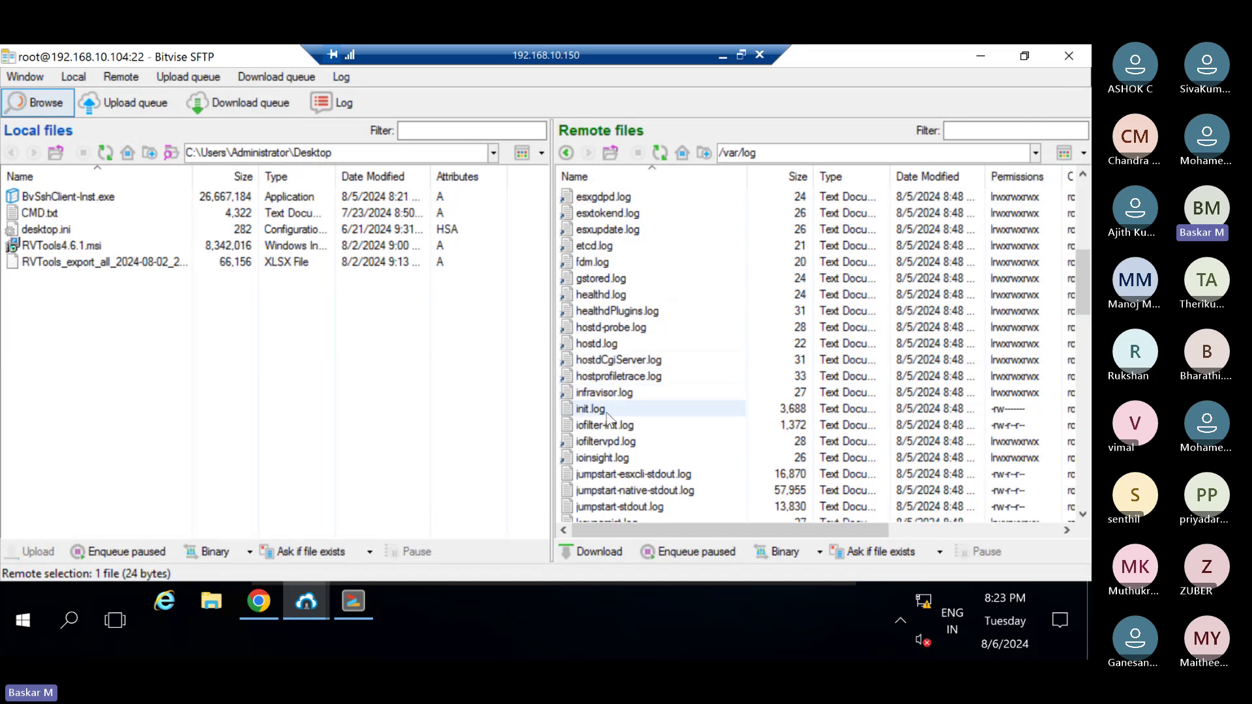
left_click(616, 410)
scroll(621, 431, "down", 2)
scroll(620, 431, "down", 15)
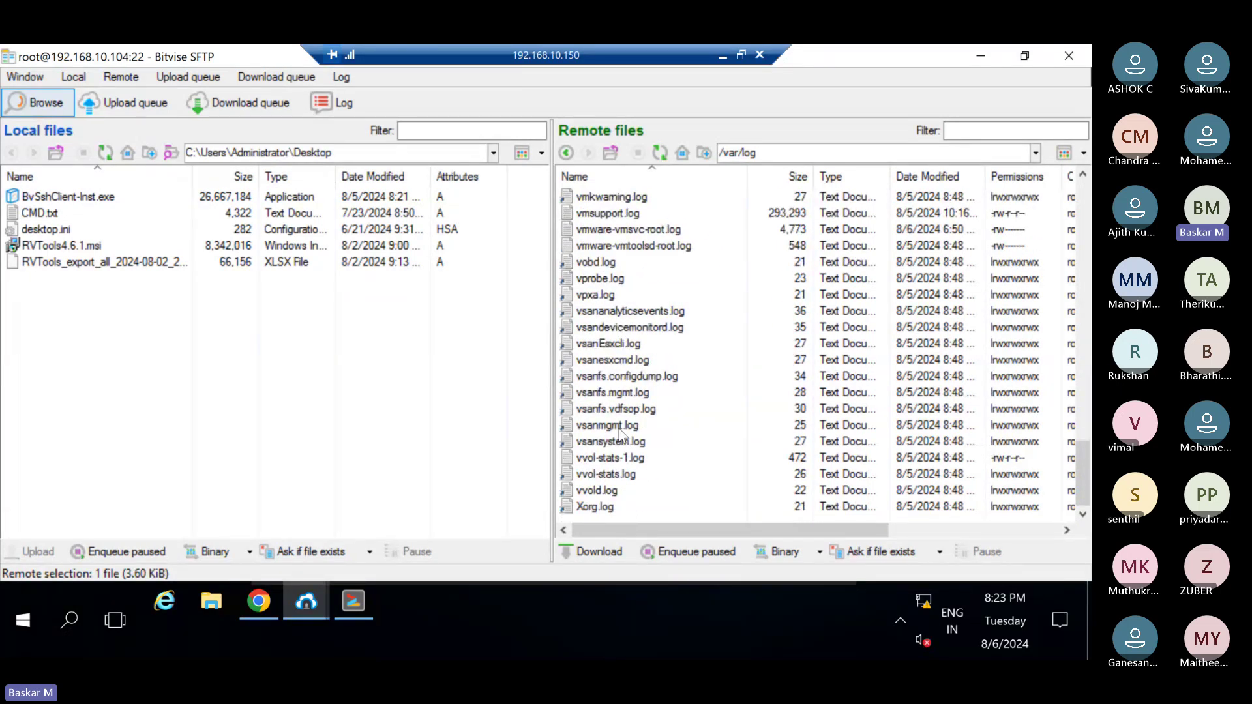
scroll(644, 423, "up", 20)
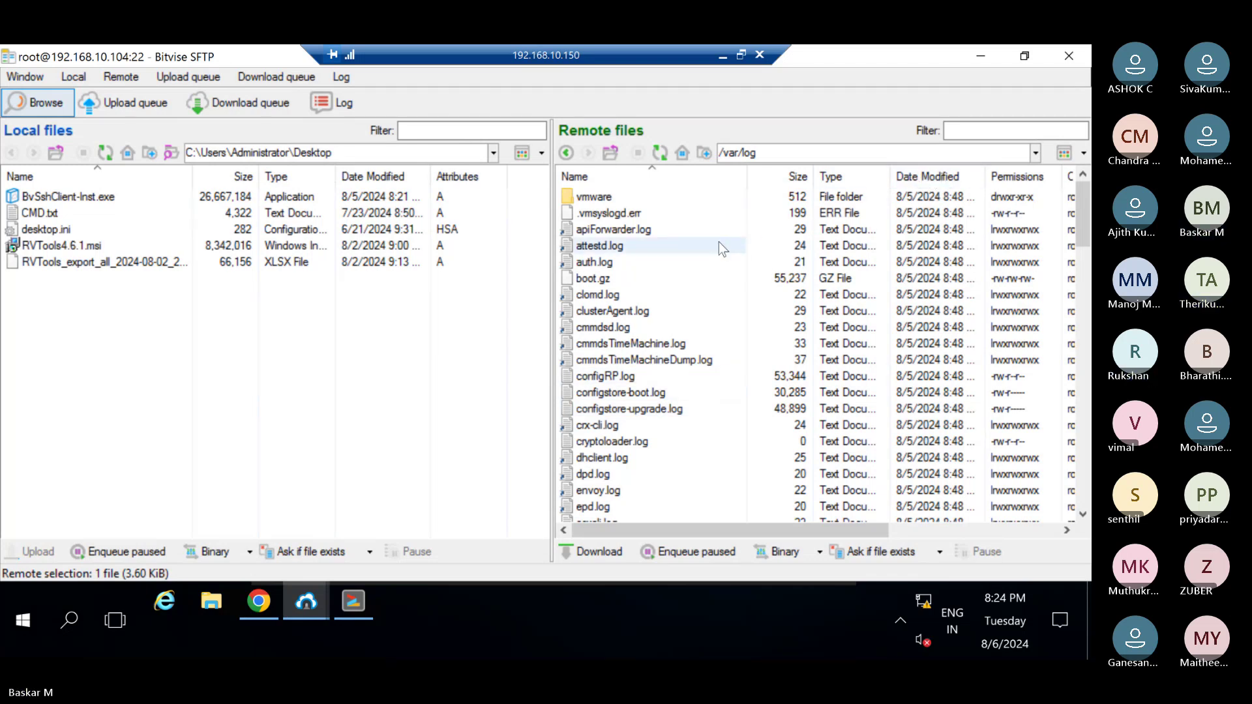
left_click(643, 180)
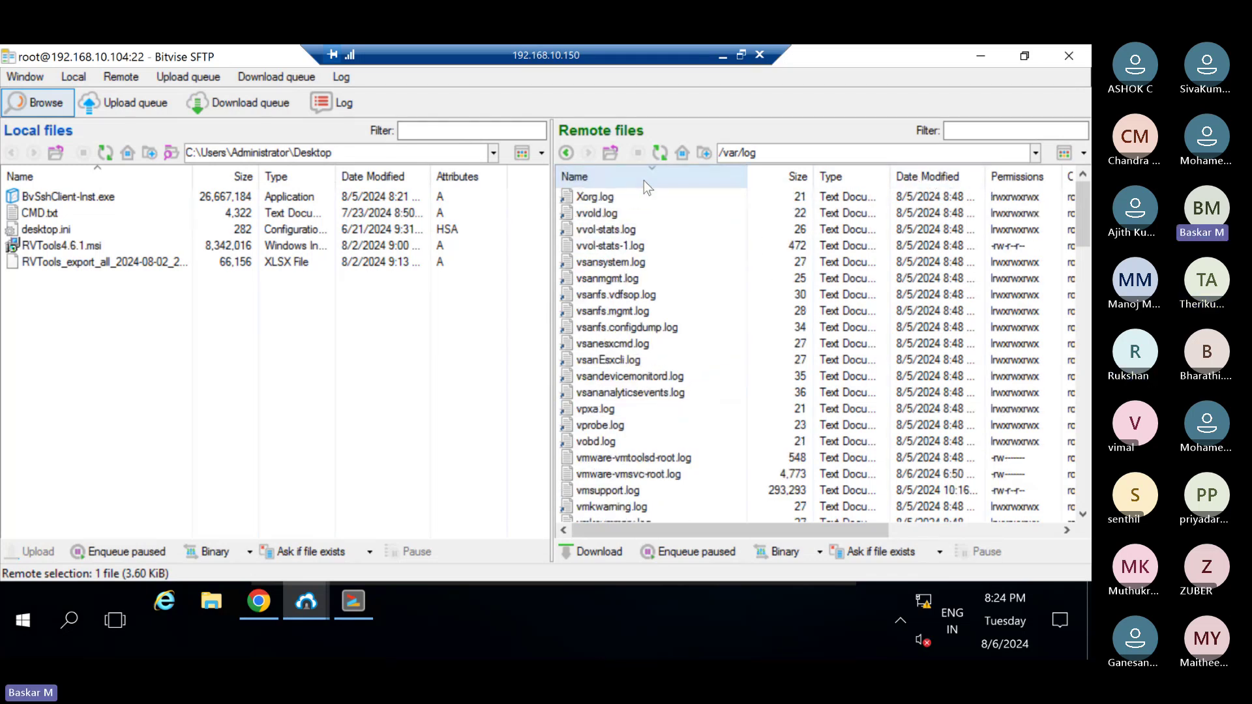
left_click(643, 173)
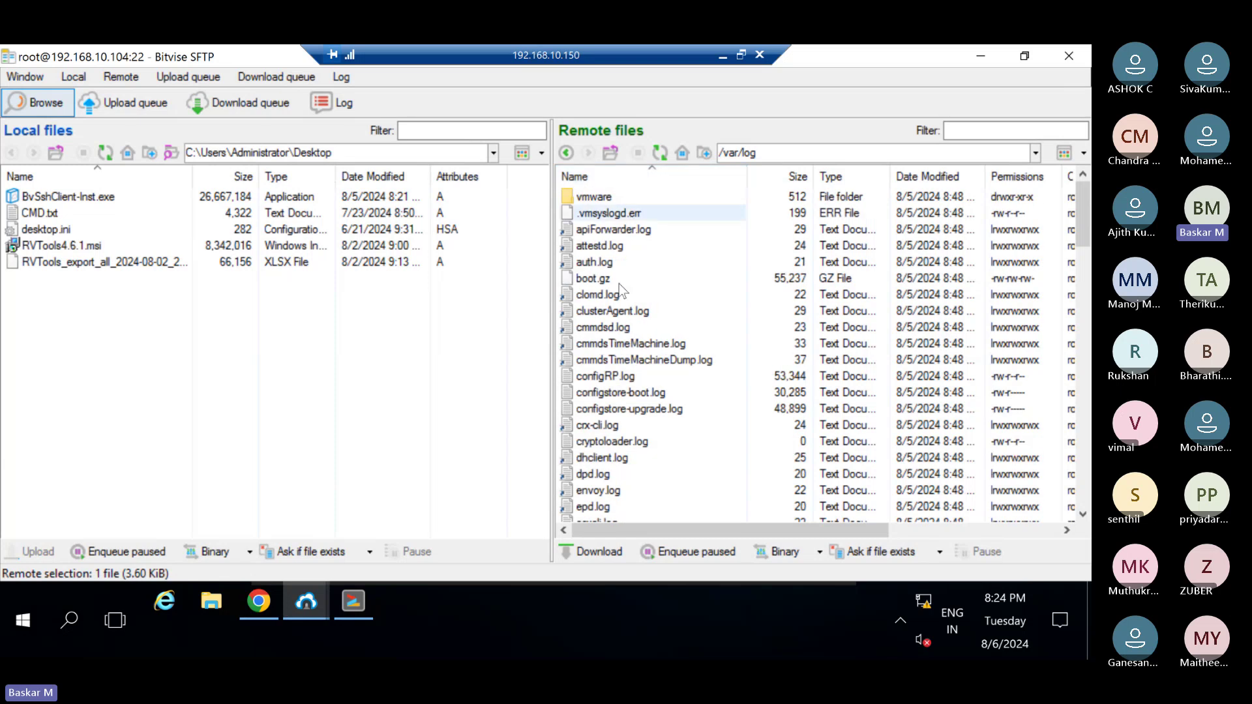
scroll(627, 384, "down", 5)
scroll(628, 385, "down", 8)
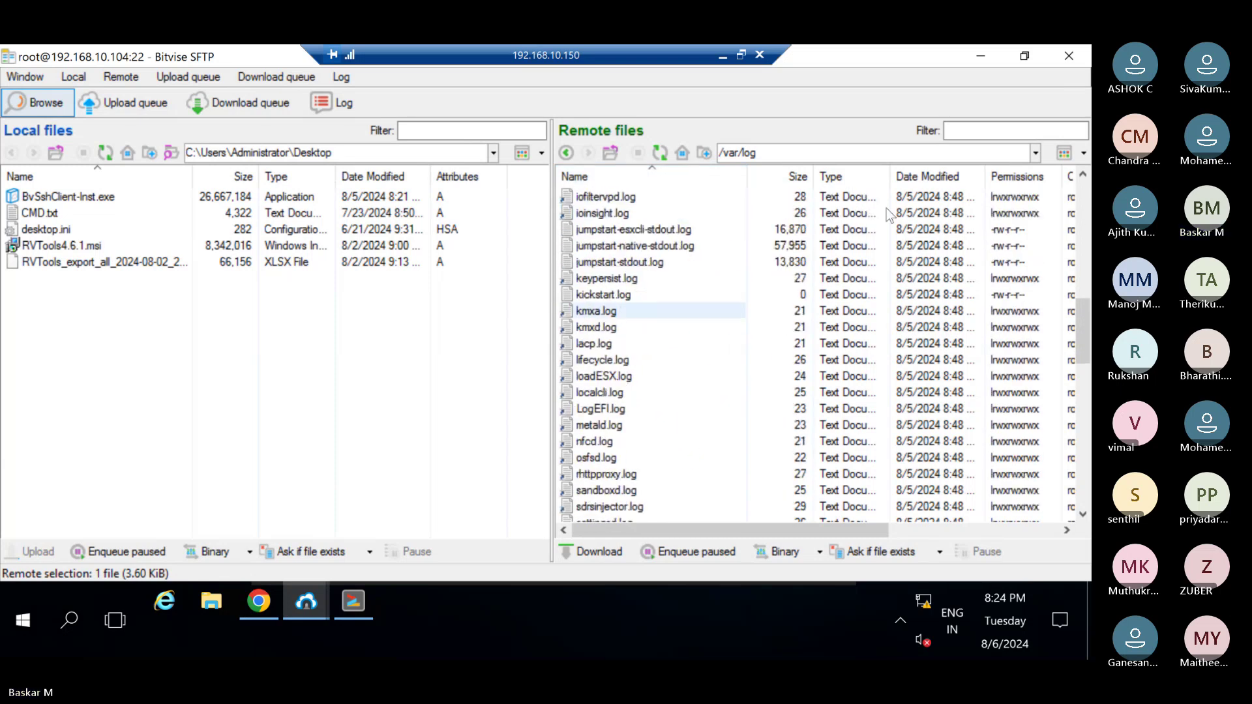
Filter the remote files by "vmk" and open vmkernel.log.
left_click(968, 133)
type("vmk")
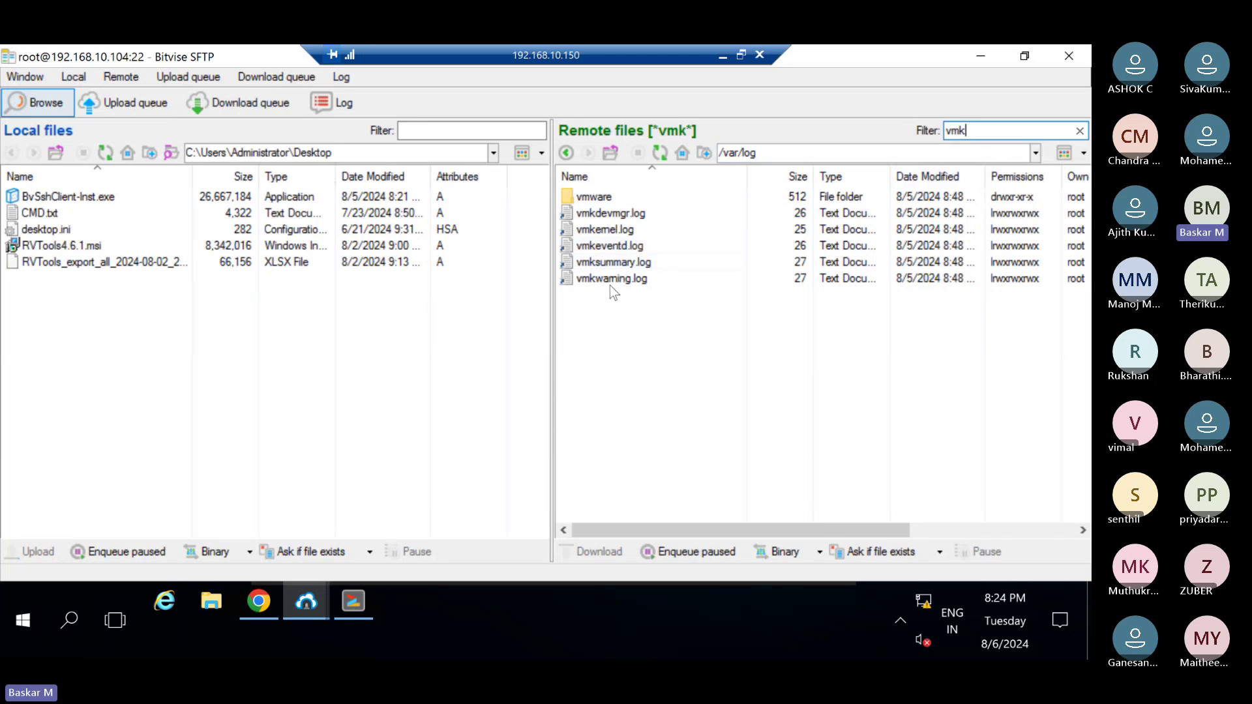
double_click(629, 229)
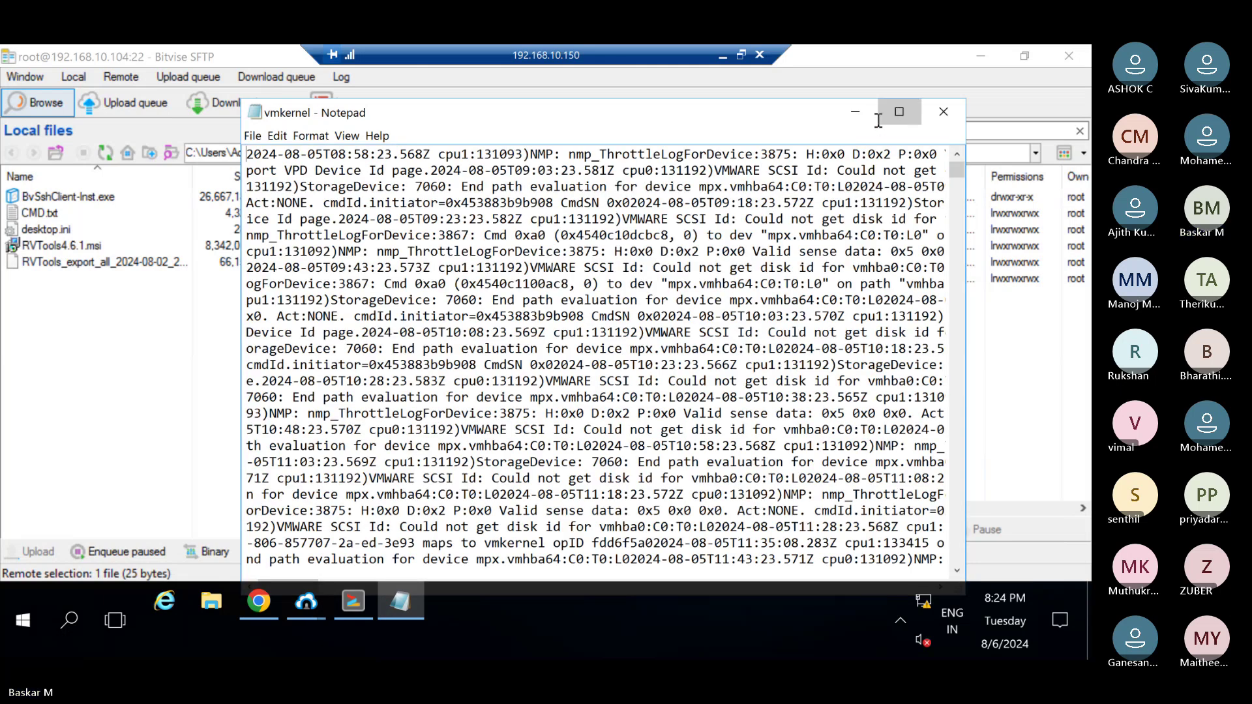
Examine the vmkernel log entries in a maximized window down to the latest ones, and close the file.
left_click(899, 113)
scroll(833, 134, "down", 15)
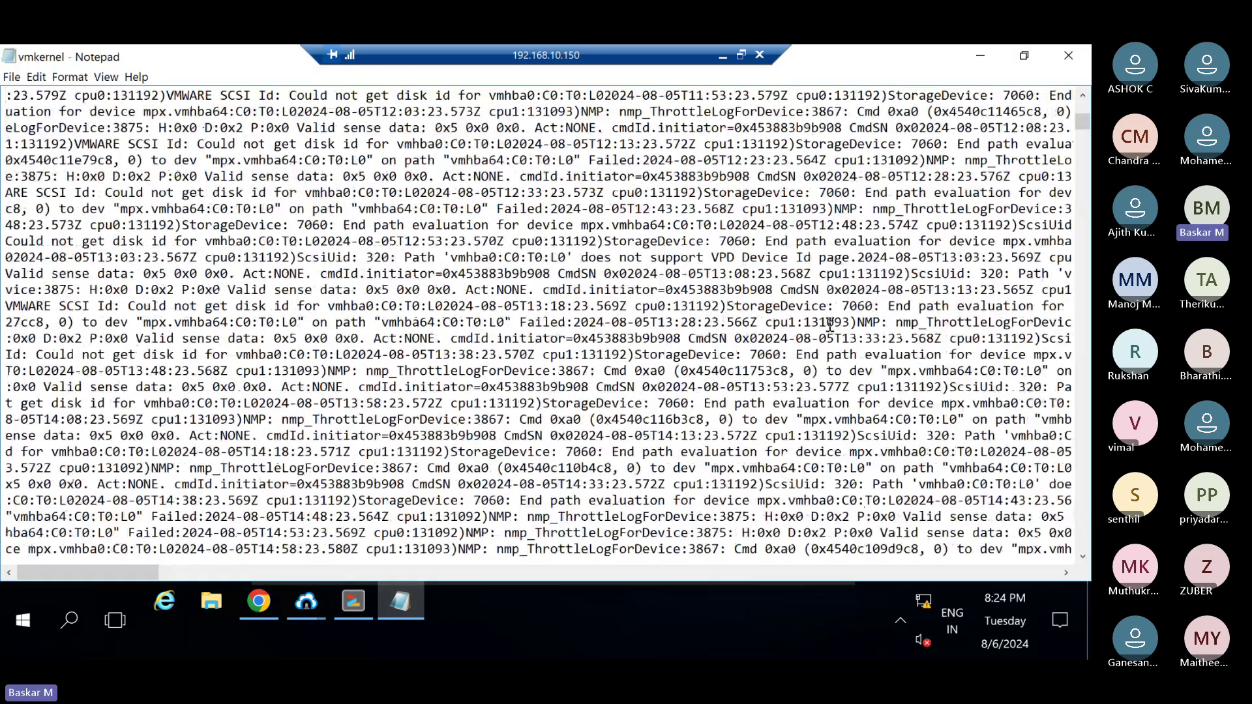
scroll(537, 313, "down", 20)
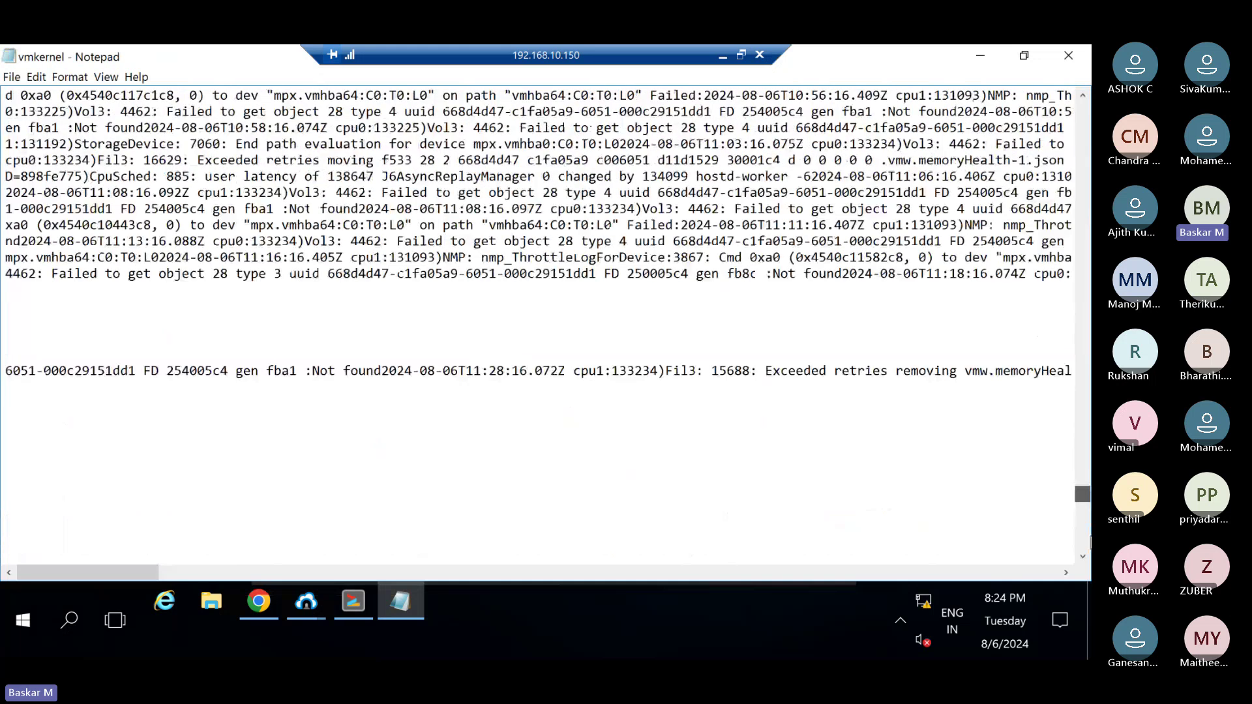
left_click_drag(750, 516, 740, 248)
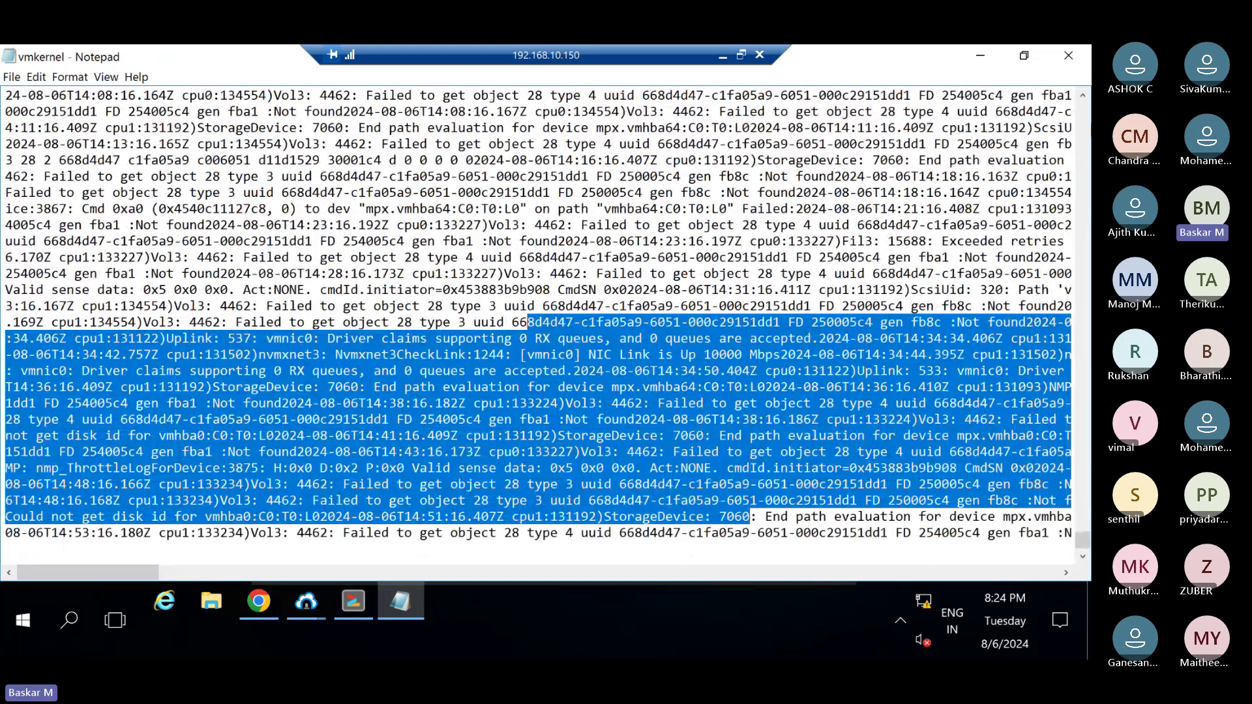
left_click(1068, 56)
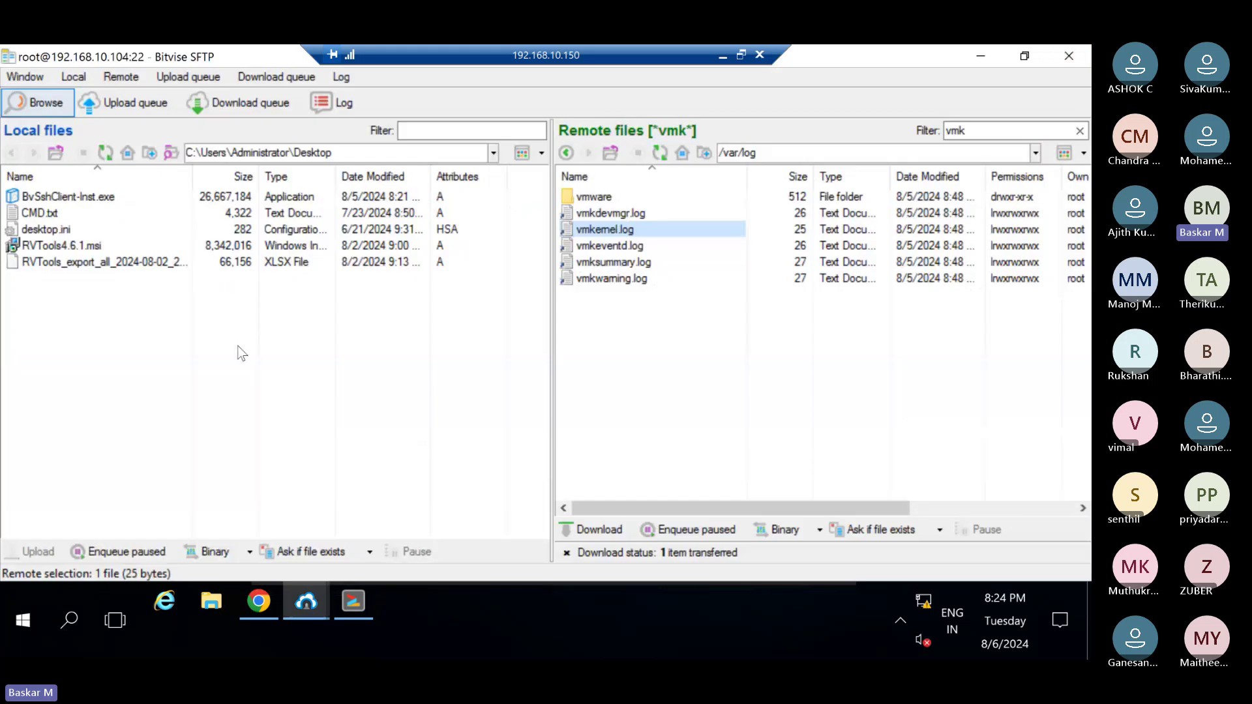
Download vmkernel.log from the host to the local Desktop folder and select the downloaded copy.
right_click(625, 237)
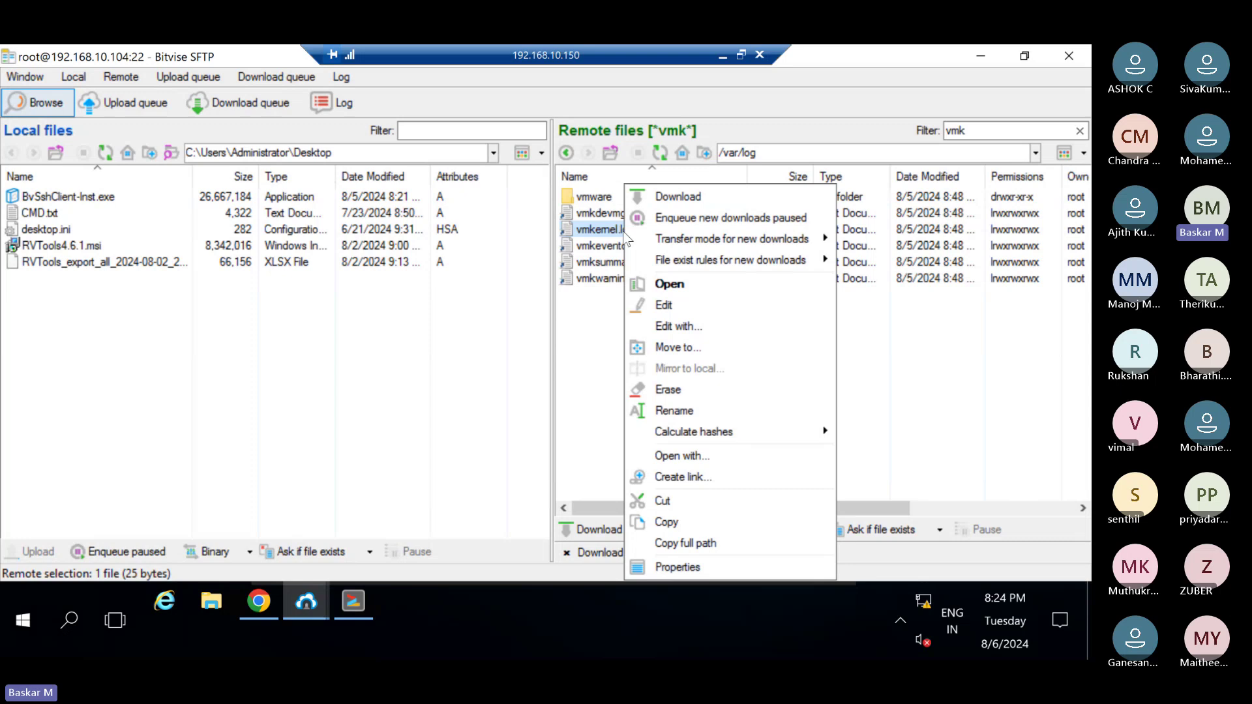
left_click(671, 194)
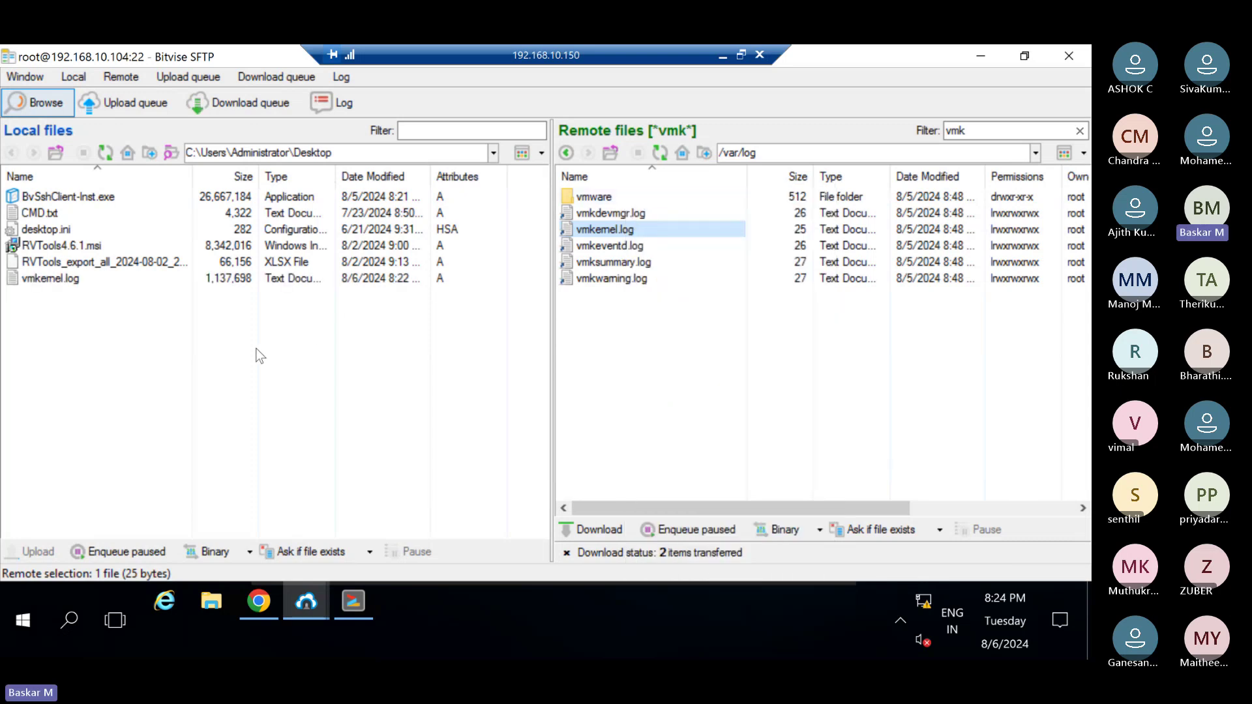
left_click(73, 279)
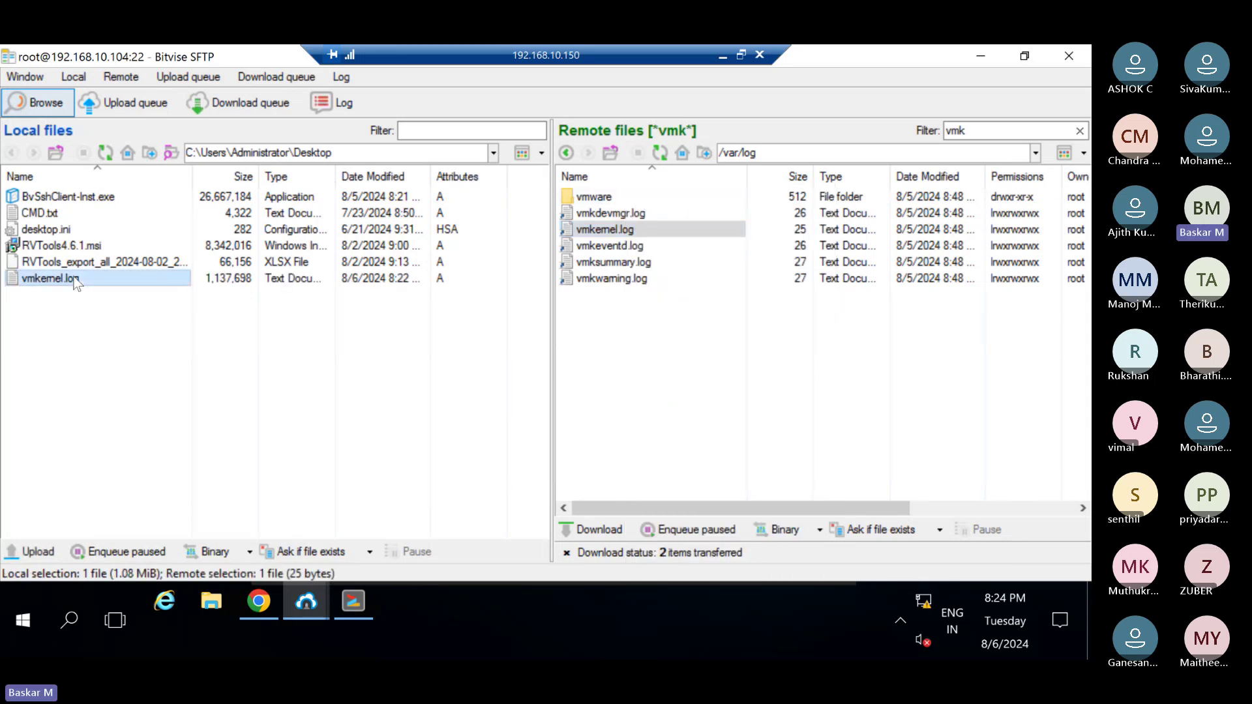
Minimize the SFTP, SSH client and browser windows to reveal the remote machine's desktop.
left_click(980, 55)
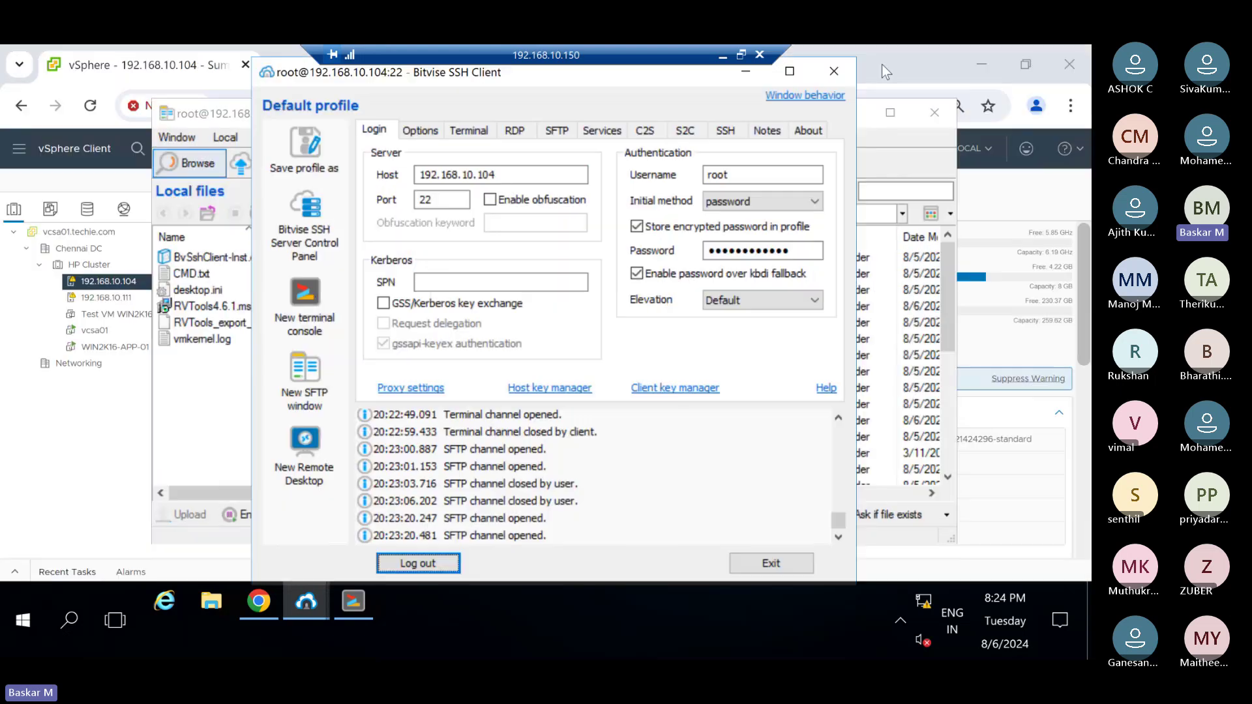
left_click(746, 72)
left_click(848, 112)
left_click(979, 65)
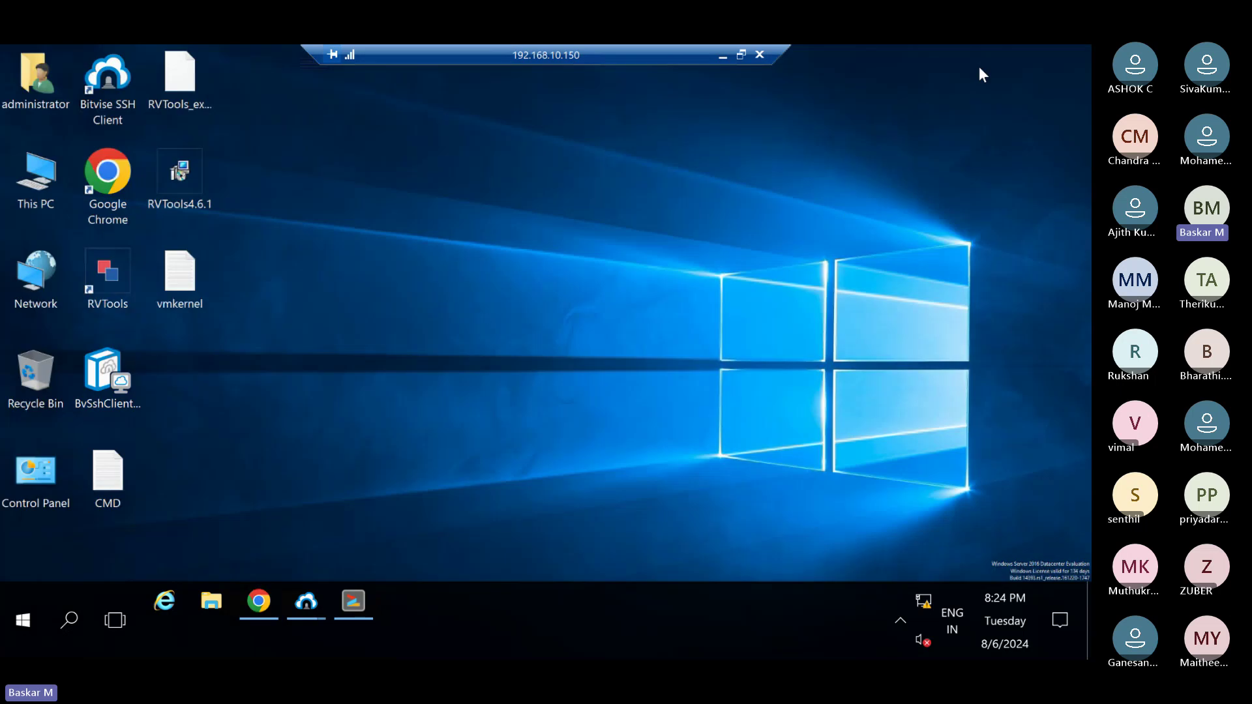
Open the downloaded vmkernel file from the desktop, examine its latest entries in a maximized window, and close it.
right_click(186, 284)
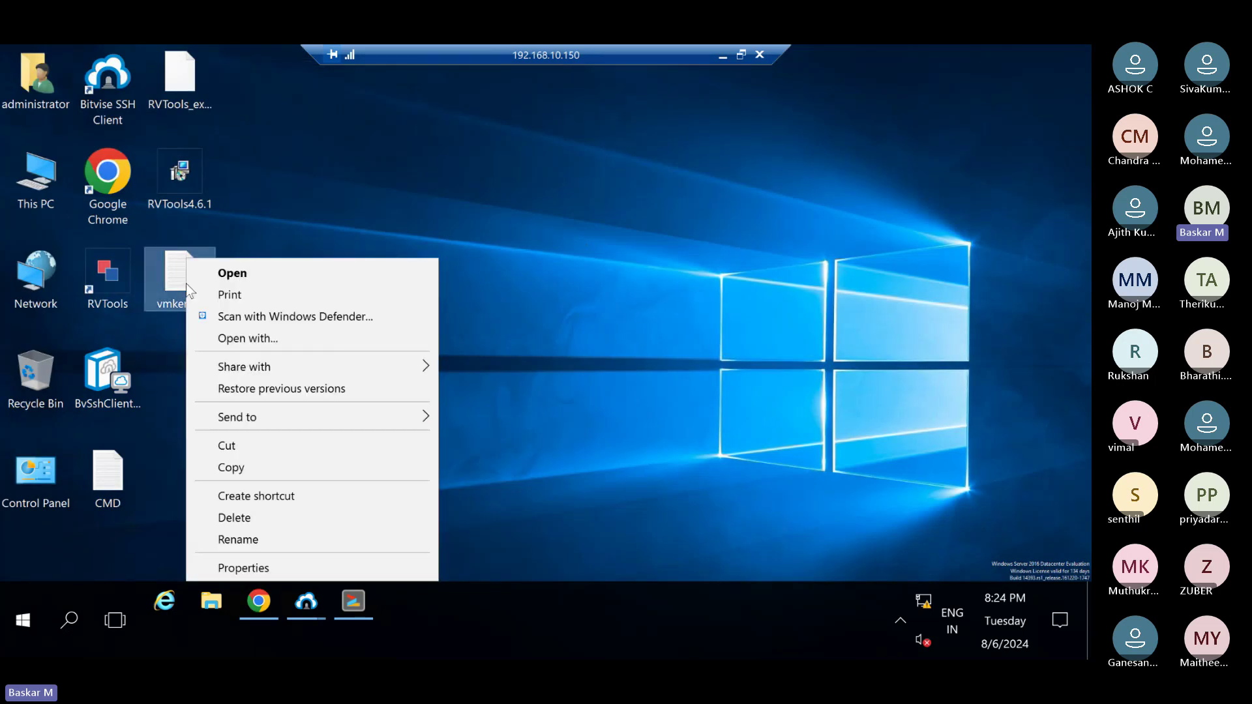
left_click(230, 277)
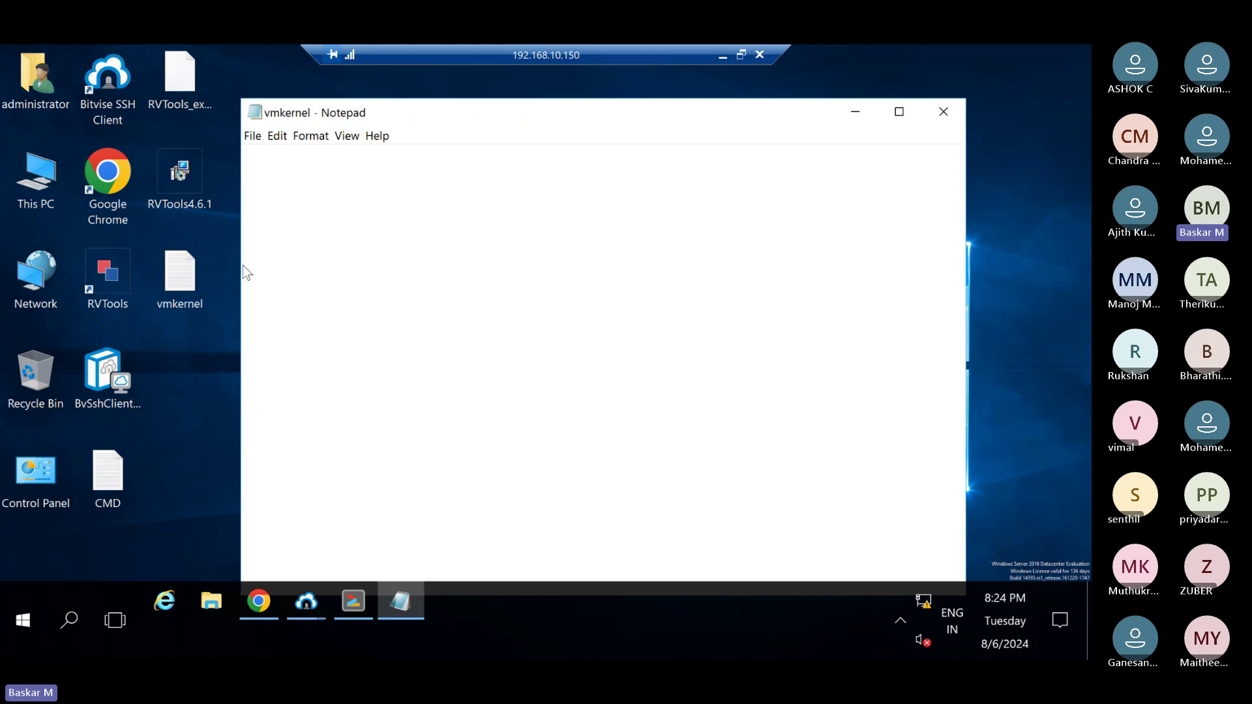
left_click(877, 116)
scroll(541, 326, "down", 15)
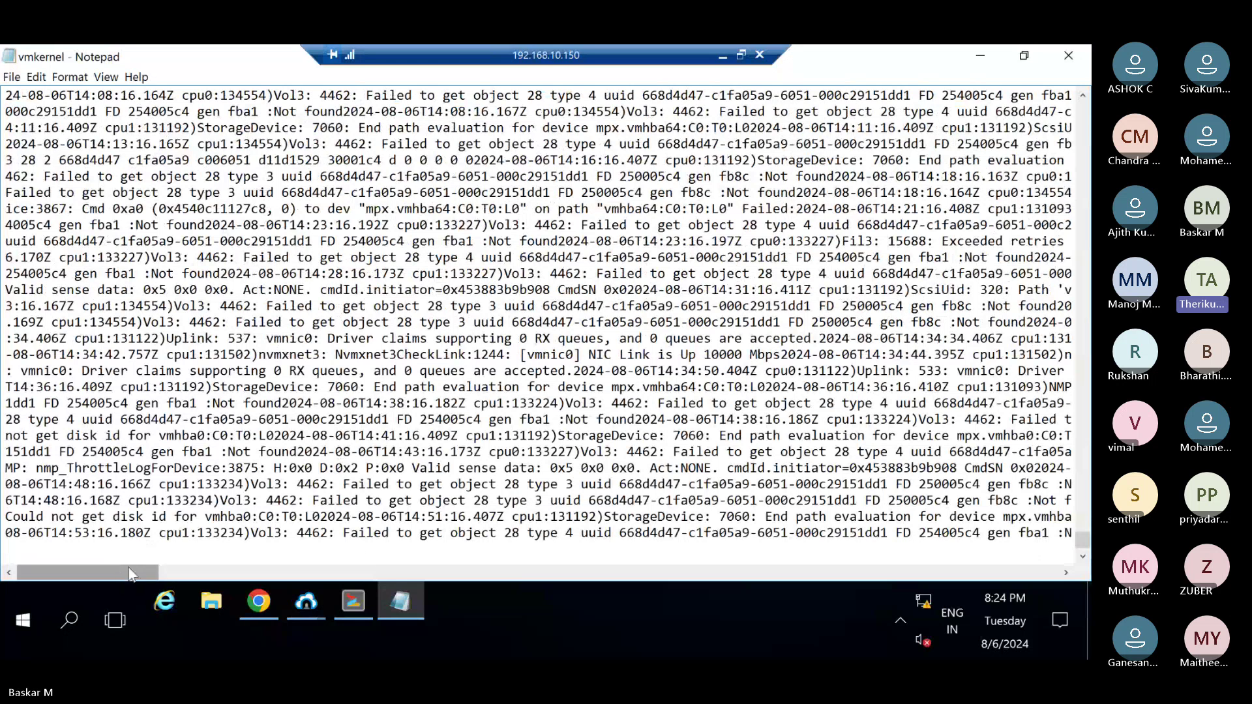
left_click_drag(131, 574, 49, 561)
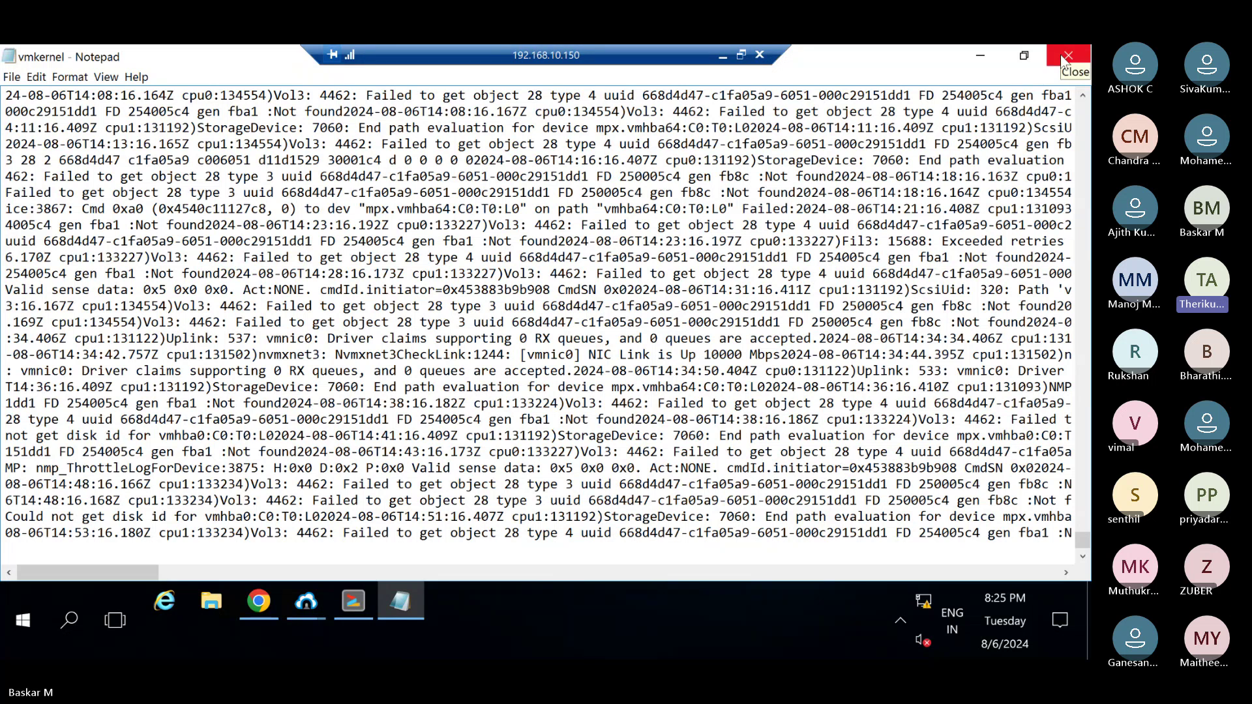
left_click_drag(304, 176, 351, 209)
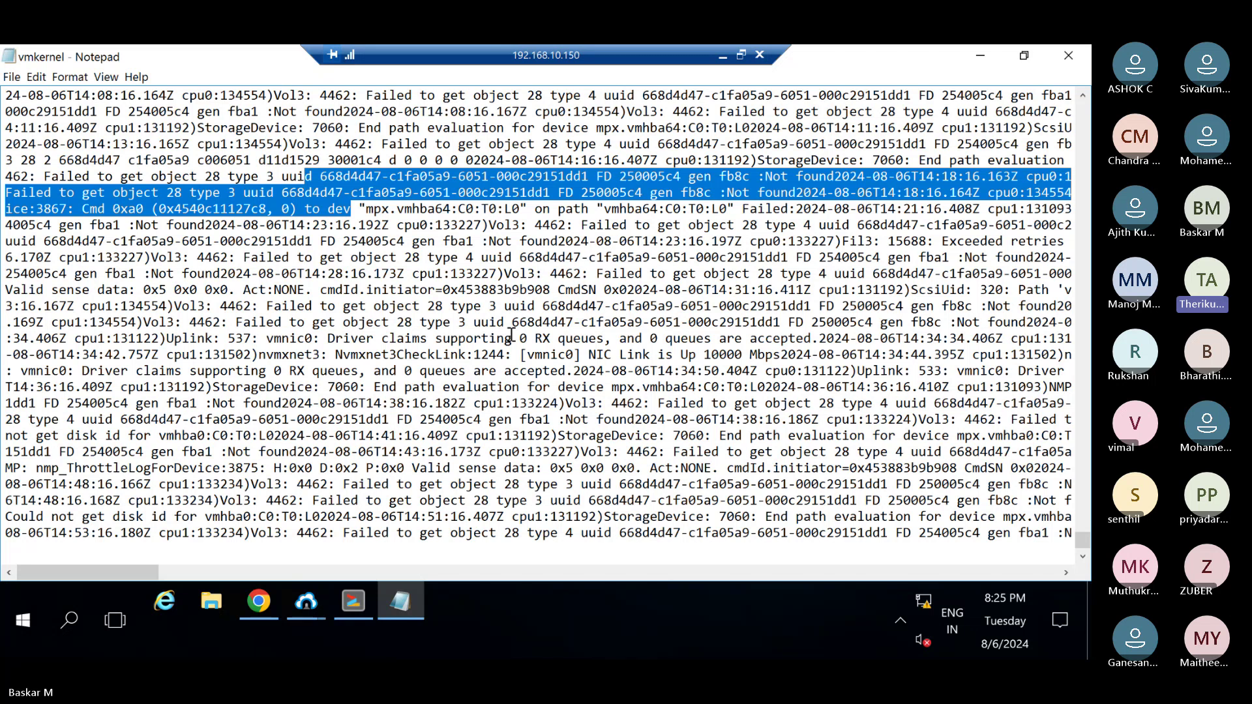
left_click(521, 354)
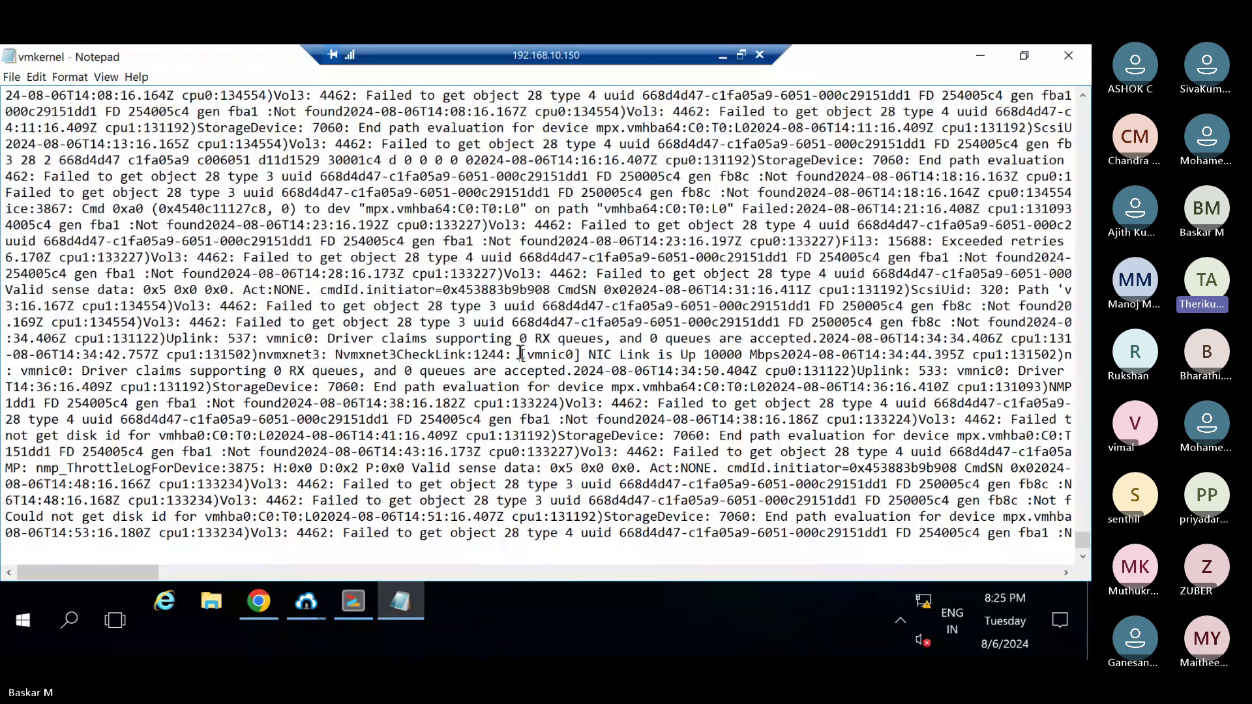
left_click(1067, 56)
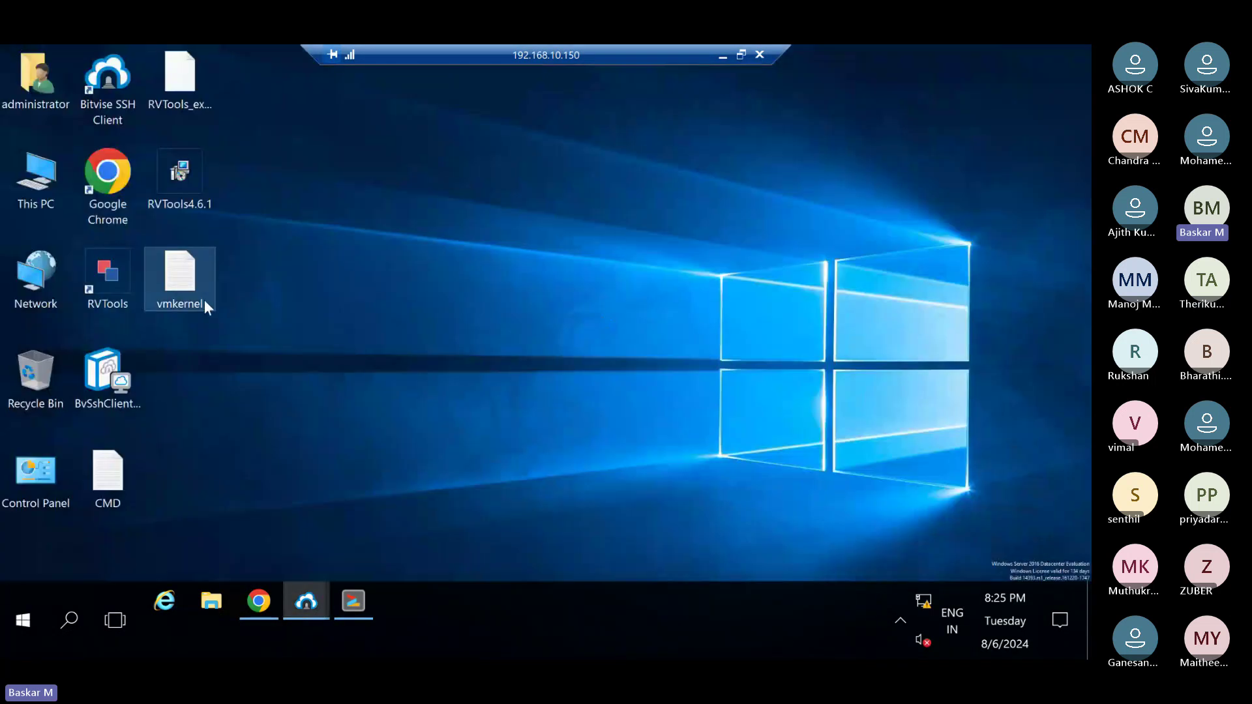
Minimize the remote desktop session, switch to Chrome on the local computer, and go to google.com.
left_click(259, 600)
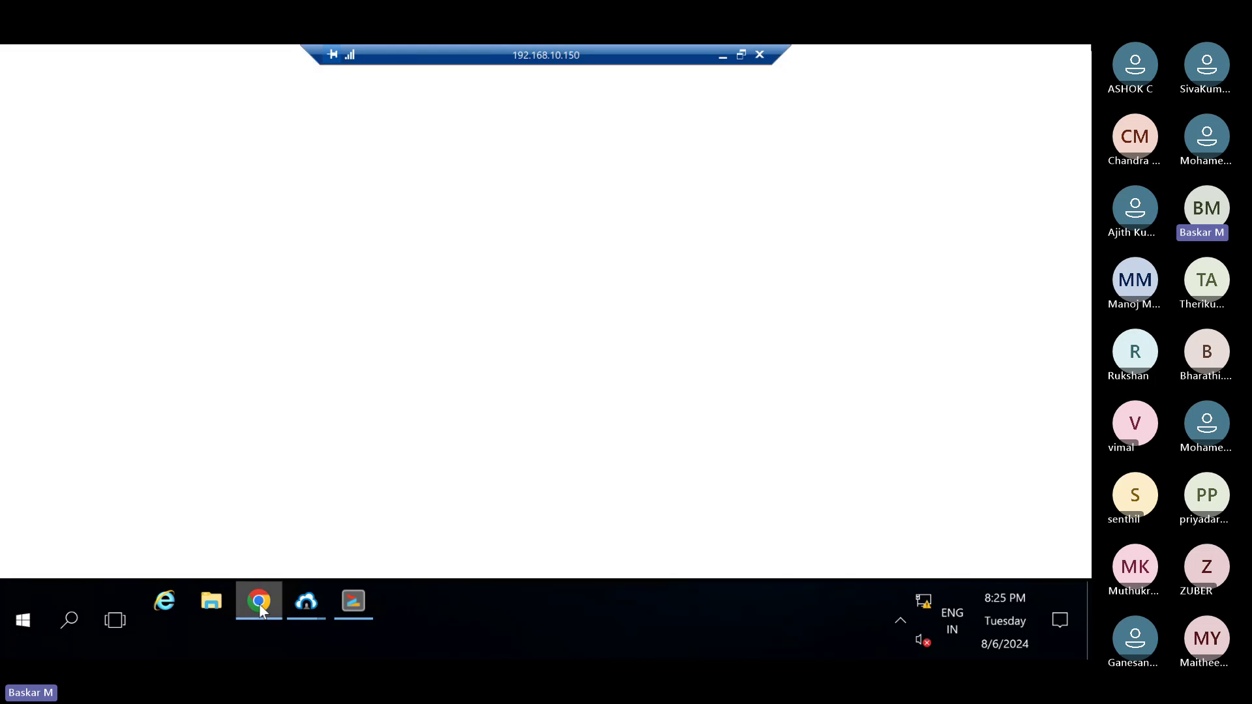
key("super+d")
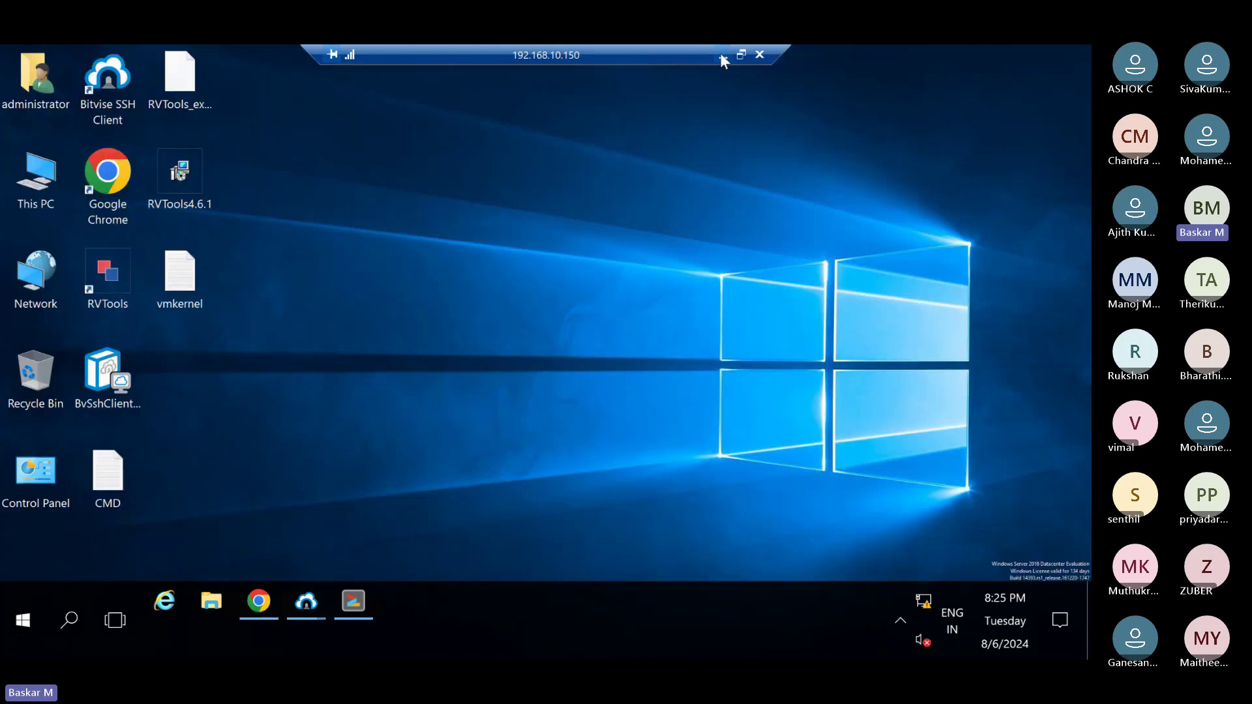
left_click(723, 55)
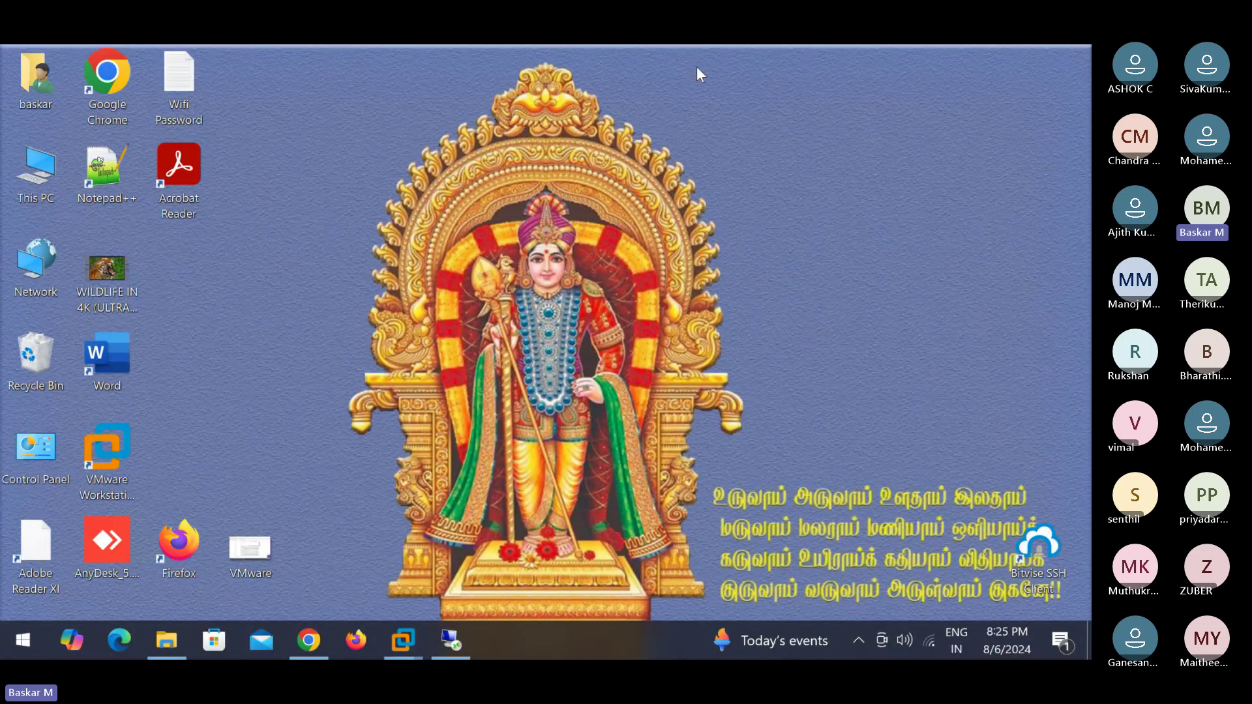
key("alt+Tab")
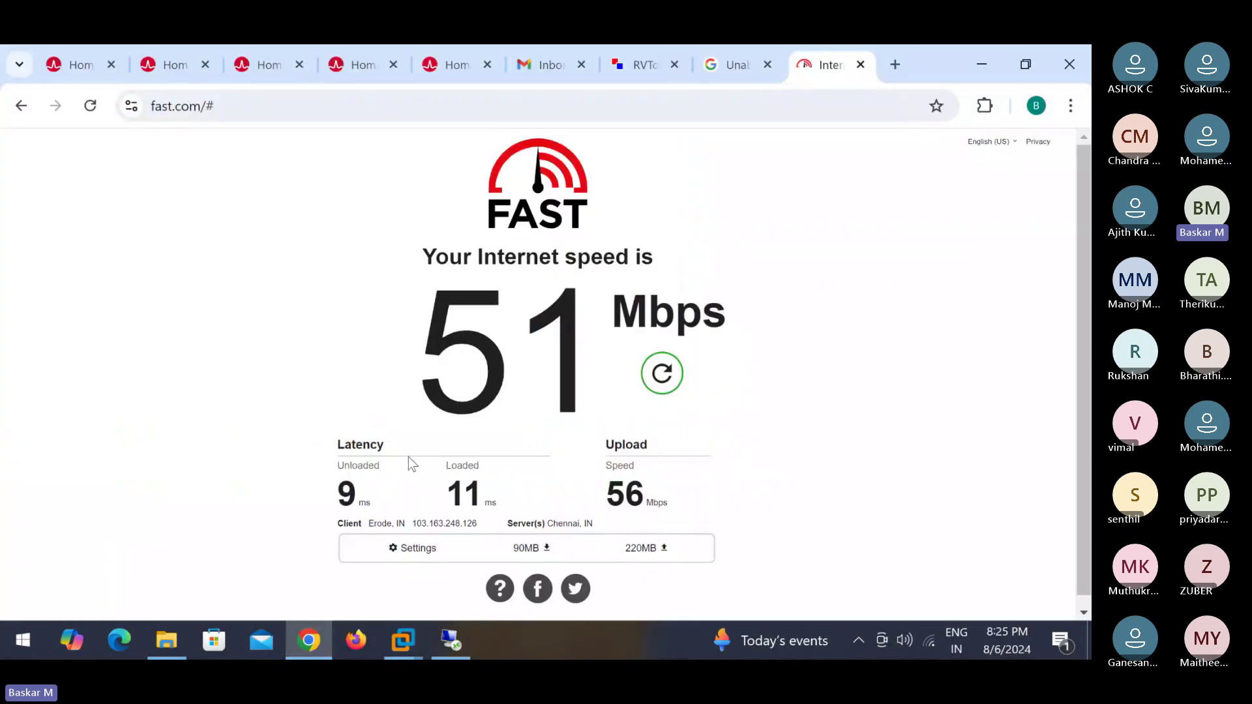
left_click(881, 105)
type("goog")
key("Return")
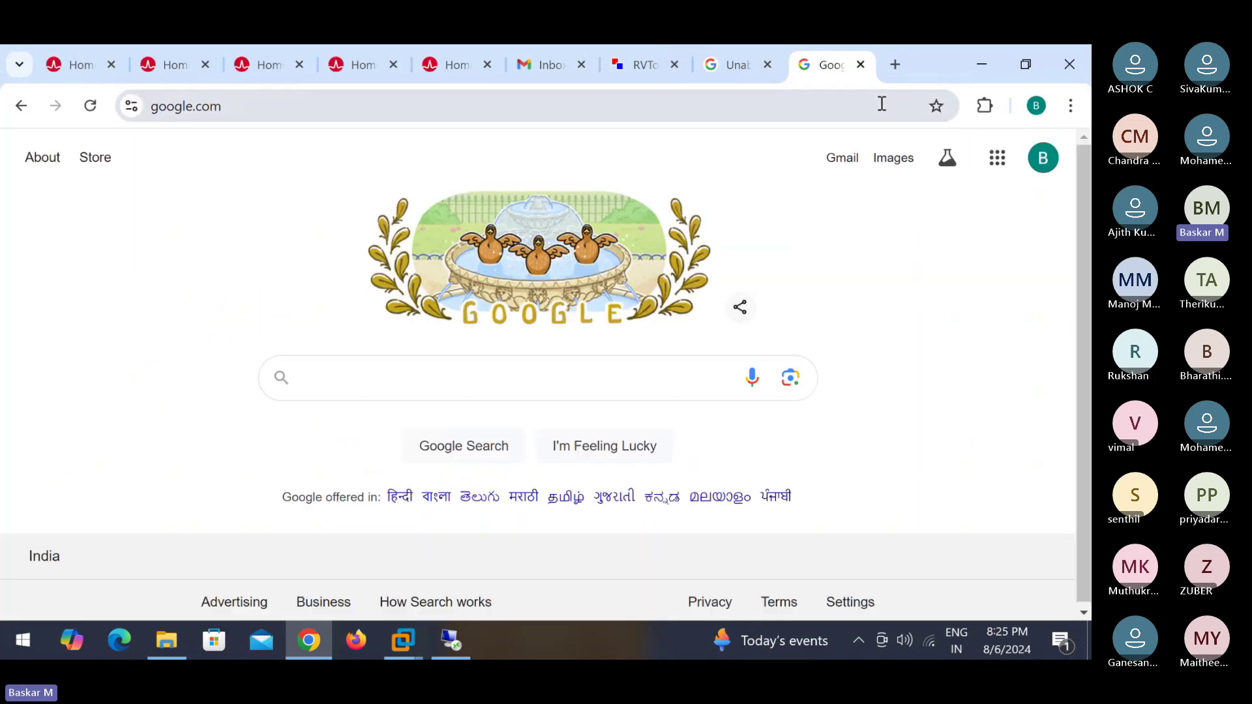
Search Google for notepad++, open the official downloads page, and download the x64 installer of Notepad++ v8.6.7.
type("notepad++")
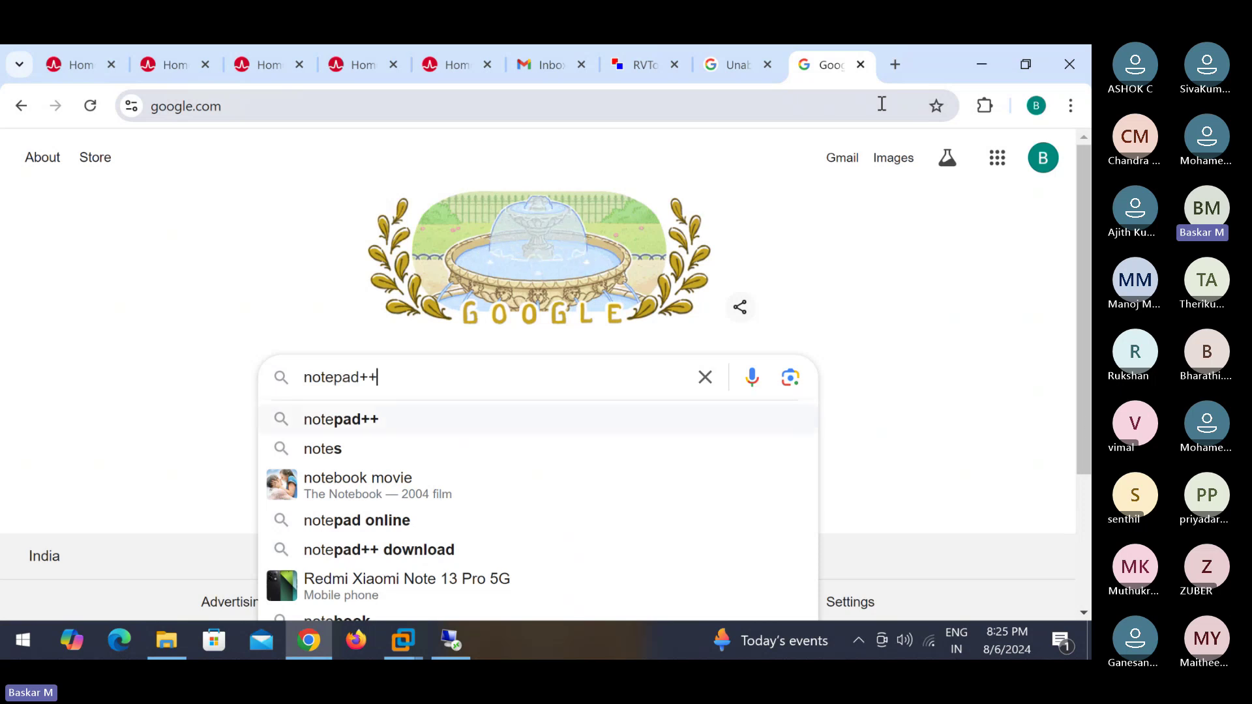
key("Return")
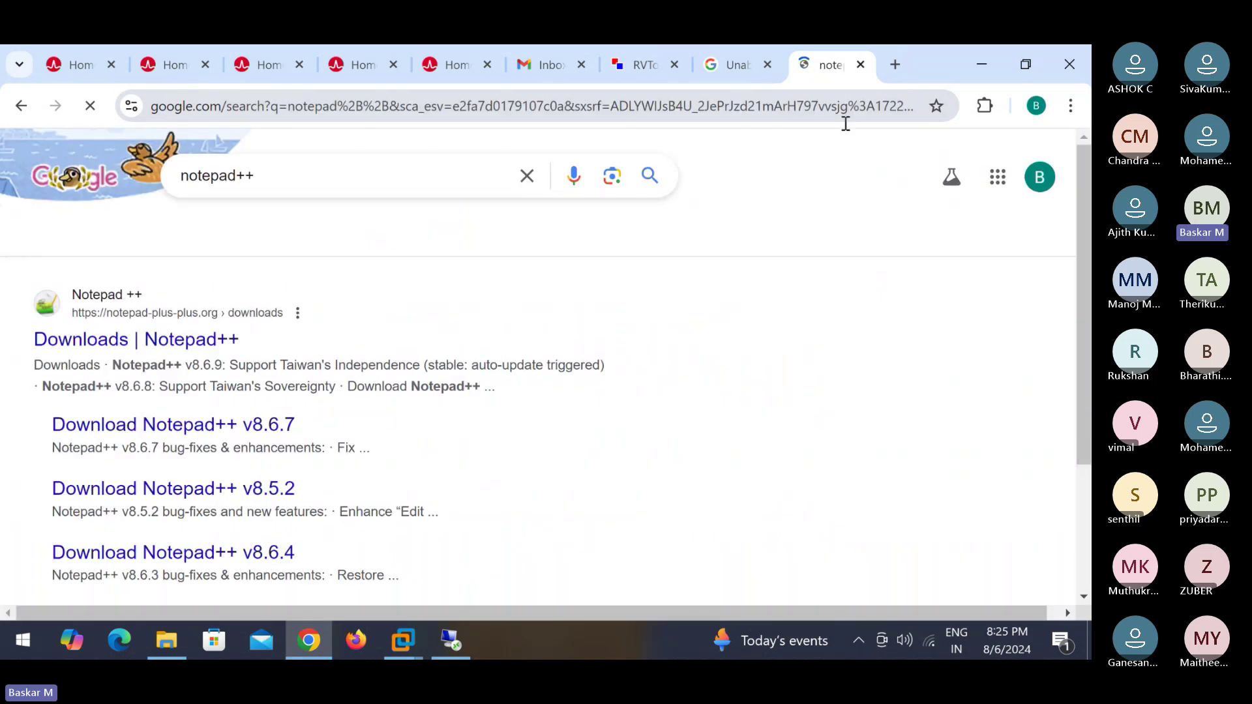
left_click(230, 344)
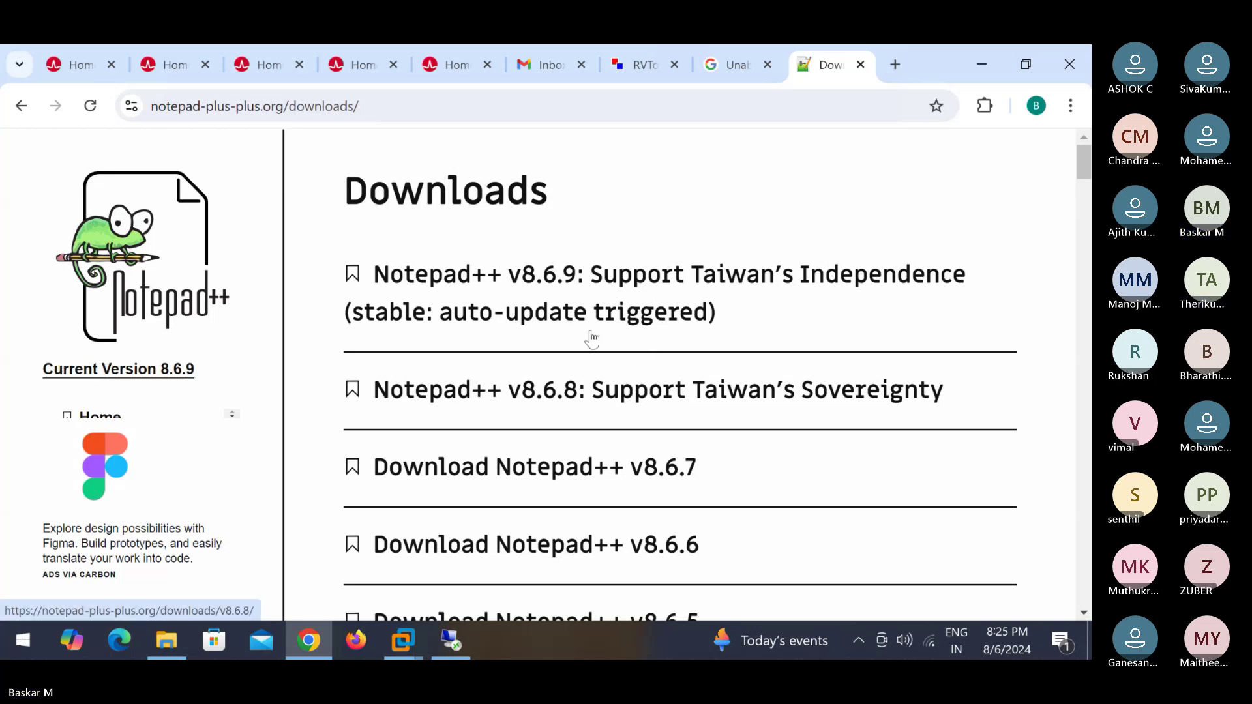
left_click(549, 474)
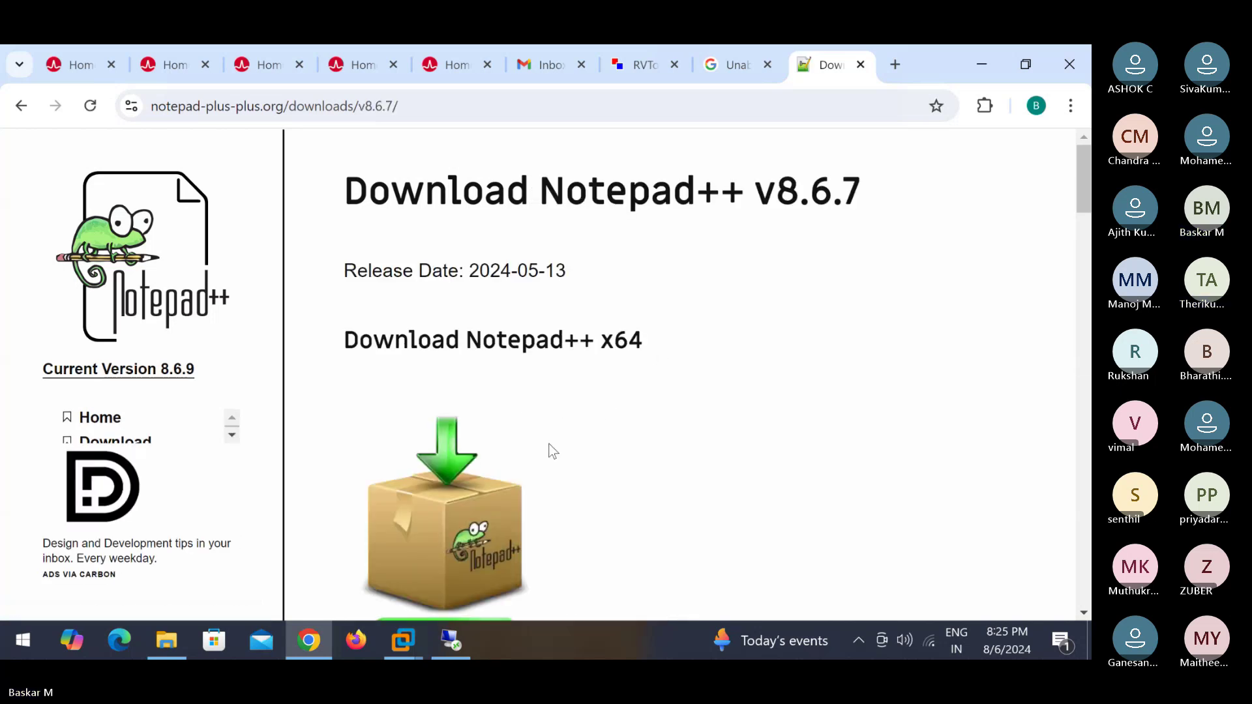
scroll(549, 469, "down", 3)
left_click(497, 440)
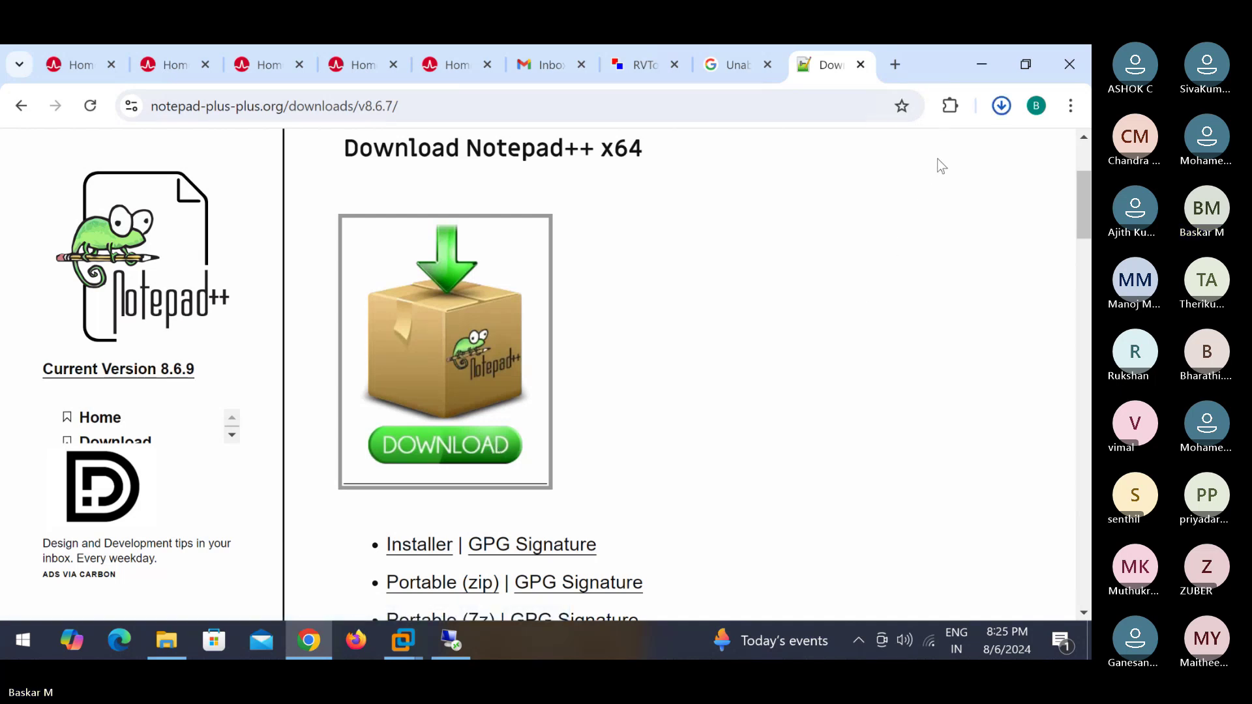
Locate the npp.8.6.7.Installer.x64 file in the Downloads folder and copy it to the remote machine's desktop.
left_click(1002, 110)
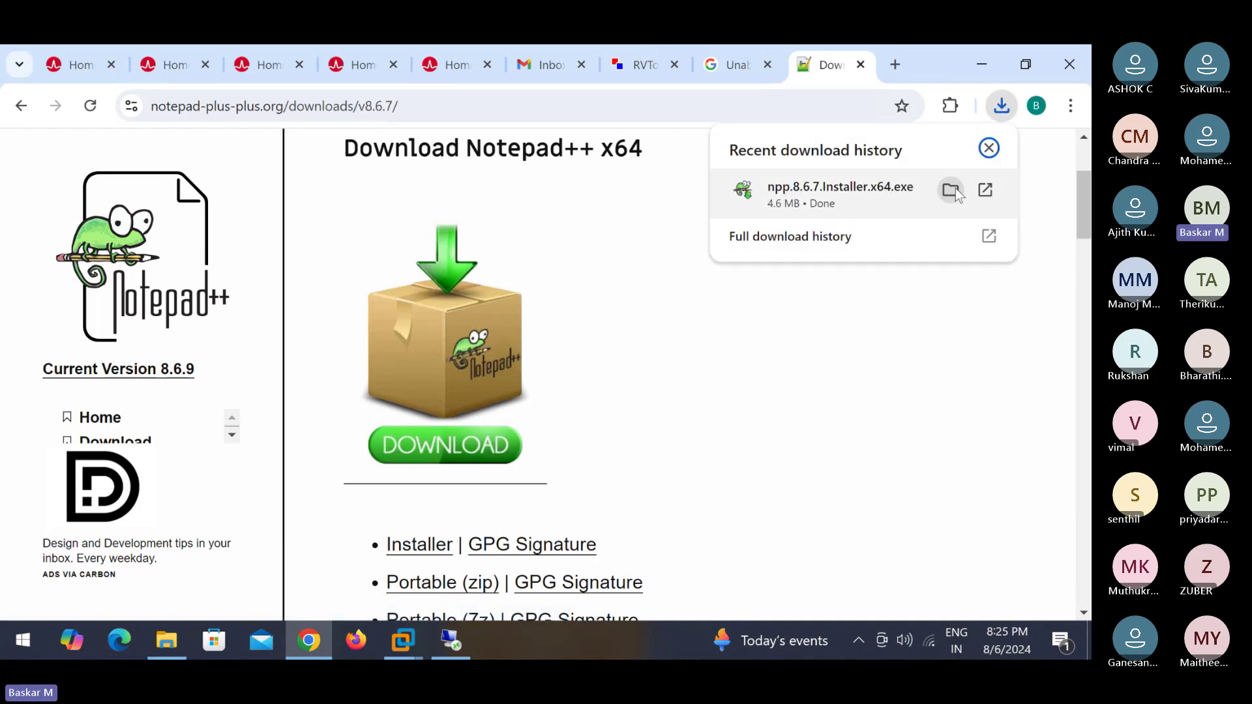
left_click(952, 189)
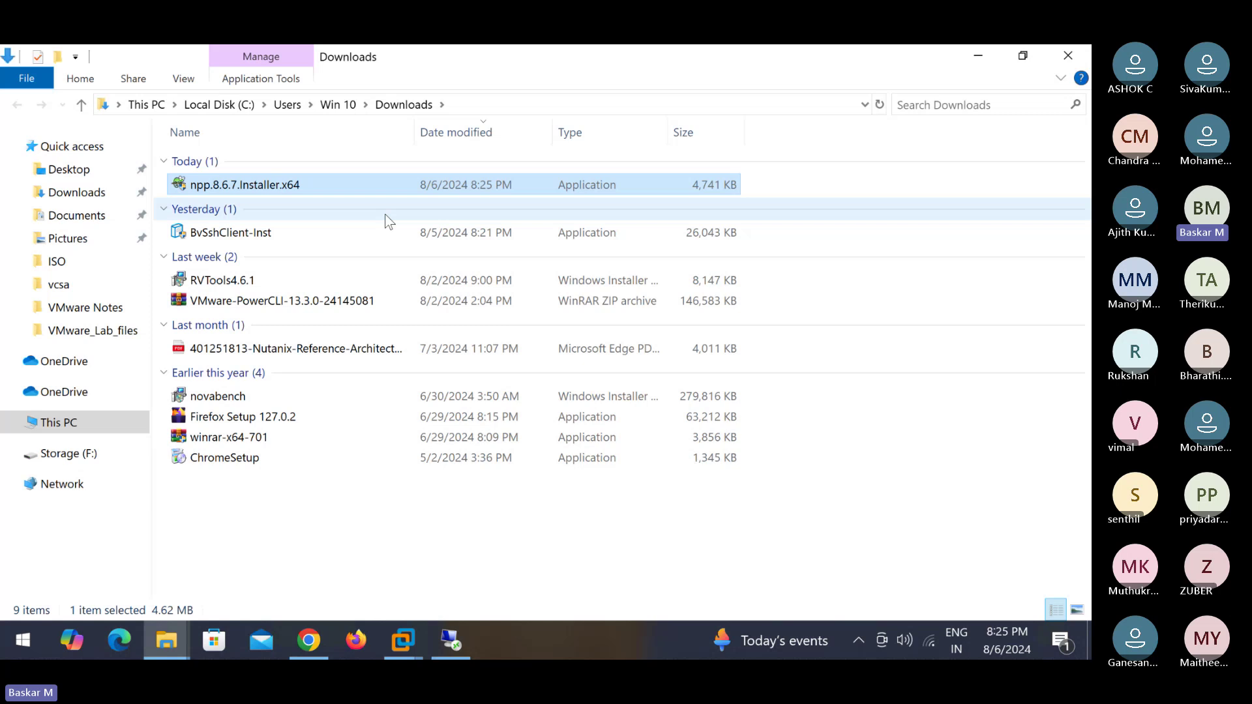
left_click(450, 640)
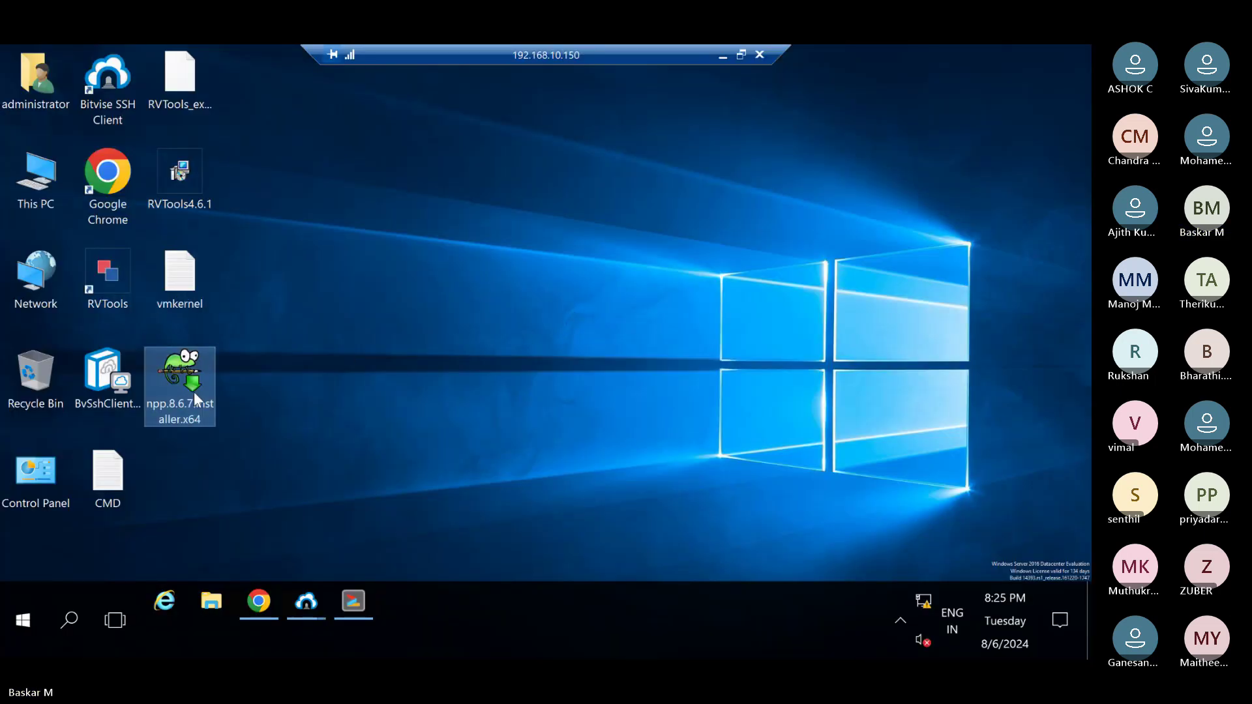
Run the Notepad++ installer in English, accepting the licence, the default install location and the default components.
double_click(195, 390)
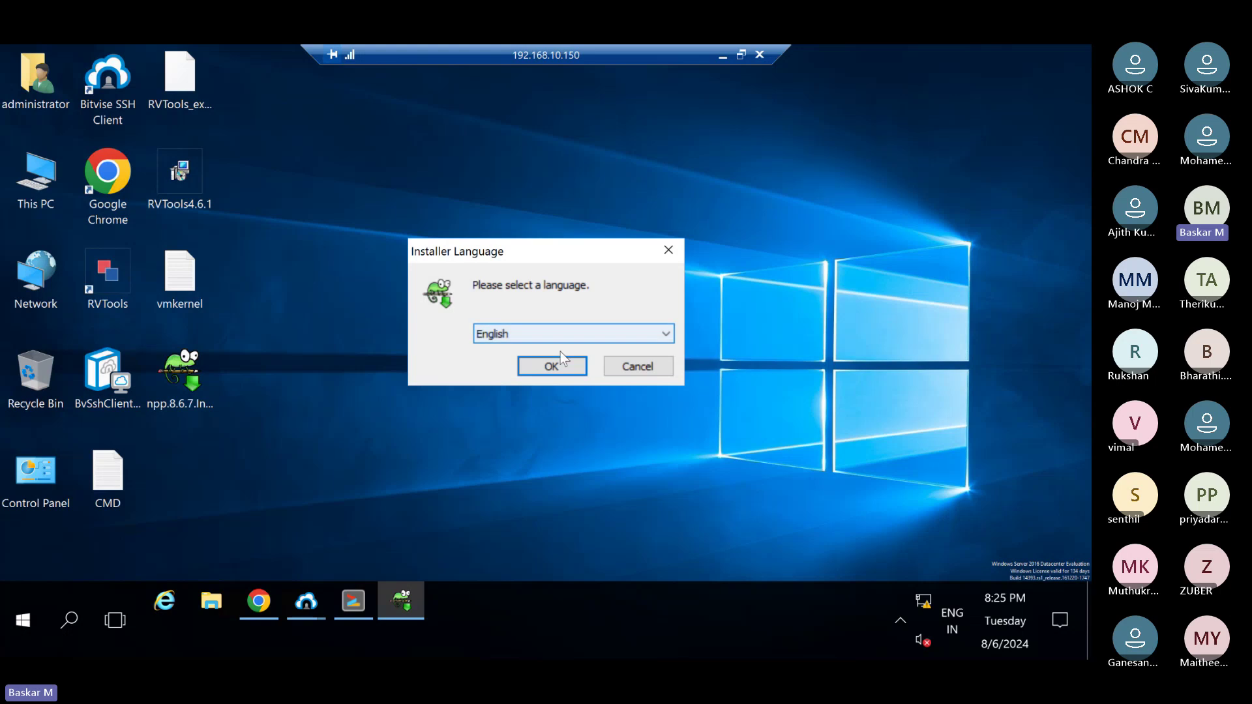
left_click(554, 367)
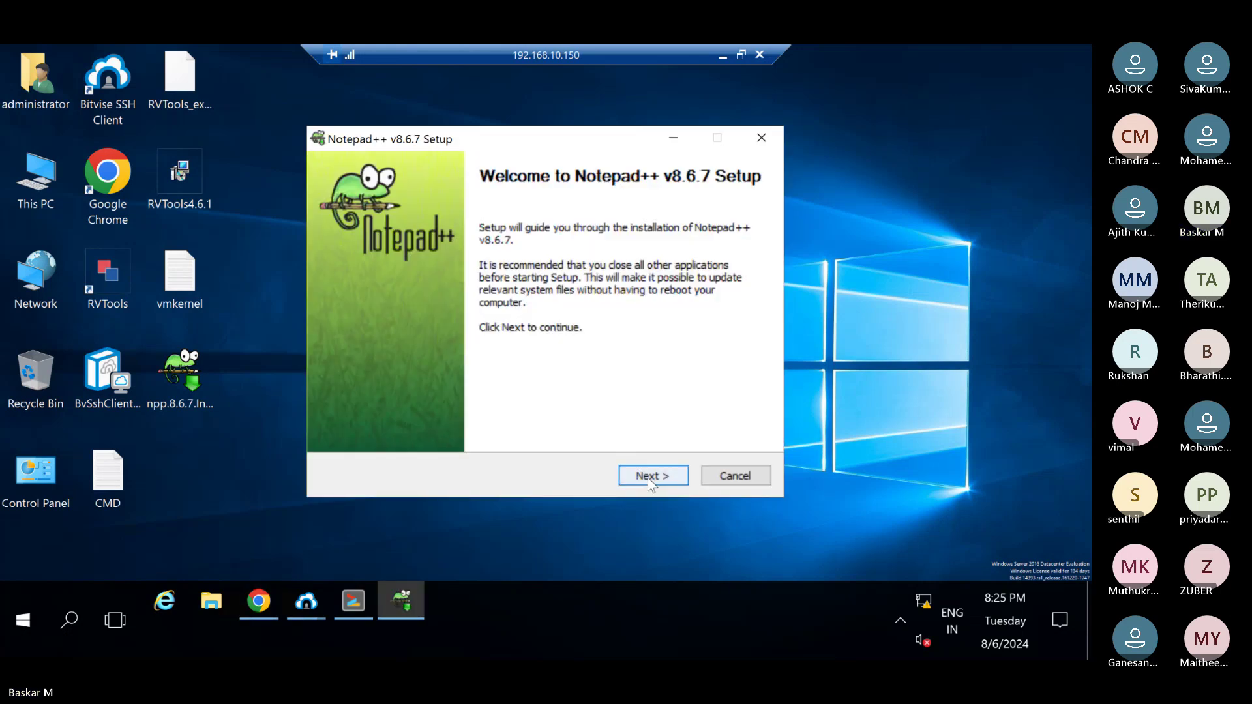
left_click(648, 478)
left_click(647, 477)
left_click(647, 476)
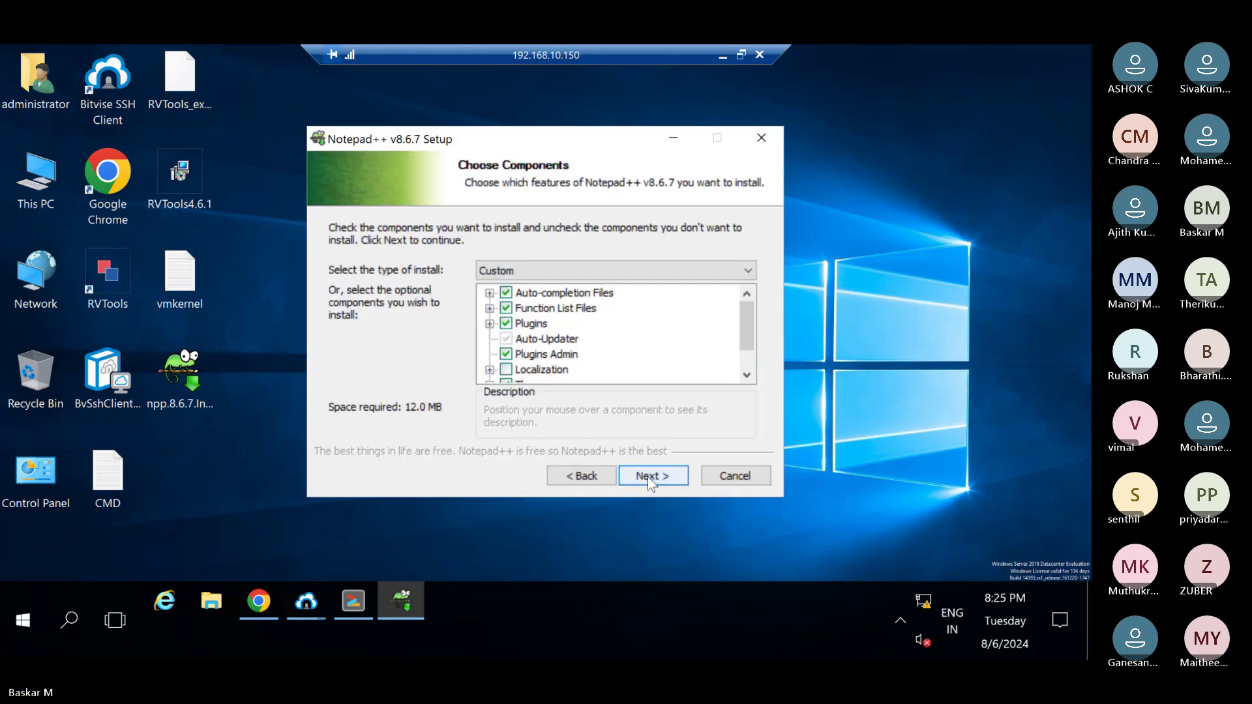
left_click(648, 476)
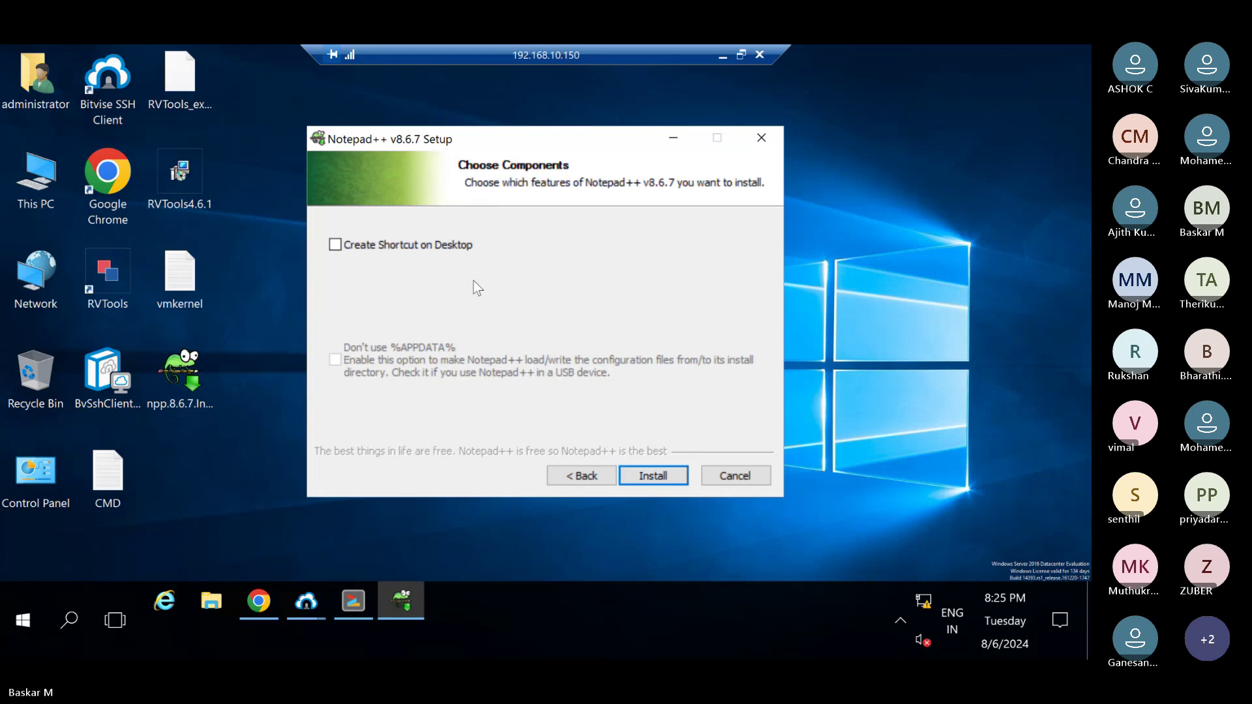
Install Notepad++ with a desktop shortcut, finish the setup, and close the editor it launches.
left_click(429, 246)
left_click(641, 474)
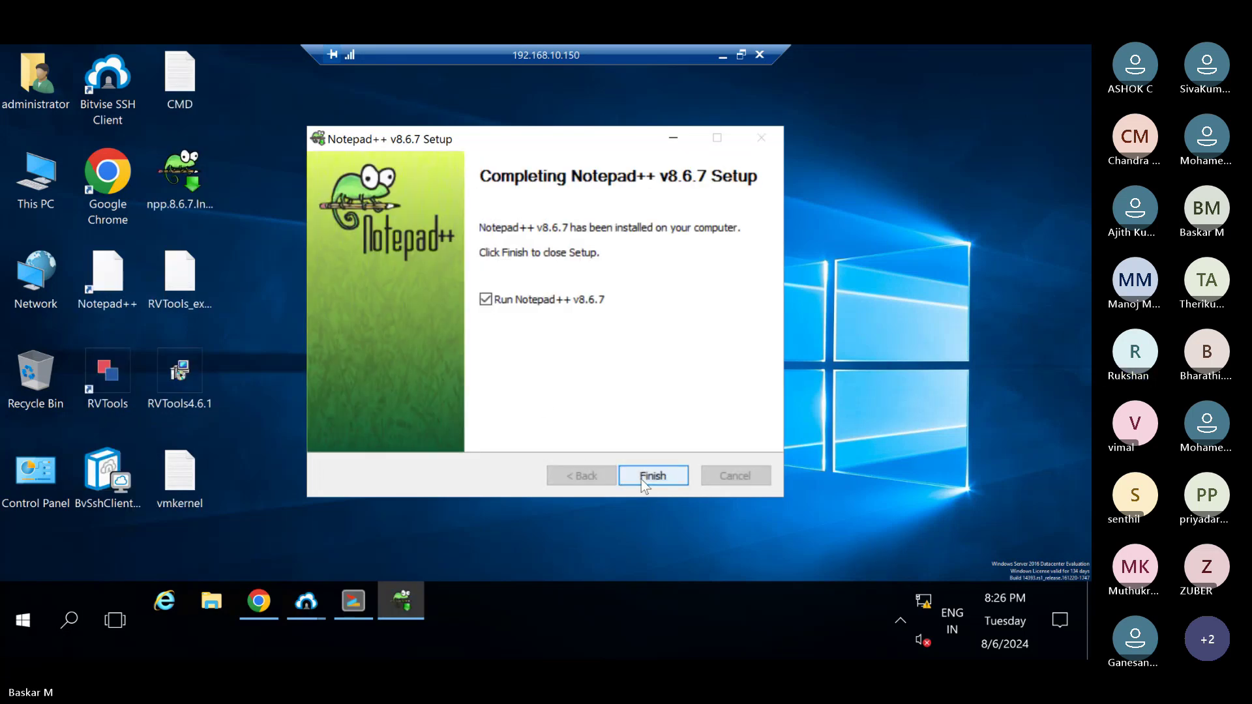
left_click(641, 479)
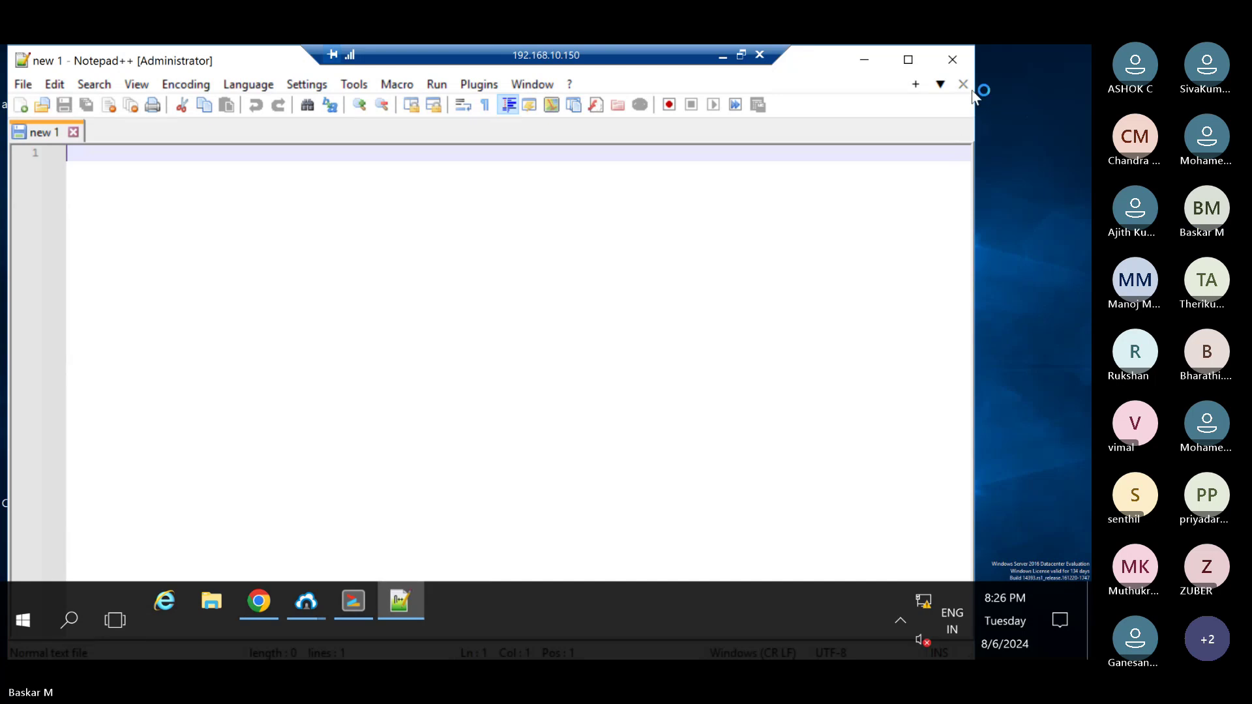
left_click(951, 59)
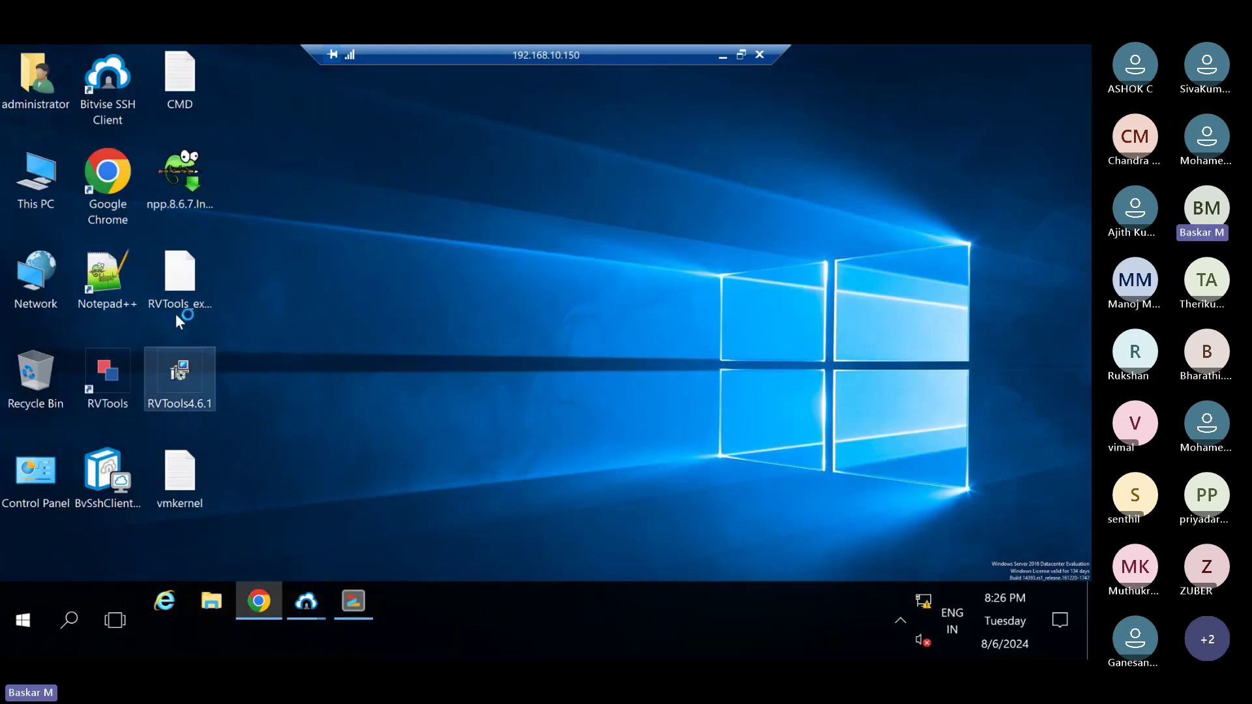
right_click(191, 476)
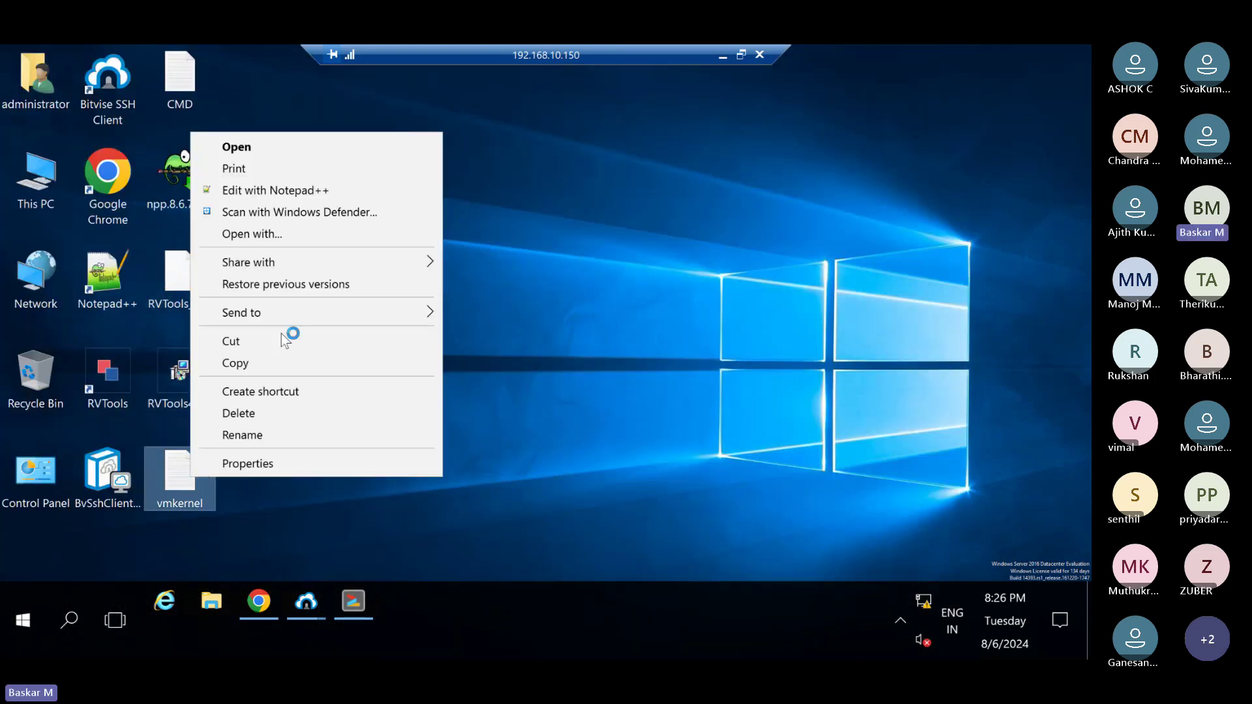
left_click(282, 235)
left_click(452, 400)
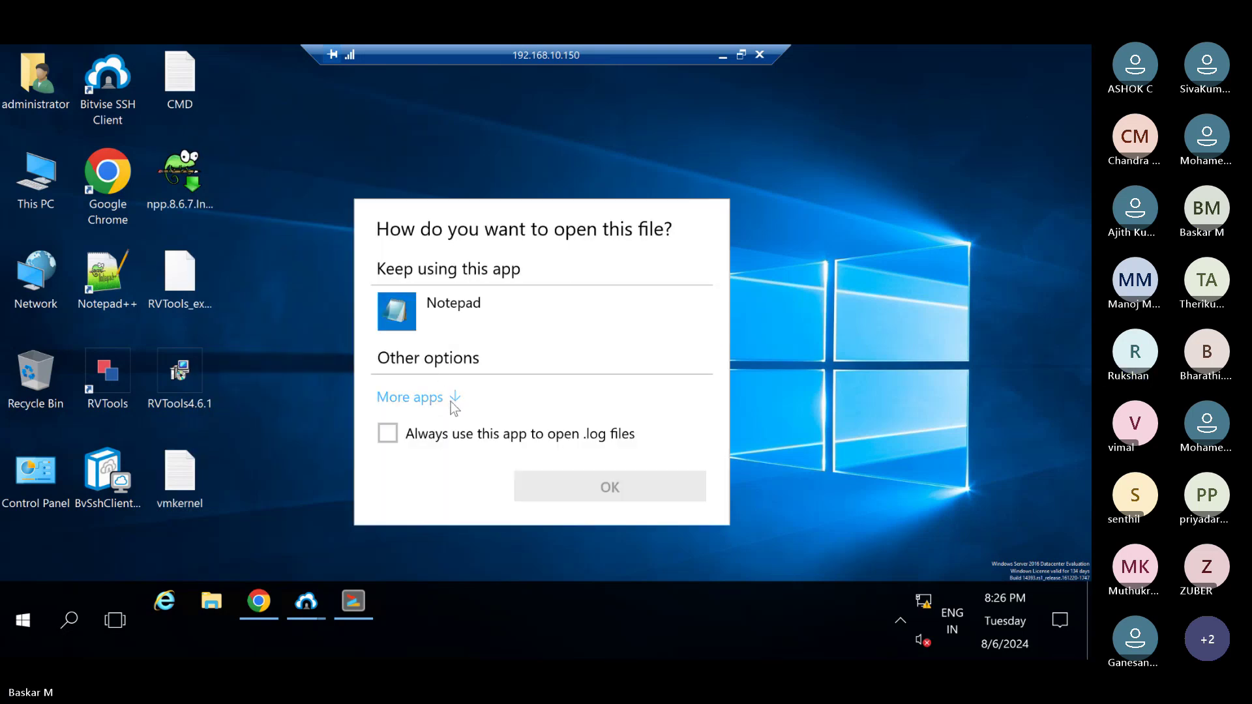
scroll(469, 460, "down", 3)
scroll(468, 460, "up", 3)
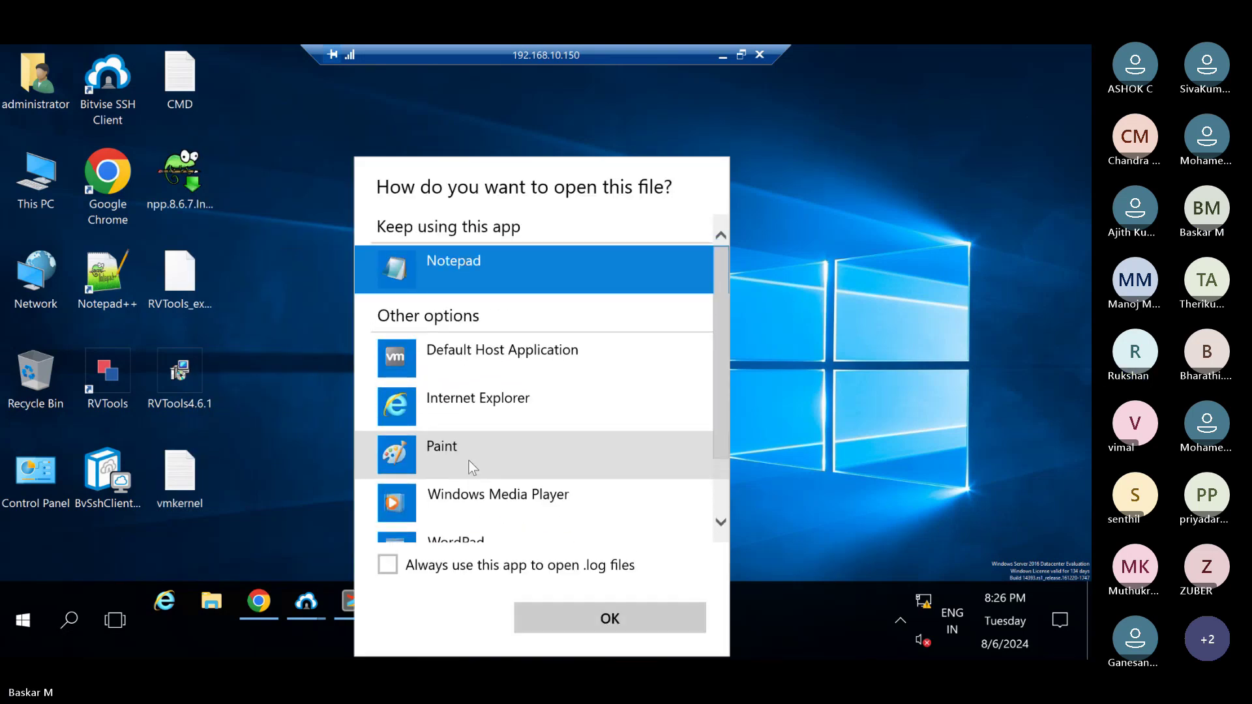
key("Escape")
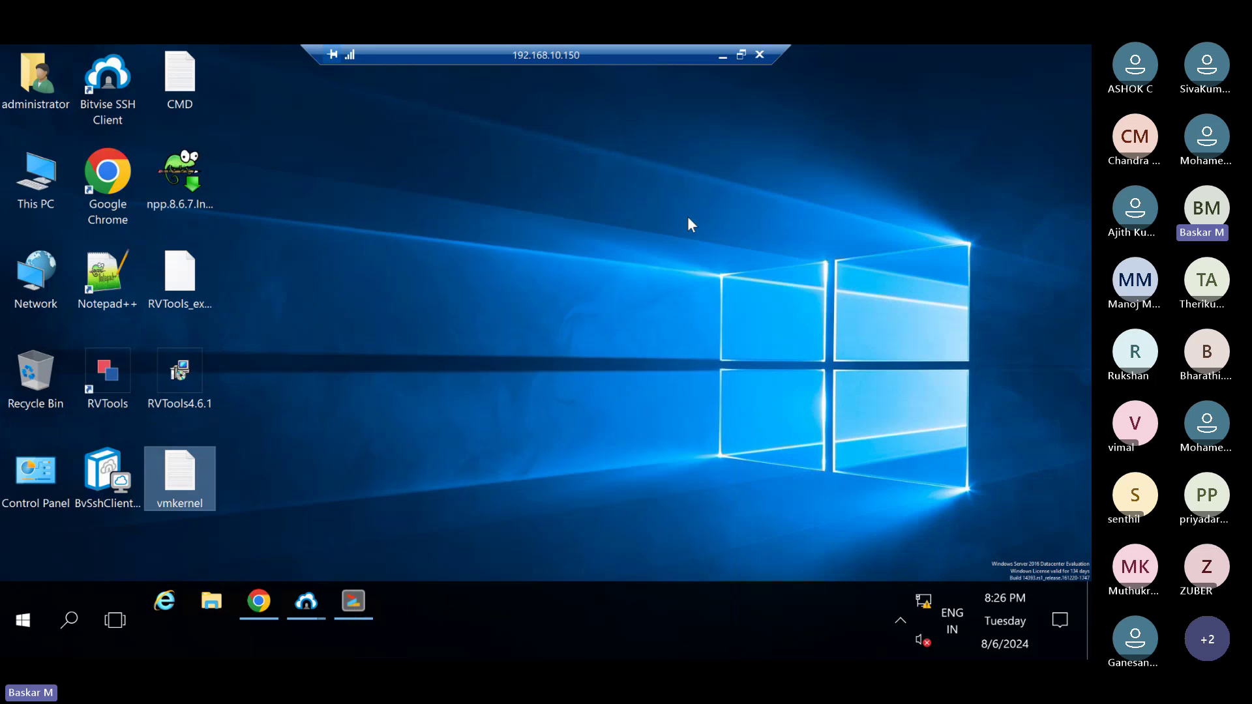
double_click(180, 175)
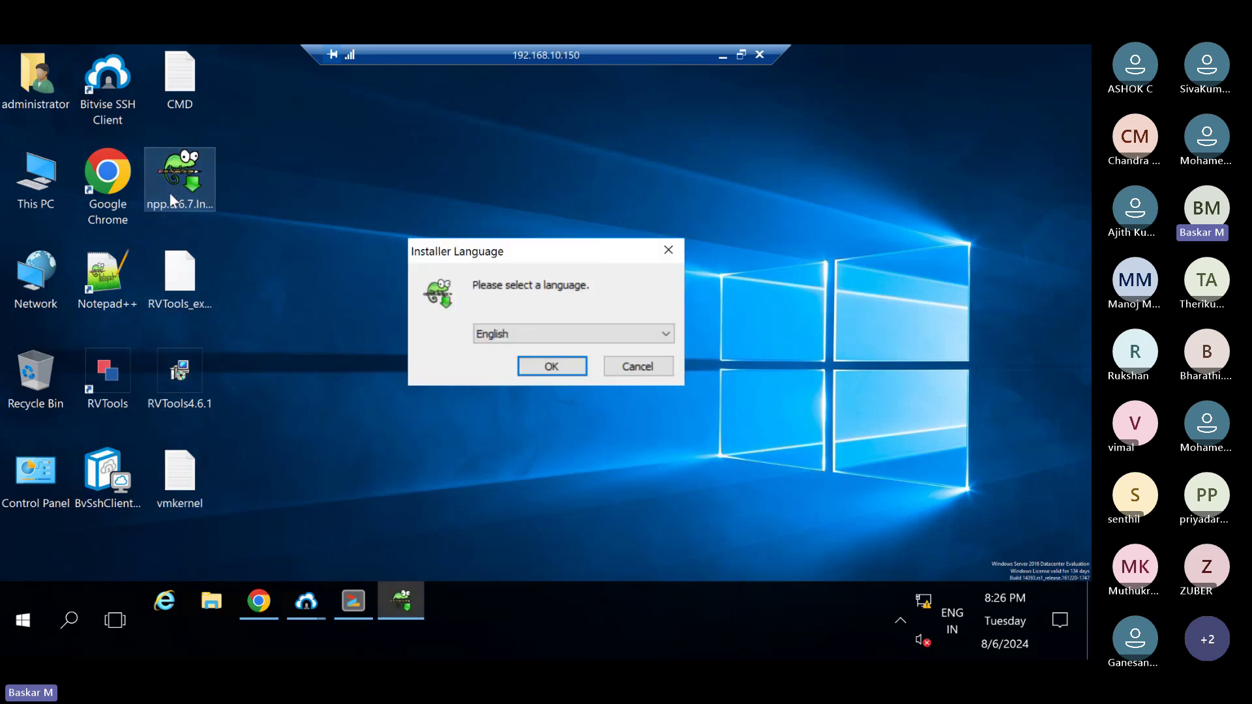
left_click(610, 369)
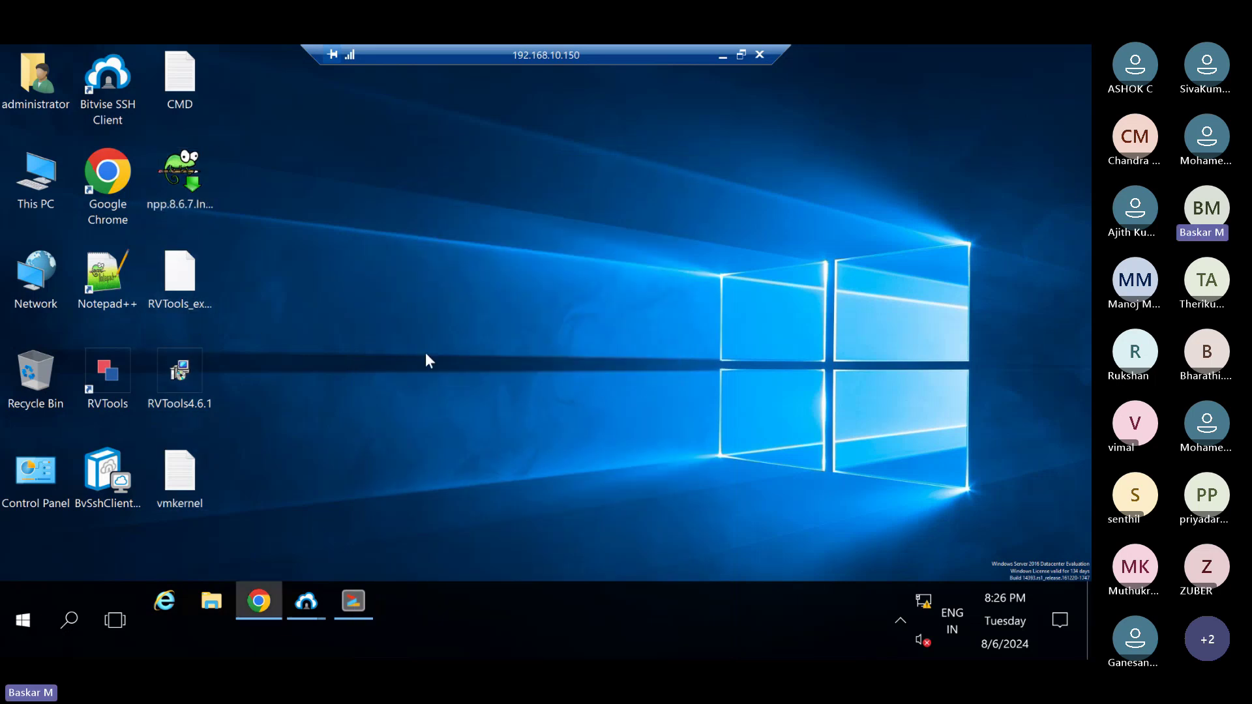
Launch Notepad++ from the desktop and open the vmkernel log file from the Desktop folder.
left_click(115, 279)
double_click(115, 279)
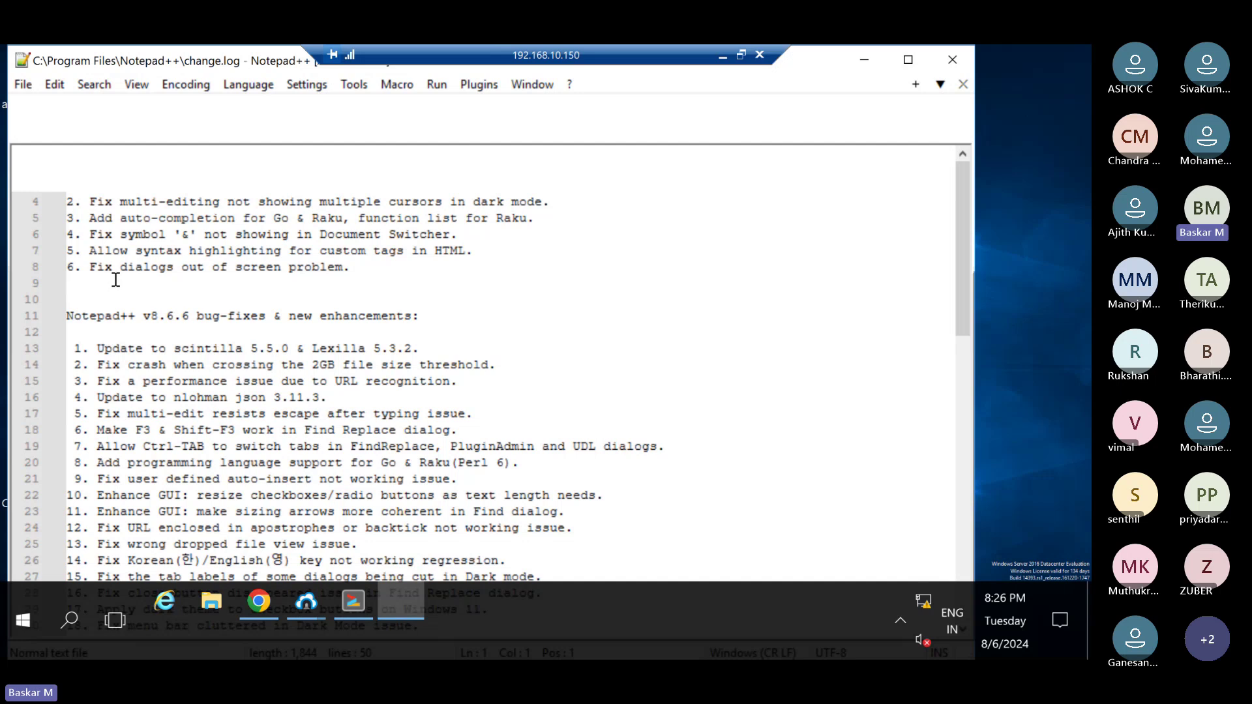
left_click(23, 84)
left_click(64, 127)
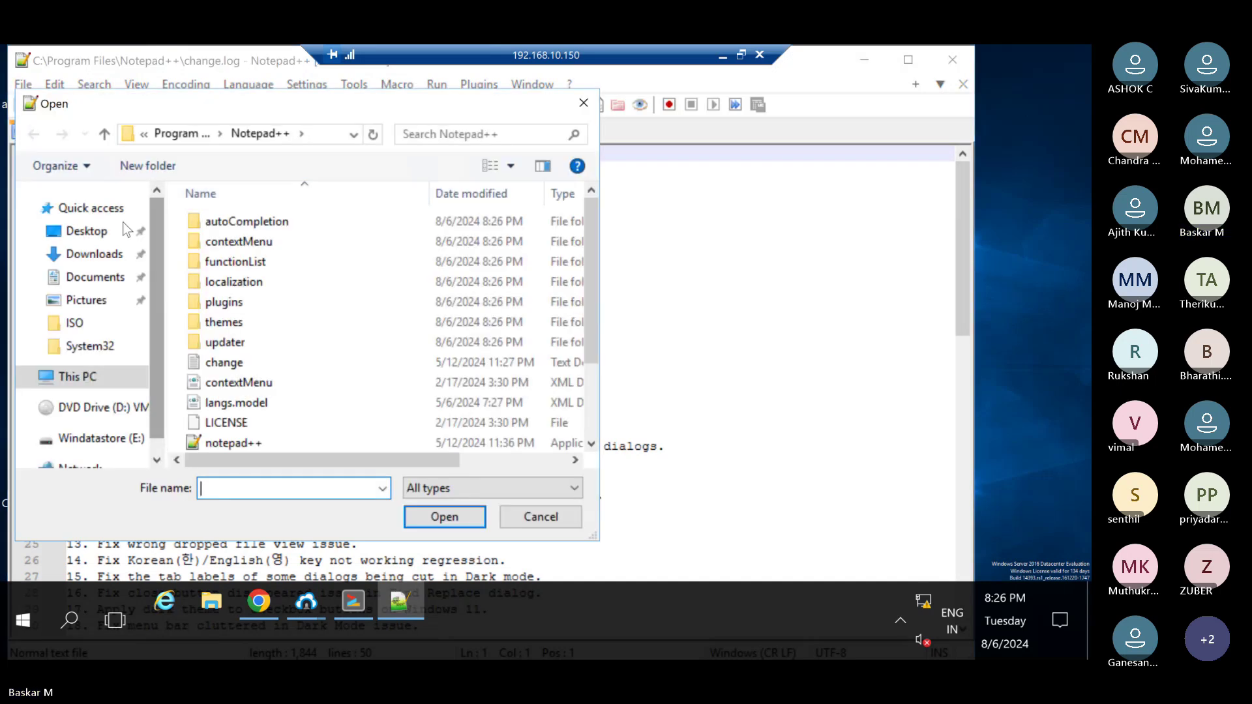
left_click(105, 235)
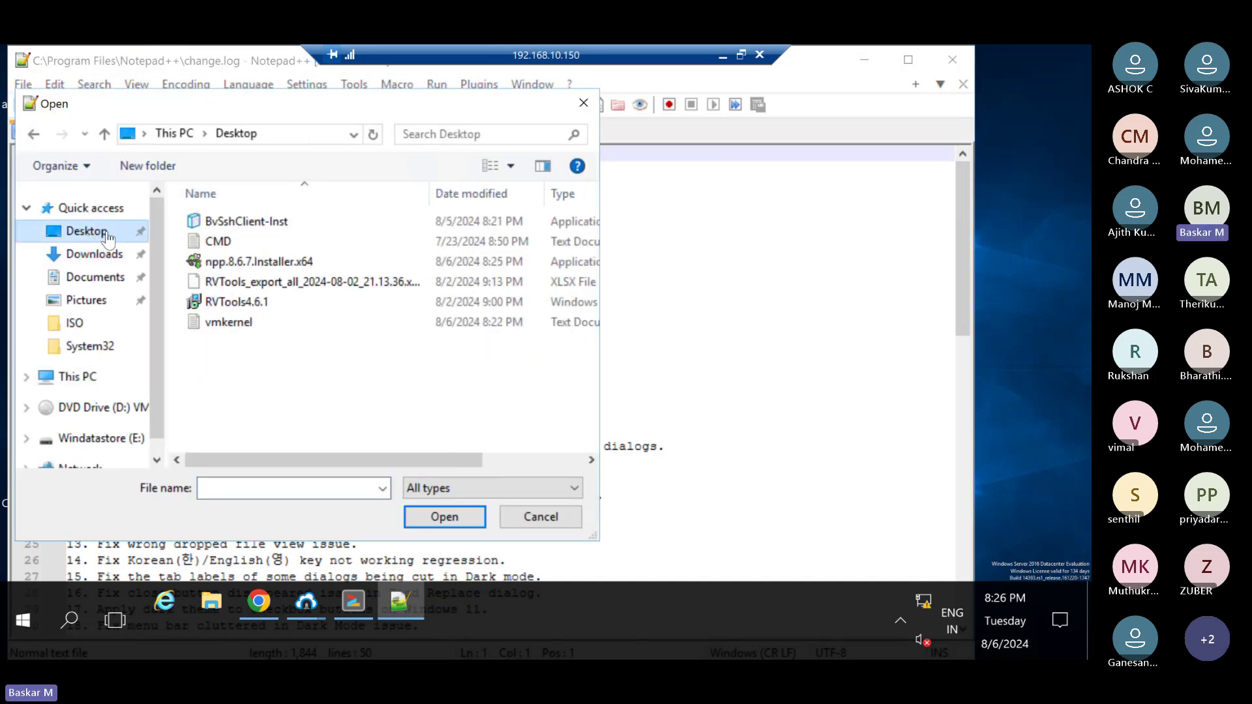
double_click(230, 320)
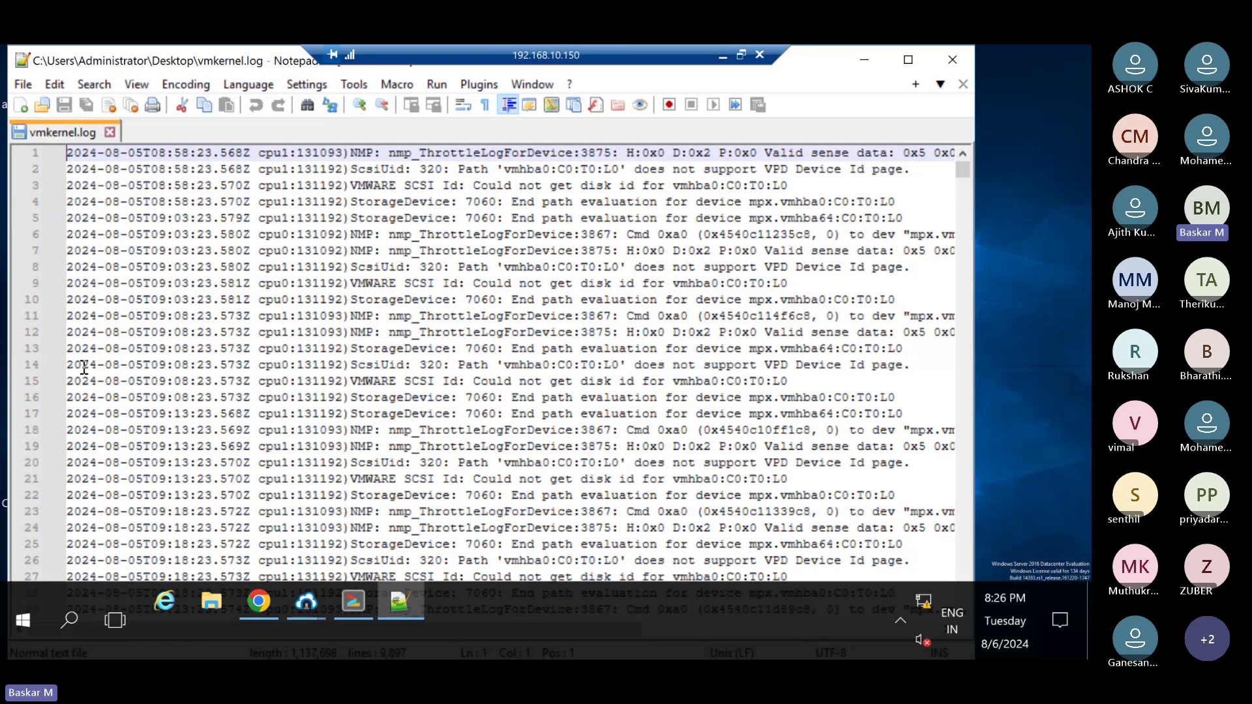
Minimize Notepad++, open the desktop's vmkernel file in Notepad to compare how its lines are displayed, and close Notepad.
left_click_drag(82, 365, 235, 348)
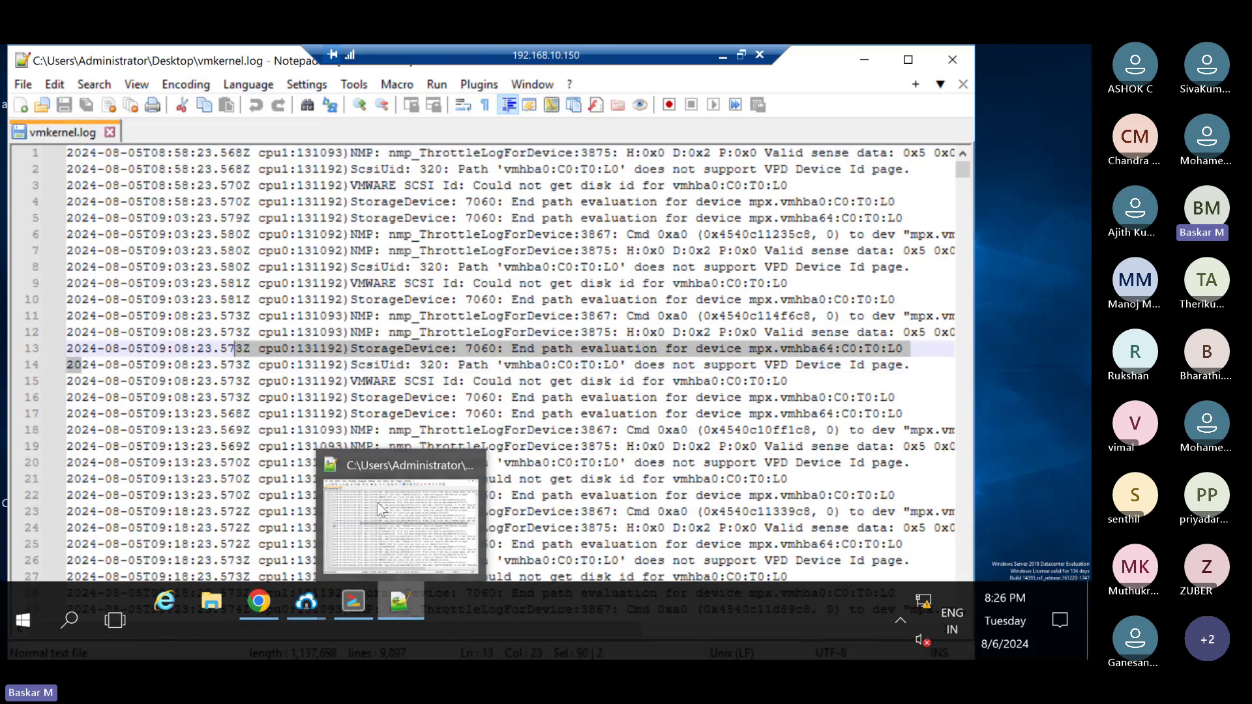
left_click(843, 64)
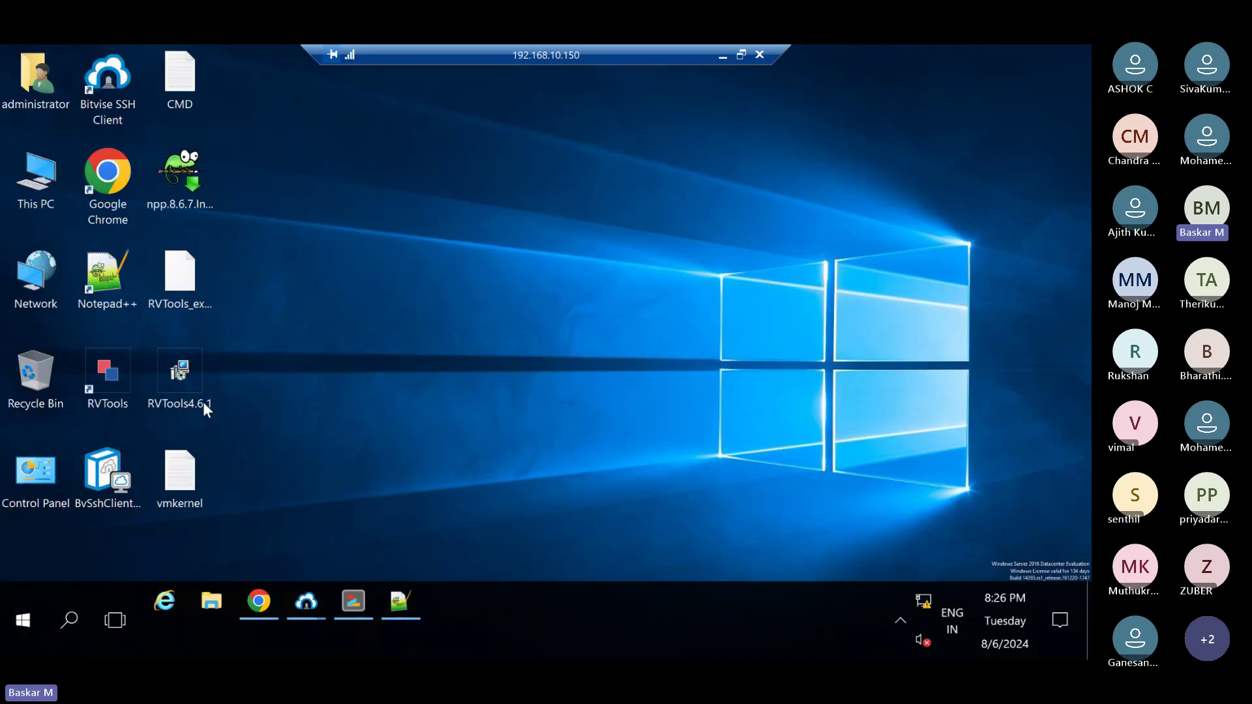
double_click(179, 476)
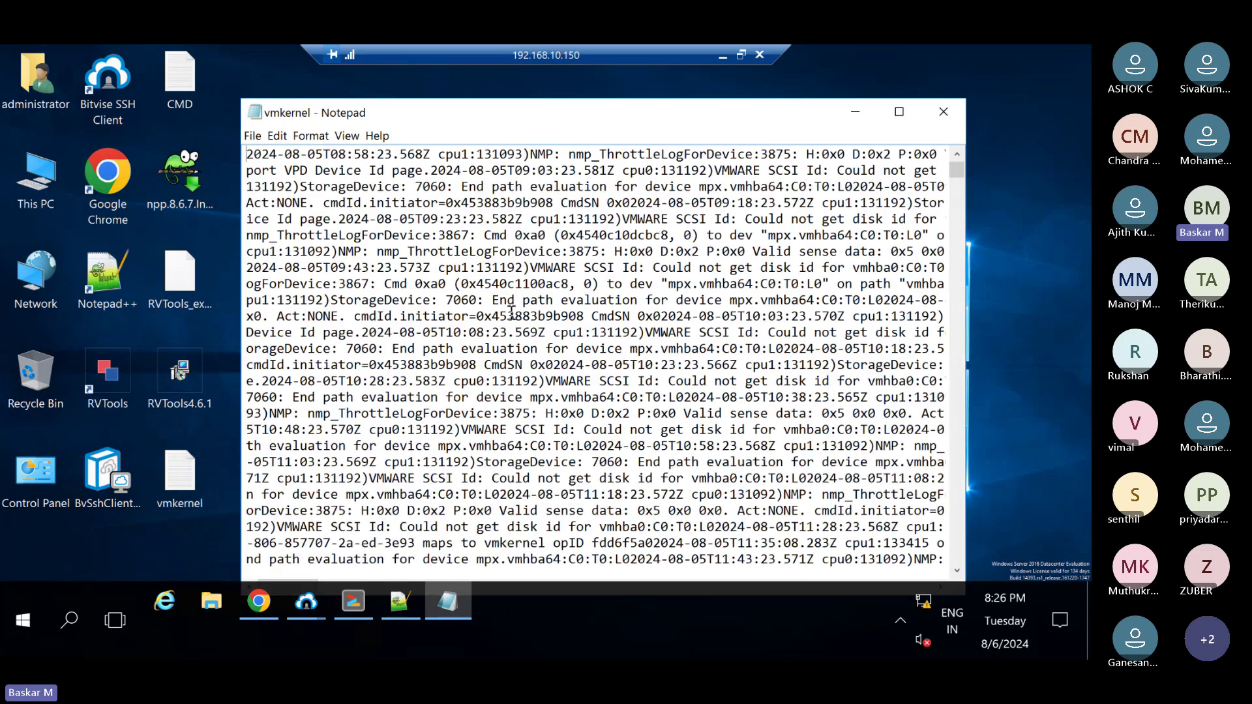
left_click(944, 111)
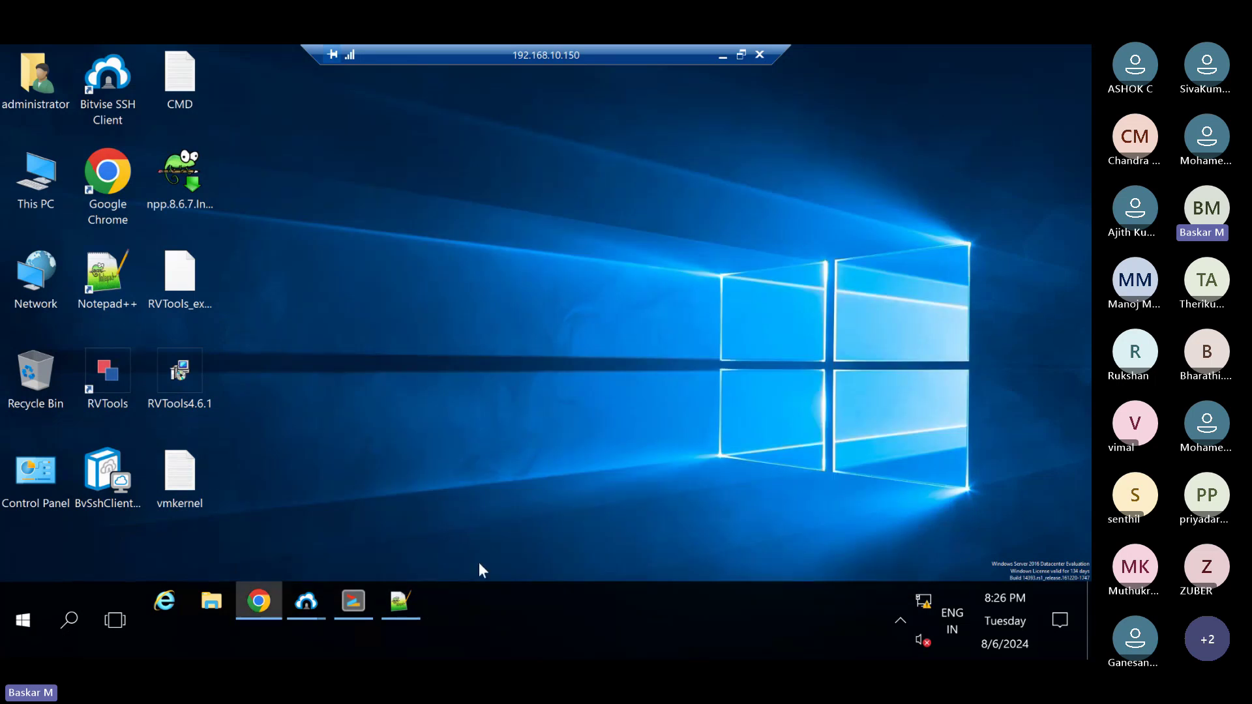
Return to vmkernel.log in Notepad++ and examine the latest entries at the end of the log.
left_click(403, 603)
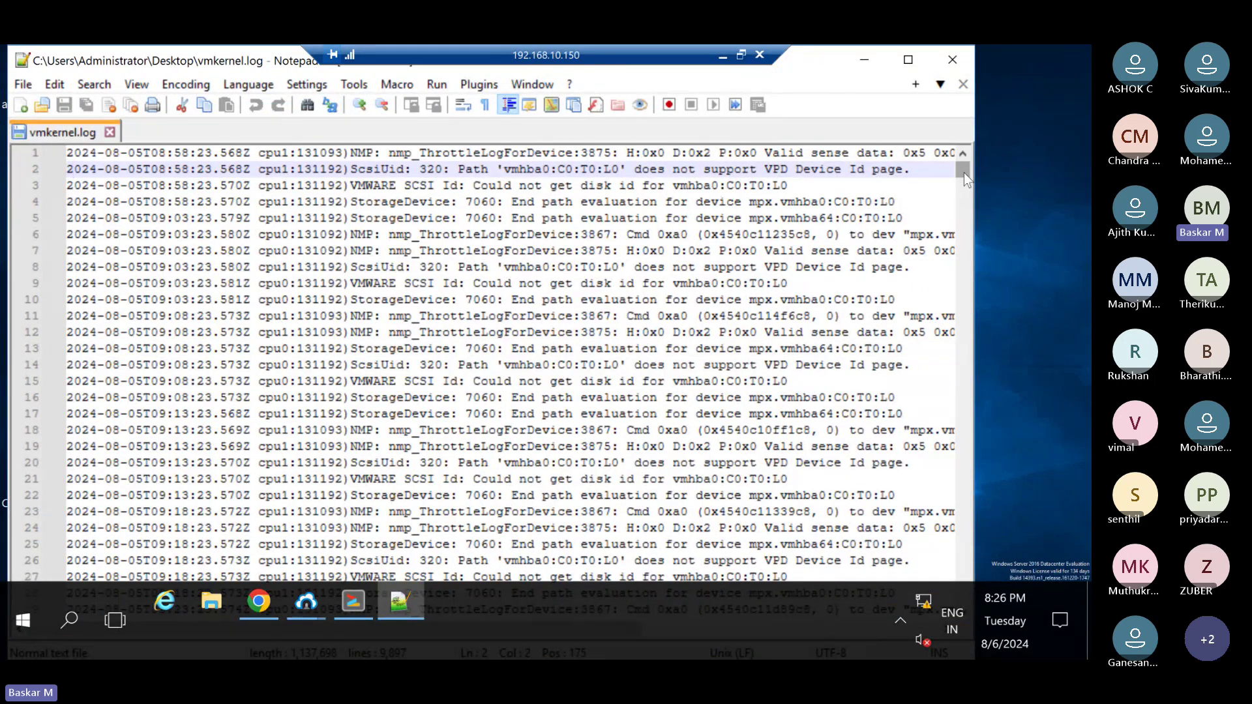
key("ctrl+End")
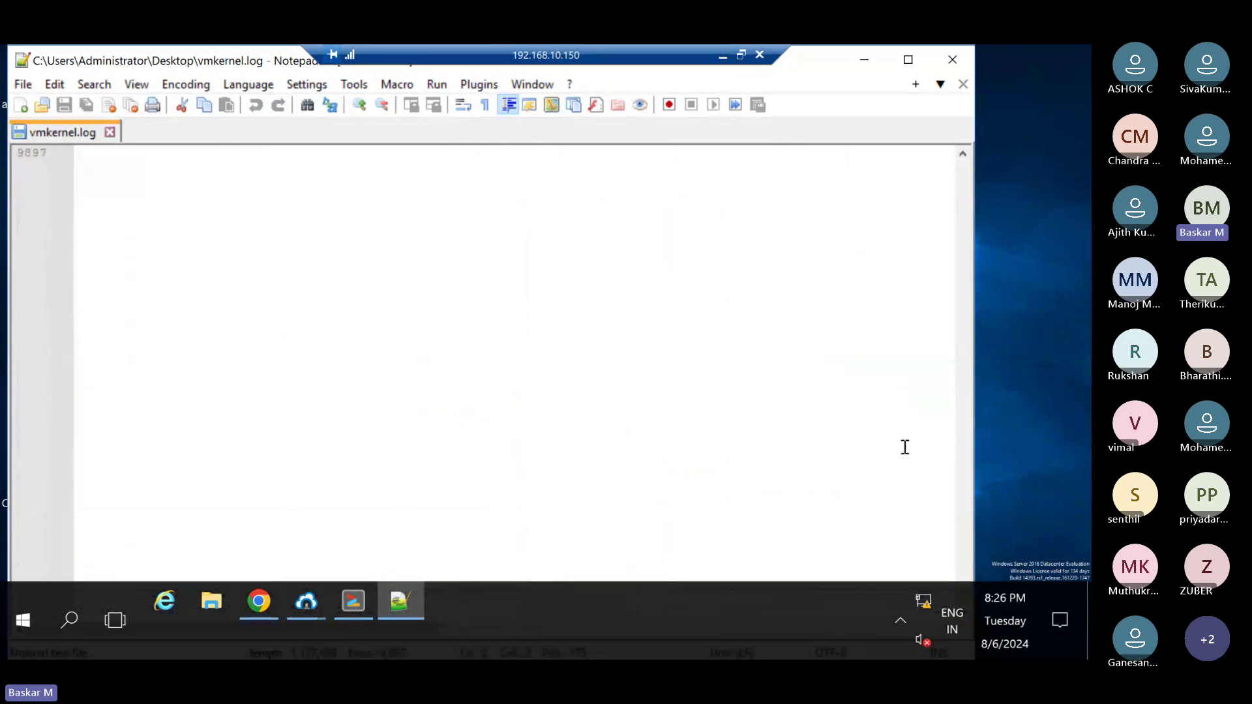
scroll(905, 429, "up", 5)
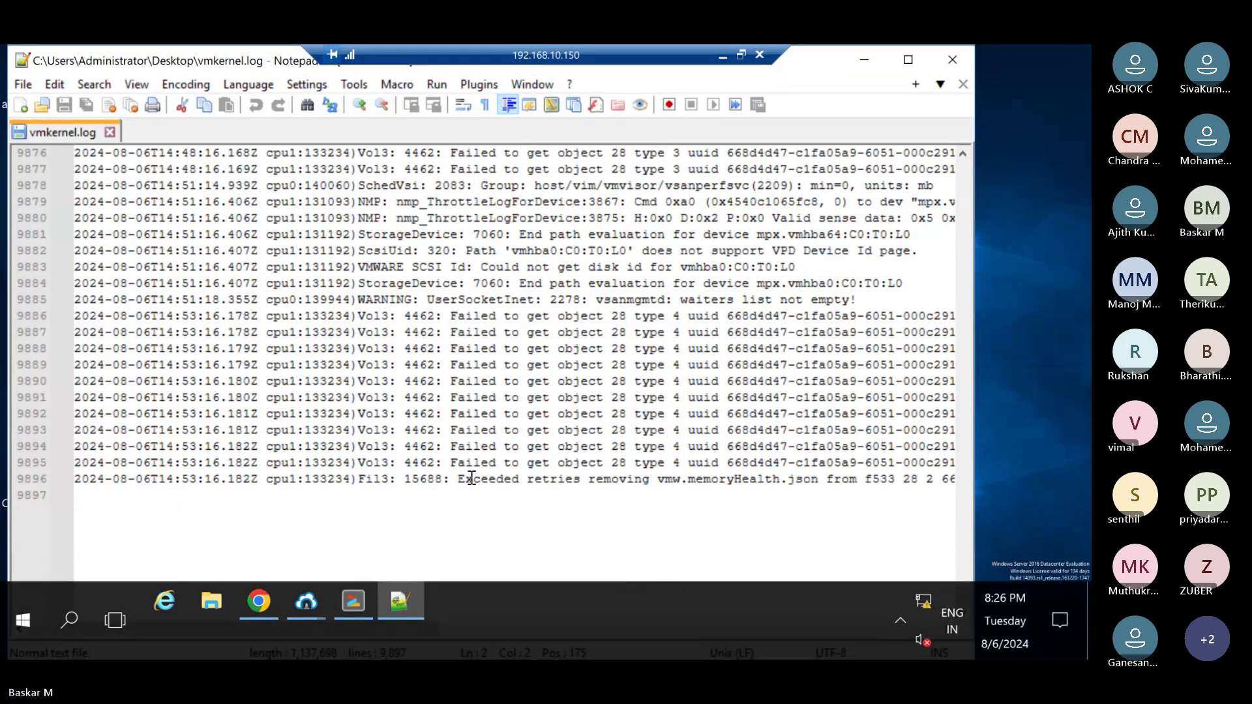
left_click_drag(472, 479, 510, 419)
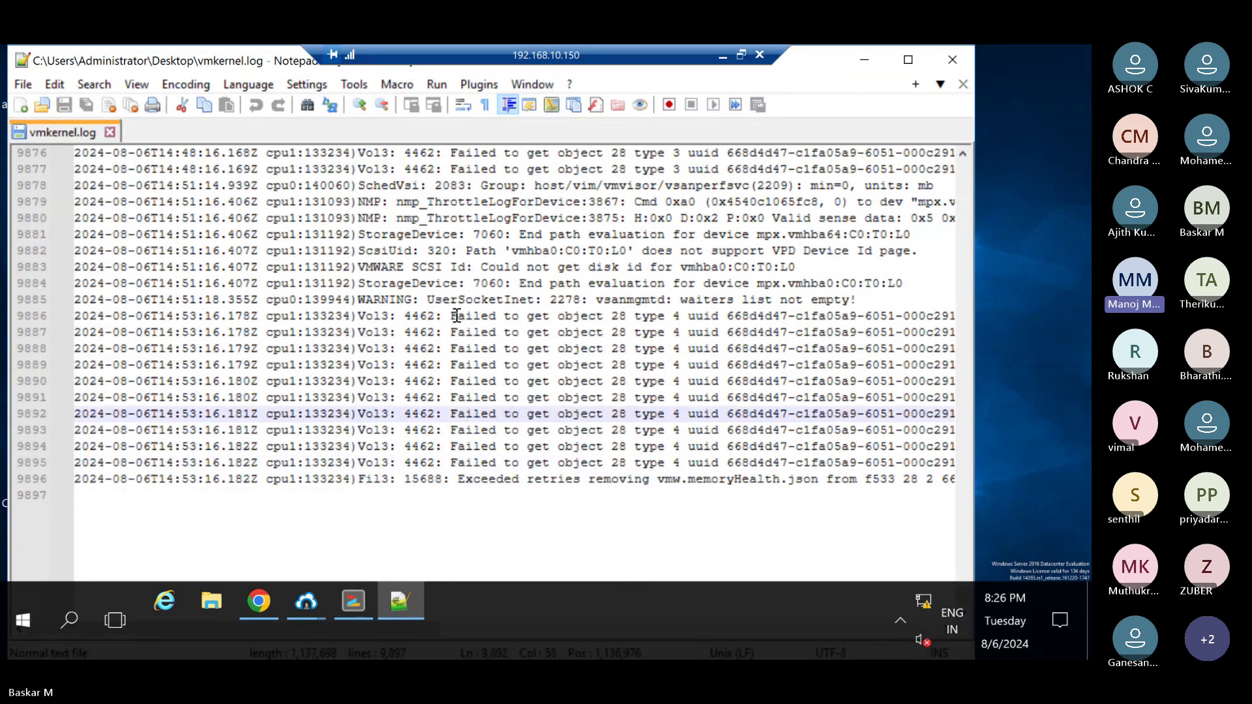
left_click_drag(459, 316, 550, 333)
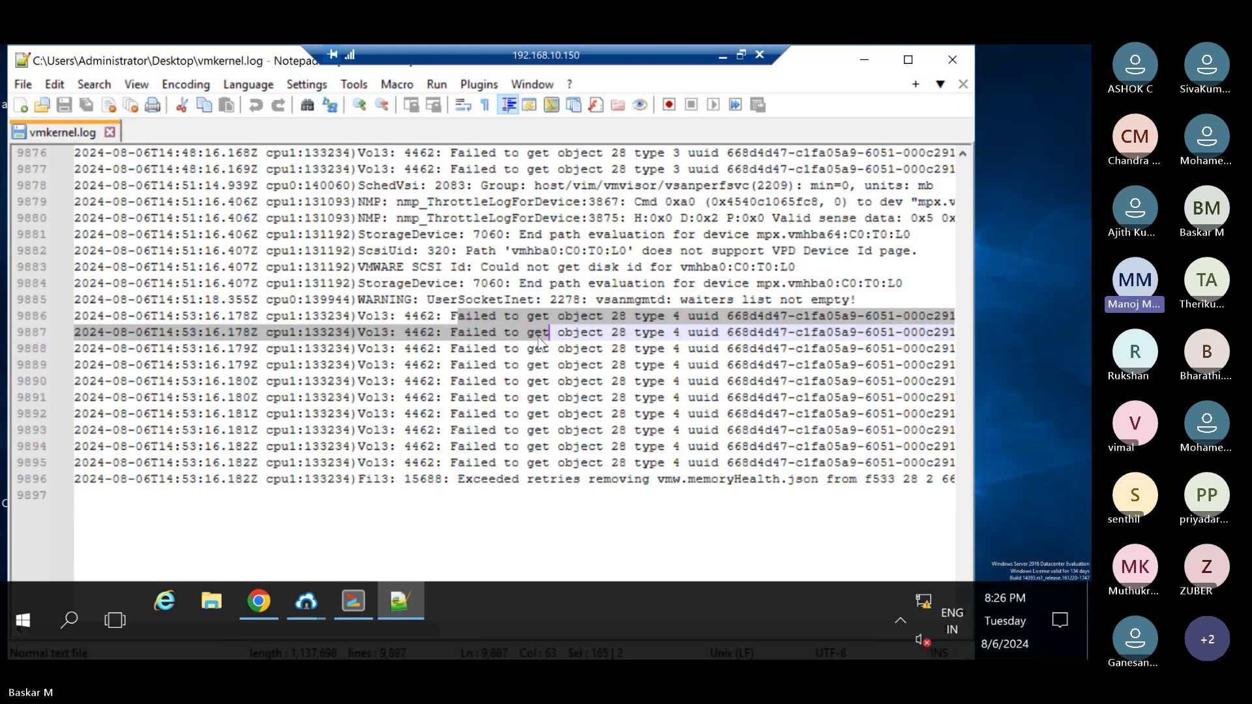
left_click(539, 344)
scroll(536, 349, "up", 1)
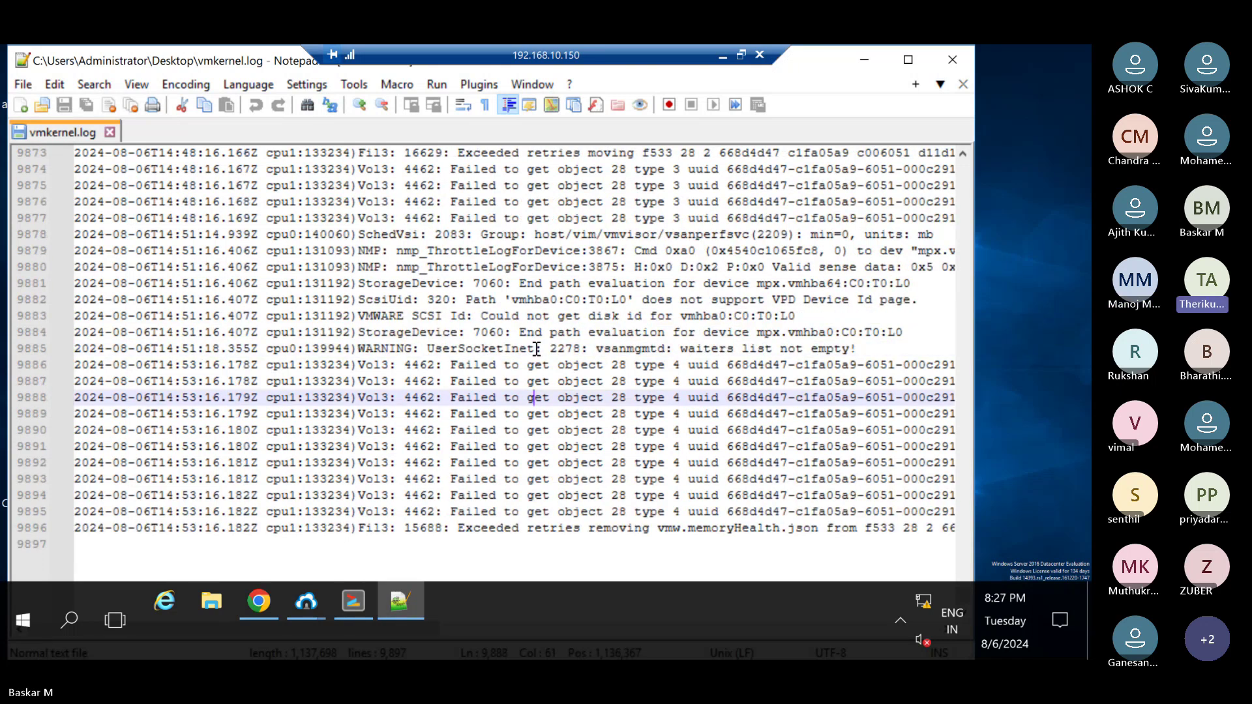
Minimize Notepad++, open the desktop's vmkernel file in Notepad with word wrap on, scan its text in a maximized window, and close it.
scroll(536, 349, "down", 1)
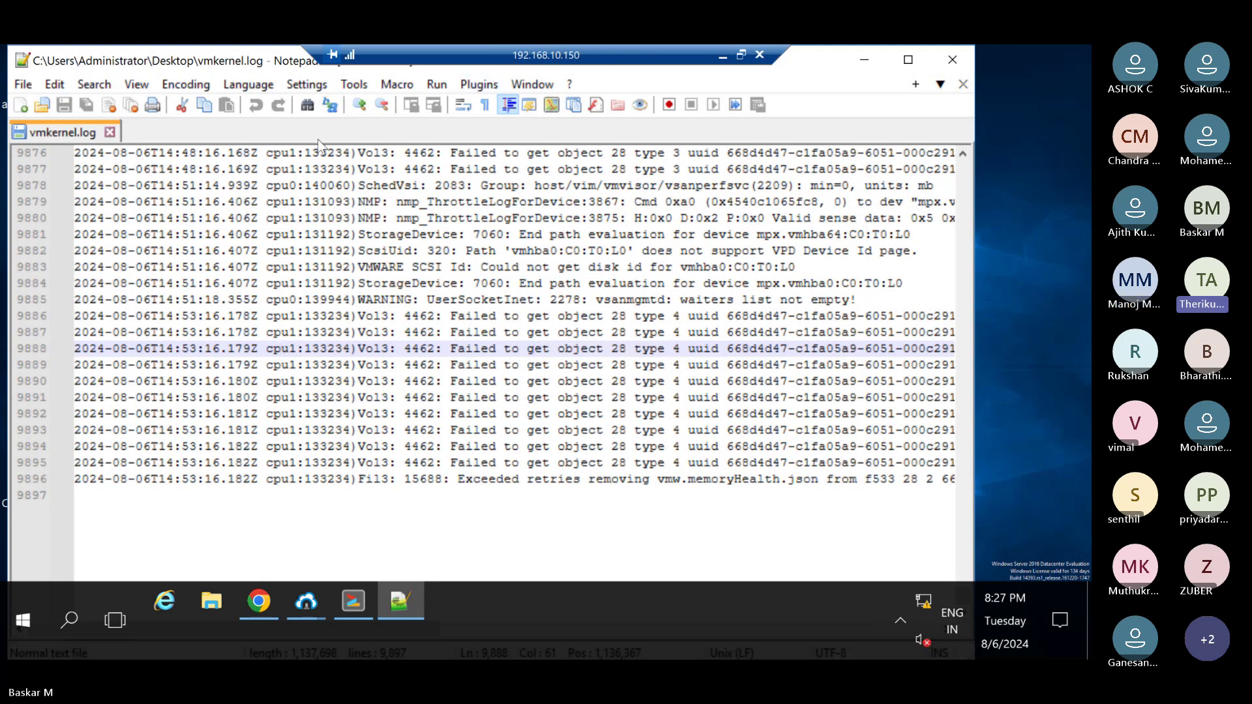
left_click(872, 57)
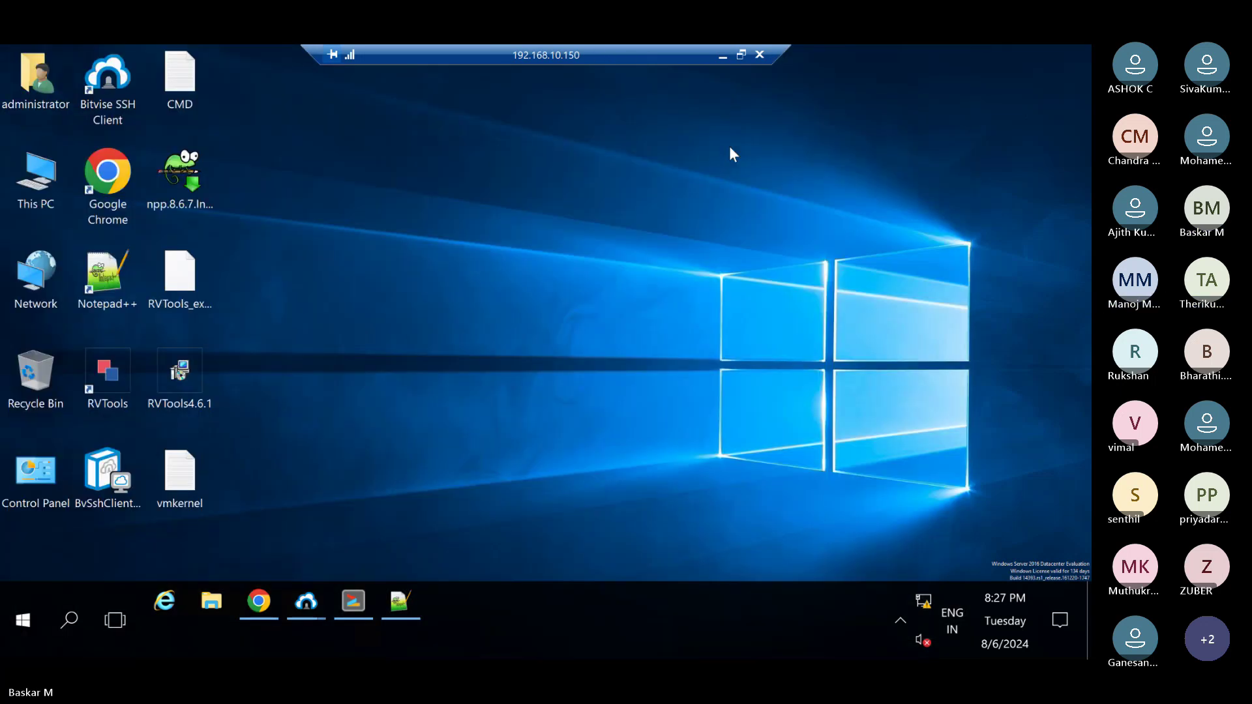
double_click(197, 460)
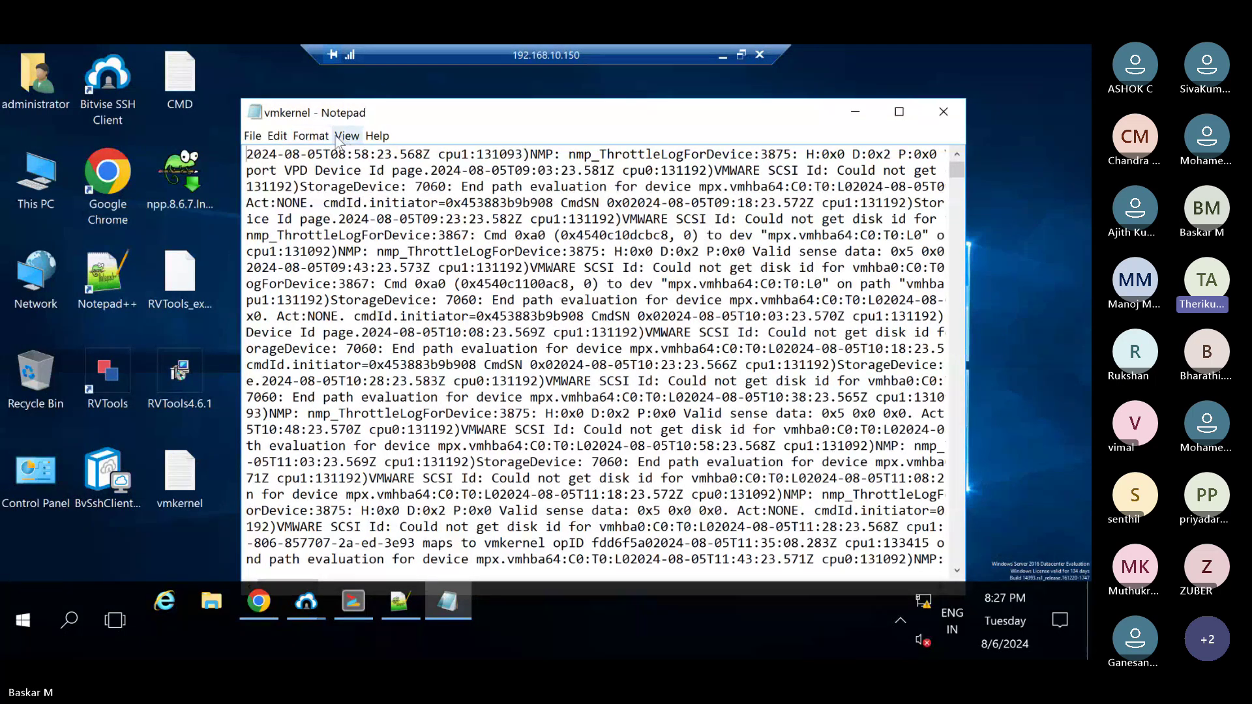
left_click(311, 136)
left_click(323, 157)
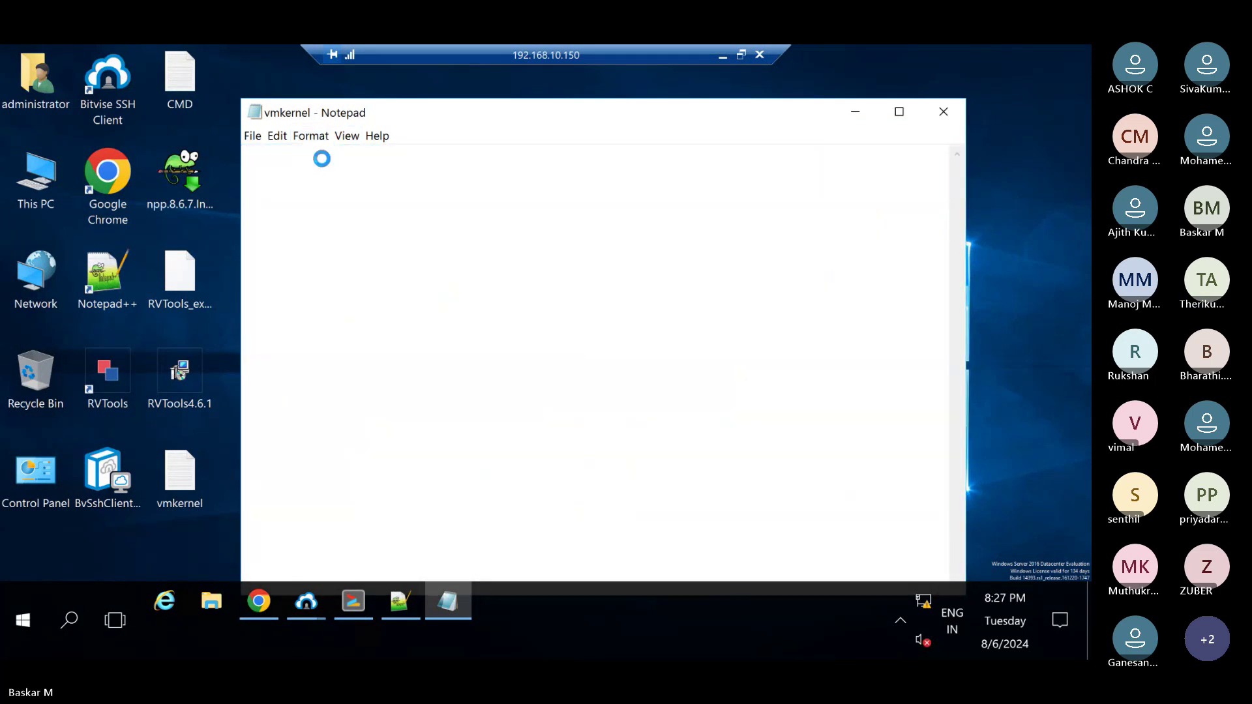
left_click(901, 113)
scroll(568, 343, "down", 10)
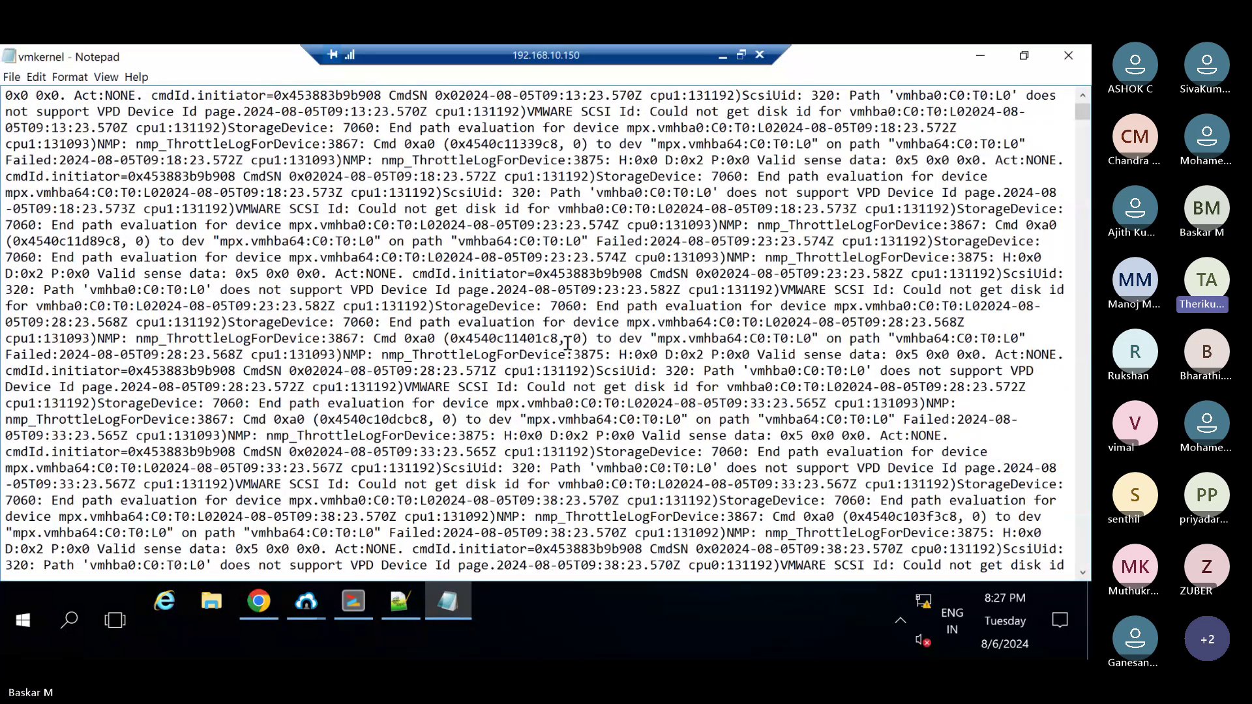
scroll(570, 341, "down", 1)
left_click(1074, 53)
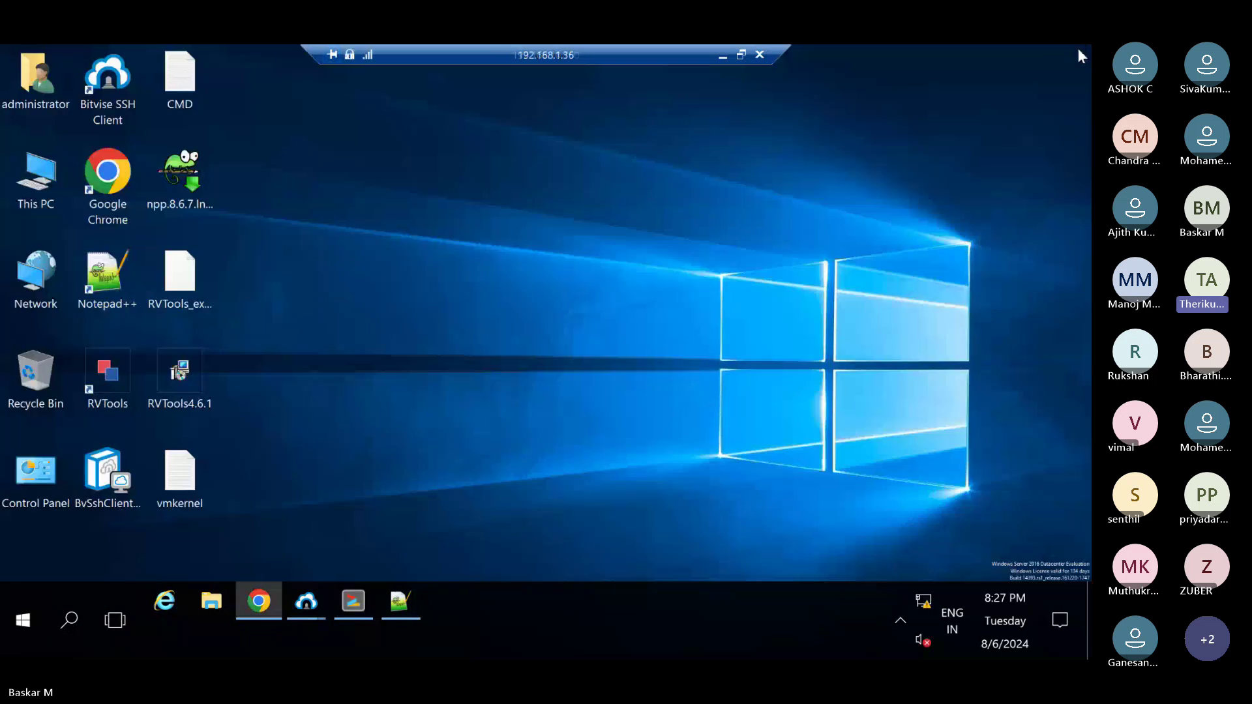
Return to vmkernel.log in Notepad++ and review its entries from around line 9660 to the end of the log.
left_click(399, 599)
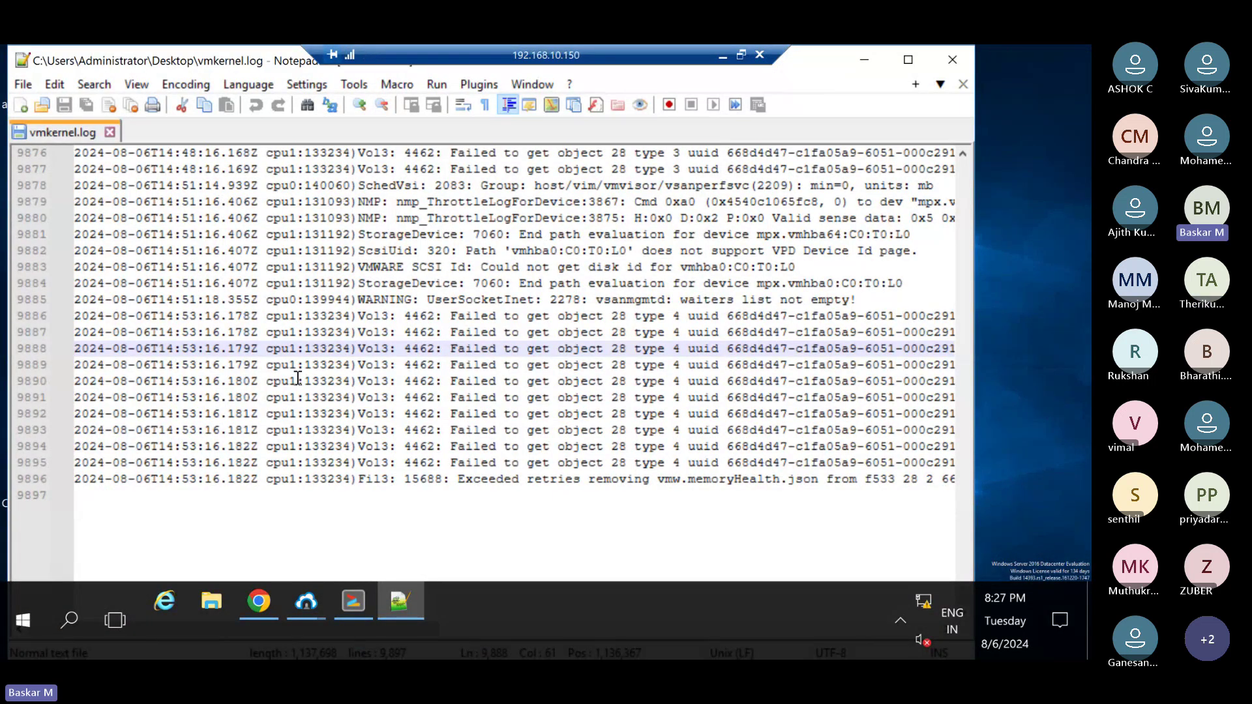
scroll(298, 380, "up", 15)
scroll(939, 323, "up", 20)
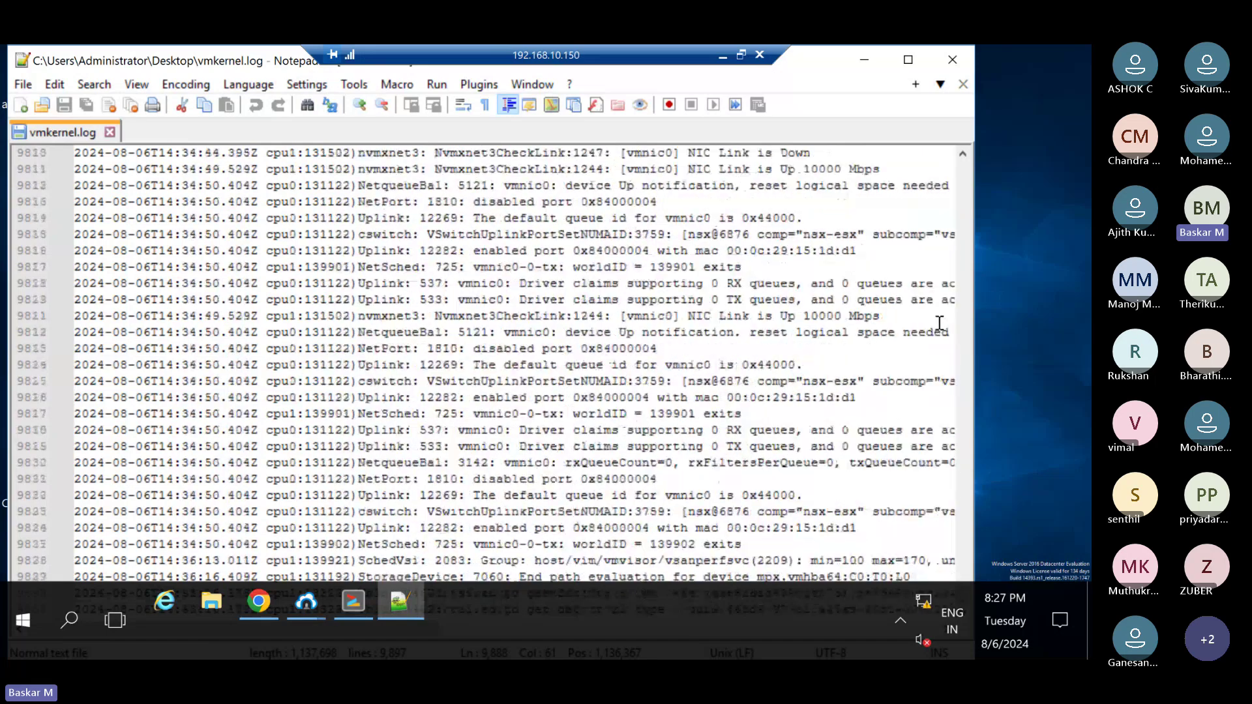
scroll(939, 323, "up", 20)
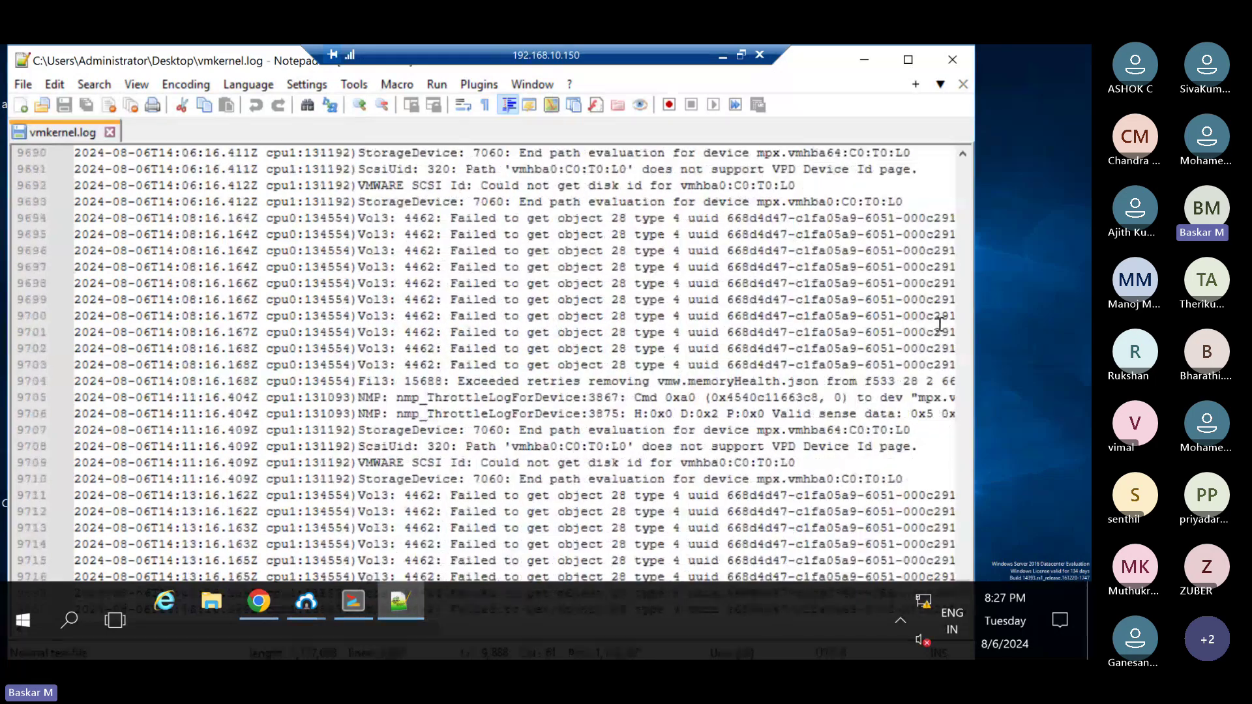
scroll(922, 453, "down", 20)
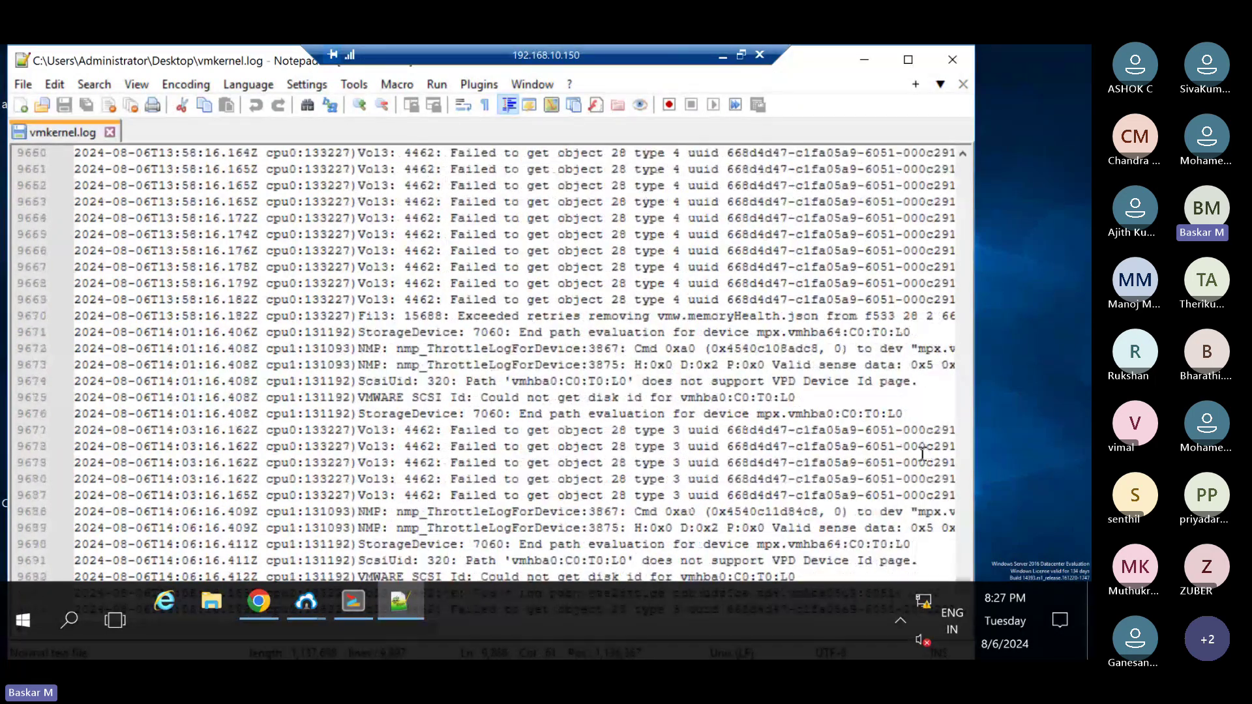
scroll(925, 452, "down", 20)
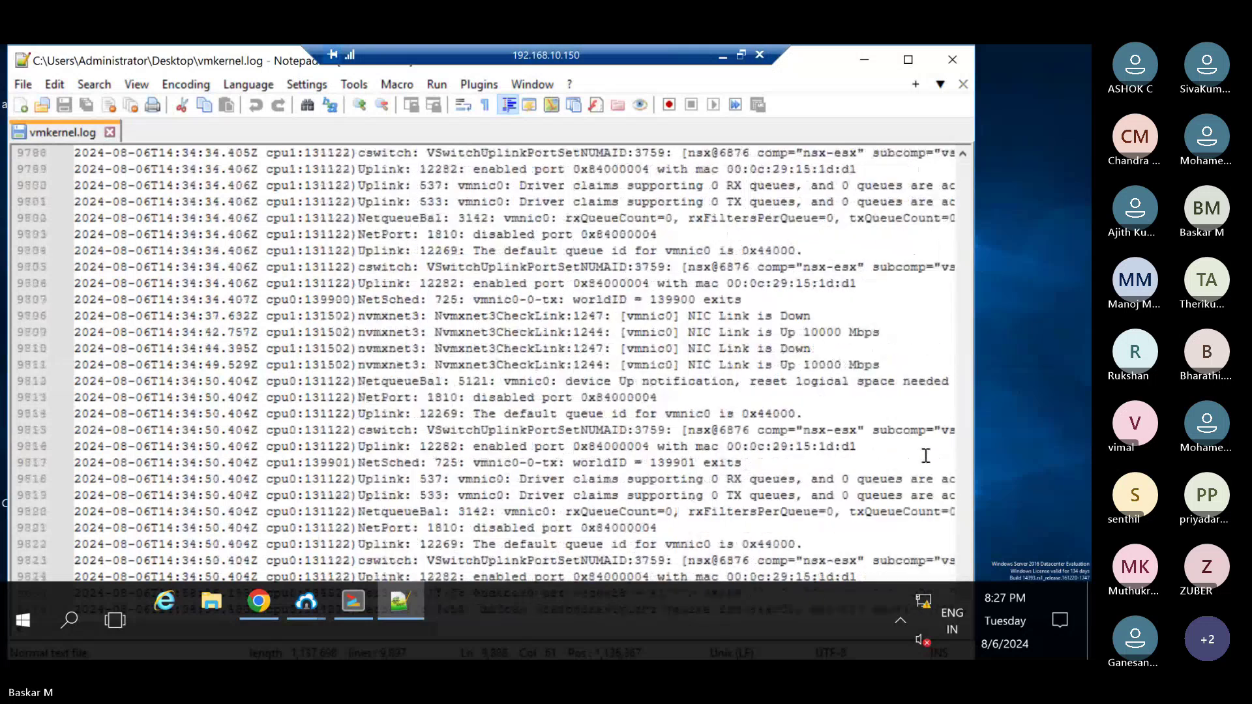
scroll(927, 457, "up", 4)
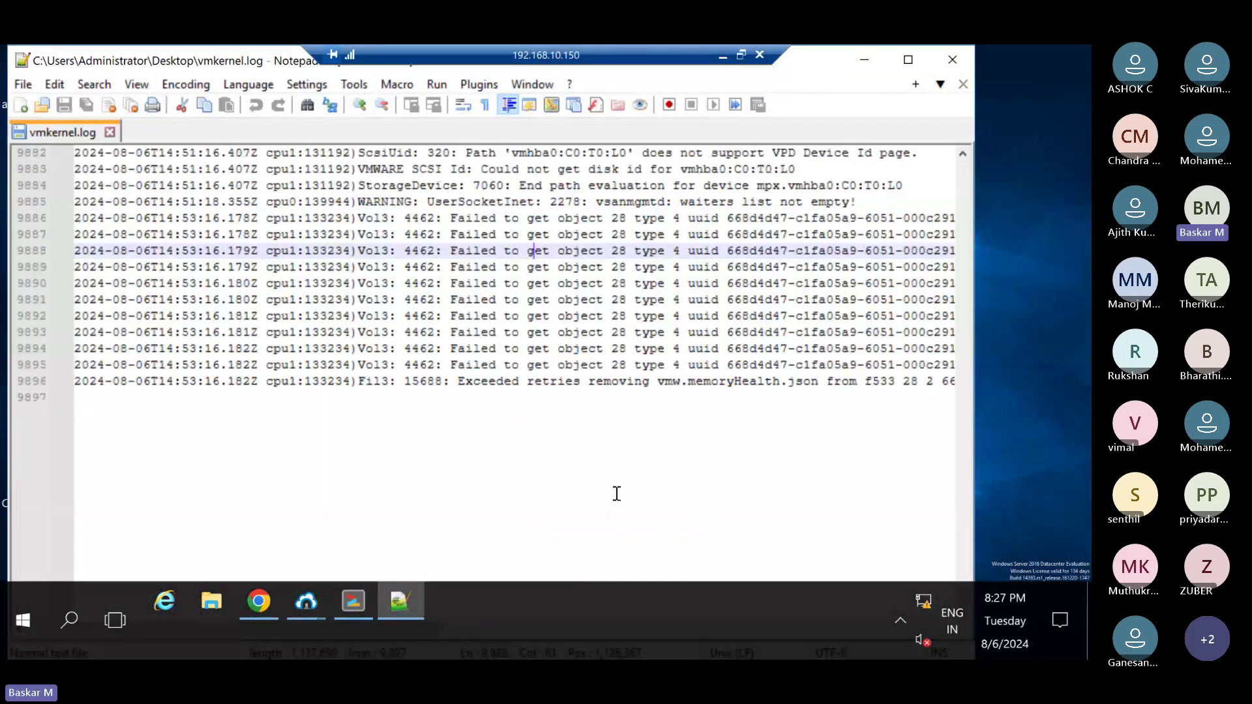
Cut lines 9888 to 9896 from vmkernel.log, undo the cut, and paste the lines into a new document.
left_click_drag(52, 397, 49, 251)
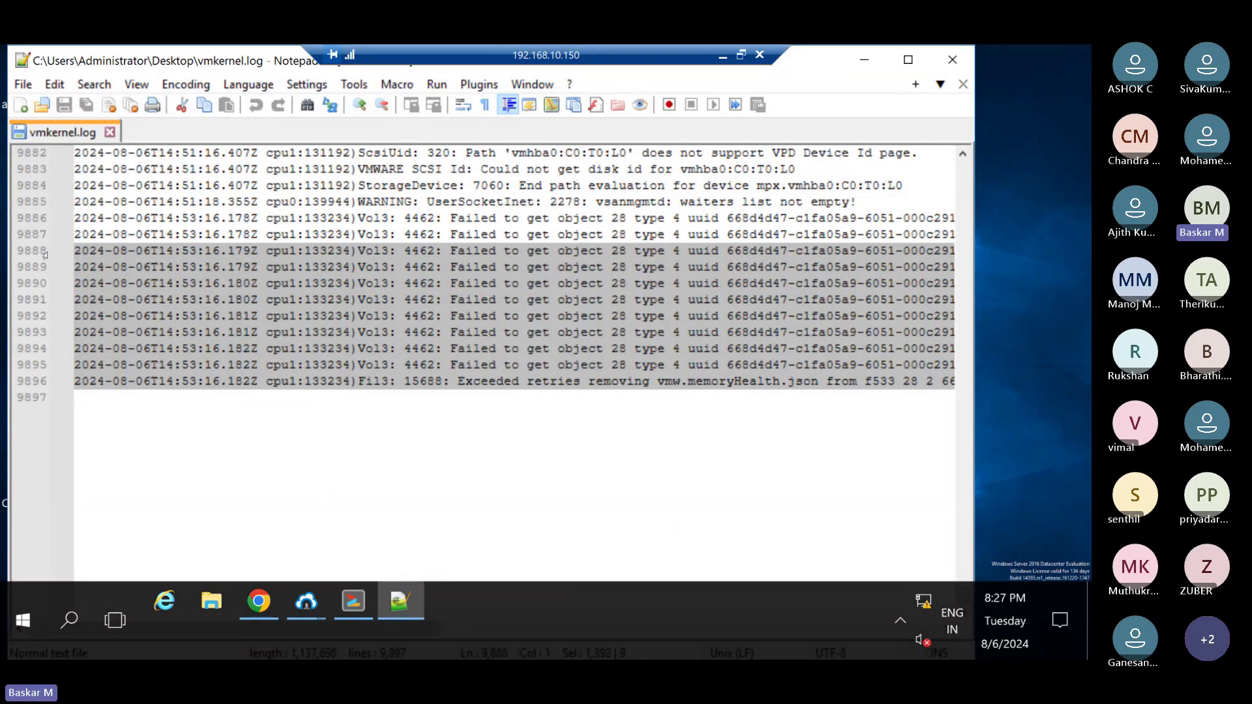
key("Delete")
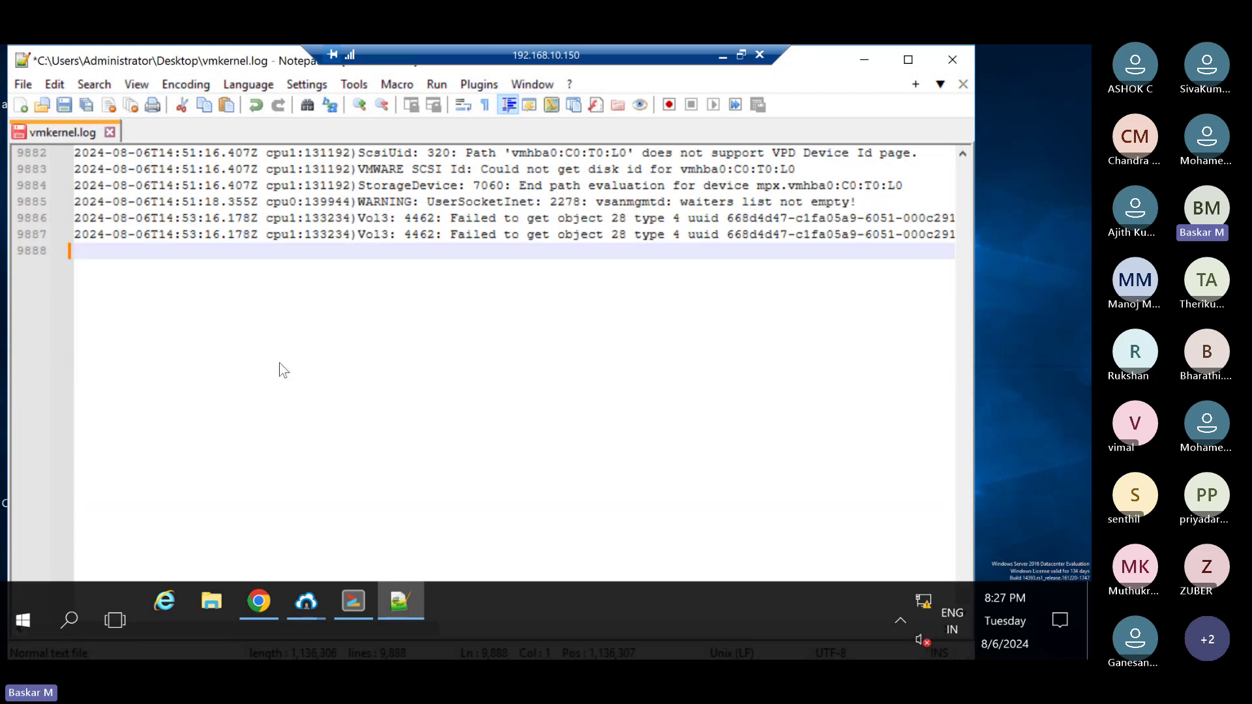
key("ctrl+z")
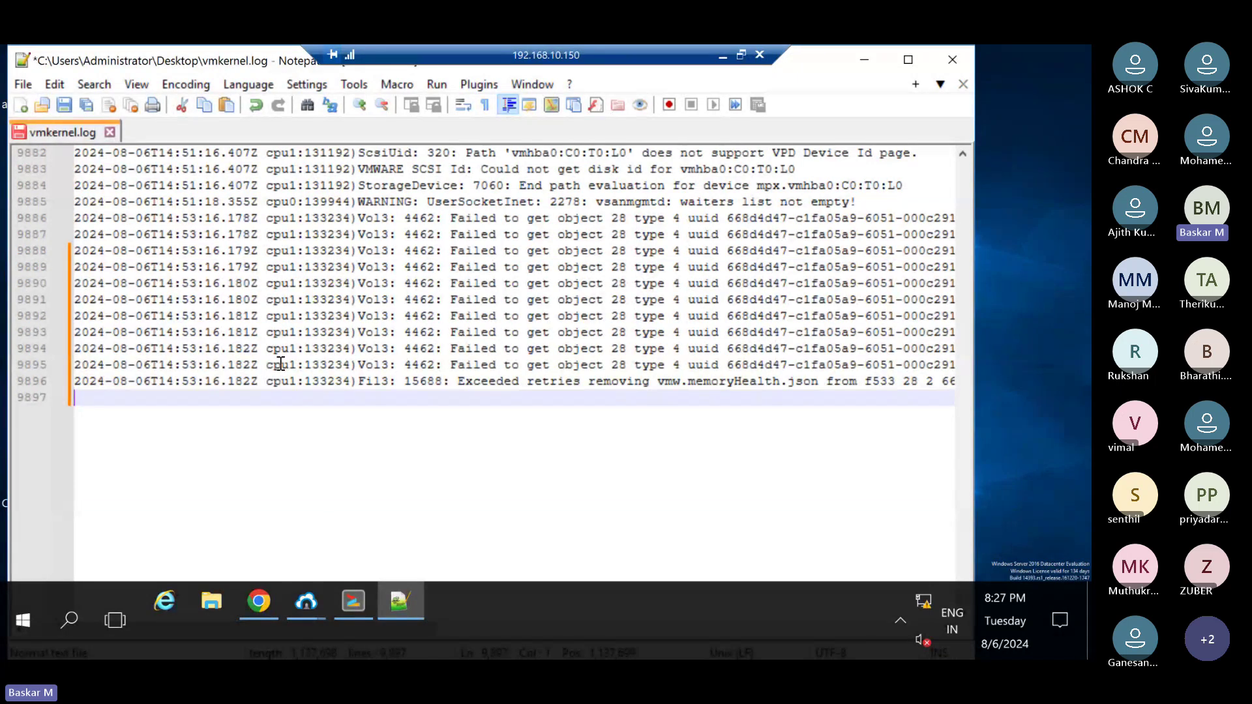
key("ctrl+n")
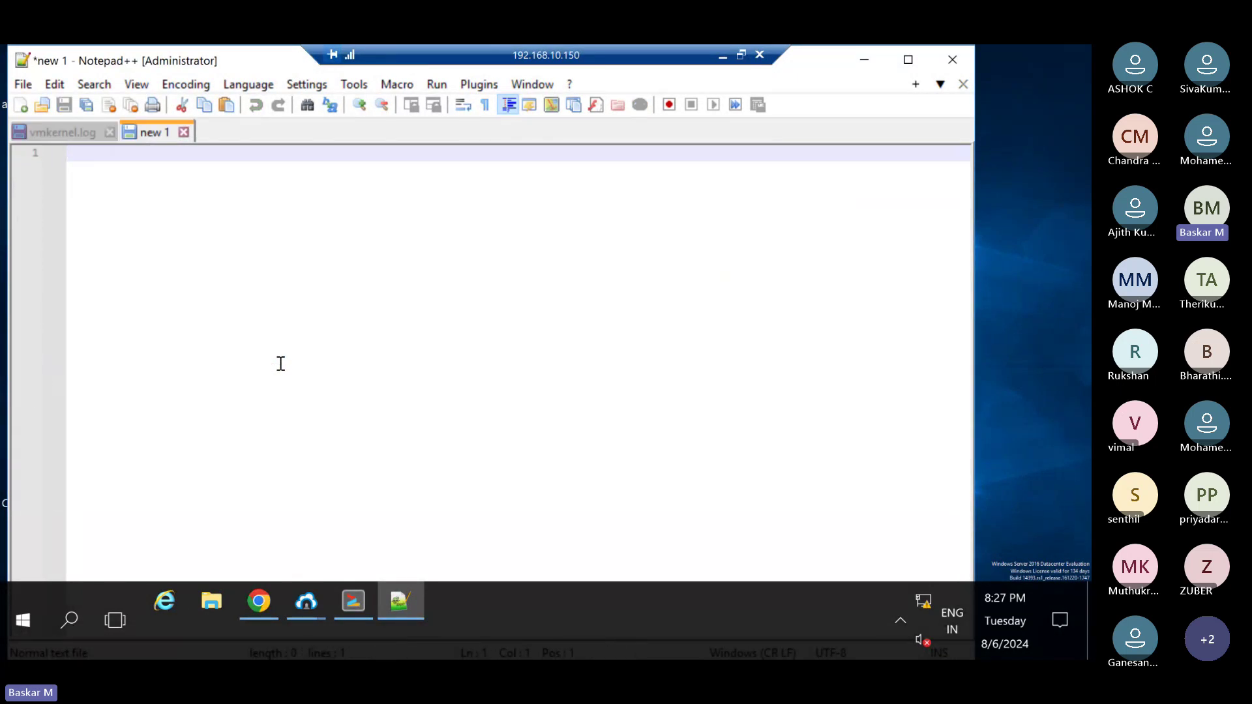
key("ctrl+v")
Column-select the cpu and Vol3/Fil3 text after the timestamps on lines 1 to 9 of the new document and delete it.
left_click_drag(242, 169, 304, 283)
key("ctrl+Tab")
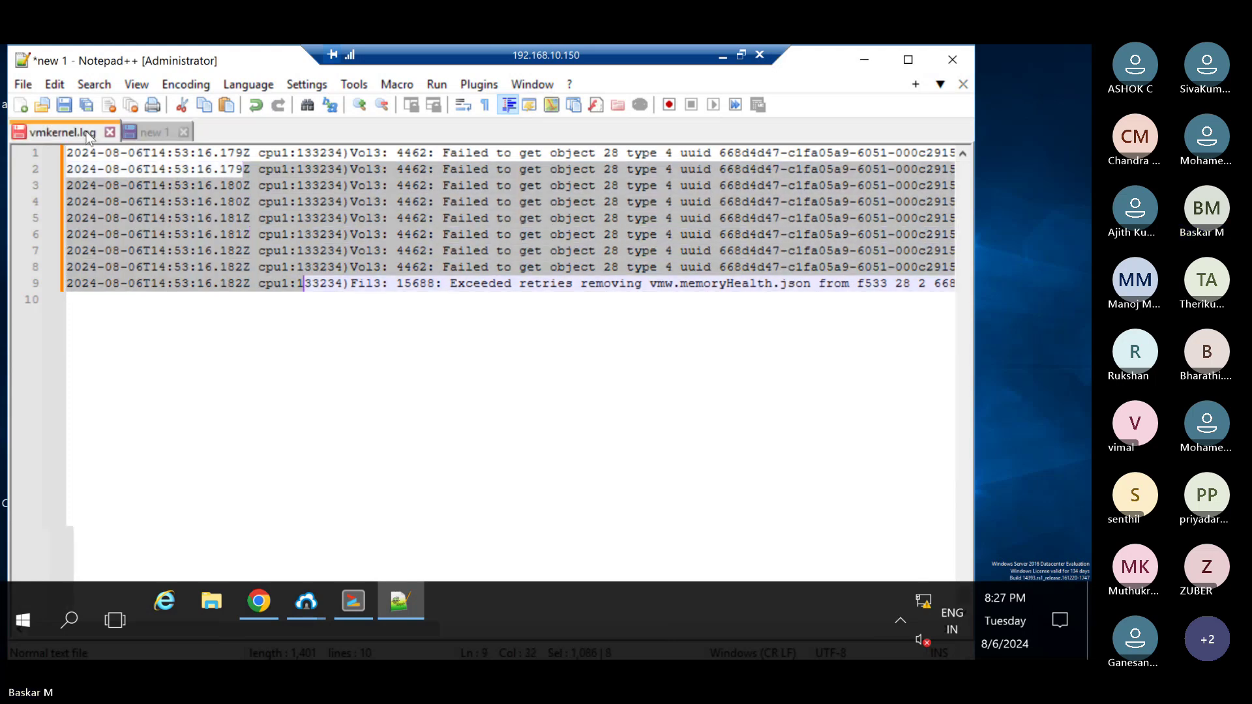
left_click(164, 130)
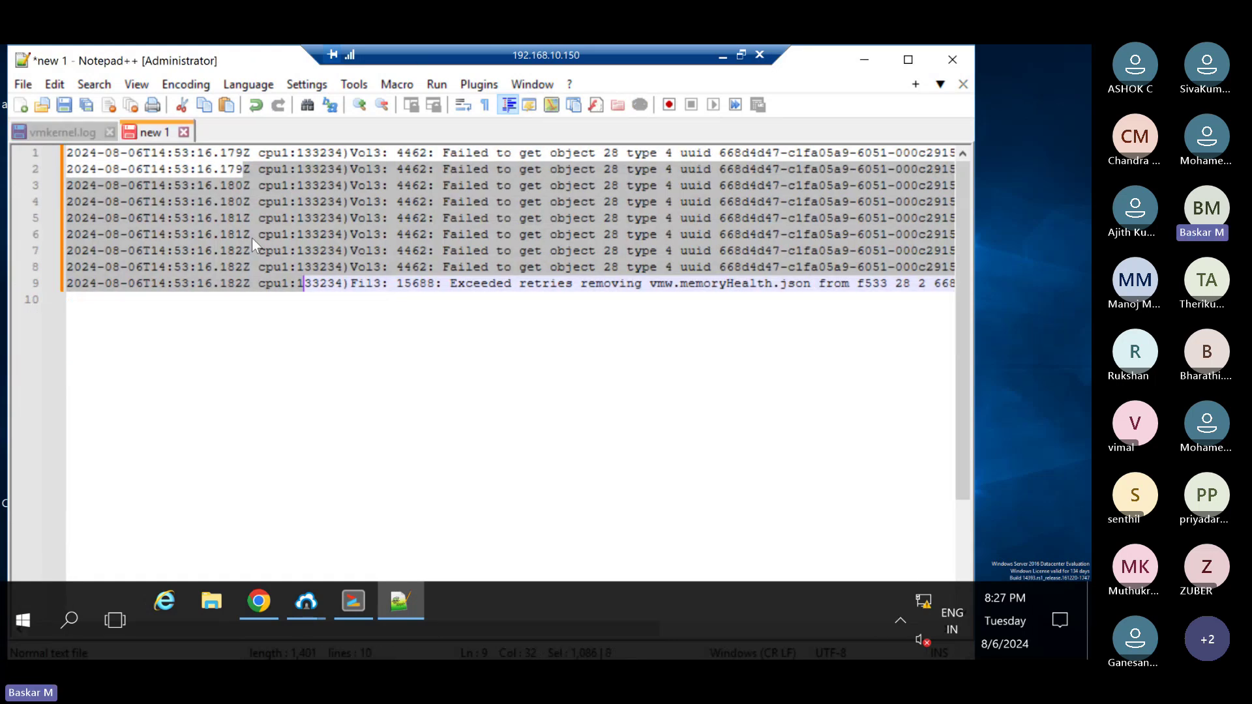
left_click(258, 235)
left_click_drag(261, 152, 391, 152)
left_click(322, 169)
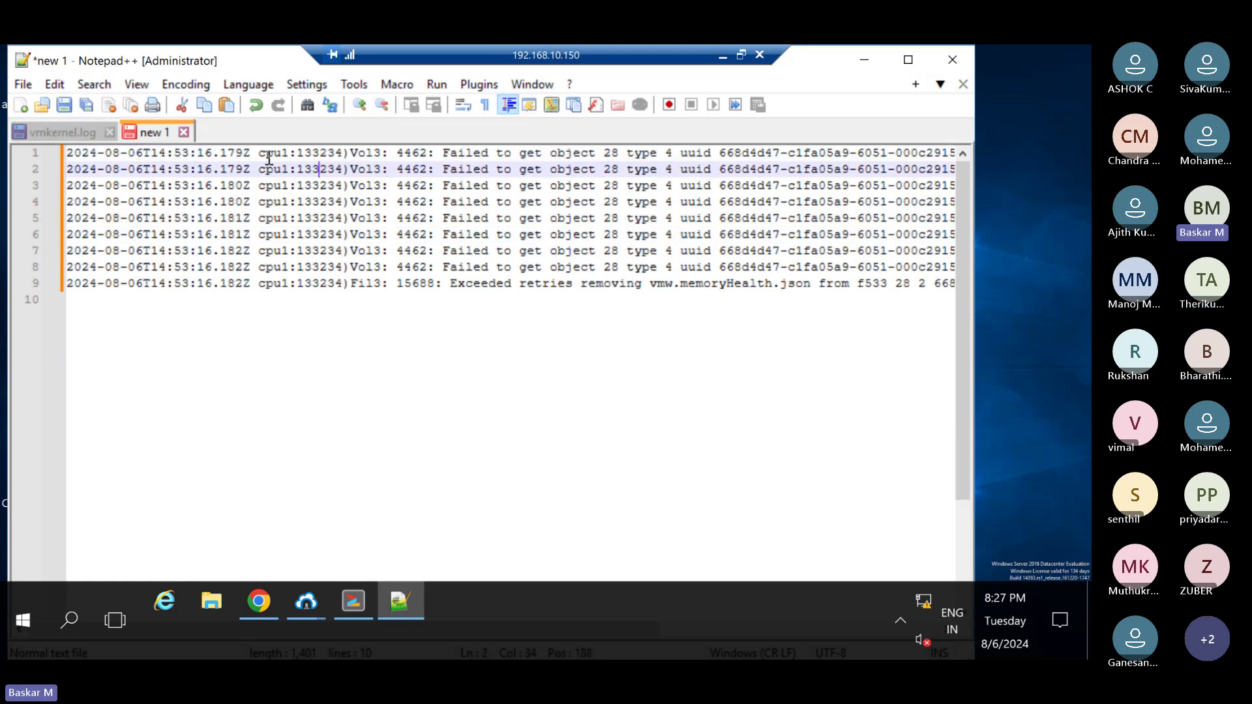
left_click(261, 153)
left_click_drag(261, 152, 396, 291)
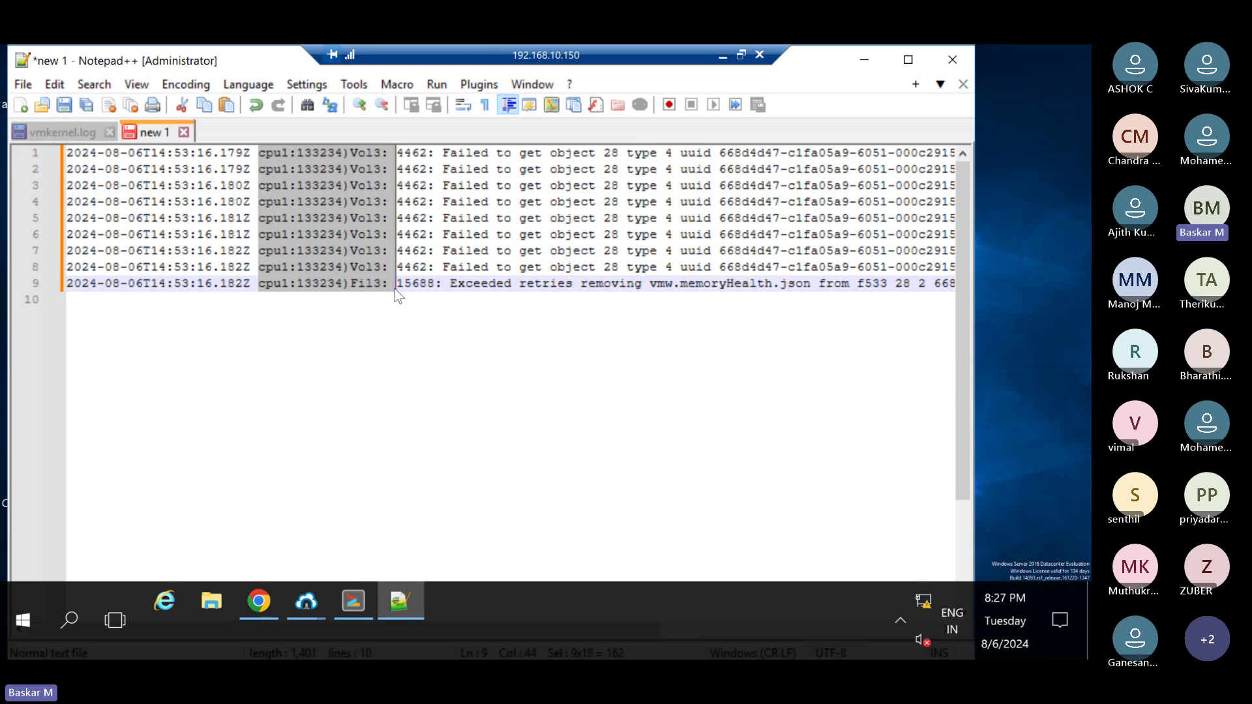
key("Delete")
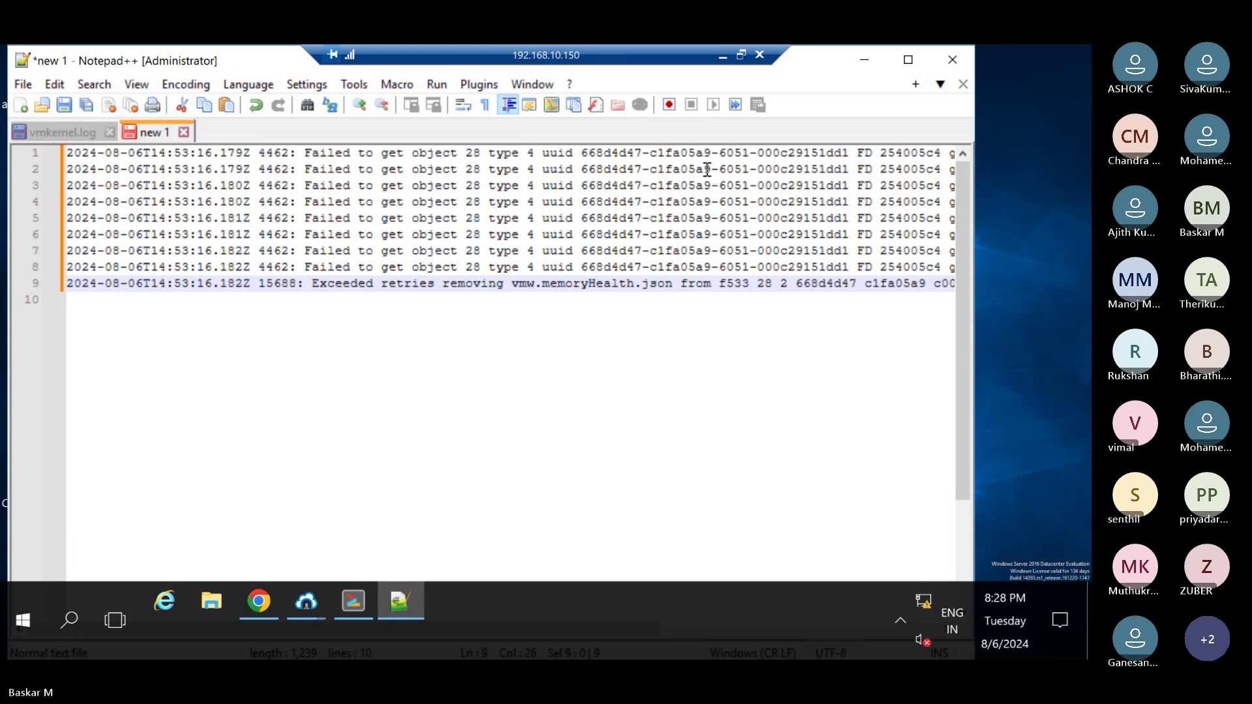
Search vmkernel.log for "down" and close the Find dialog at the first match.
left_click(77, 133)
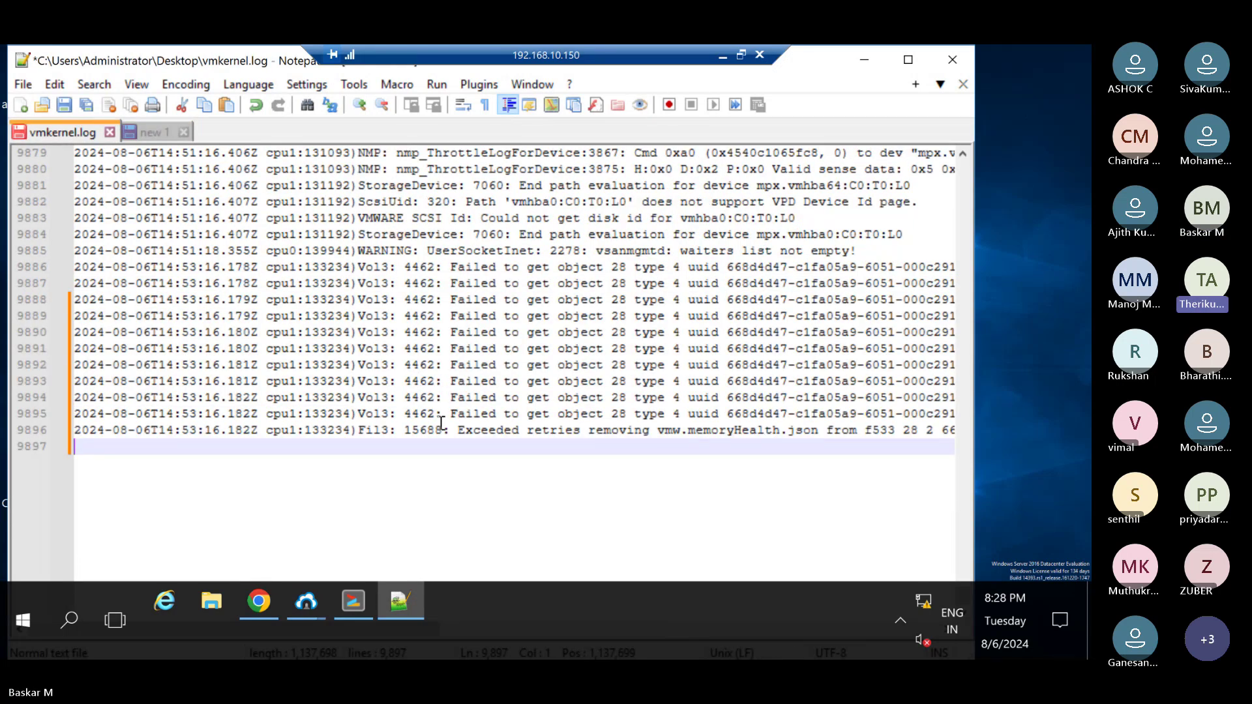
key("ctrl+f")
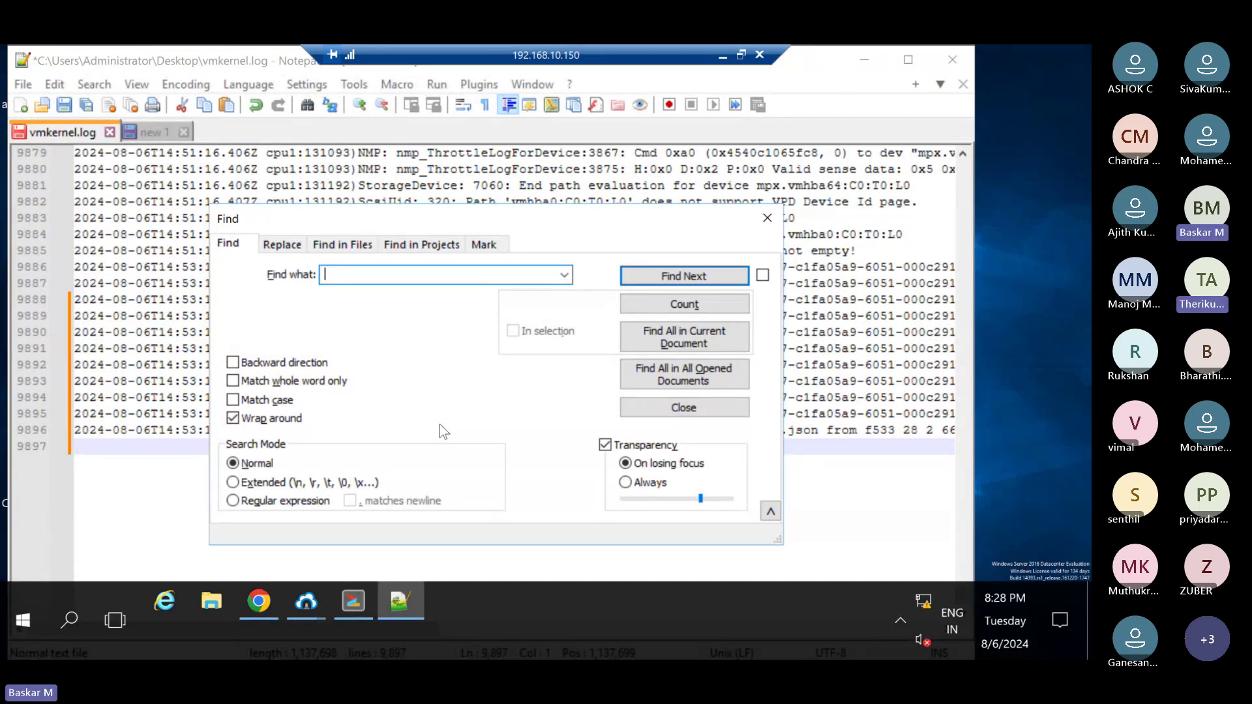
type("down")
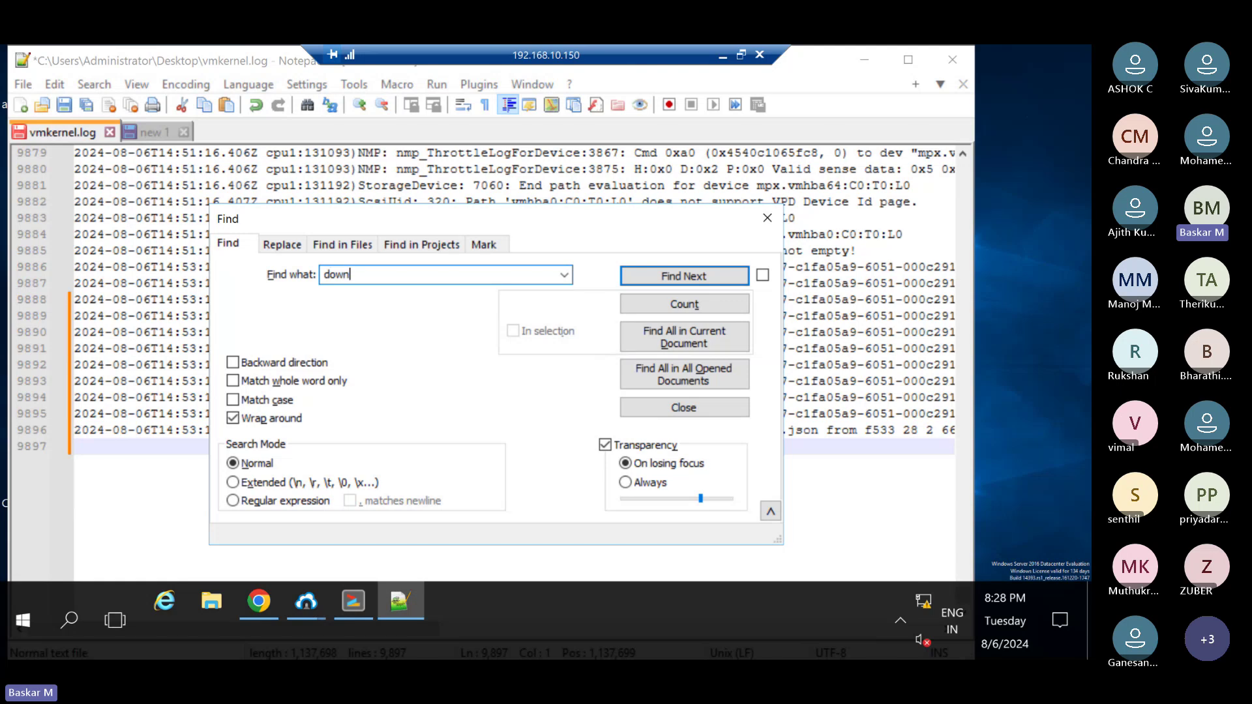
left_click(678, 277)
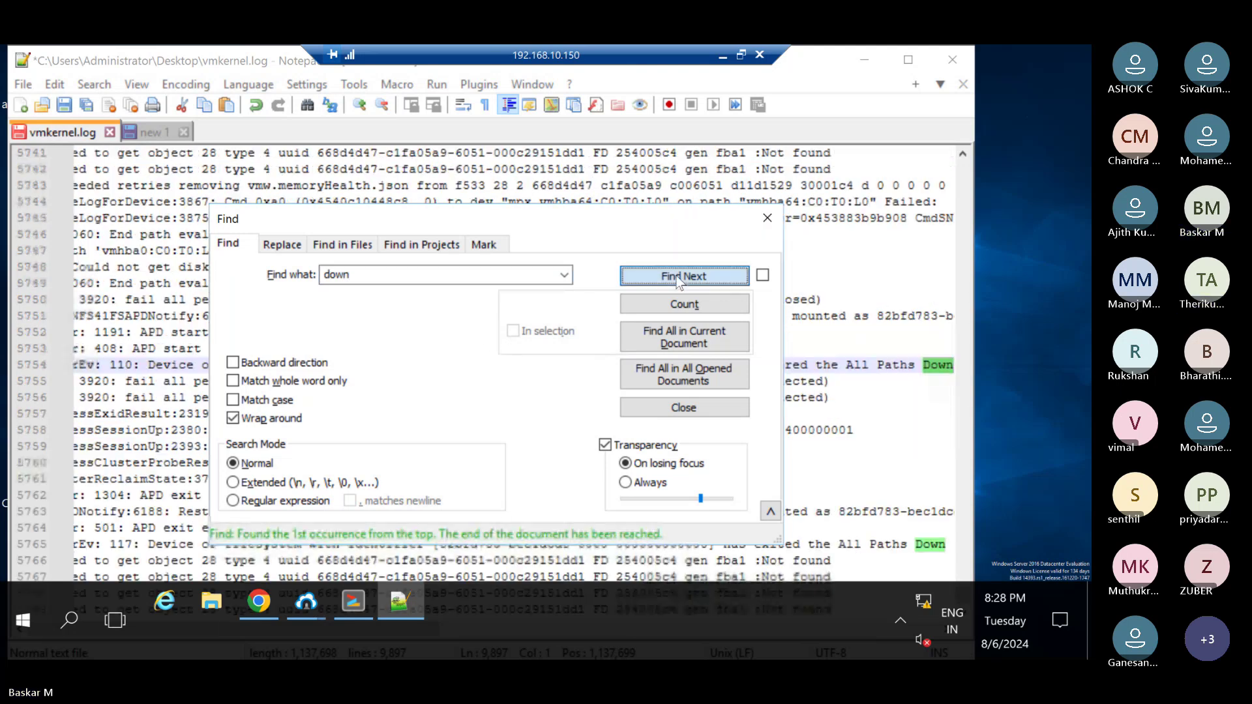
left_click(767, 218)
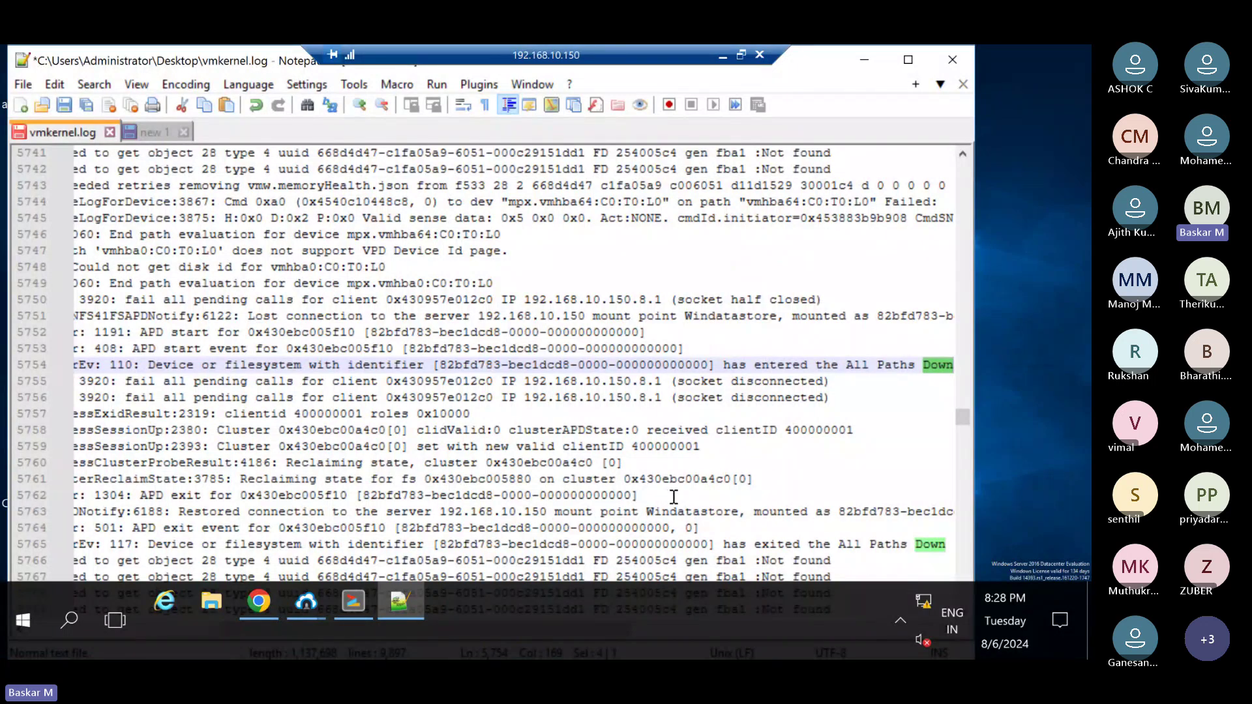
Maximize the Notepad++ window and highlight the "the All Paths Down state." wording at the end of line 5754.
scroll(674, 497, "down", 1)
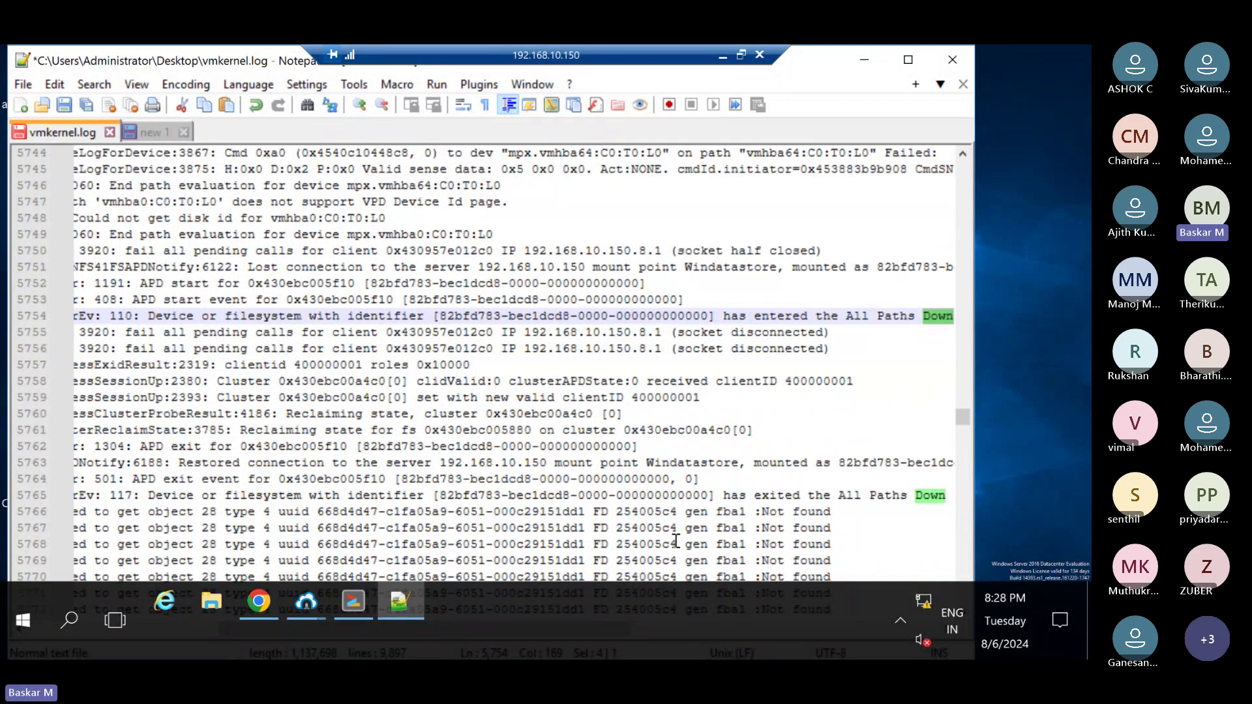
left_click(903, 60)
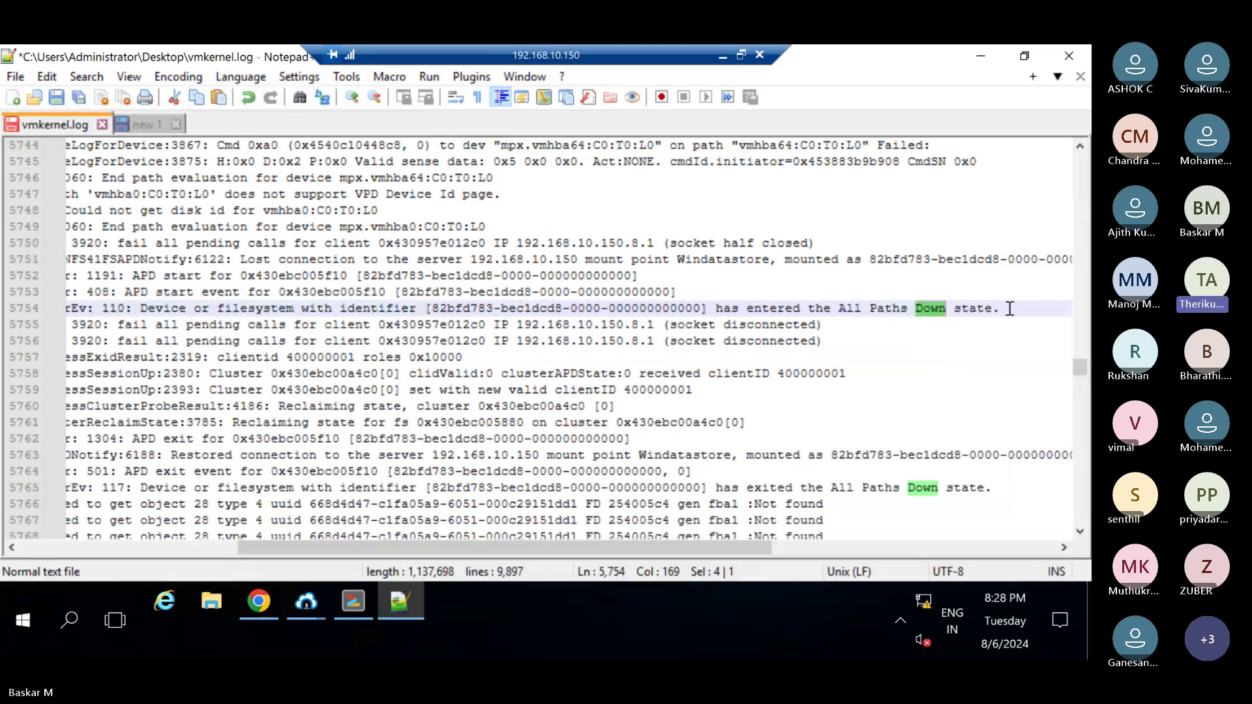
left_click_drag(1009, 308, 792, 309)
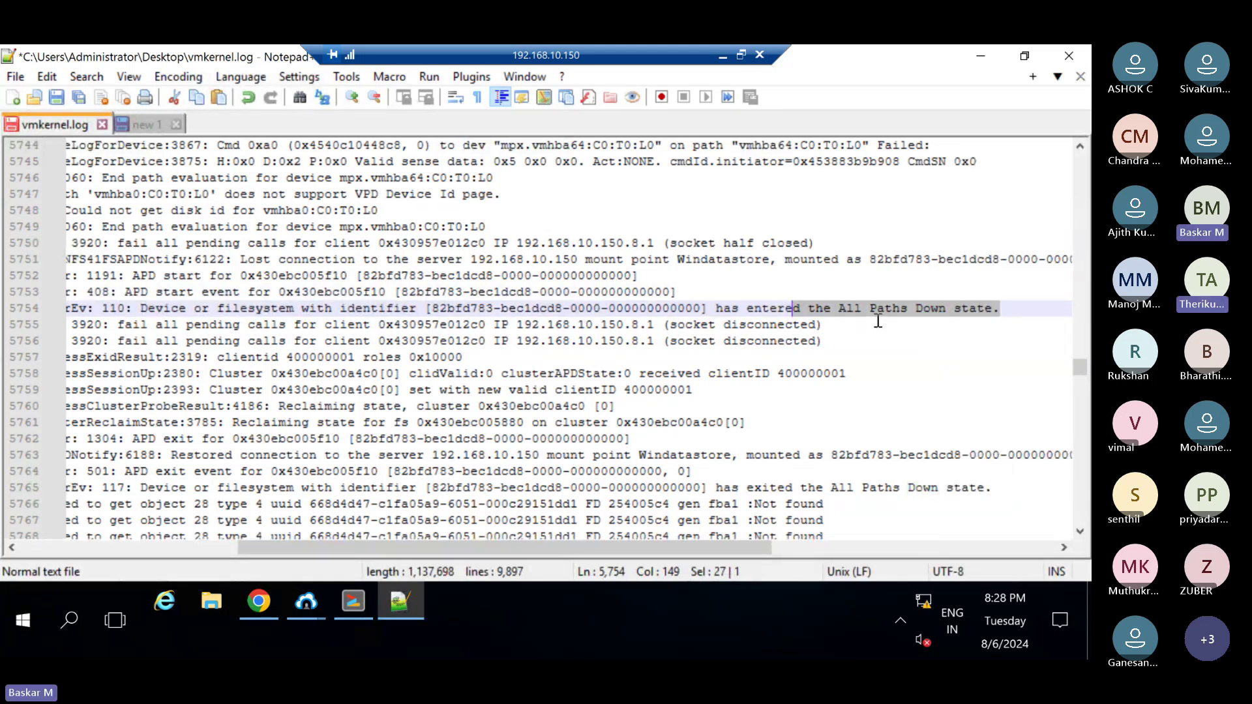
Search vmkernel.log for "down" again, move the Find dialog higher, and step through the following matches.
key("ctrl+f")
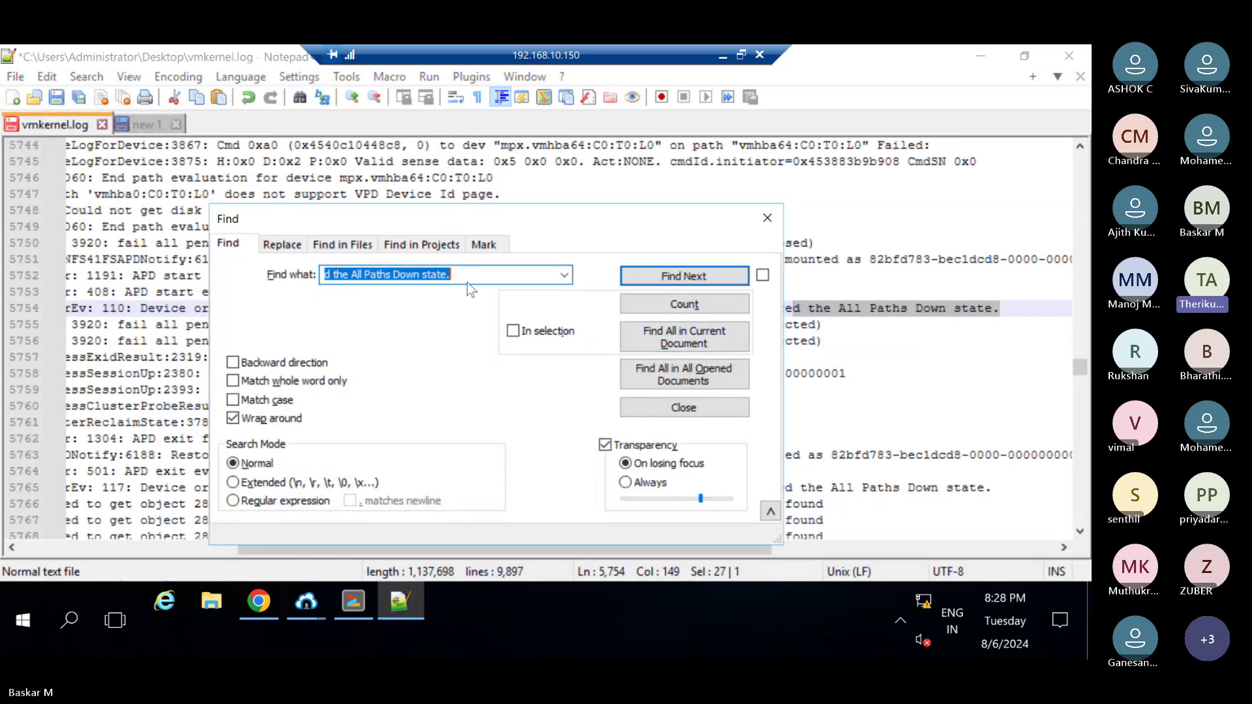
type("down")
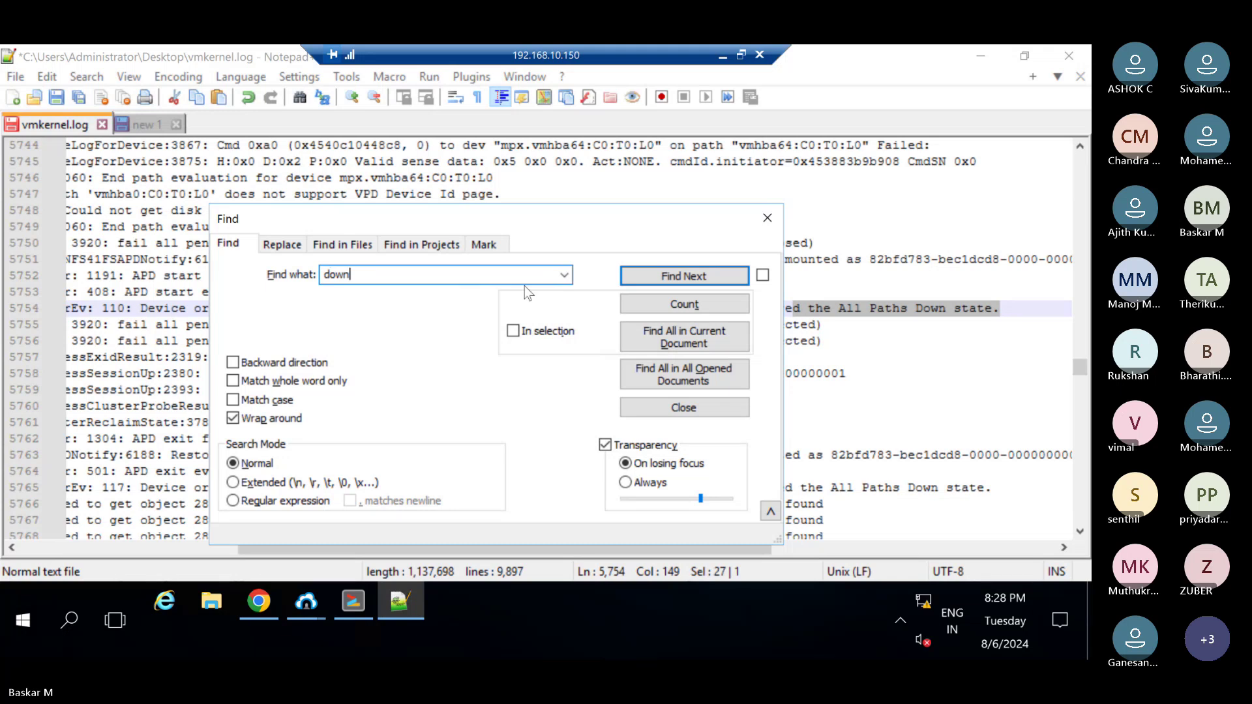
left_click(650, 272)
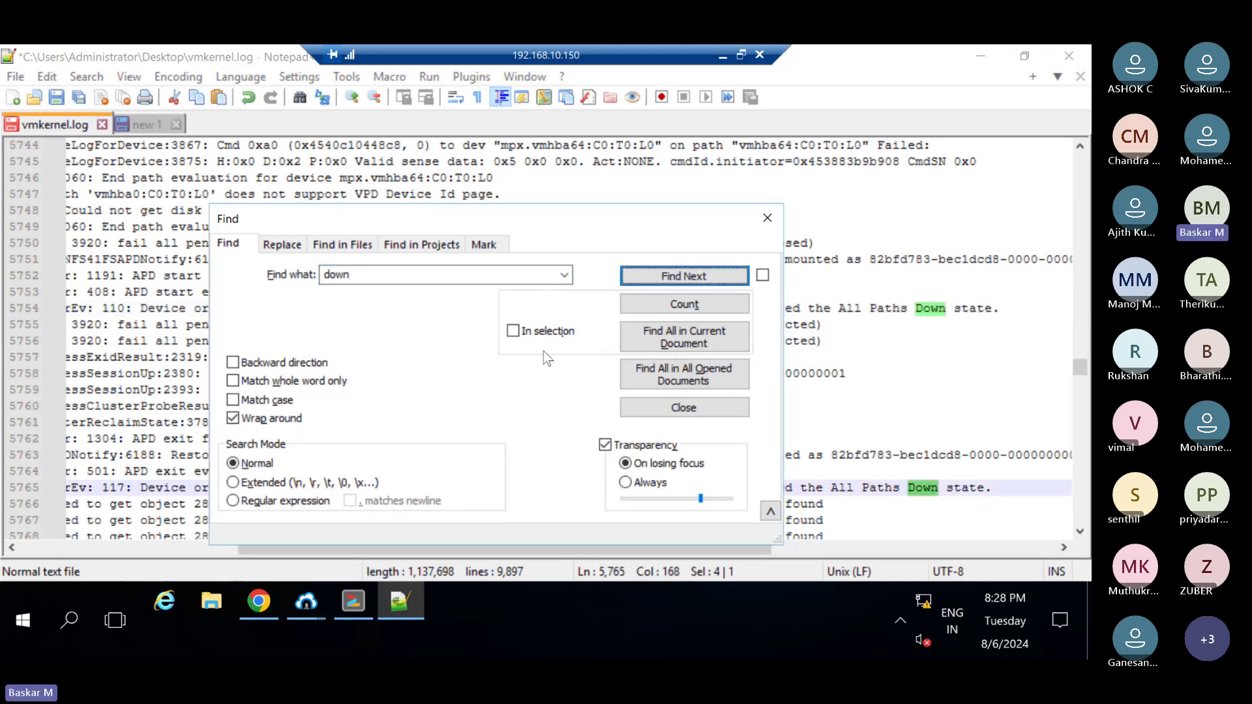
left_click_drag(530, 215, 526, 175)
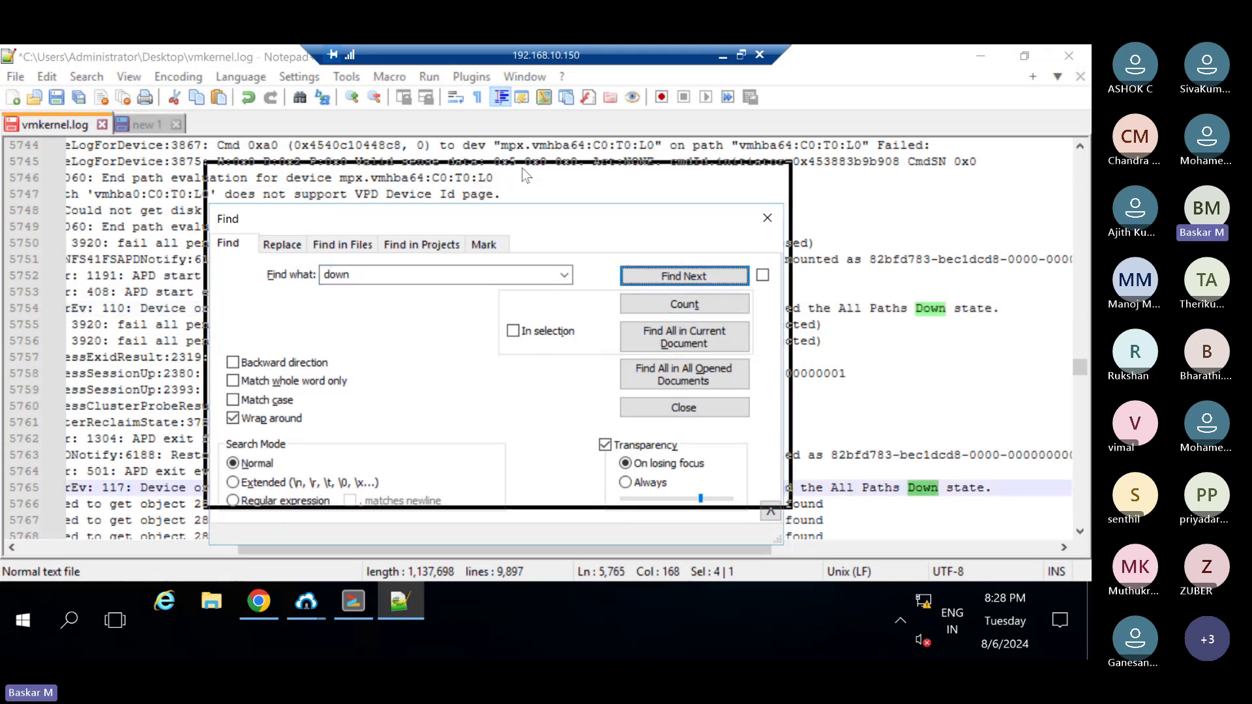
left_click_drag(564, 352, 564, 353)
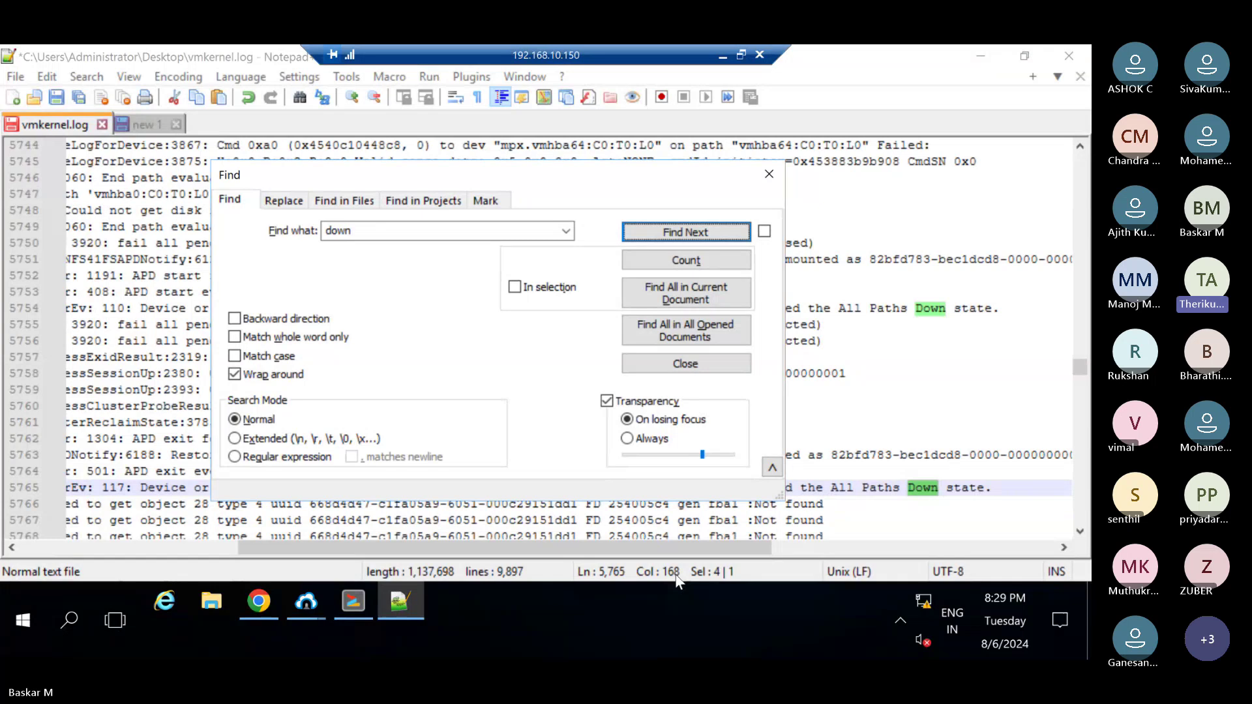
left_click(686, 232)
left_click(686, 232)
left_click(686, 232)
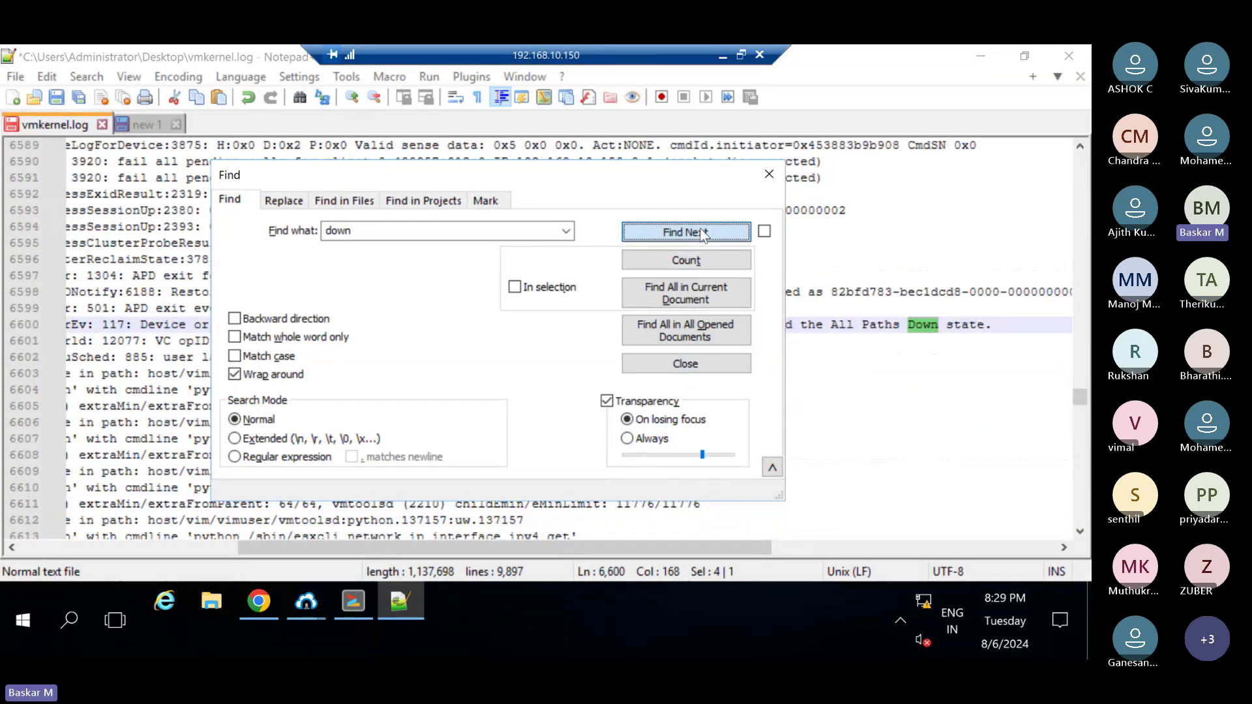
Step through the remaining "down" matches in vmkernel.log, wrapping around the document, and close the Find dialog.
left_click(686, 232)
left_click(703, 234)
left_click(703, 234)
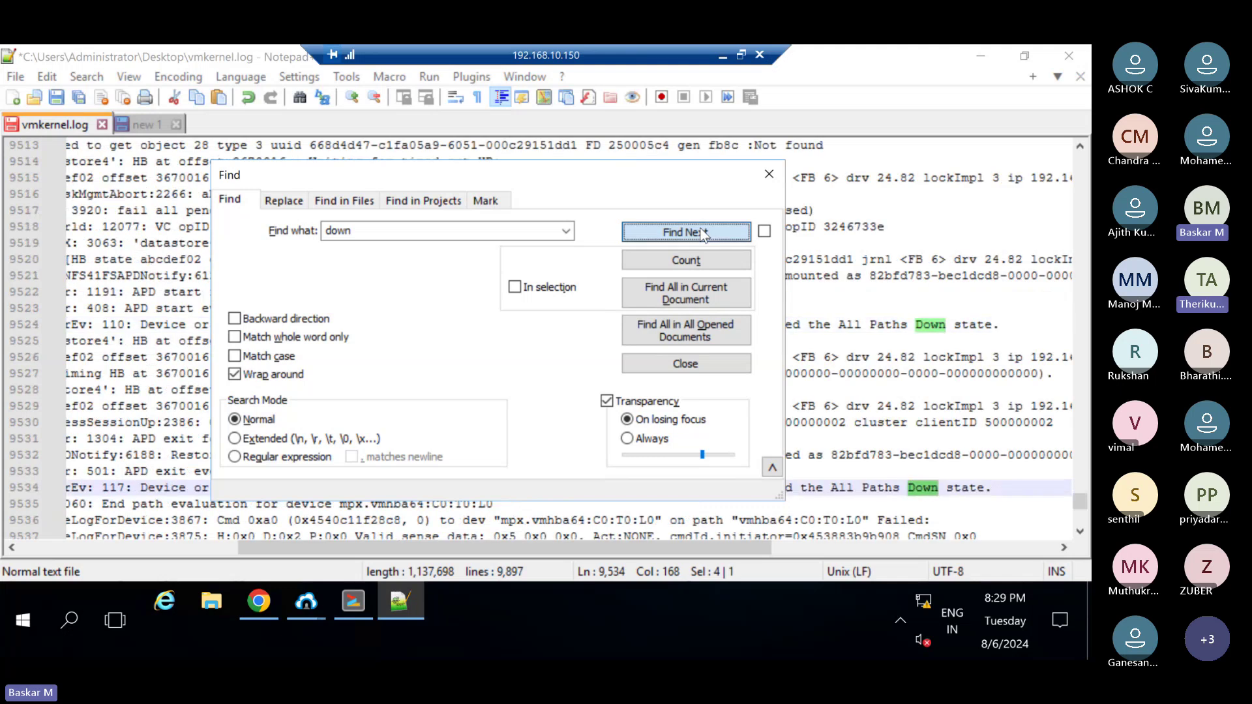
left_click(703, 233)
left_click(703, 233)
left_click(703, 234)
left_click(703, 234)
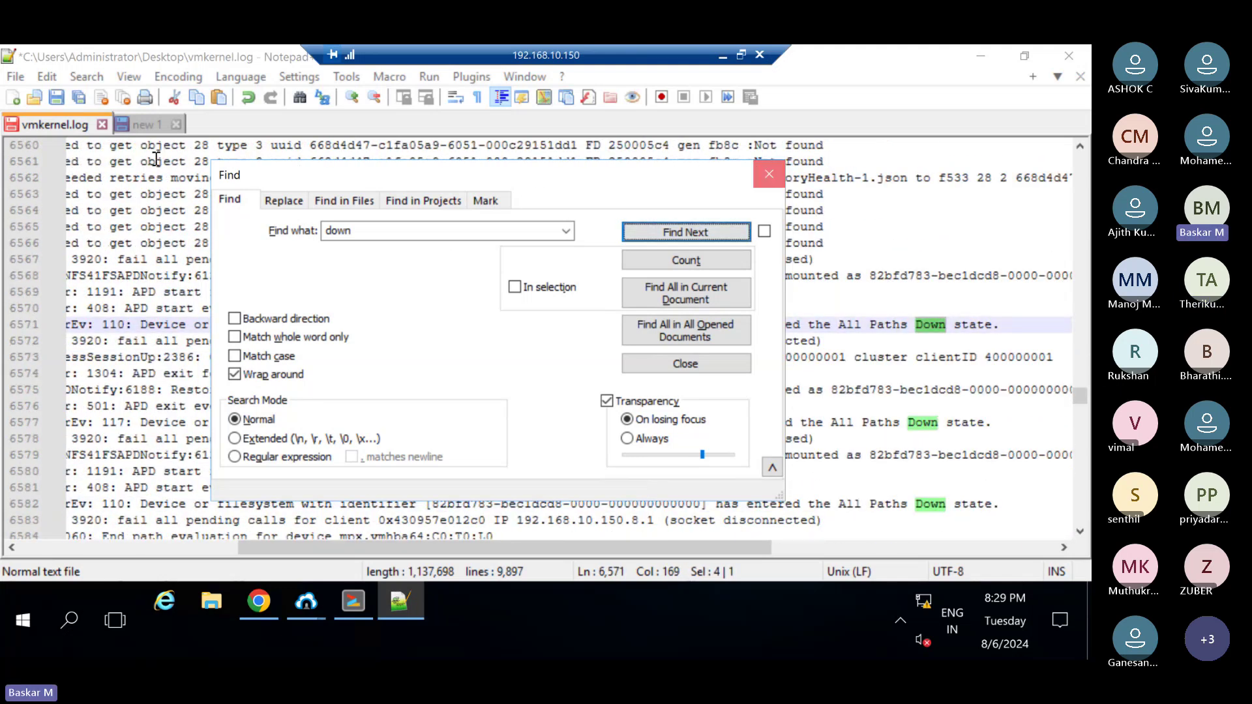
left_click(768, 174)
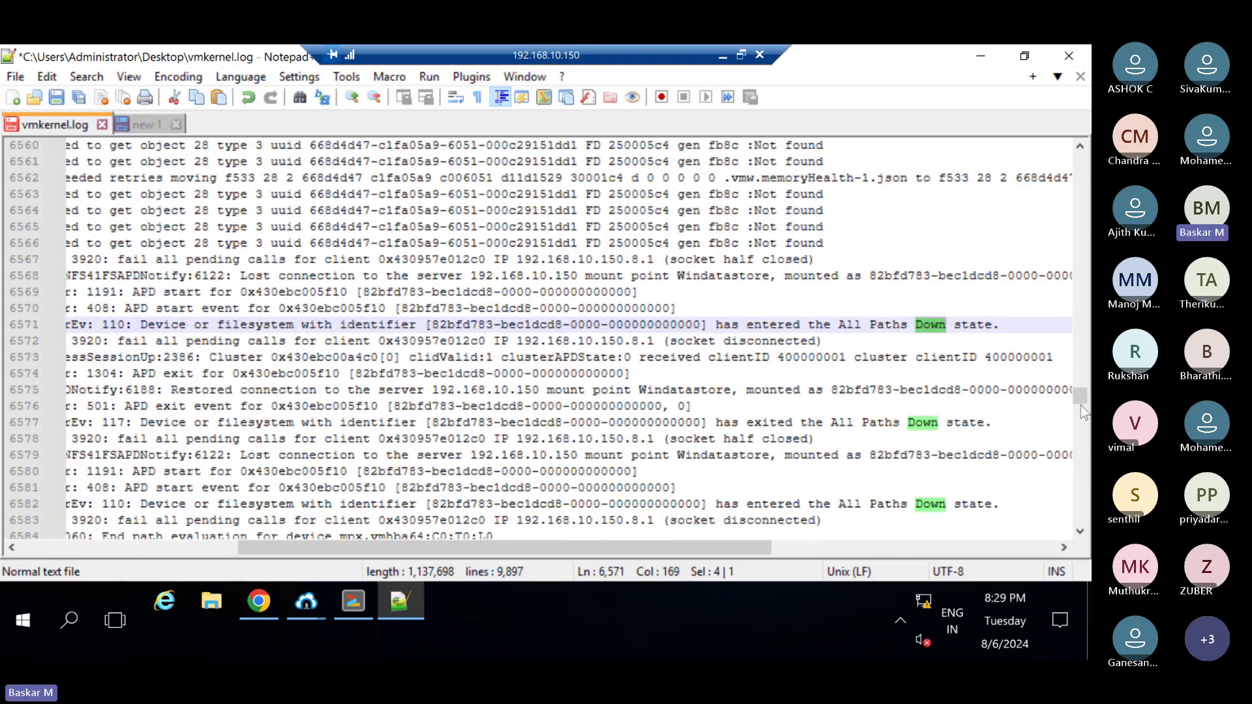
Go to the last entries of vmkernel.log, bring their timestamps into view, and select "Fil3" on line 9896.
left_click(1075, 499)
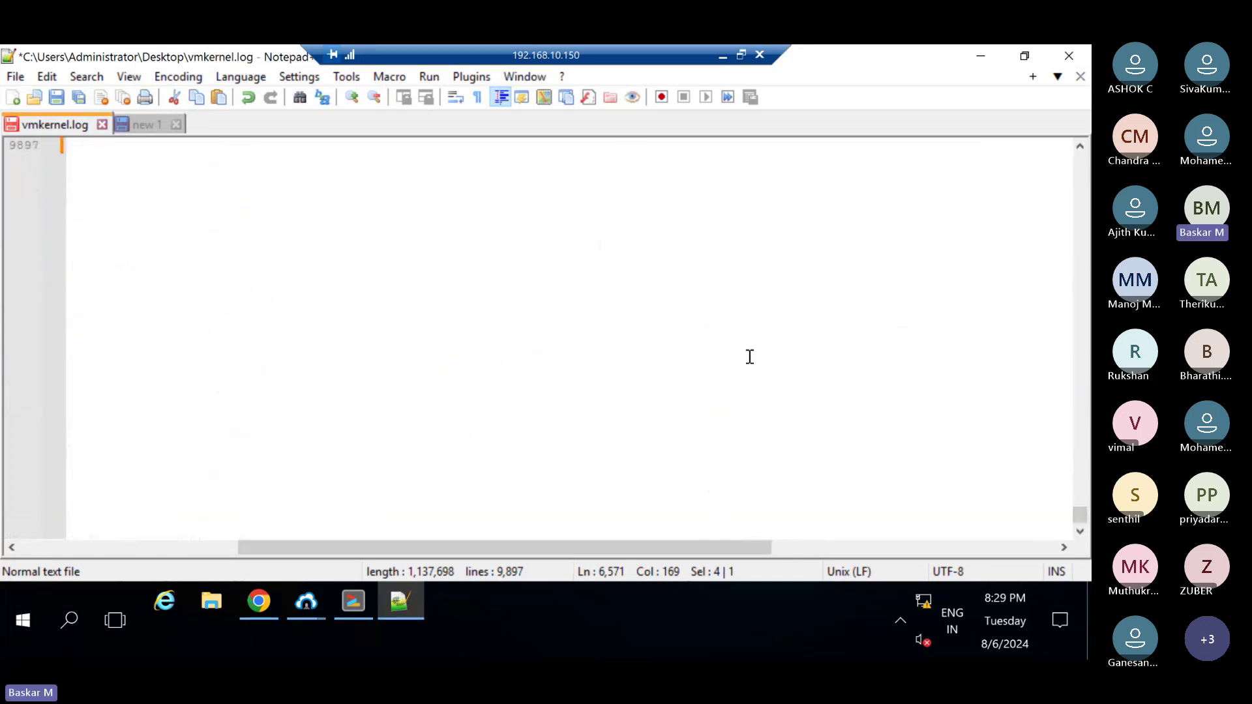
scroll(747, 354, "up", 7)
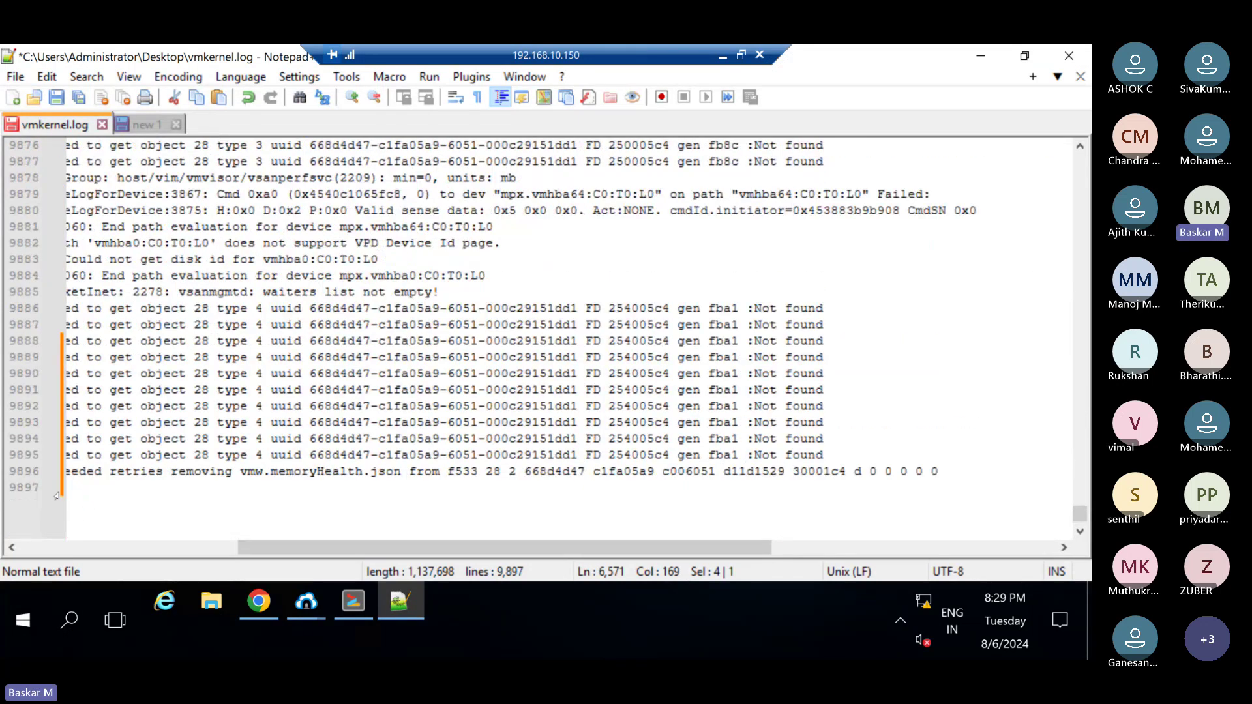
left_click_drag(73, 471, 319, 457)
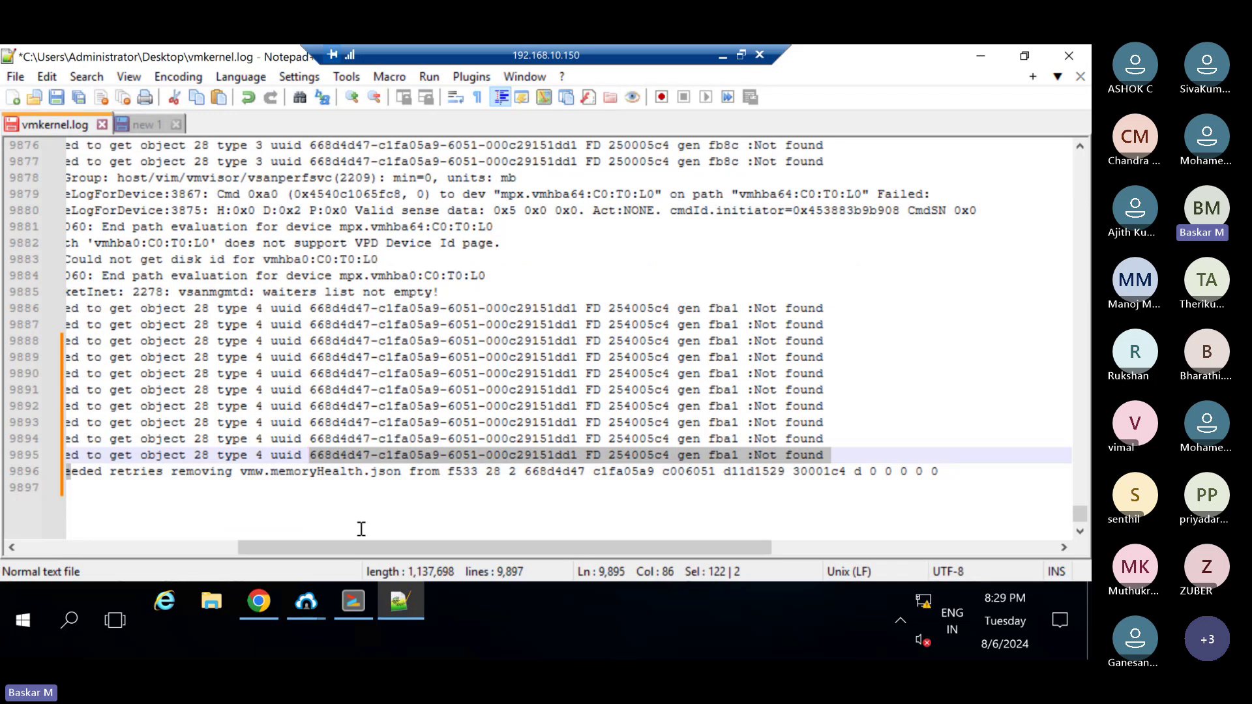
scroll(90, 537, "left", 2)
scroll(66, 534, "left", 10)
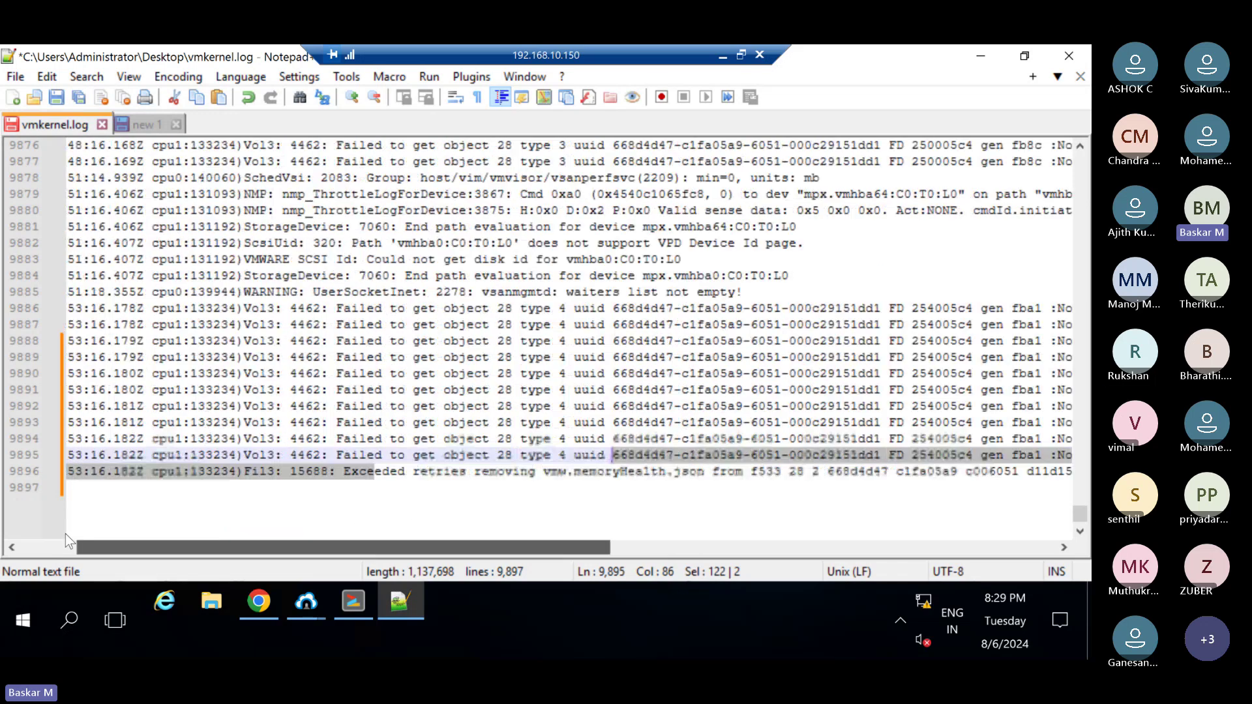
left_click(350, 471)
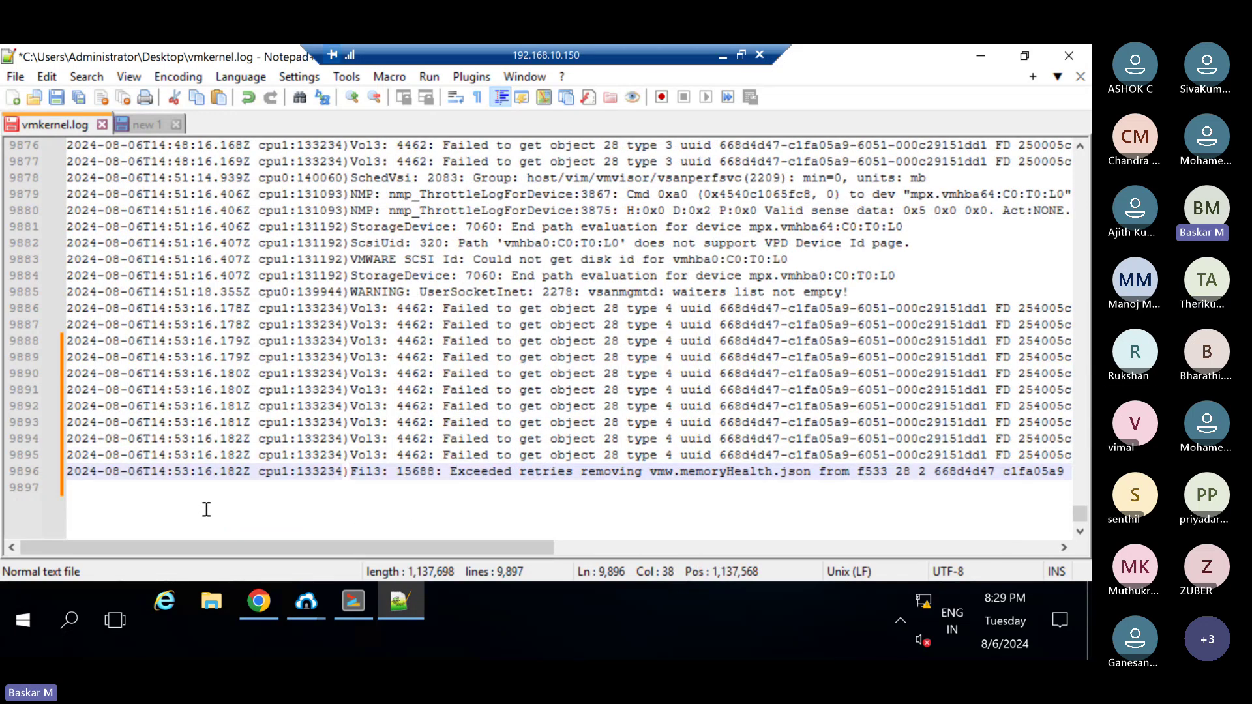
key("ctrl+shift+Right")
Search for "down" again from the last log entry, moving the Find dialog lower to uncover the text.
key("ctrl+f")
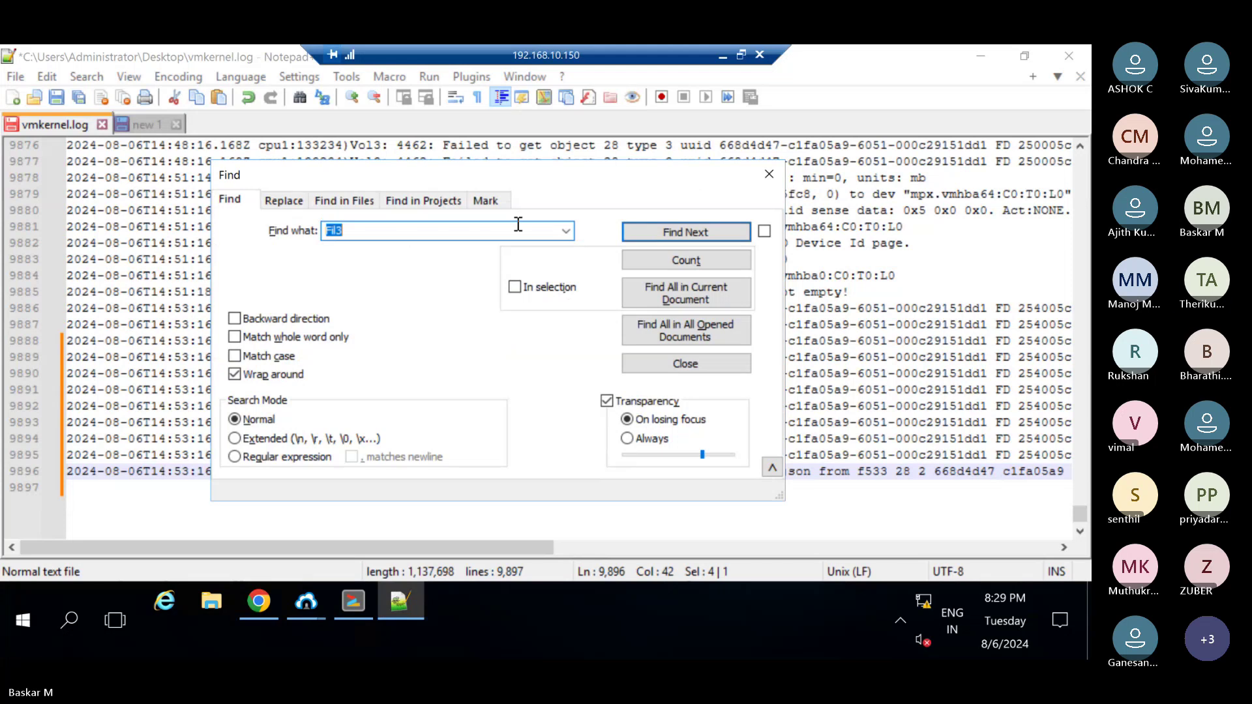
type("down")
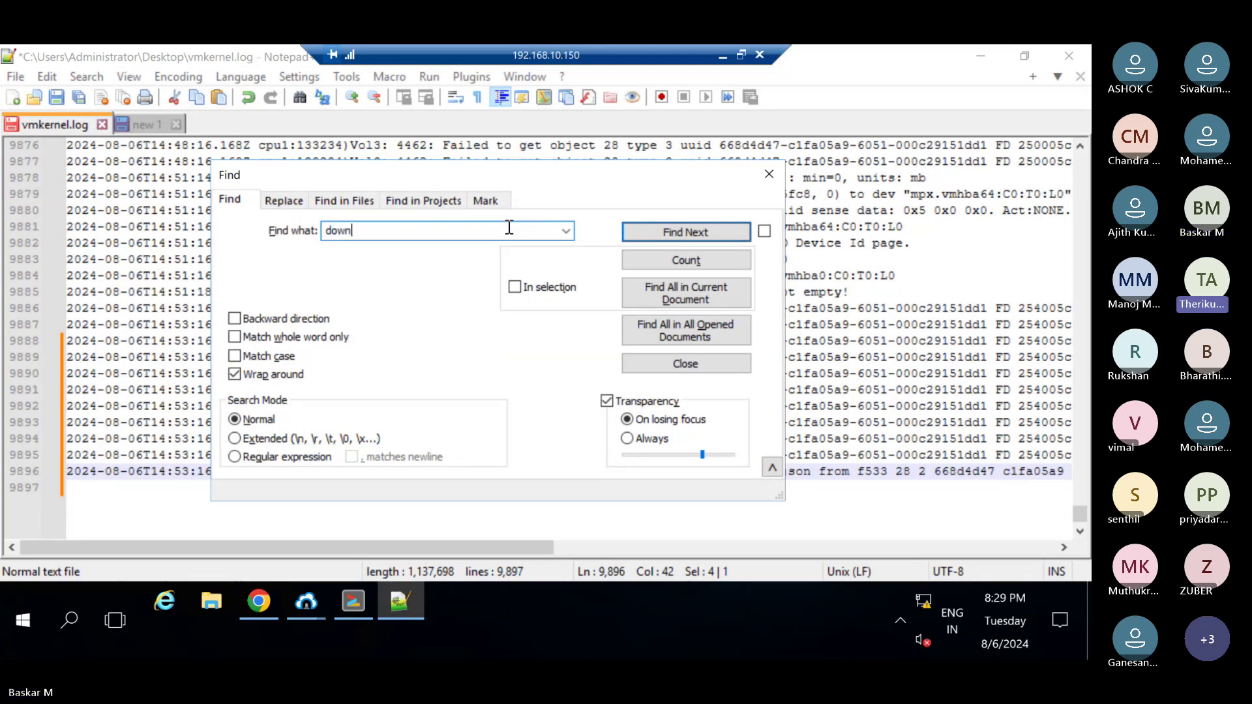
left_click_drag(566, 174, 592, 289)
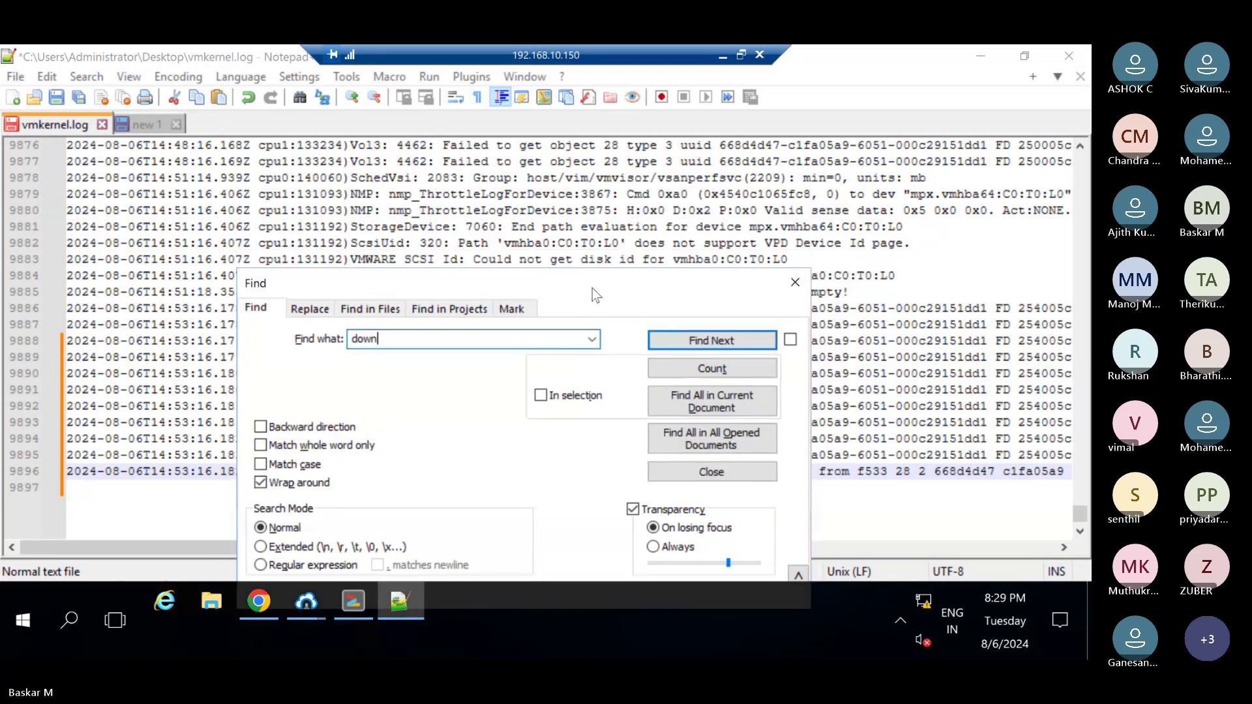
left_click(689, 340)
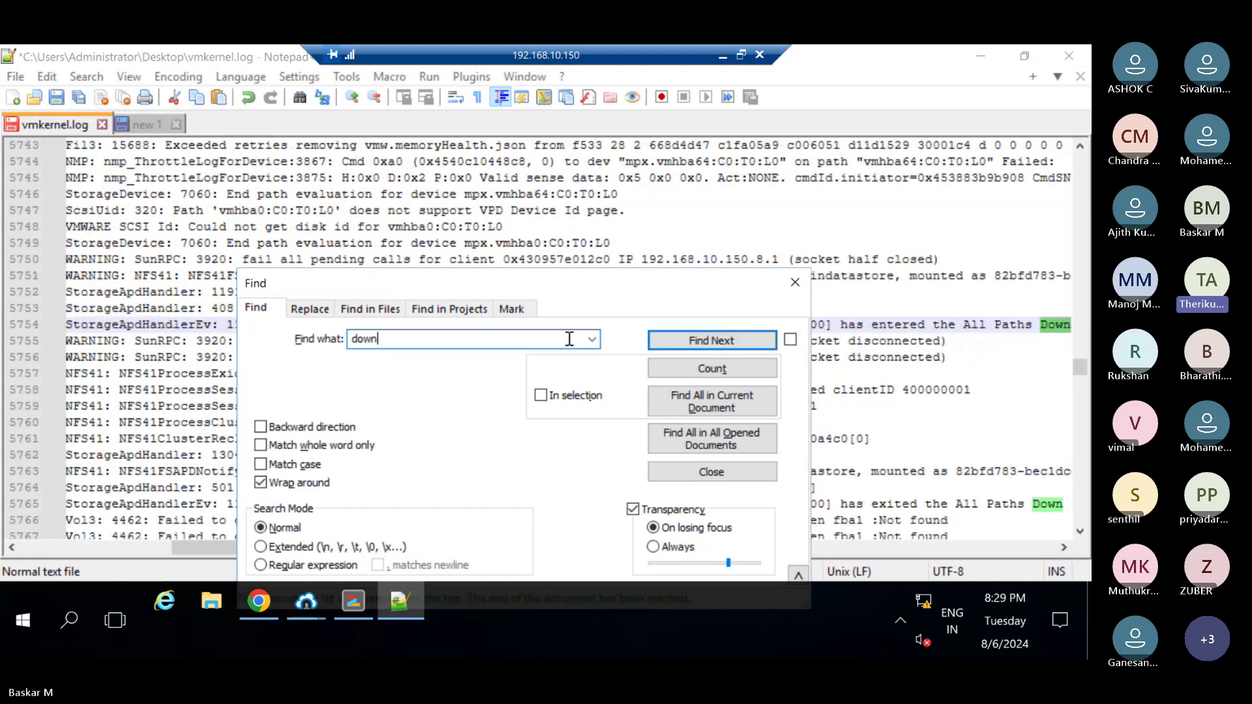
Search vmkernel.log for "Network", move the Find dialog off the text, and examine the timestamped entries following the match.
type("Network")
left_click(707, 347)
left_click_drag(659, 283, 902, 537)
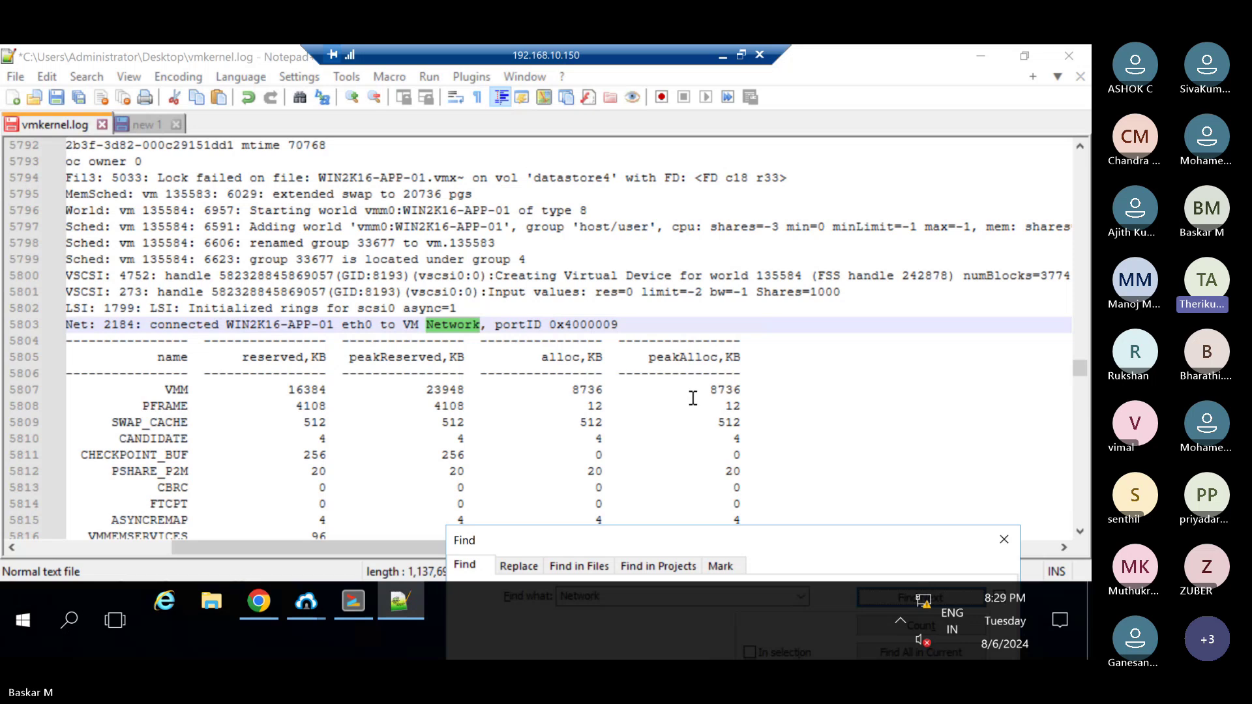
scroll(693, 397, "down", 1)
scroll(693, 398, "down", 1)
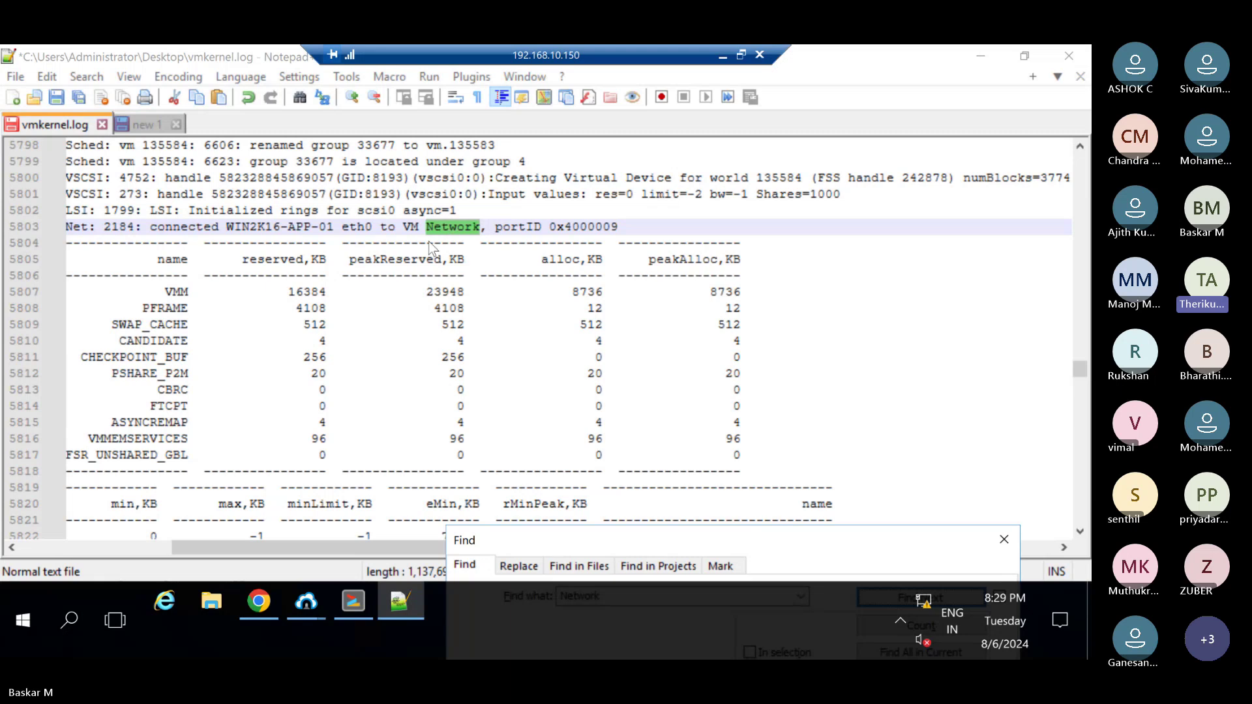
left_click_drag(302, 544, 28, 527)
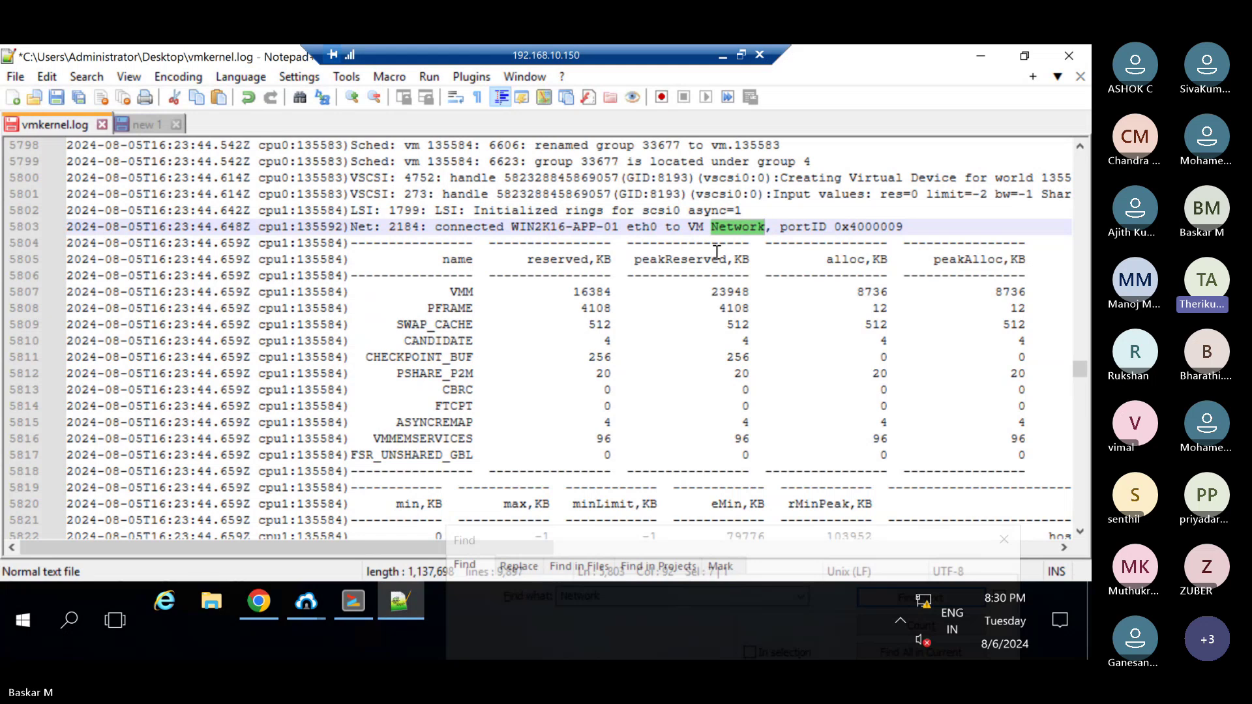
scroll(716, 252, "down", 7)
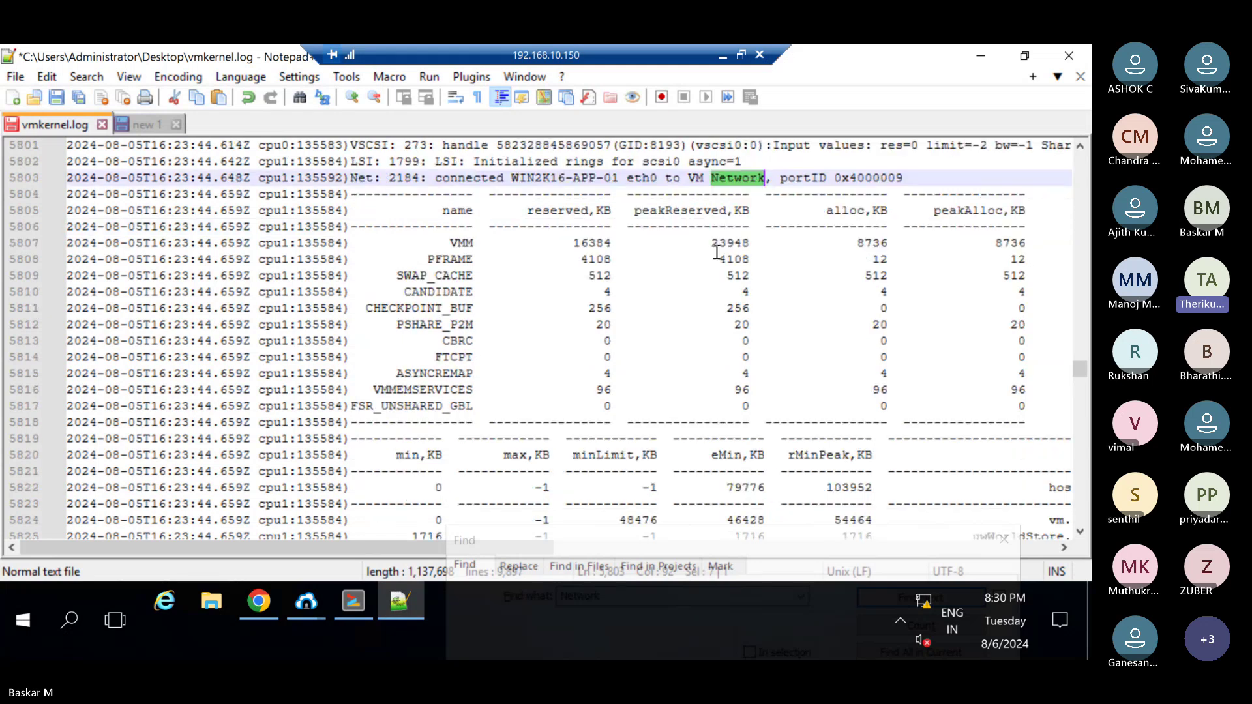
scroll(716, 252, "down", 6)
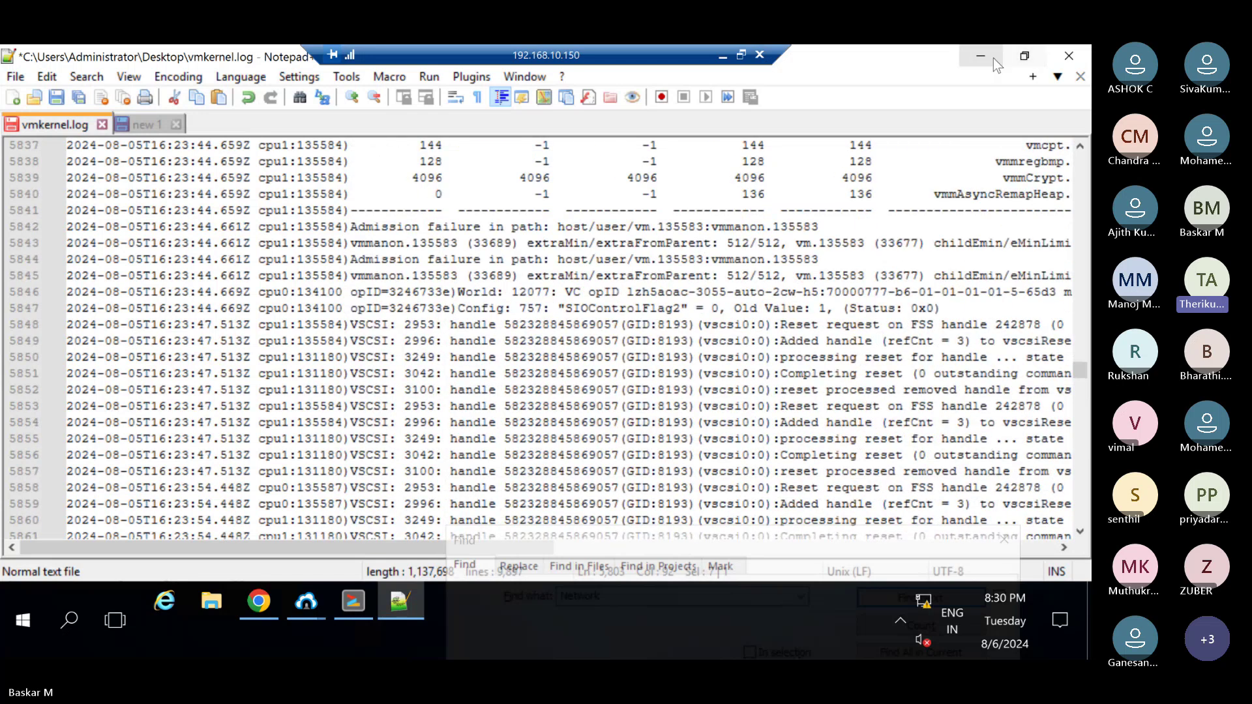
Minimize Notepad++, switch to the Bitvise SFTP window, and download vmkwarning.log from /var/log to the desktop.
left_click(993, 57)
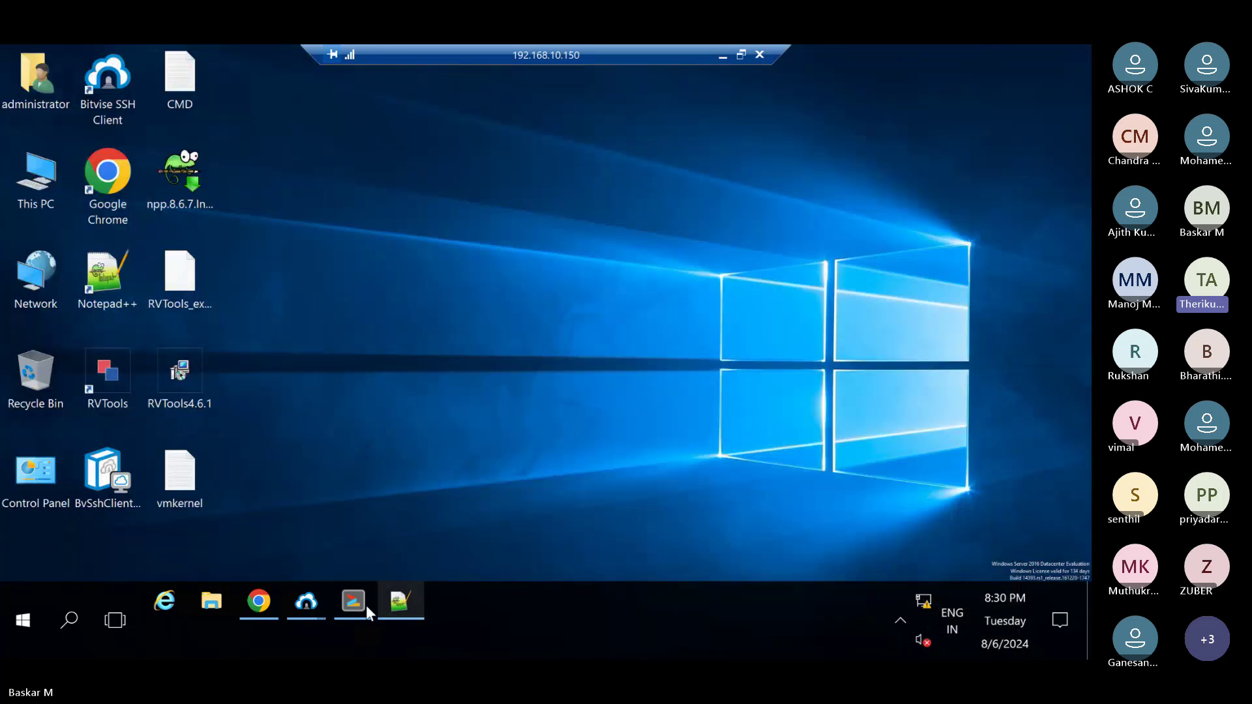
mouse_move(319, 610)
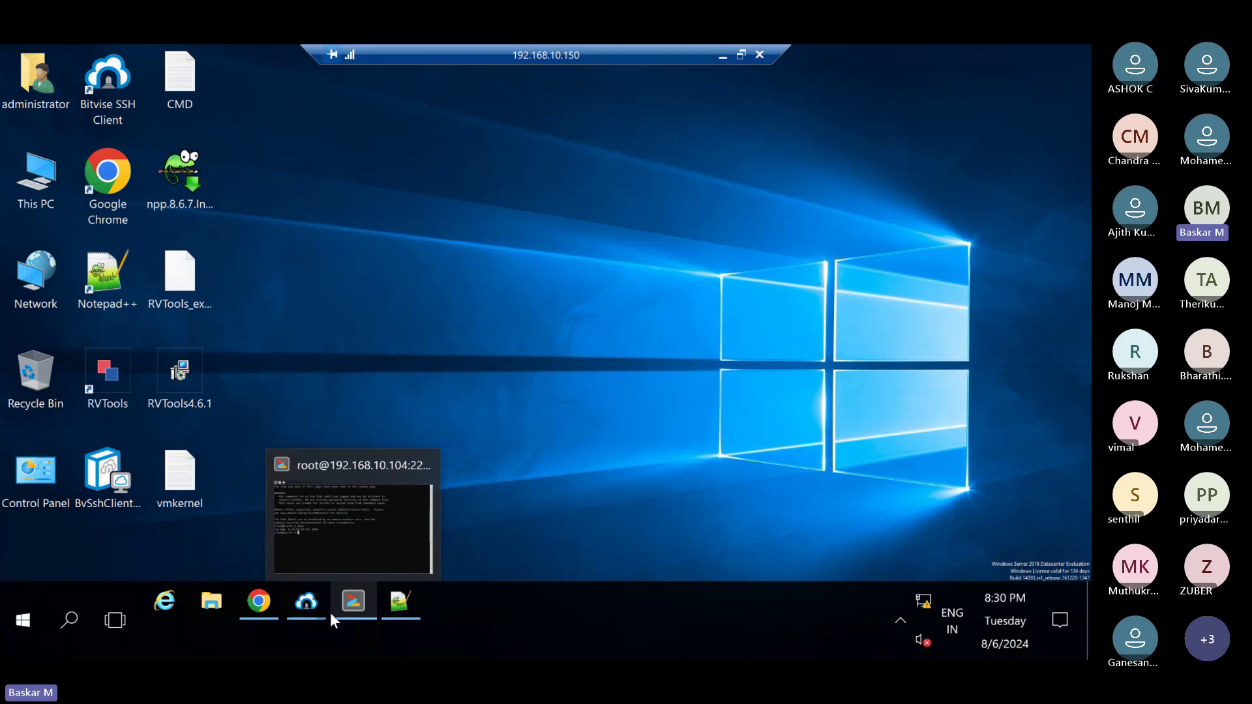
mouse_move(322, 610)
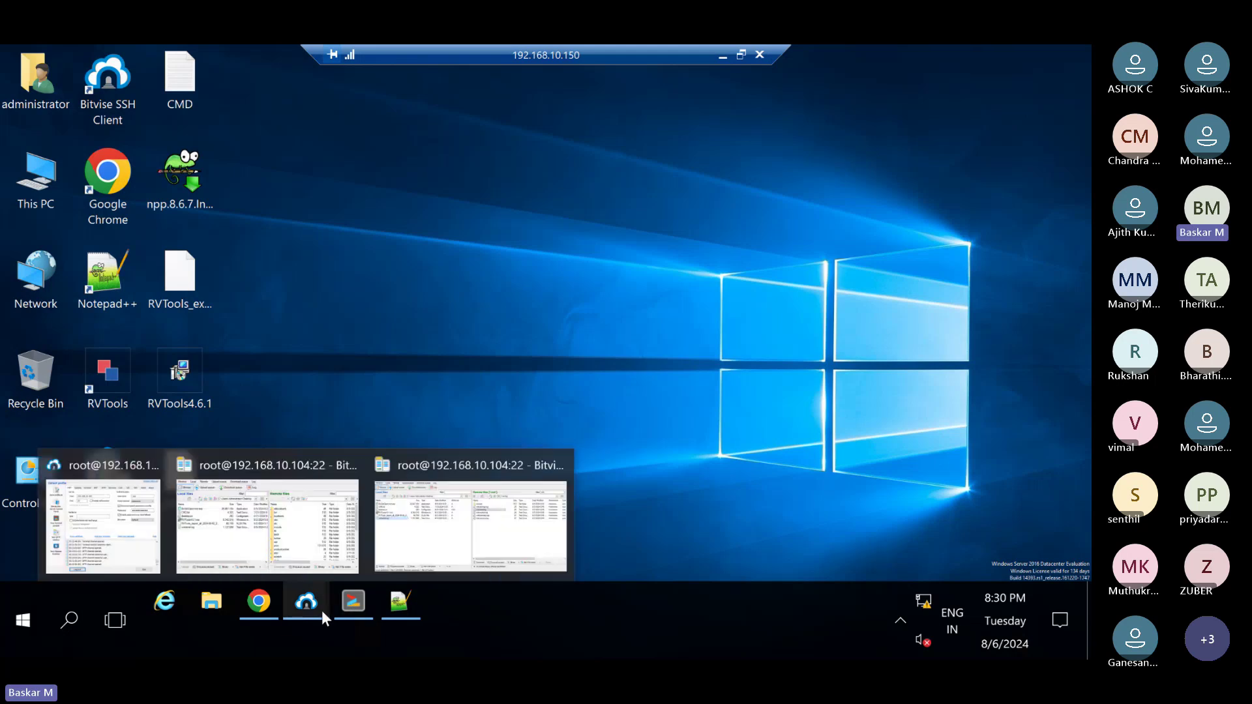
left_click(403, 549)
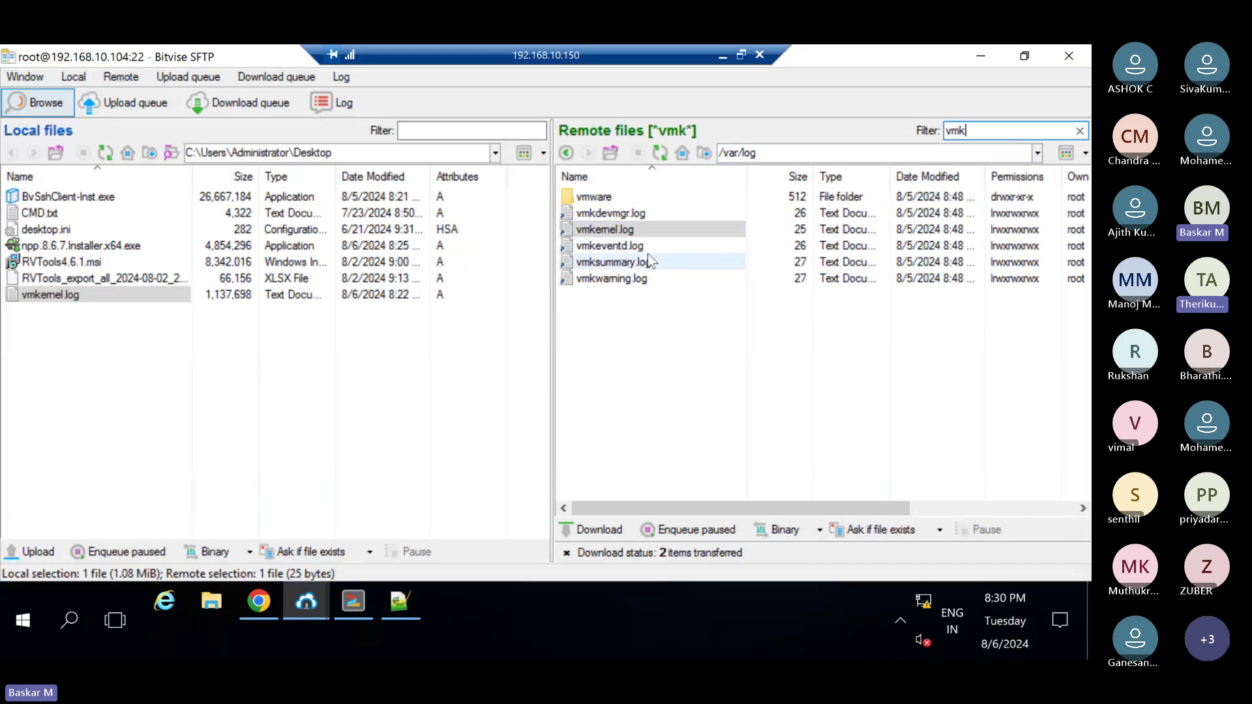
left_click(641, 214)
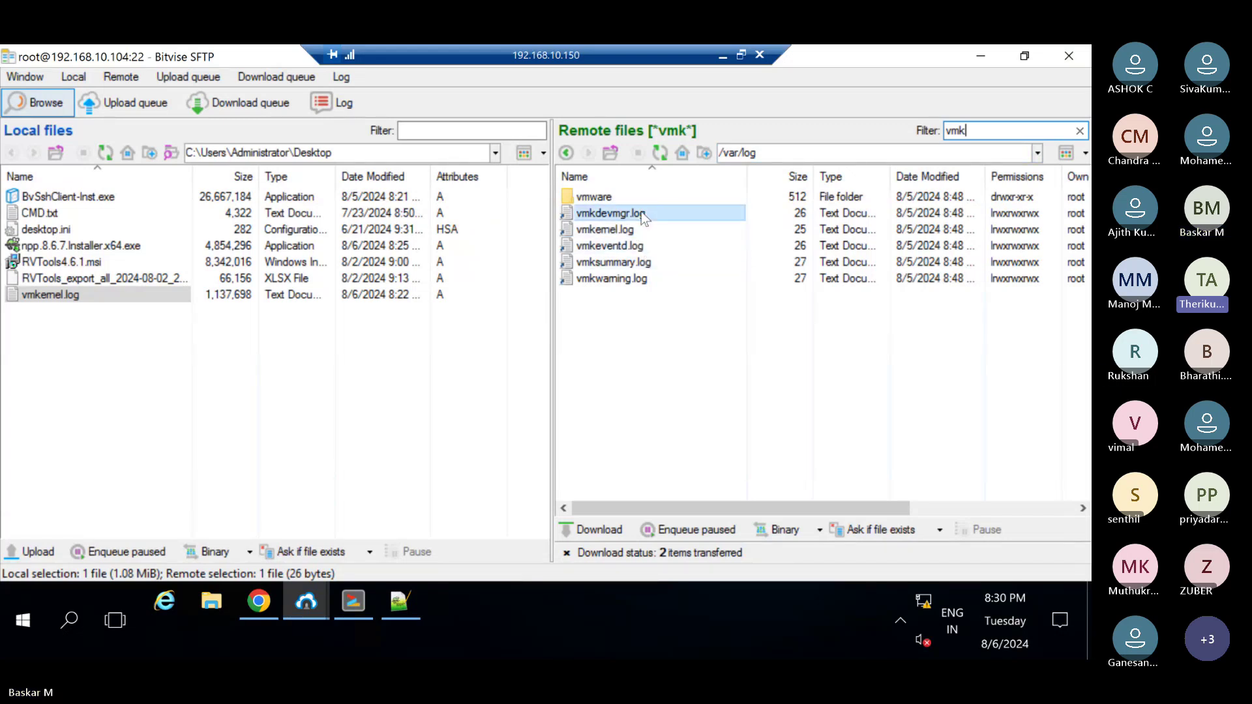
left_click(643, 279)
right_click(644, 276)
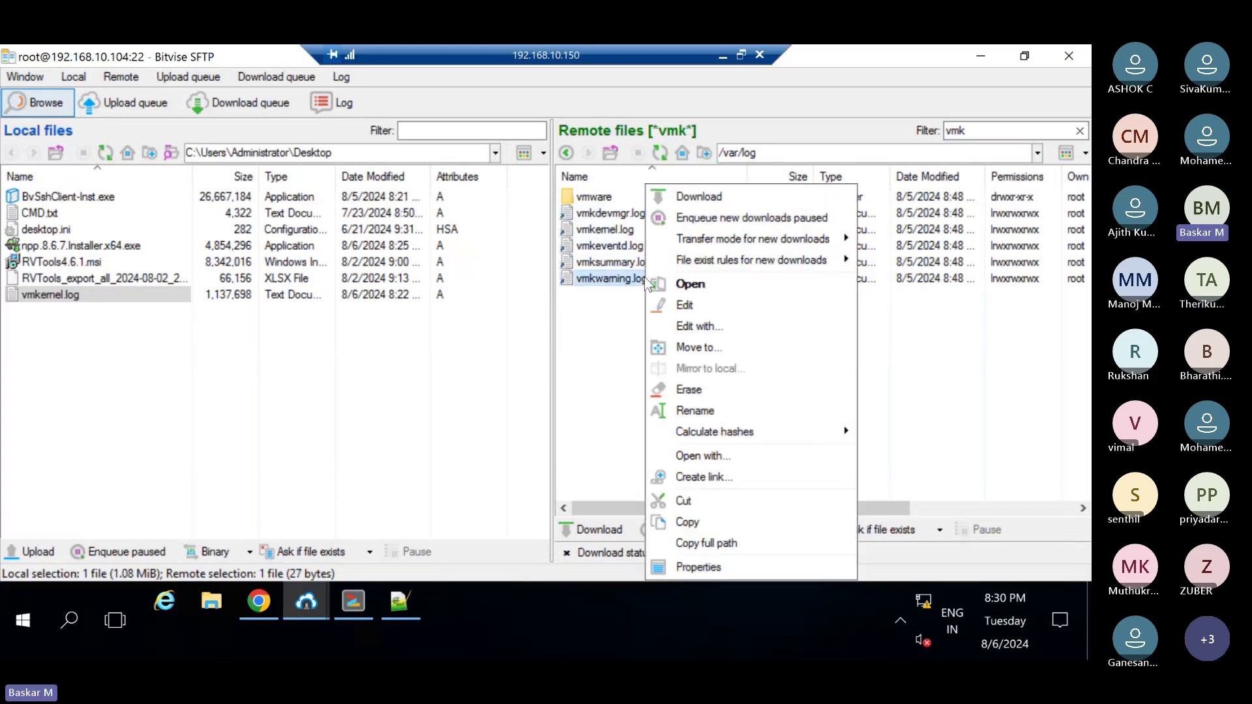
left_click(702, 196)
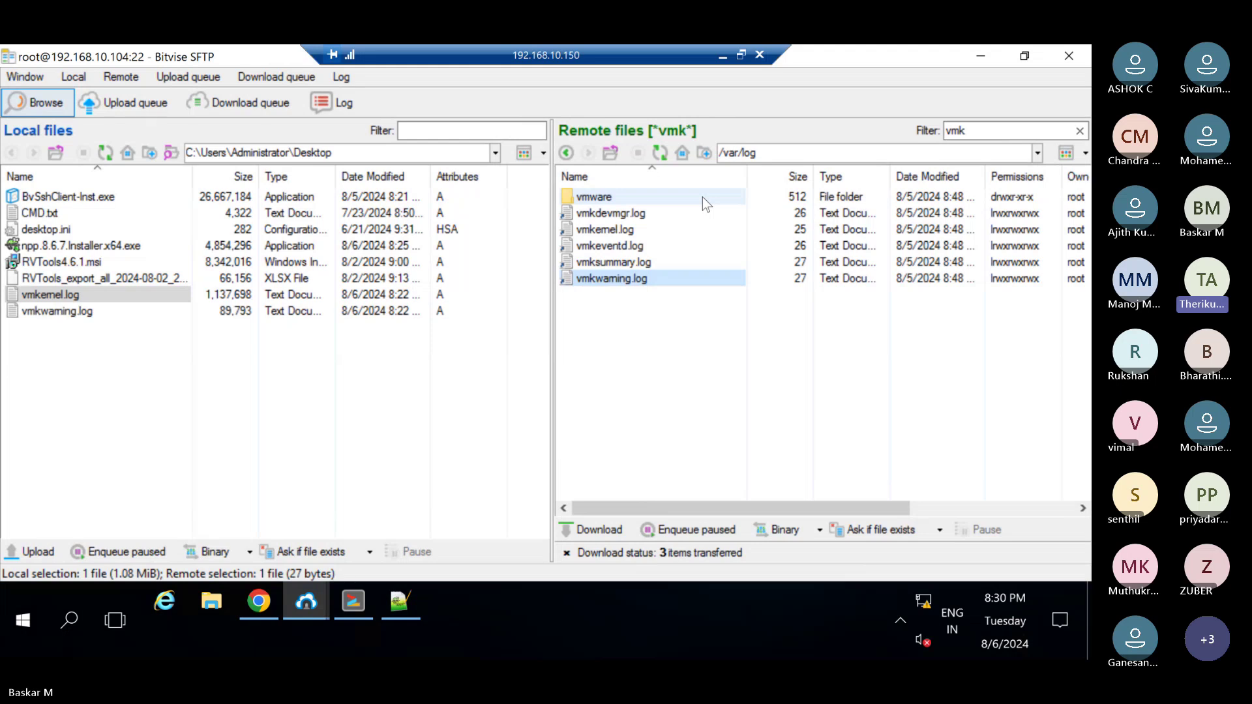
left_click(659, 389)
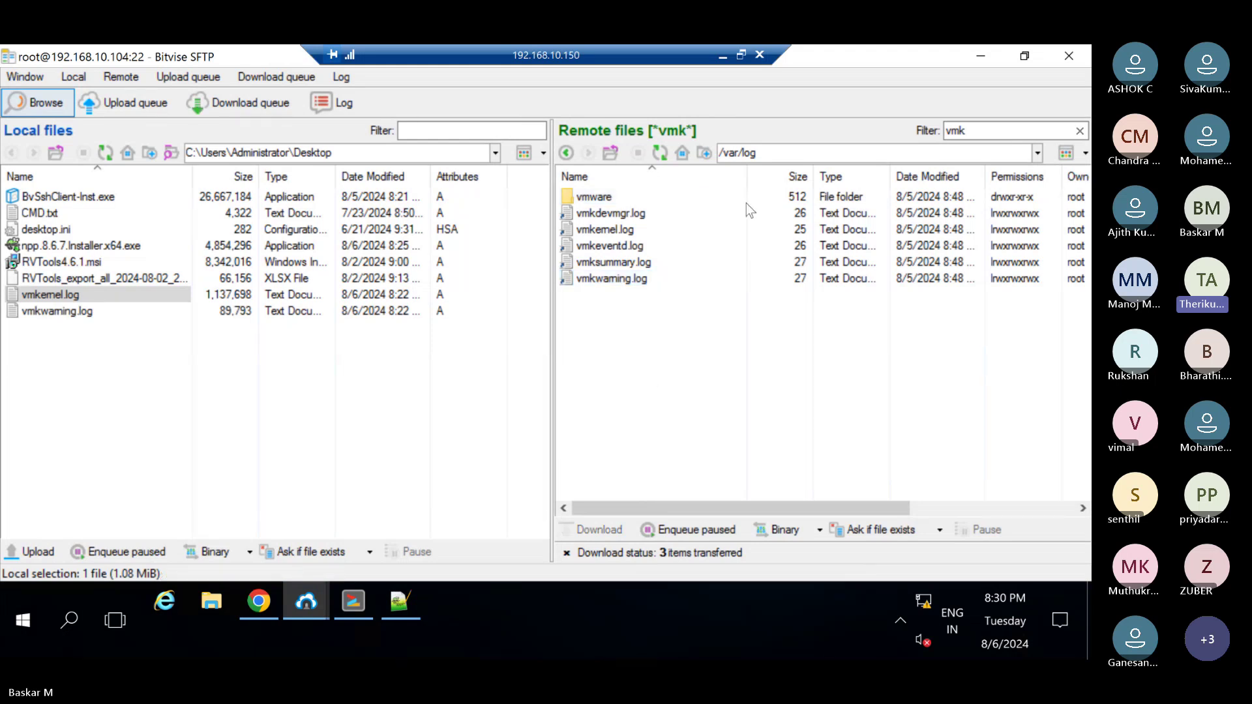
Clear the "vmk" filter on the remote files and look through the full list of logs in /var/log.
left_click(983, 131)
key("BackSpace")
key("BackSpace")
key("BackSpace")
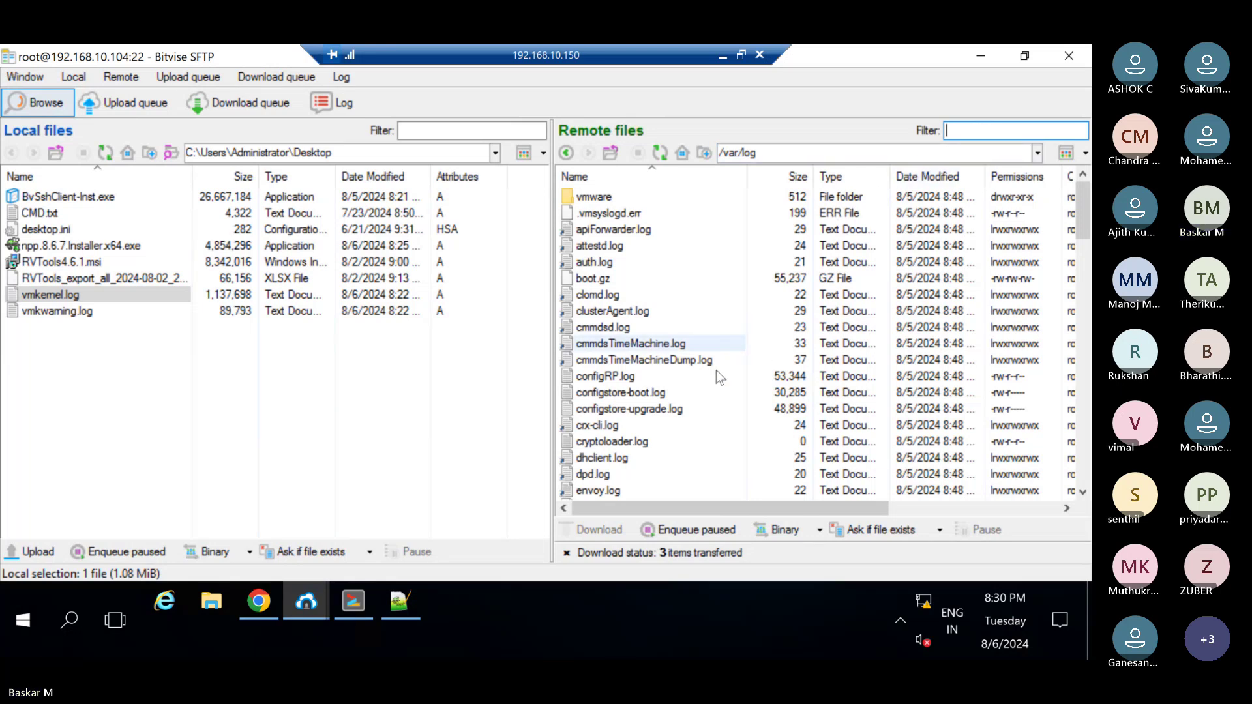
left_click(654, 243)
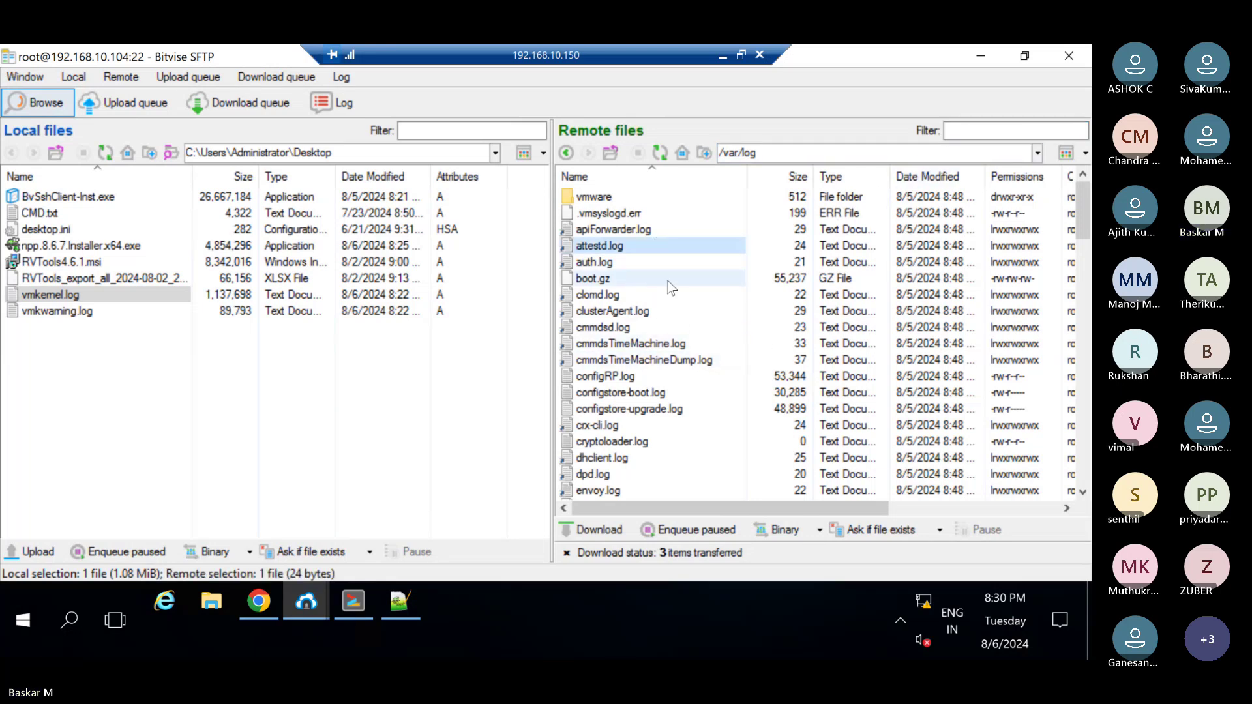
scroll(671, 287, "down", 3)
scroll(671, 287, "down", 3)
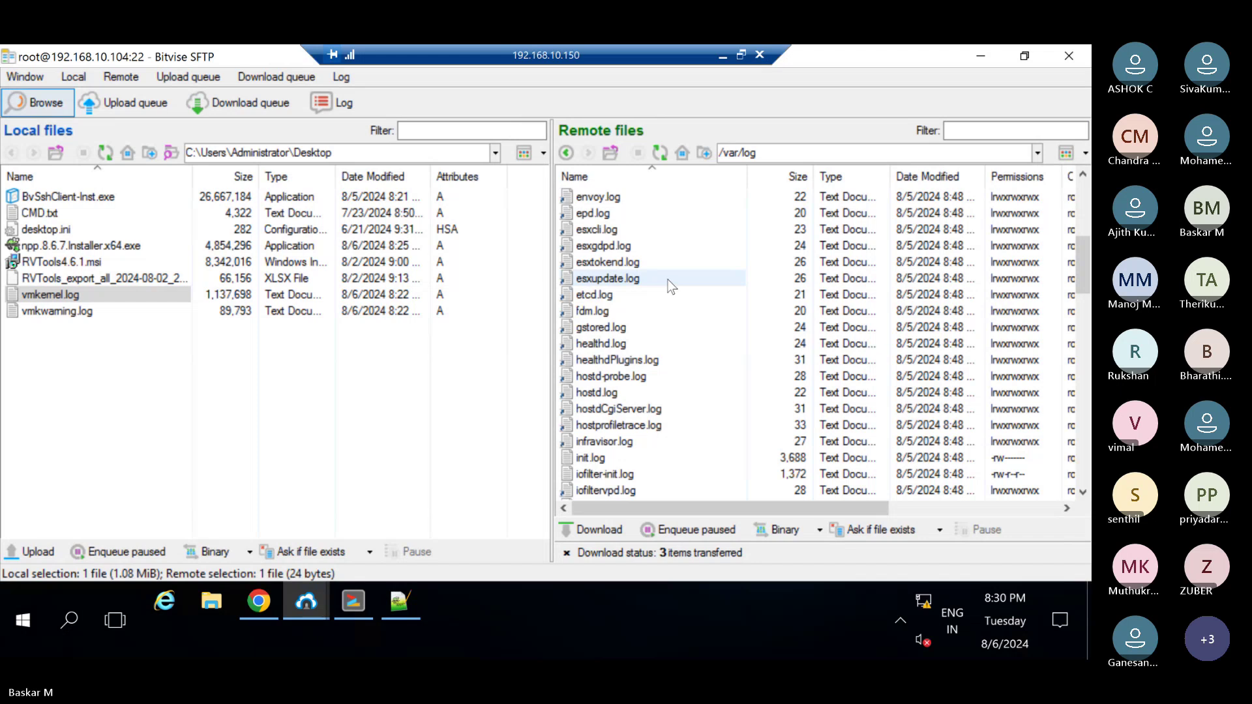
scroll(672, 287, "down", 8)
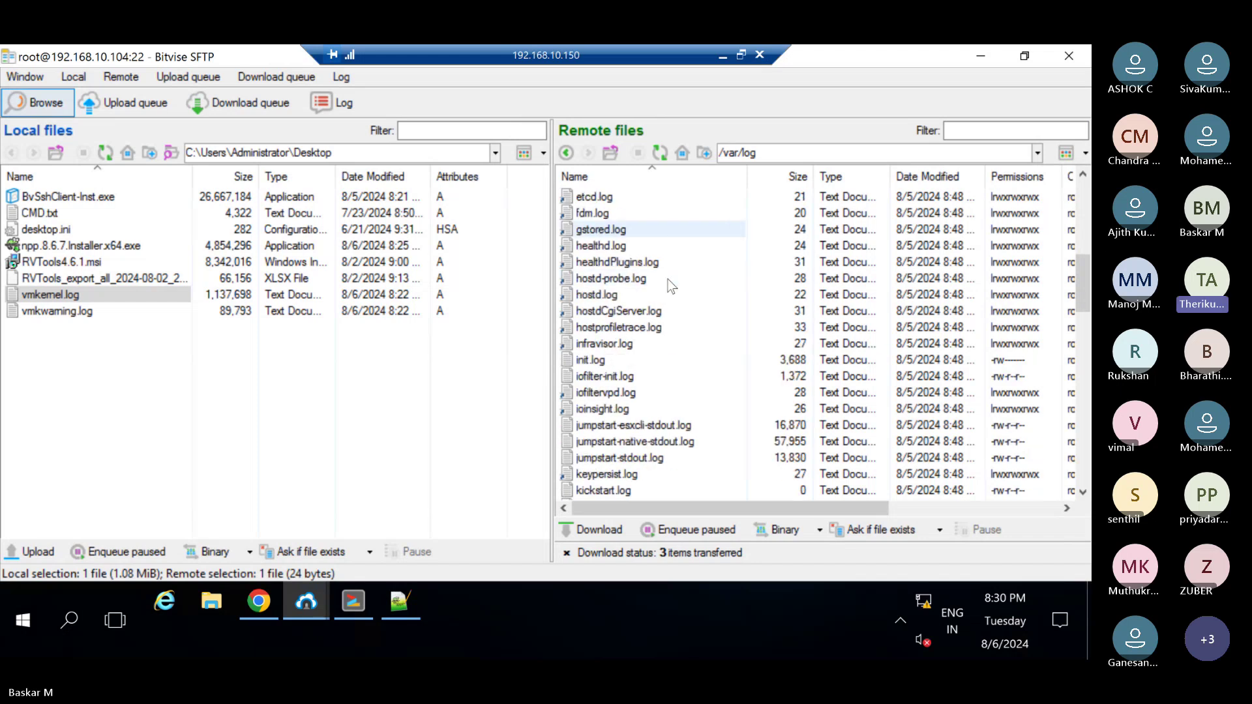
Filter the remote files by "she" and download shell.log to the local desktop.
left_click(975, 133)
type("she")
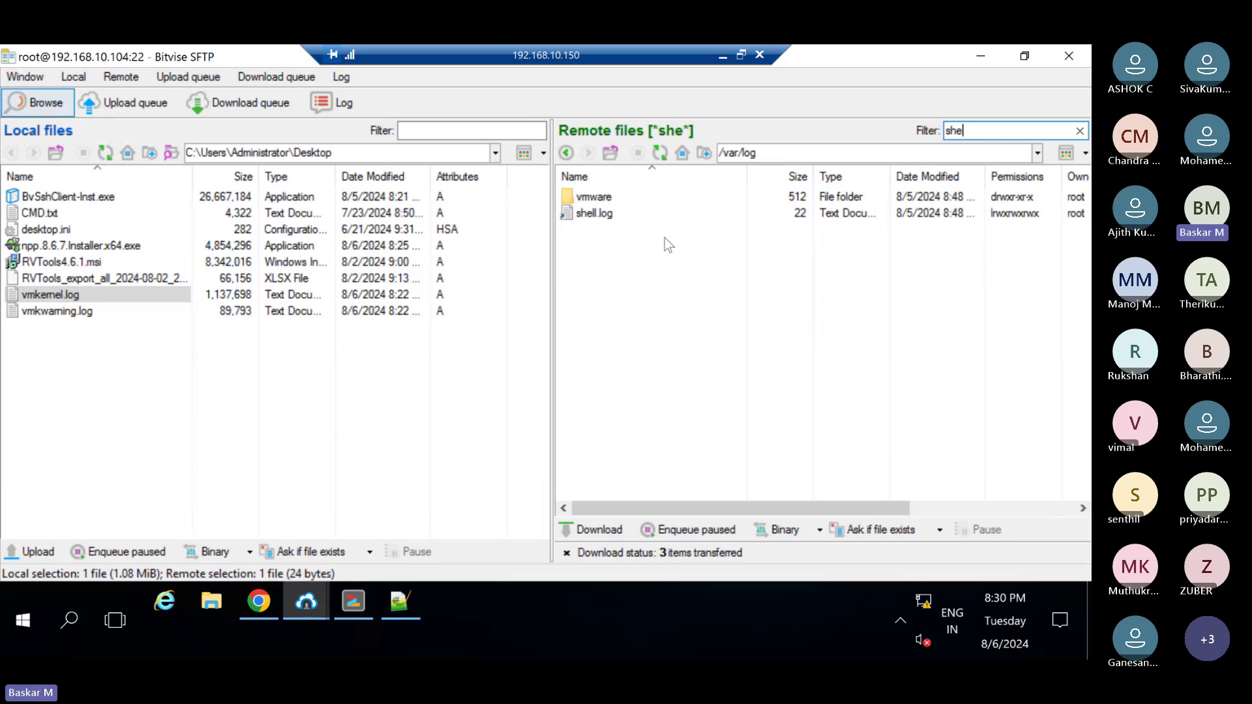
left_click(615, 214)
right_click(621, 213)
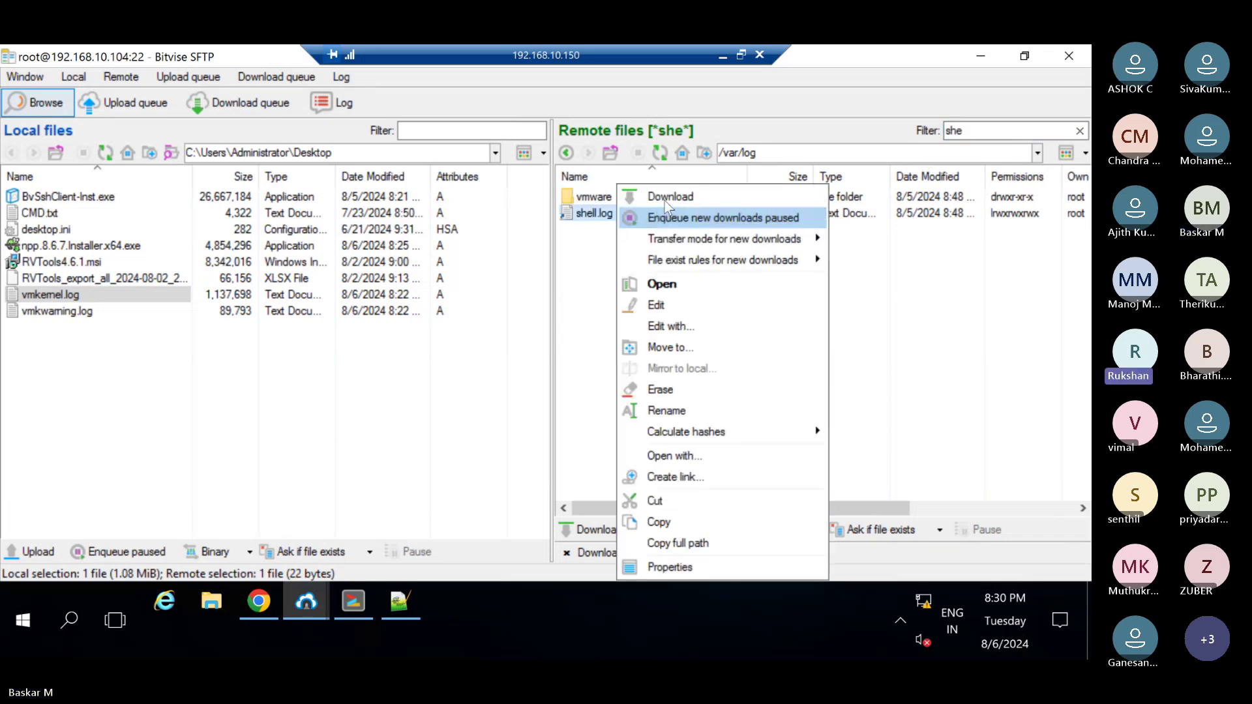
left_click(670, 196)
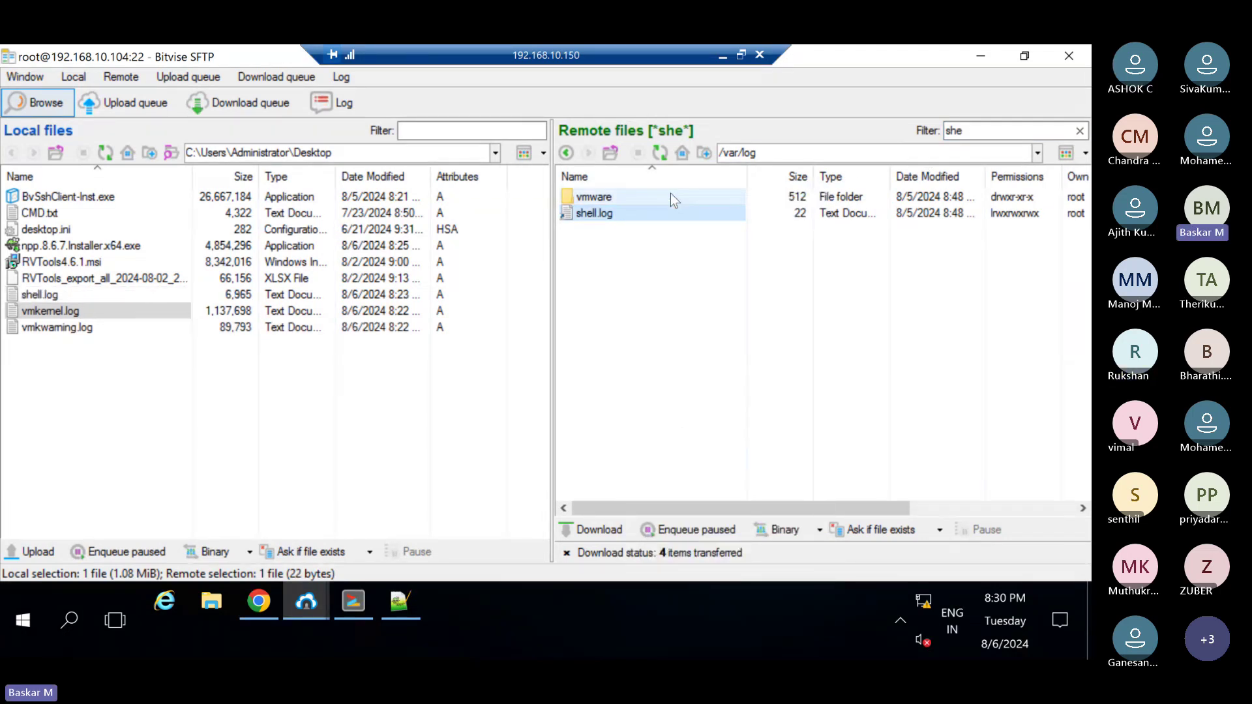
left_click(334, 304)
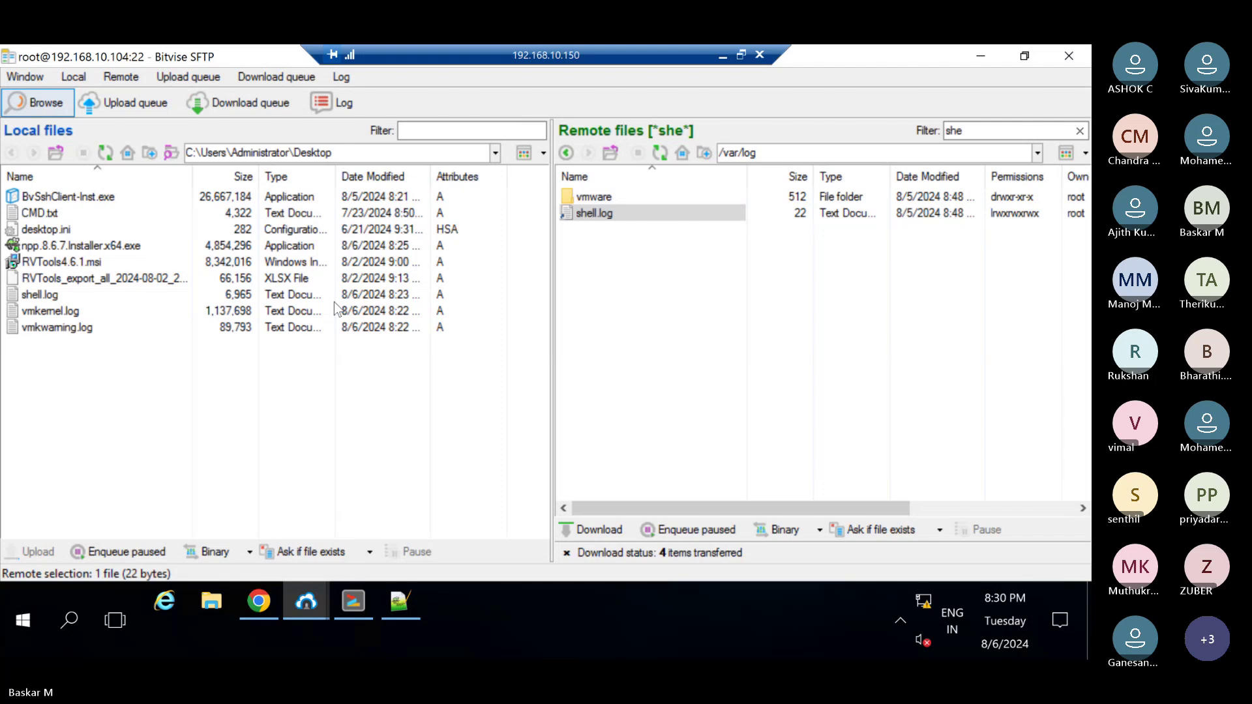
Minimize the SFTP window, switch to Notepad++, and open shell.log from the desktop.
left_click(980, 55)
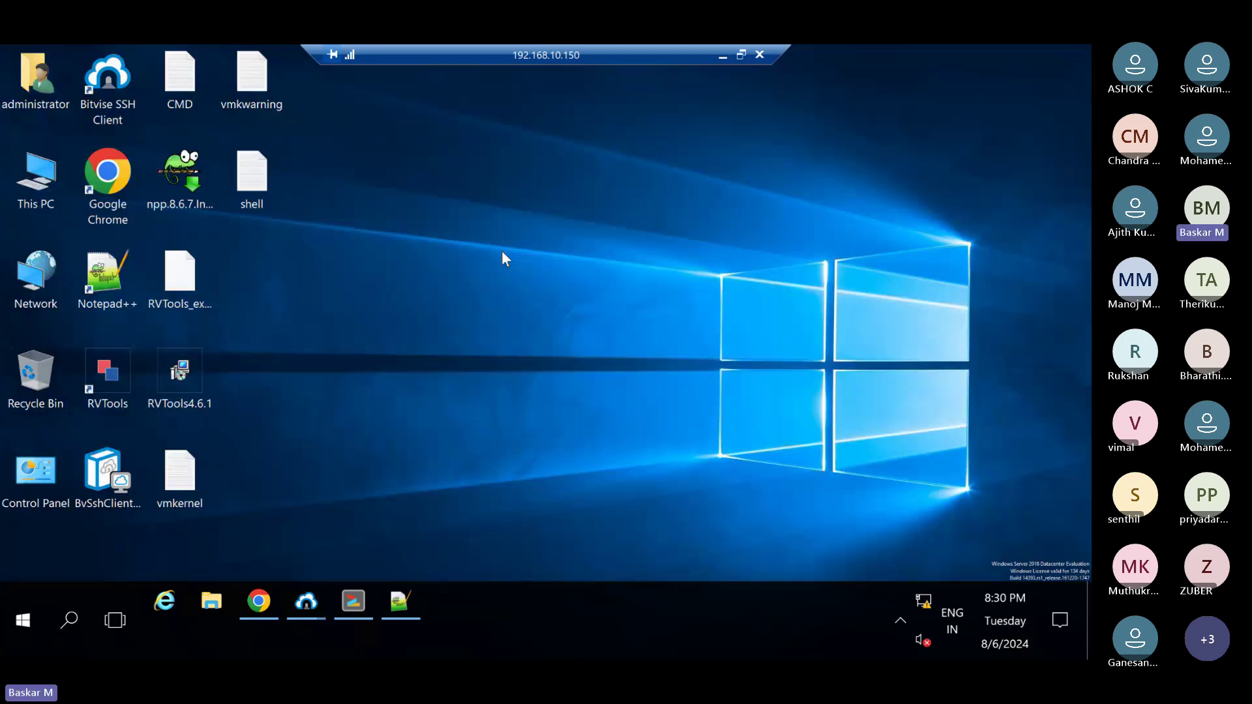
left_click(408, 592)
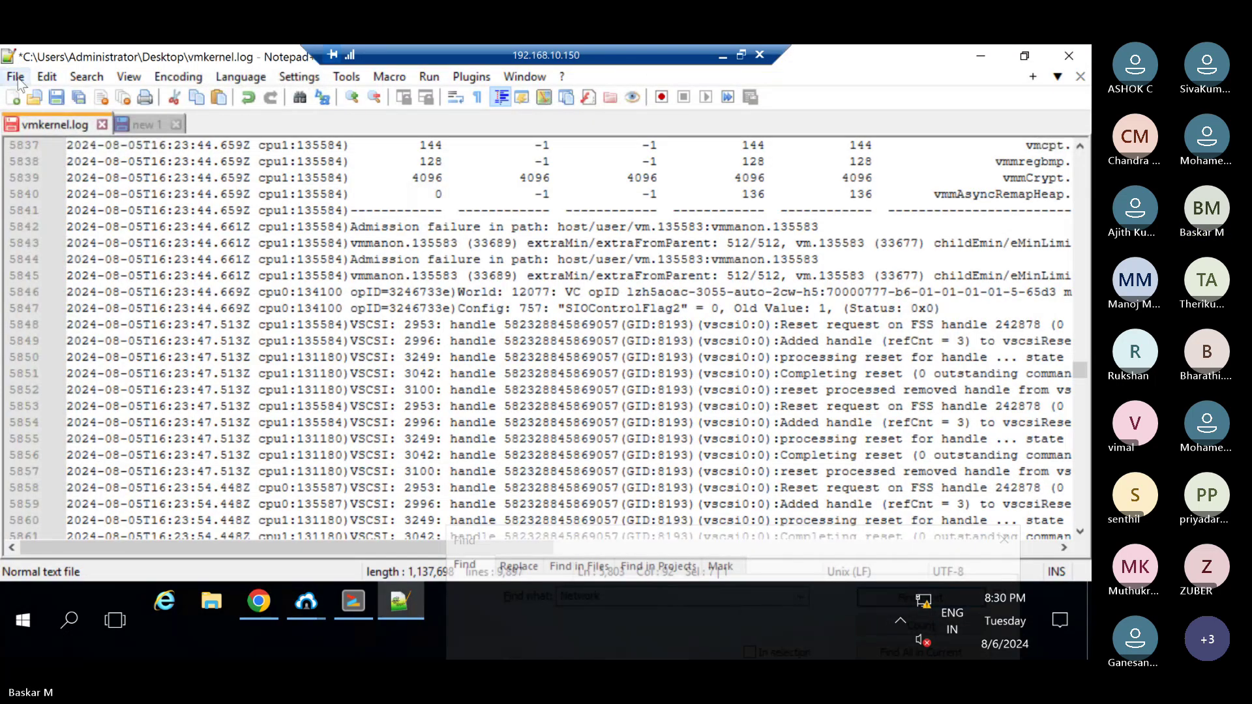
left_click(15, 77)
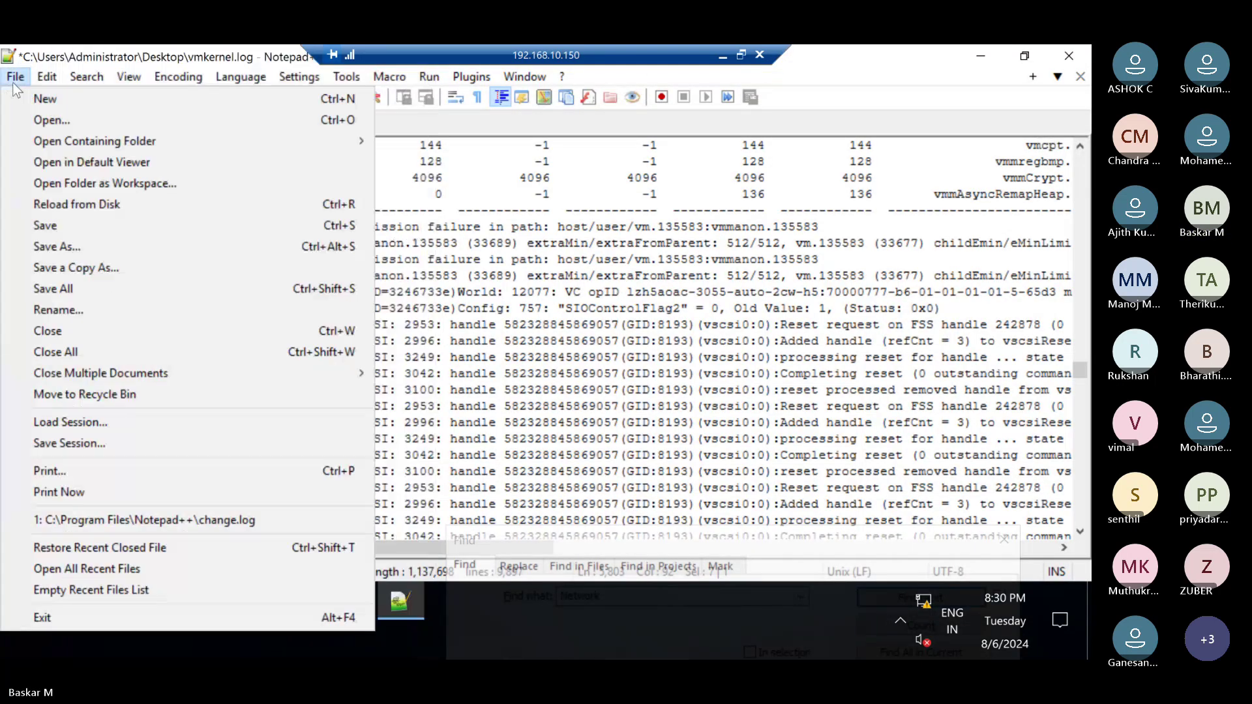
left_click(58, 119)
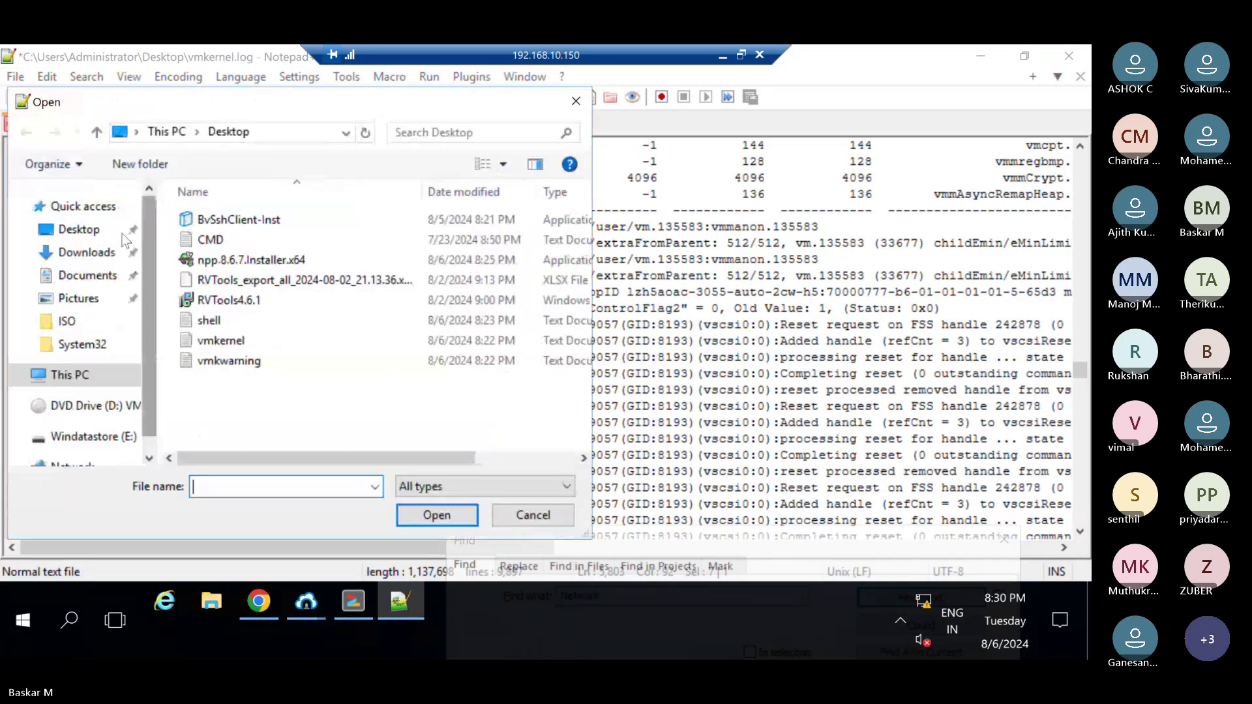
left_click(223, 320)
double_click(223, 320)
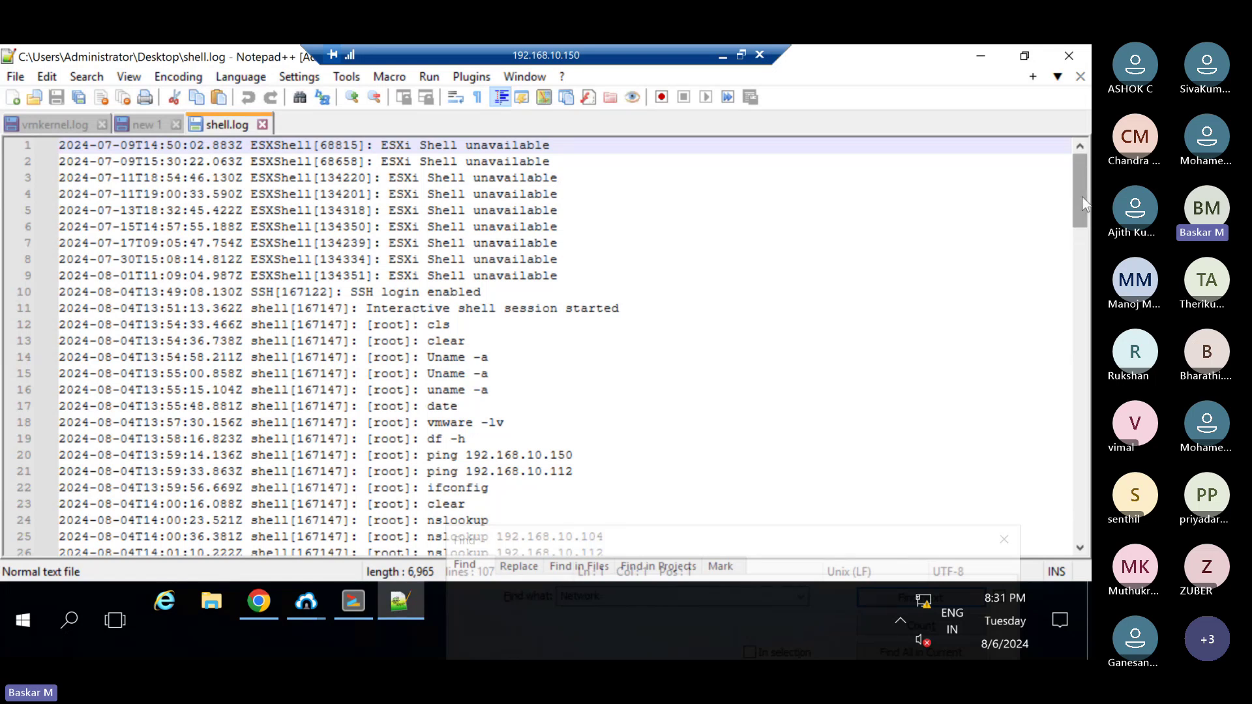
Go to the end of shell.log and examine the most recent shell sessions and the root commands recorded there.
left_click_drag(1082, 197, 995, 444)
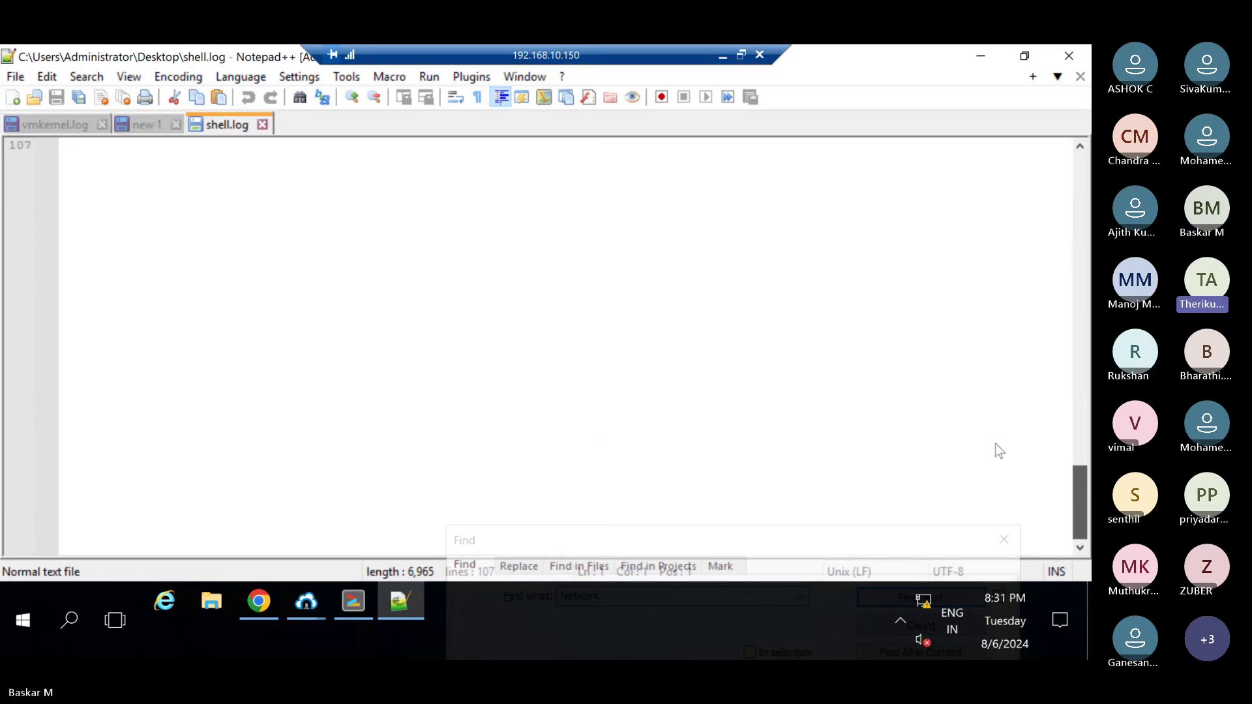
scroll(896, 337, "up", 13)
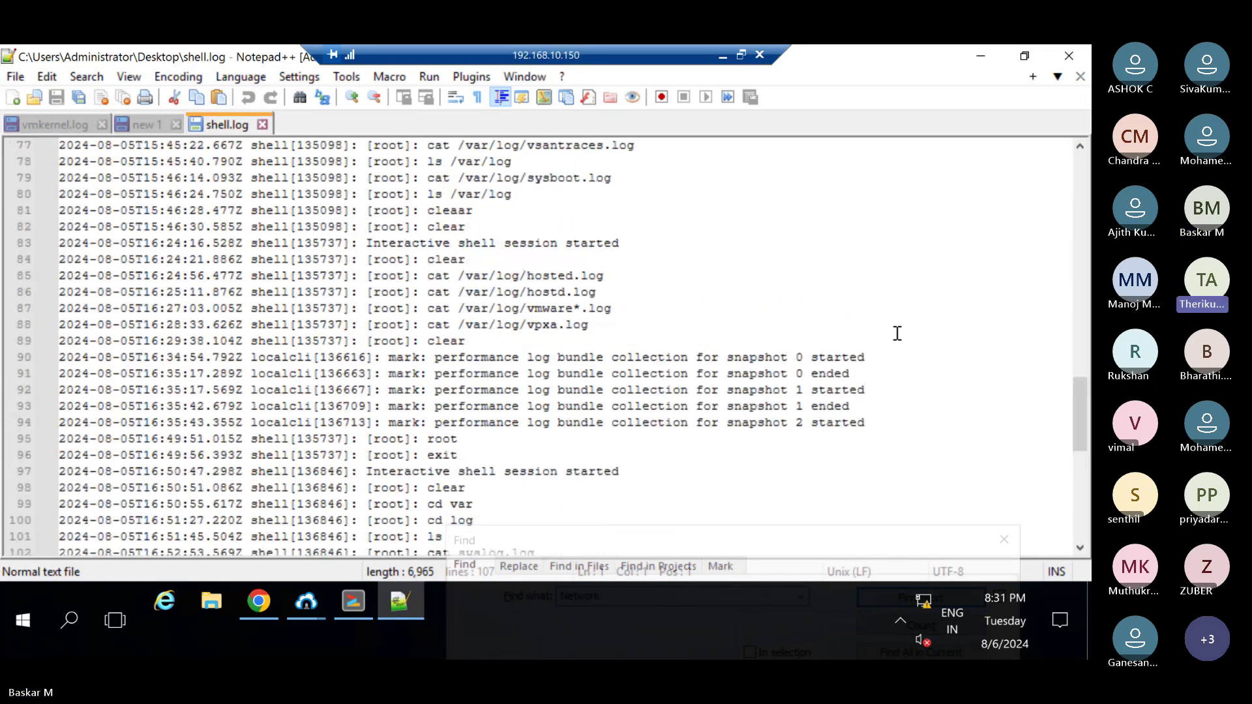
scroll(897, 333, "down", 3)
scroll(897, 332, "down", 4)
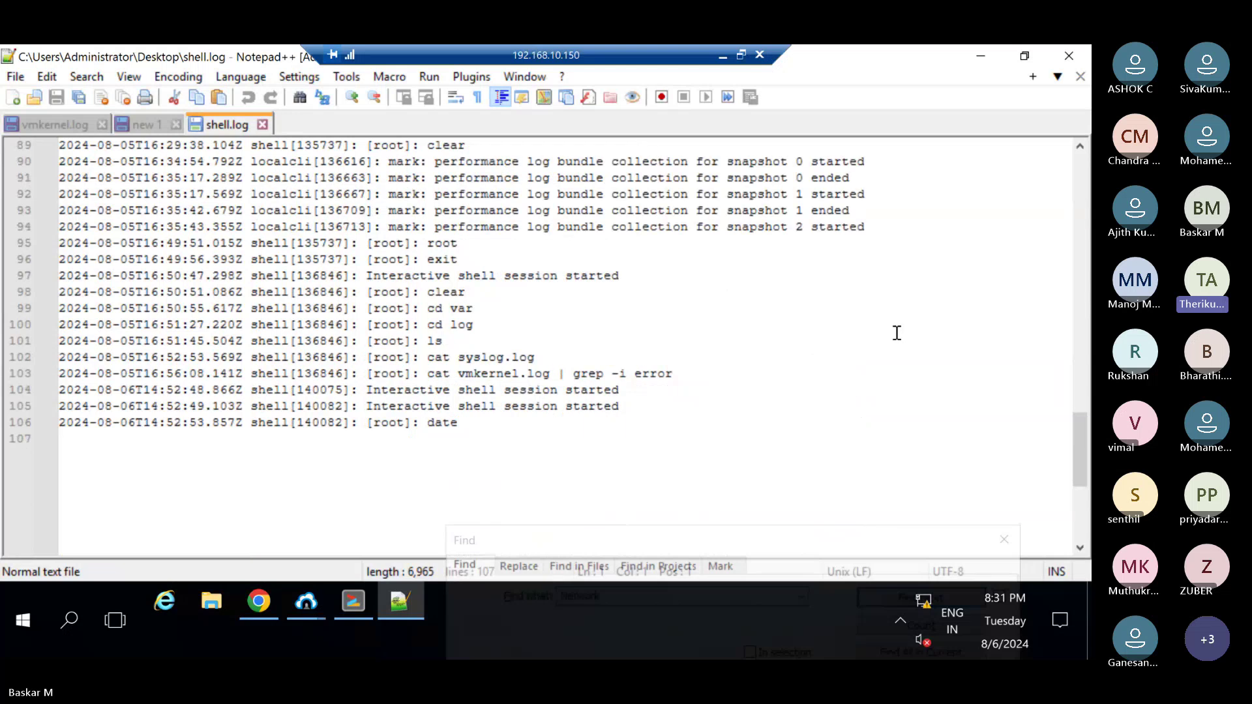
left_click_drag(459, 423, 387, 407)
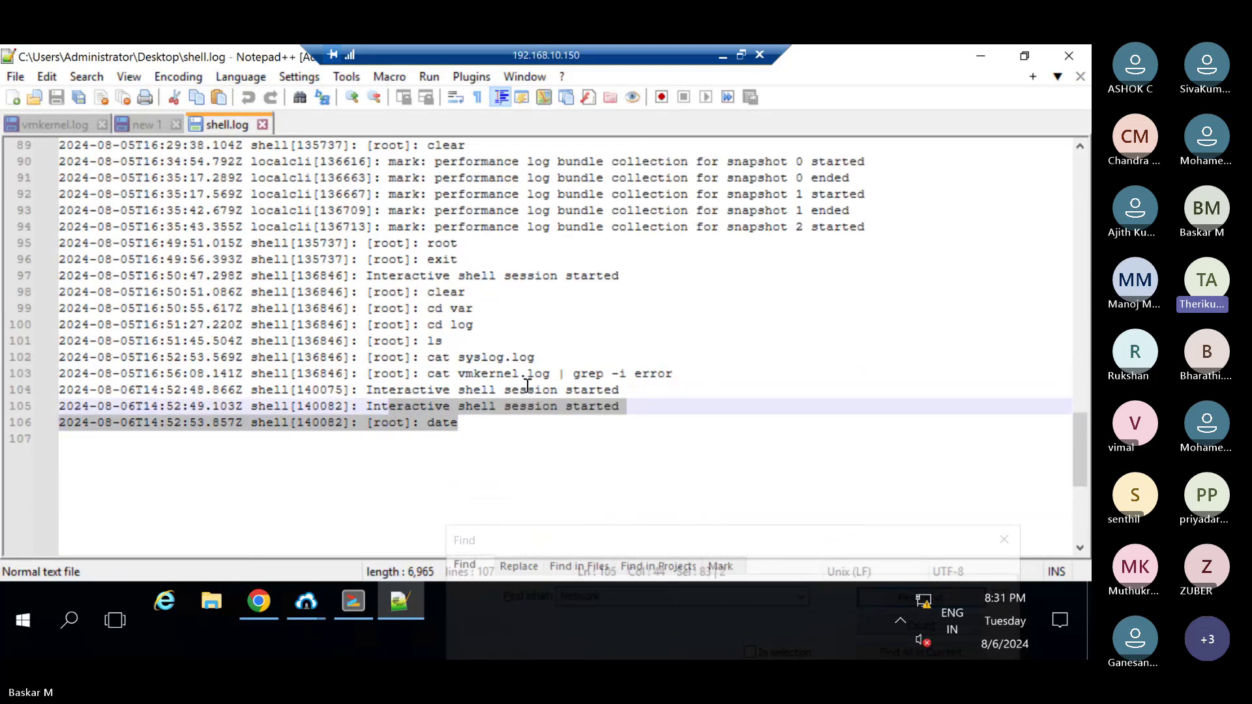
left_click(501, 400)
left_click(443, 292)
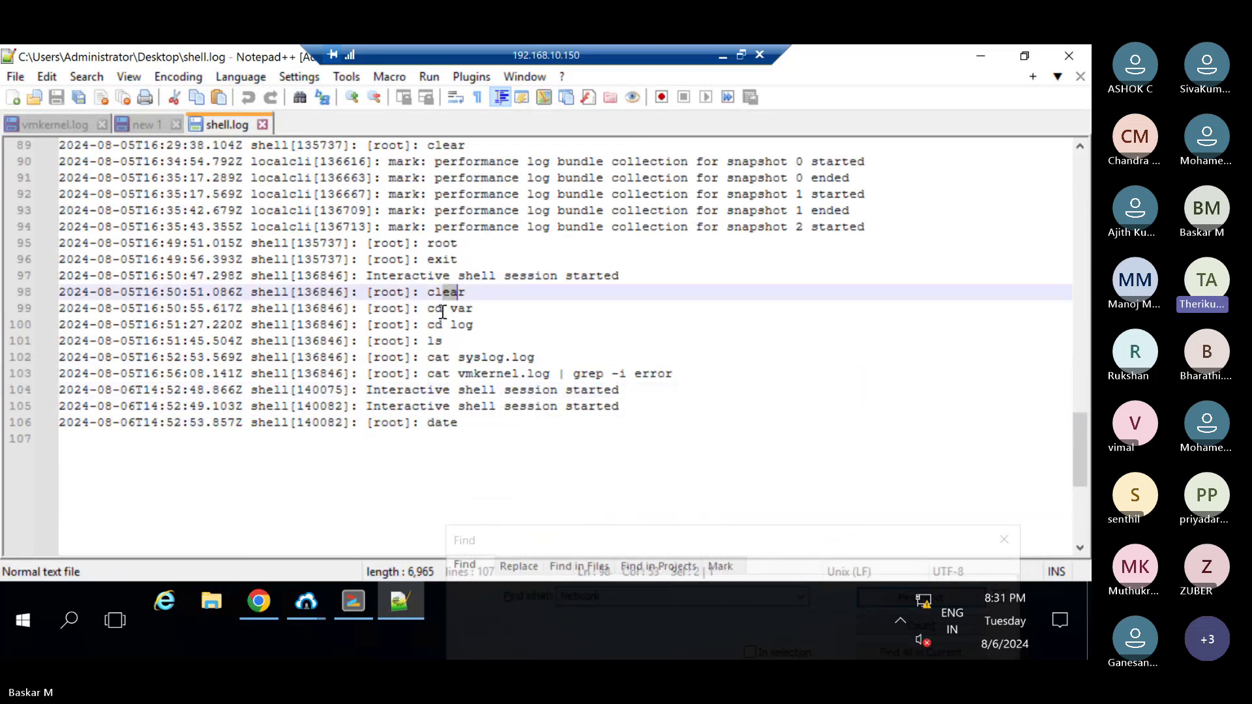
left_click(454, 310)
left_click_drag(445, 324, 464, 325)
left_click(438, 356)
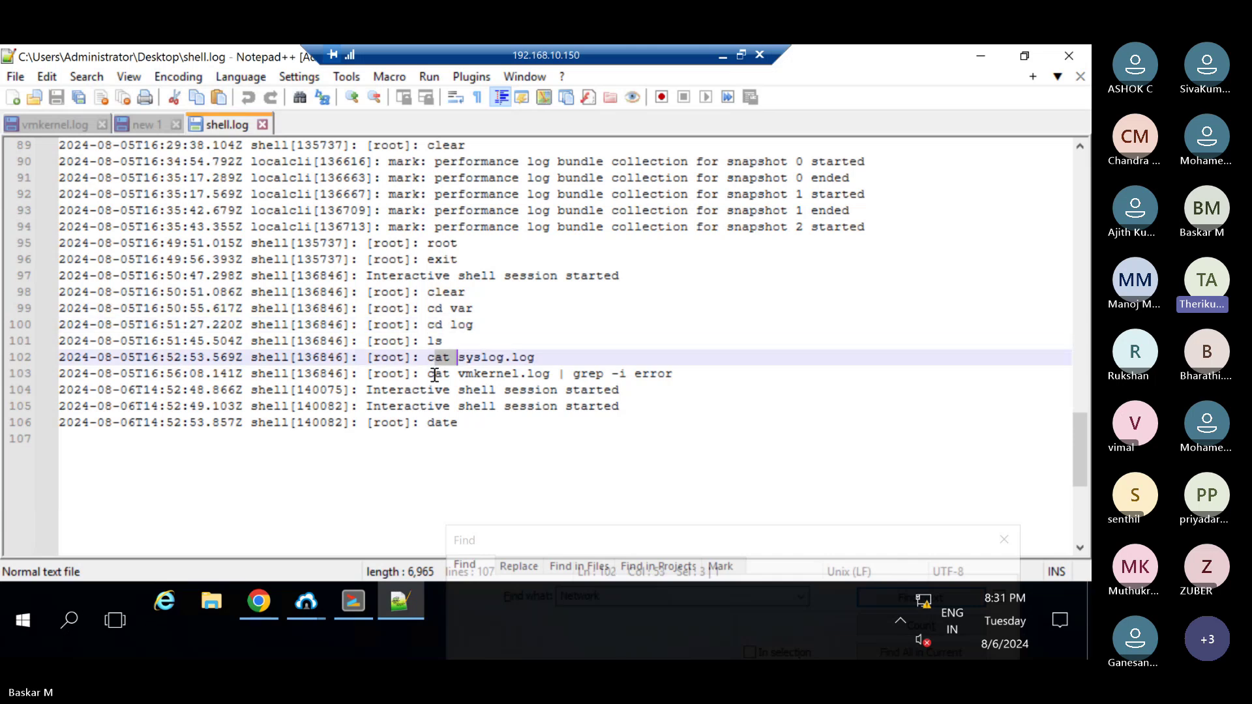
left_click(438, 373)
left_click_drag(436, 390, 466, 407)
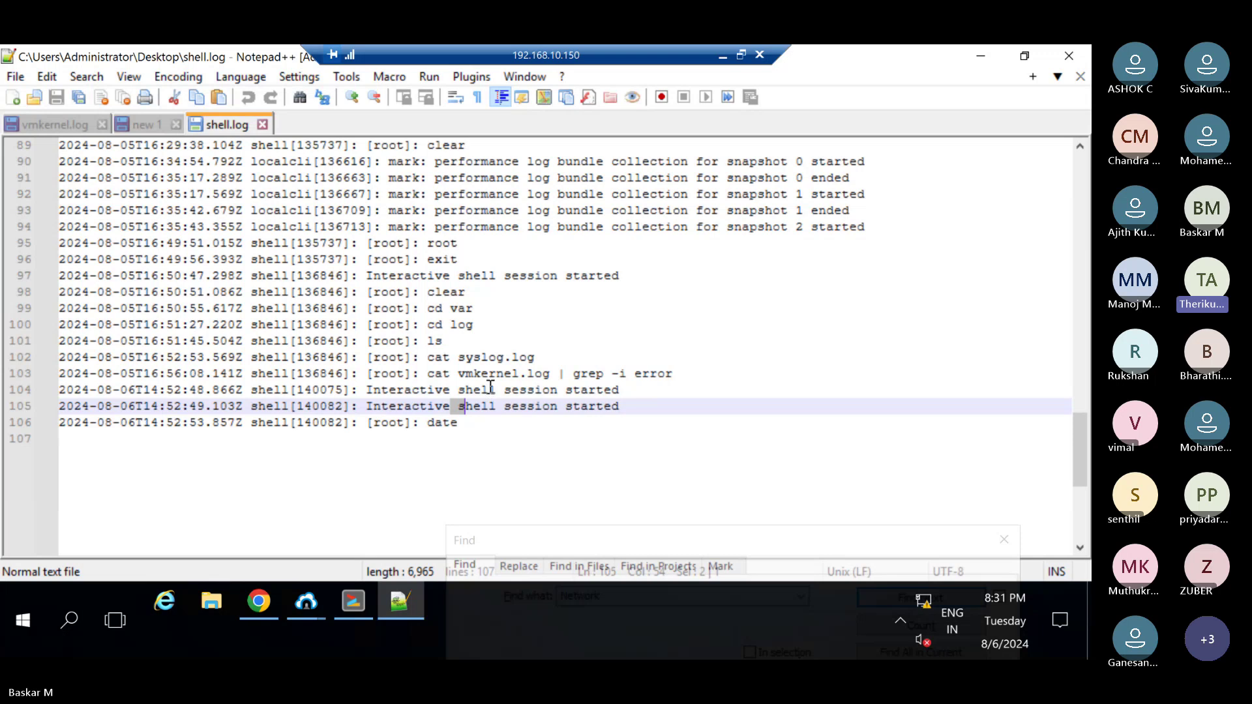
Look back through the older command history in shell.log and return to its last entries.
scroll(490, 387, "up", 2)
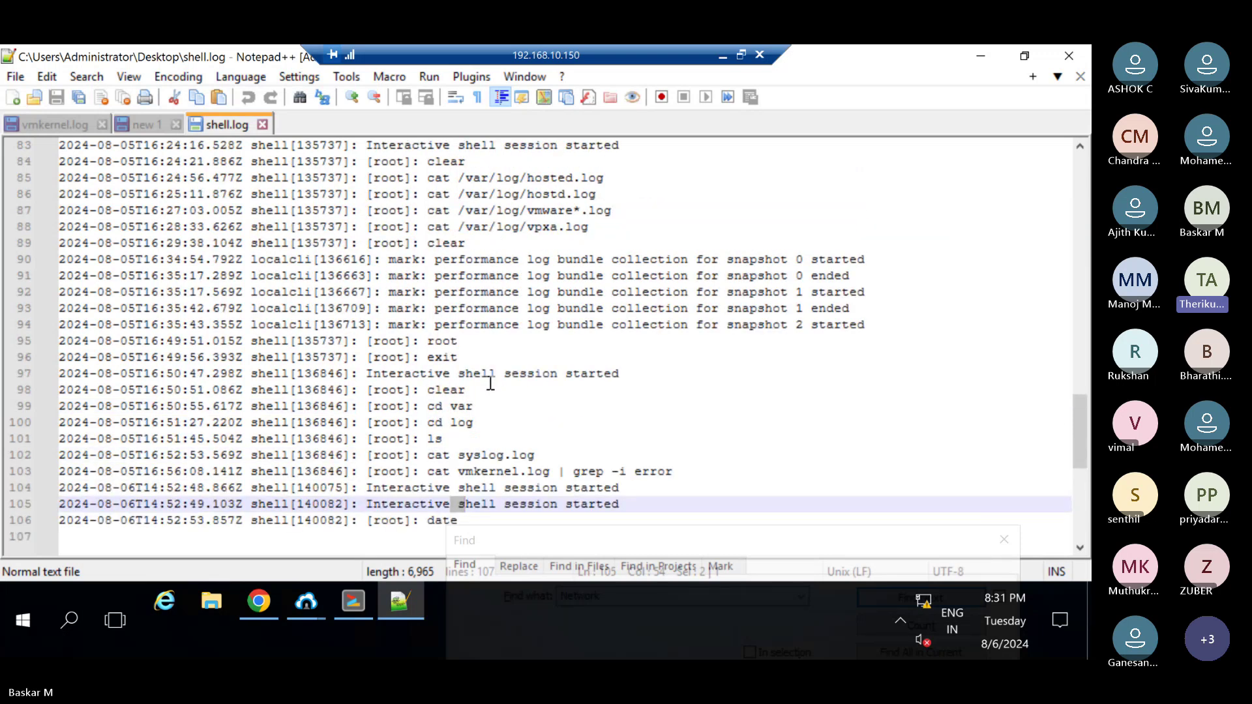
scroll(491, 384, "down", 1)
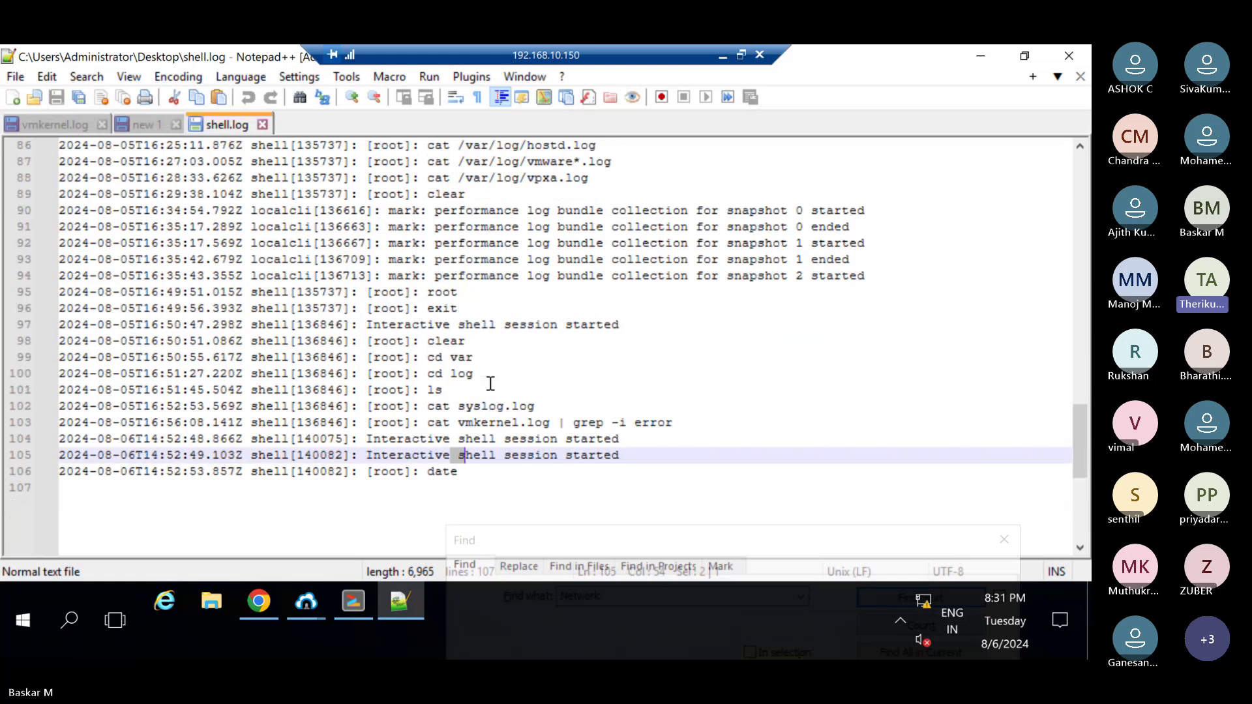
scroll(490, 384, "up", 11)
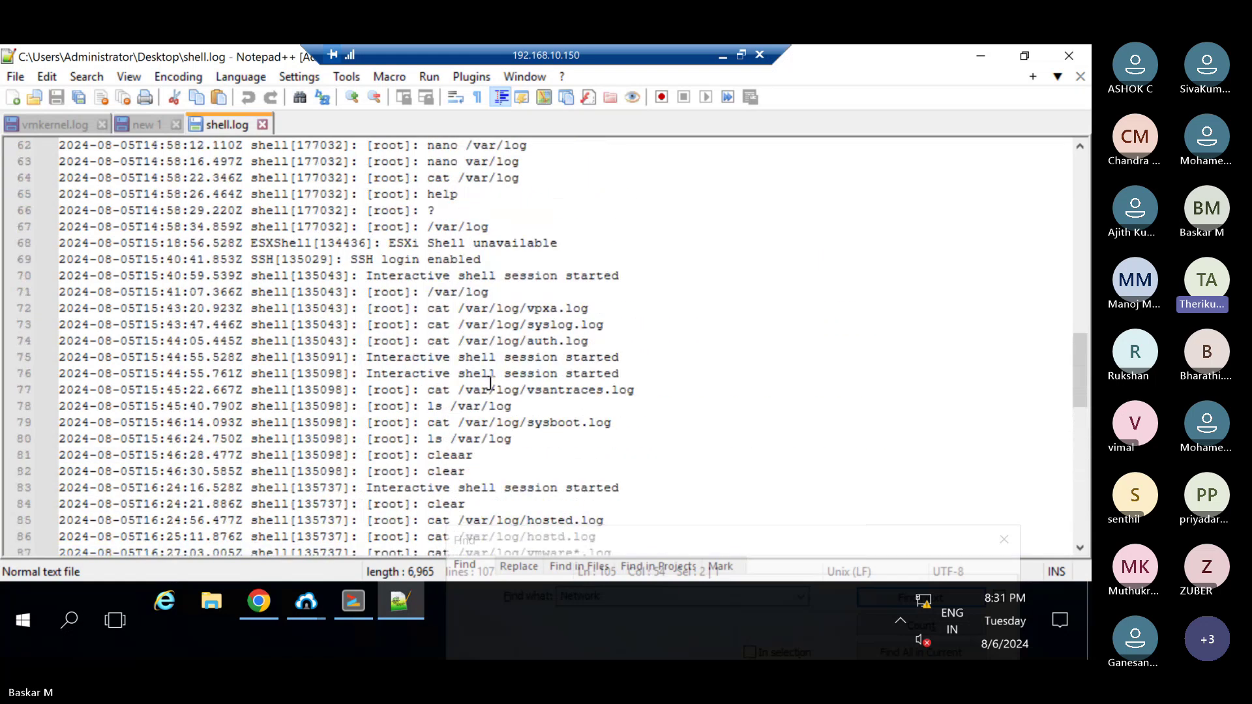
scroll(490, 381, "up", 3)
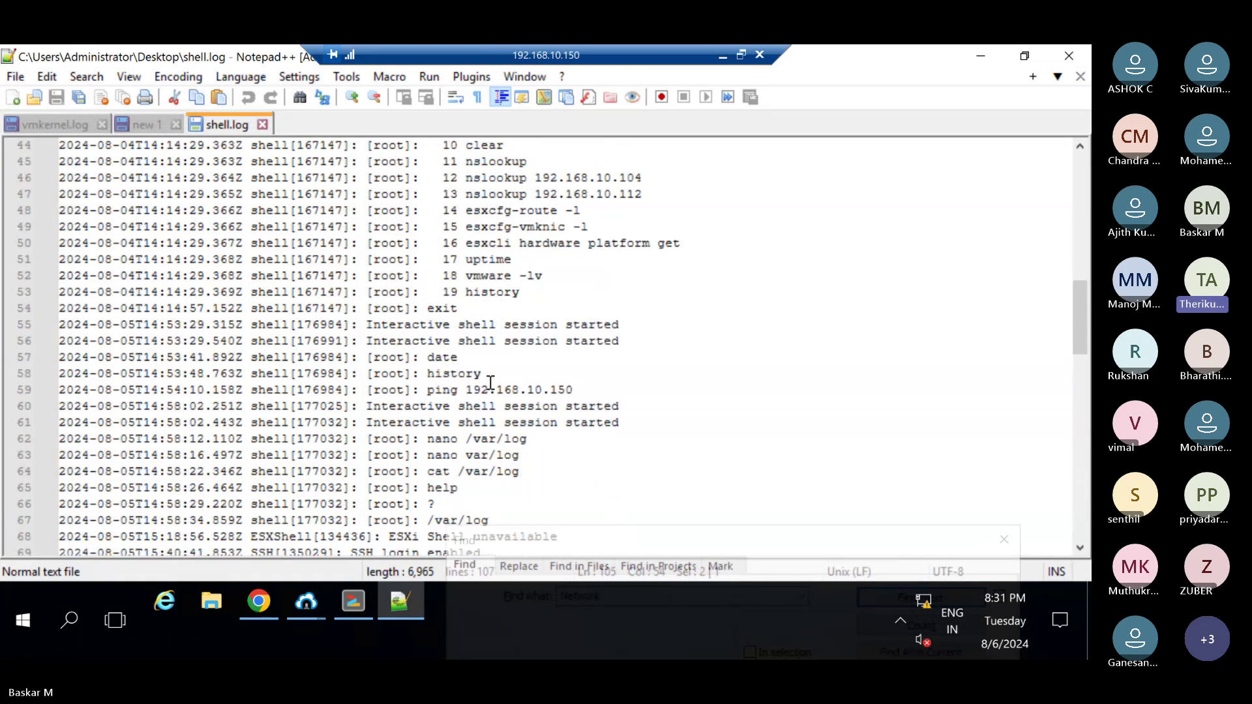
scroll(490, 383, "up", 1)
scroll(490, 384, "up", 3)
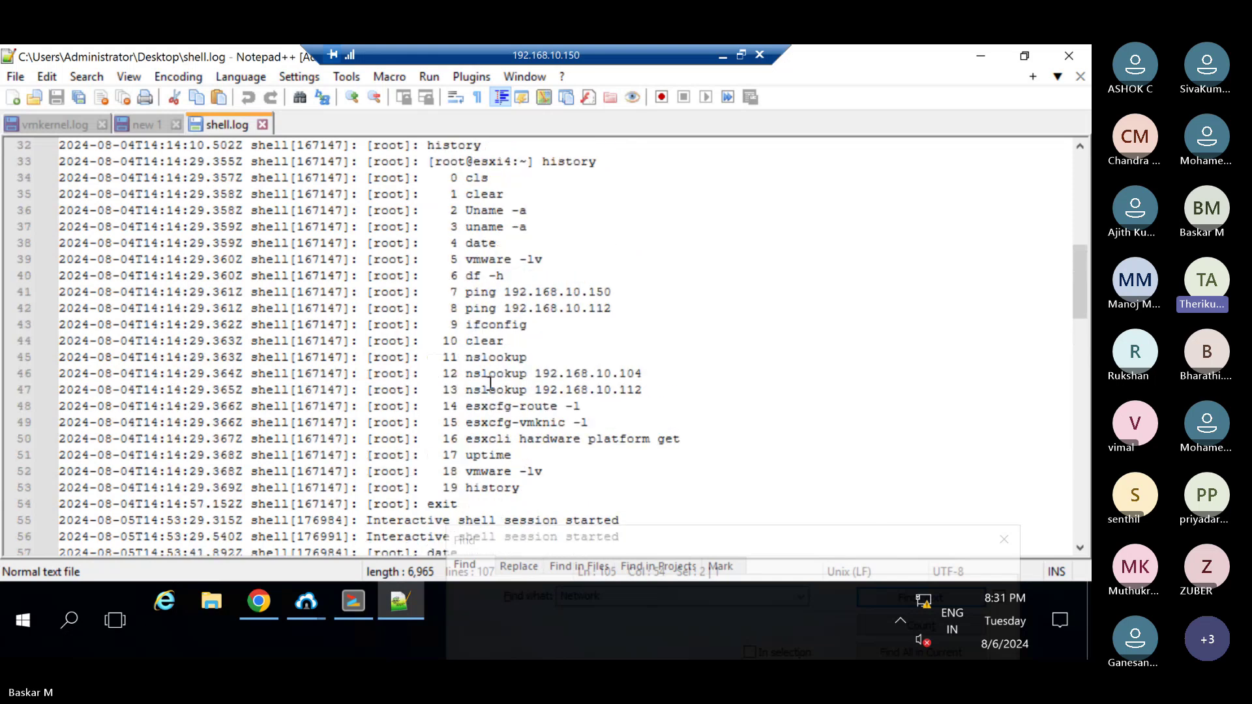
scroll(490, 382, "down", 19)
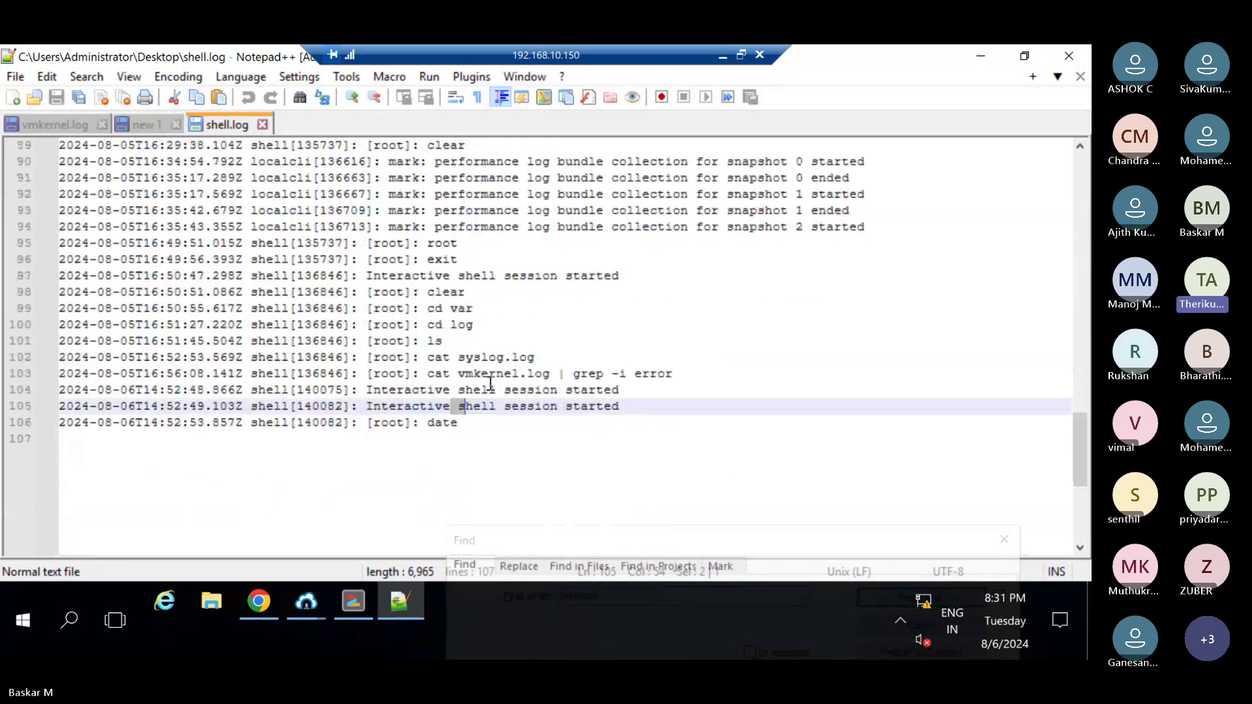
Highlight the final date command in shell.log and review the cat, cd and clear commands logged before it.
left_click_drag(459, 423, 61, 427)
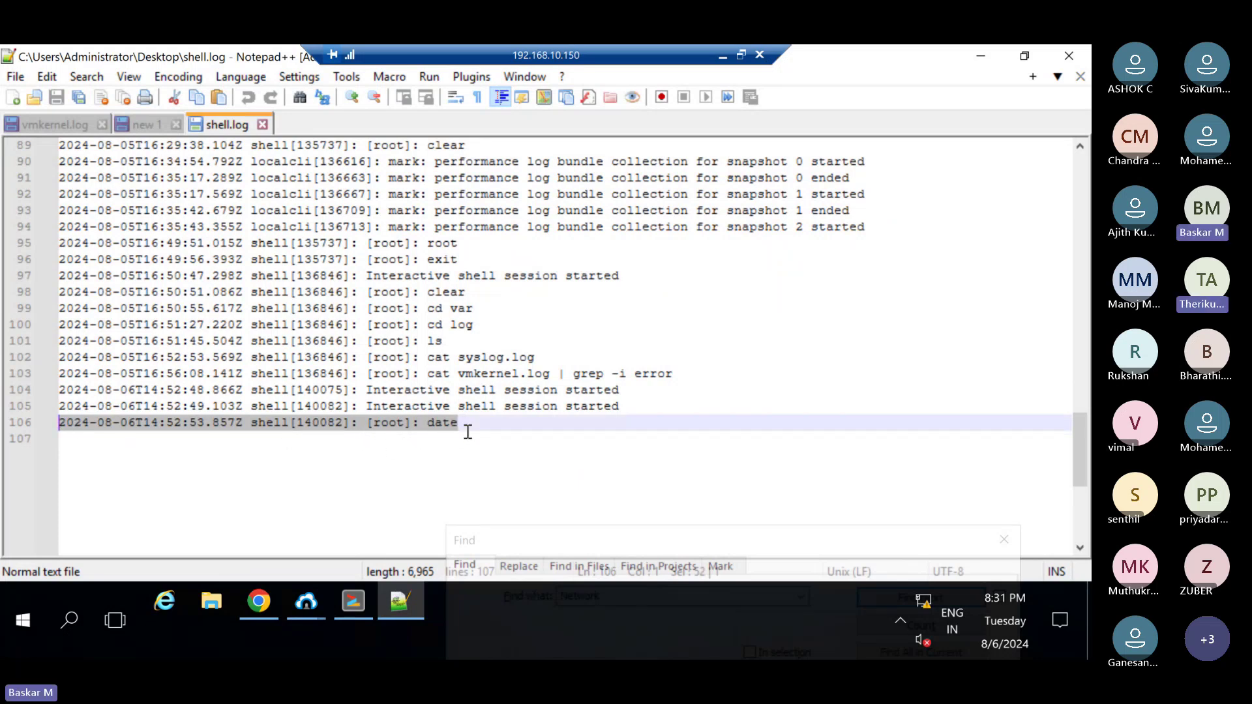
left_click_drag(468, 433, 426, 429)
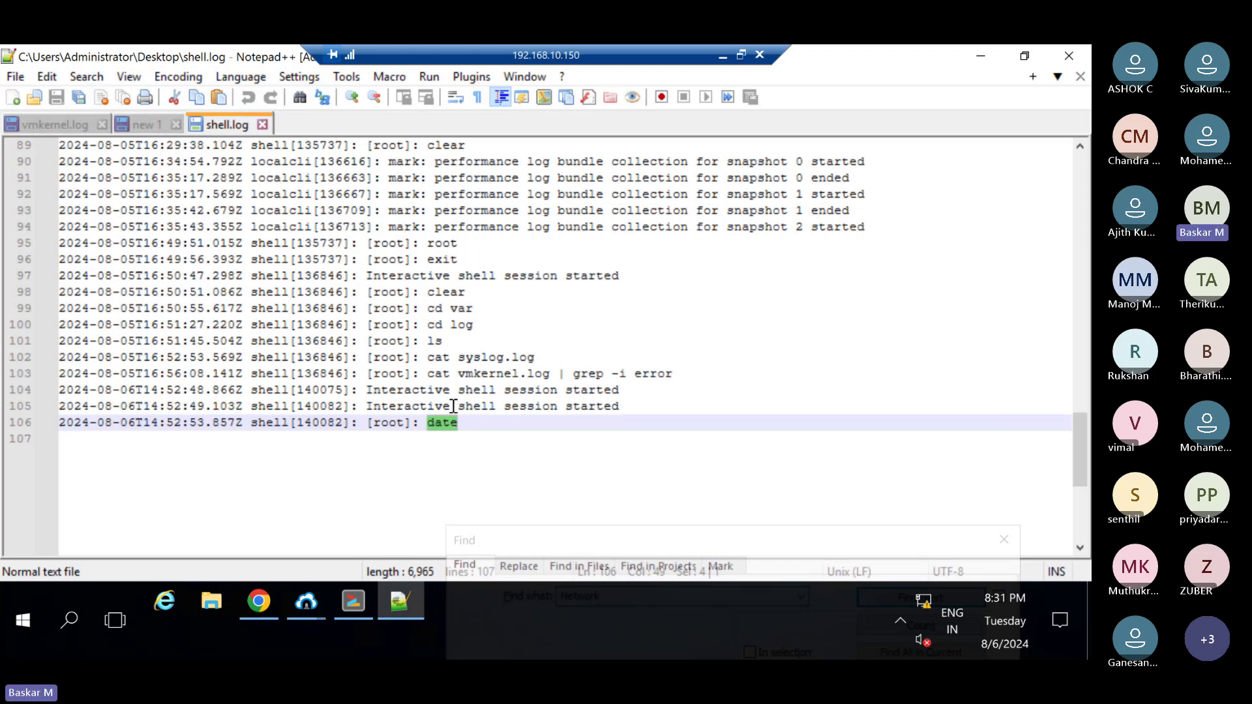
left_click_drag(676, 379, 411, 357)
left_click(453, 352)
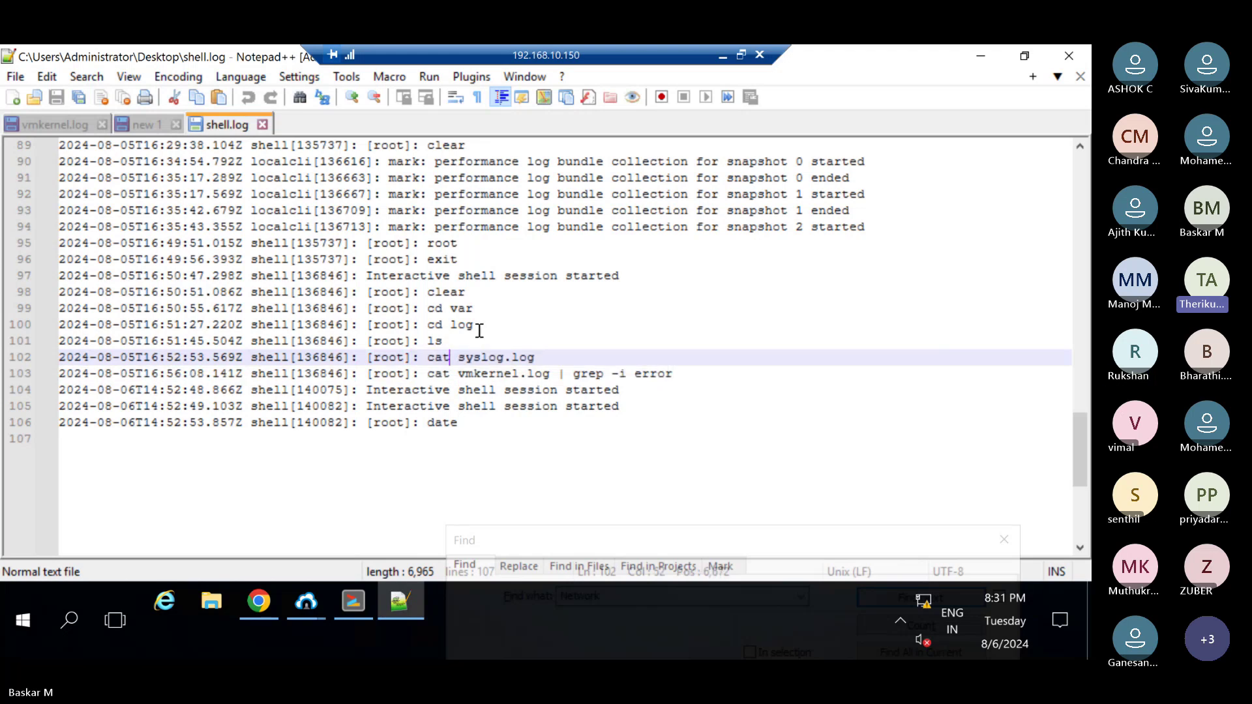
key("Up")
key("Up")
key("Up")
key("Up")
key("shift+Left")
key("shift+Left")
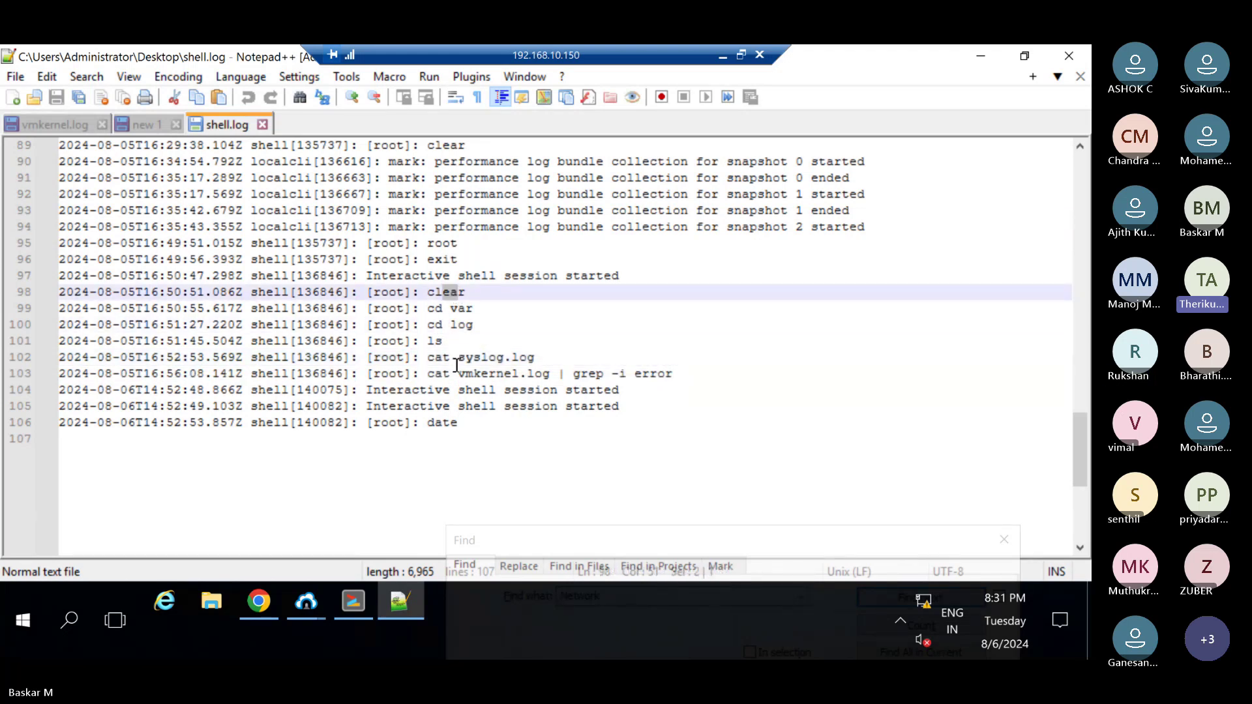
left_click(456, 362)
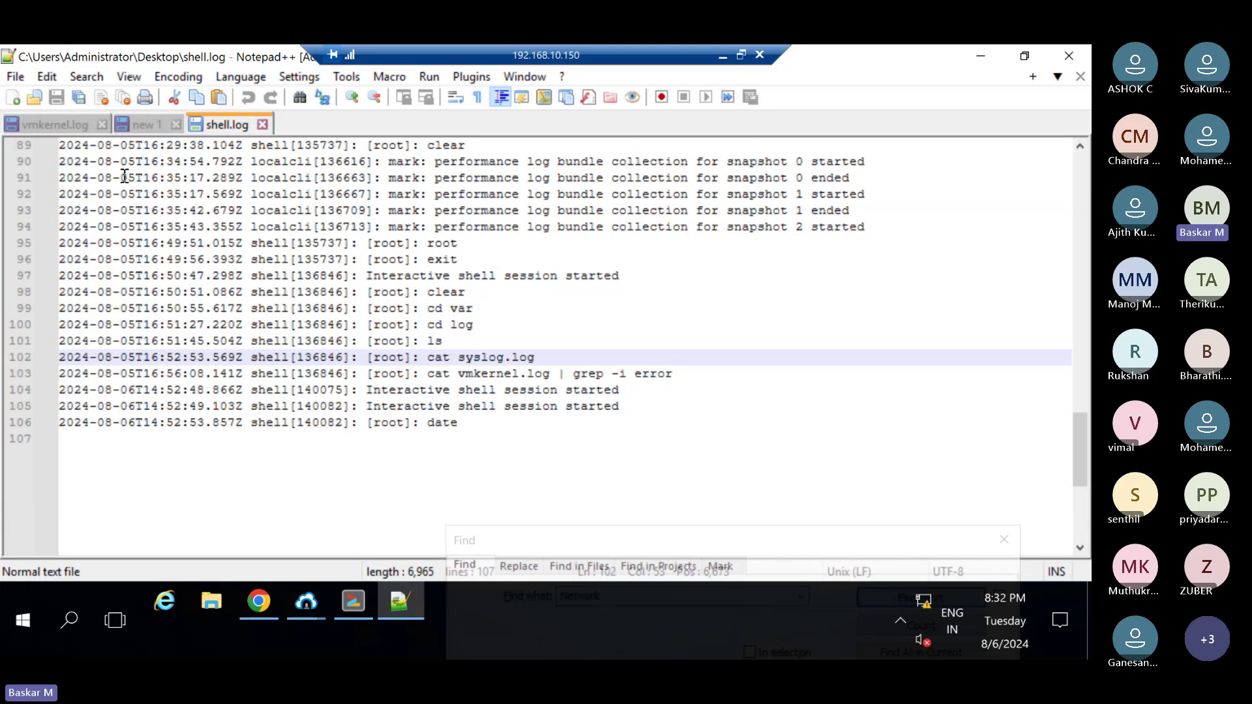
Open vmkwarning.log from the desktop alongside the other logs.
left_click(17, 78)
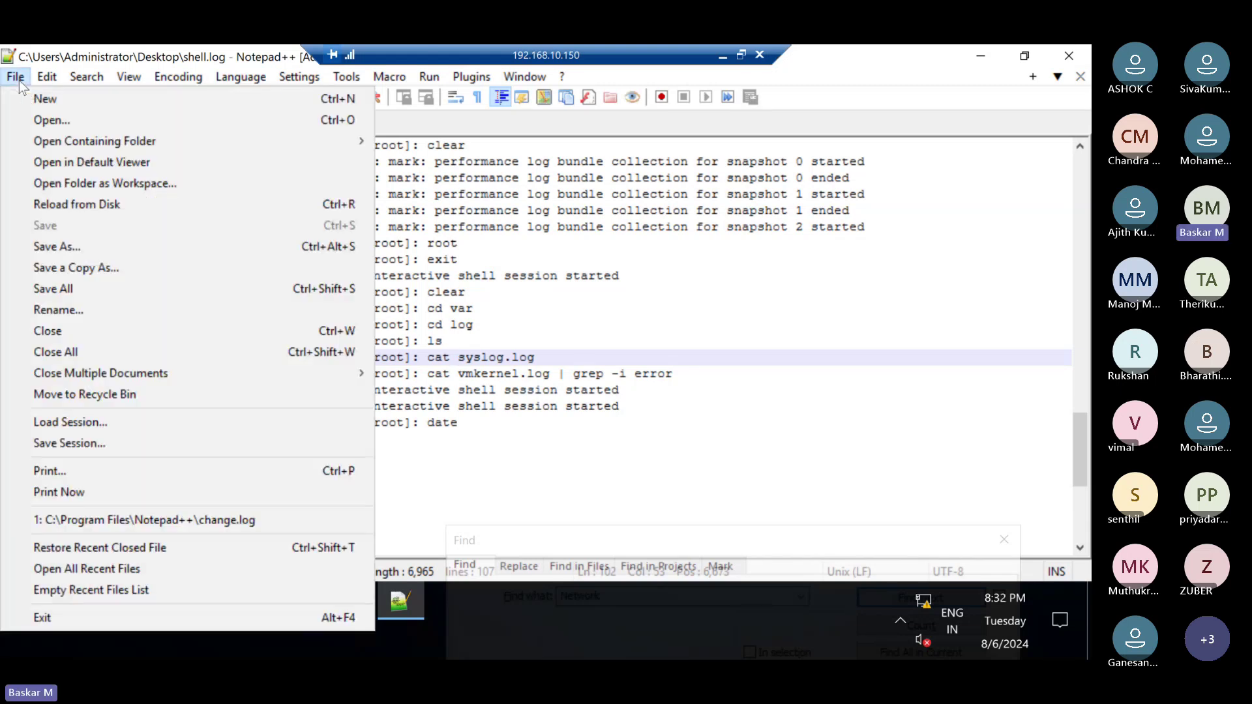
left_click(42, 117)
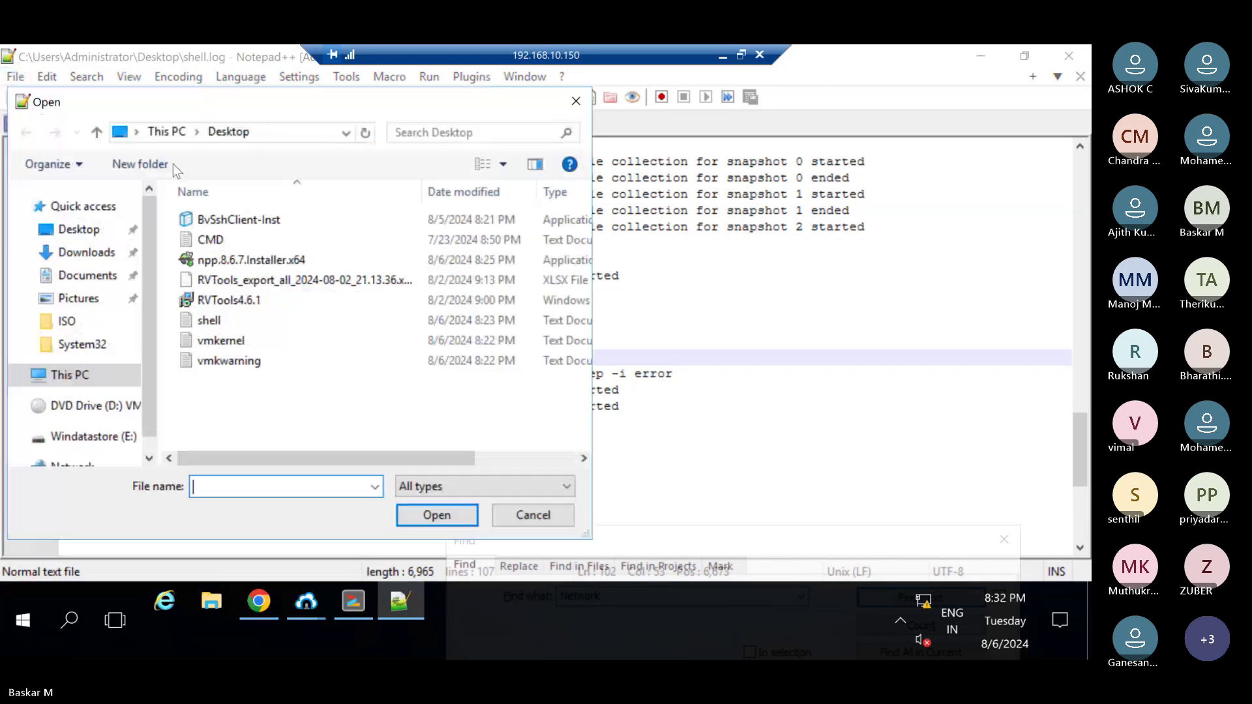
double_click(246, 363)
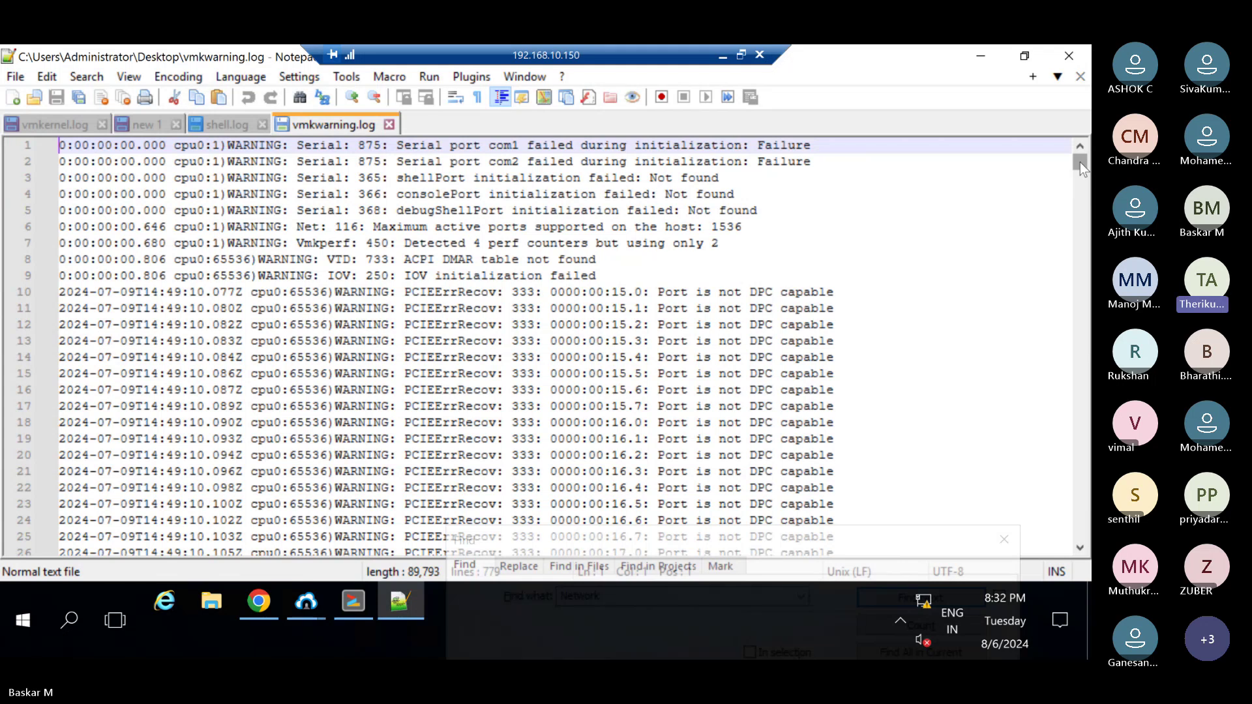
Go to the end of vmkwarning.log and look through the most recent warning entries.
scroll(1080, 161, "down", 1)
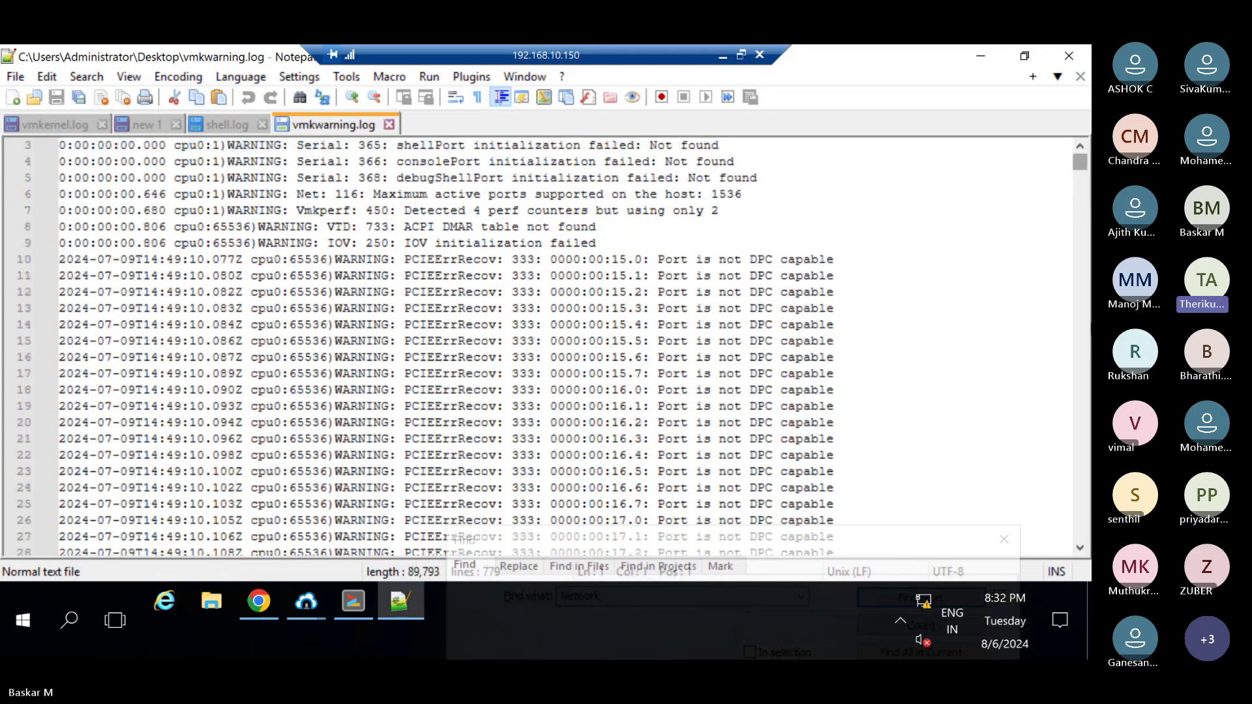
left_click_drag(1079, 162, 1080, 518)
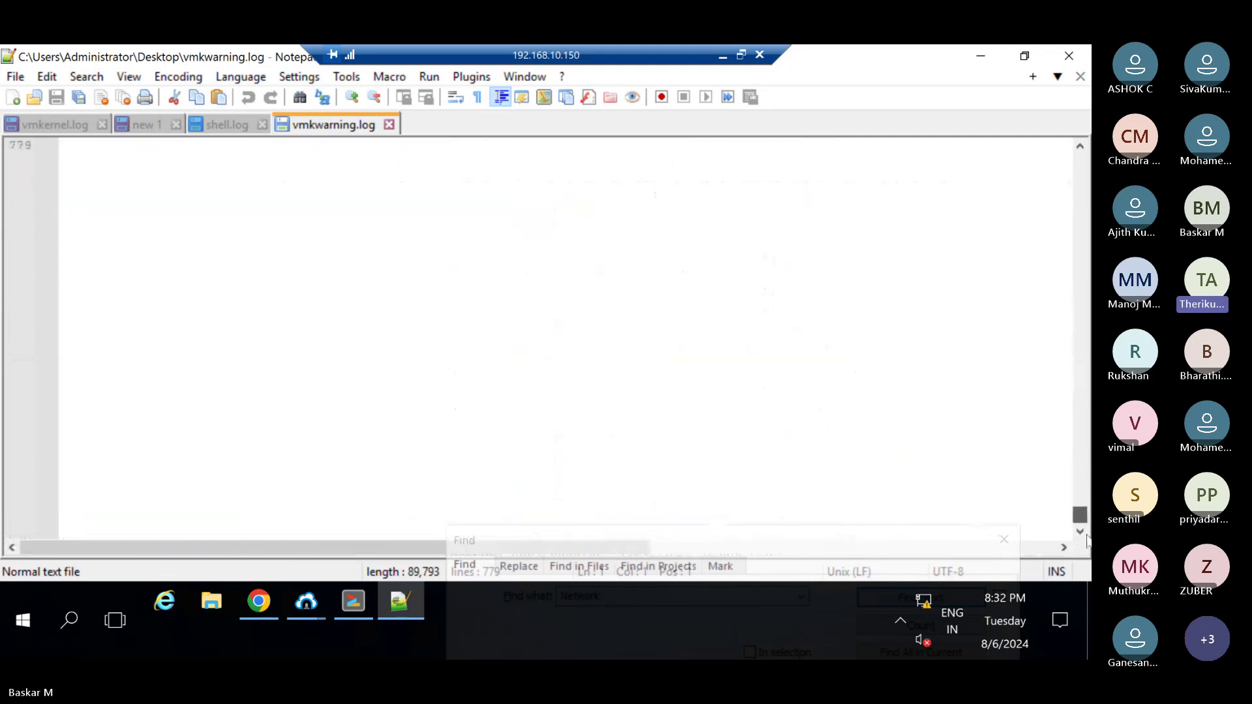
scroll(897, 391, "up", 5)
scroll(897, 395, "up", 5)
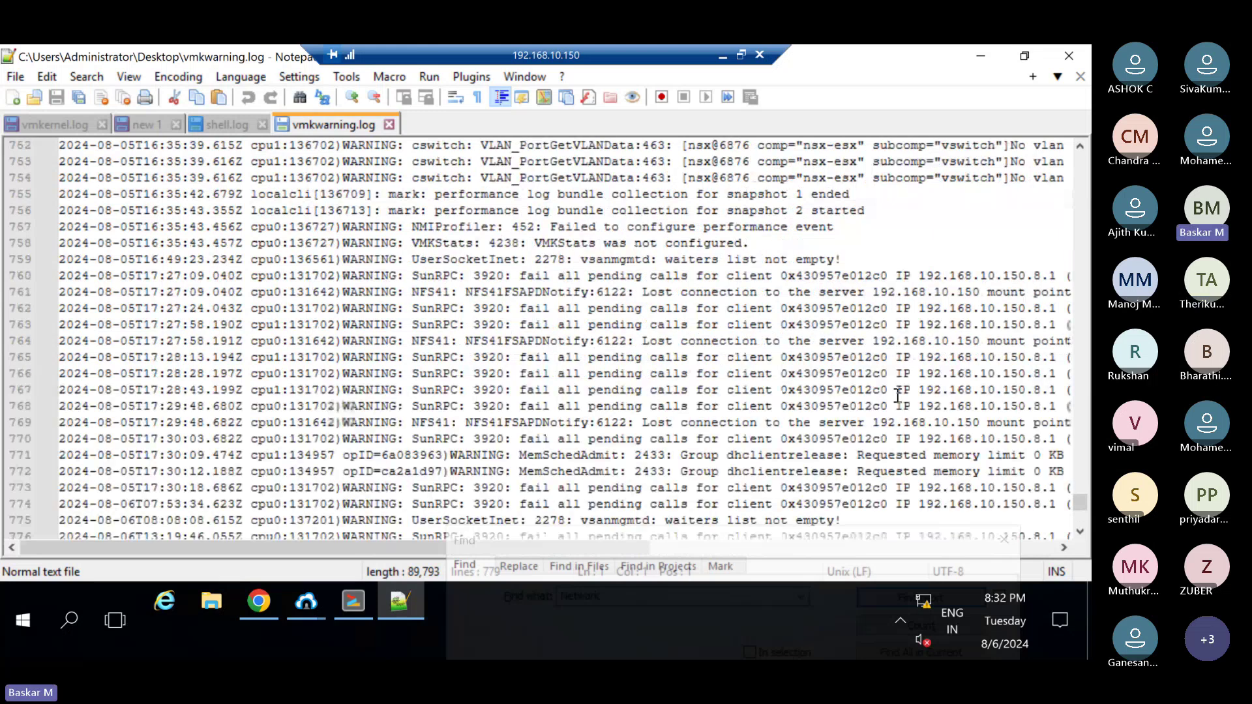
scroll(897, 395, "down", 3)
scroll(897, 395, "down", 2)
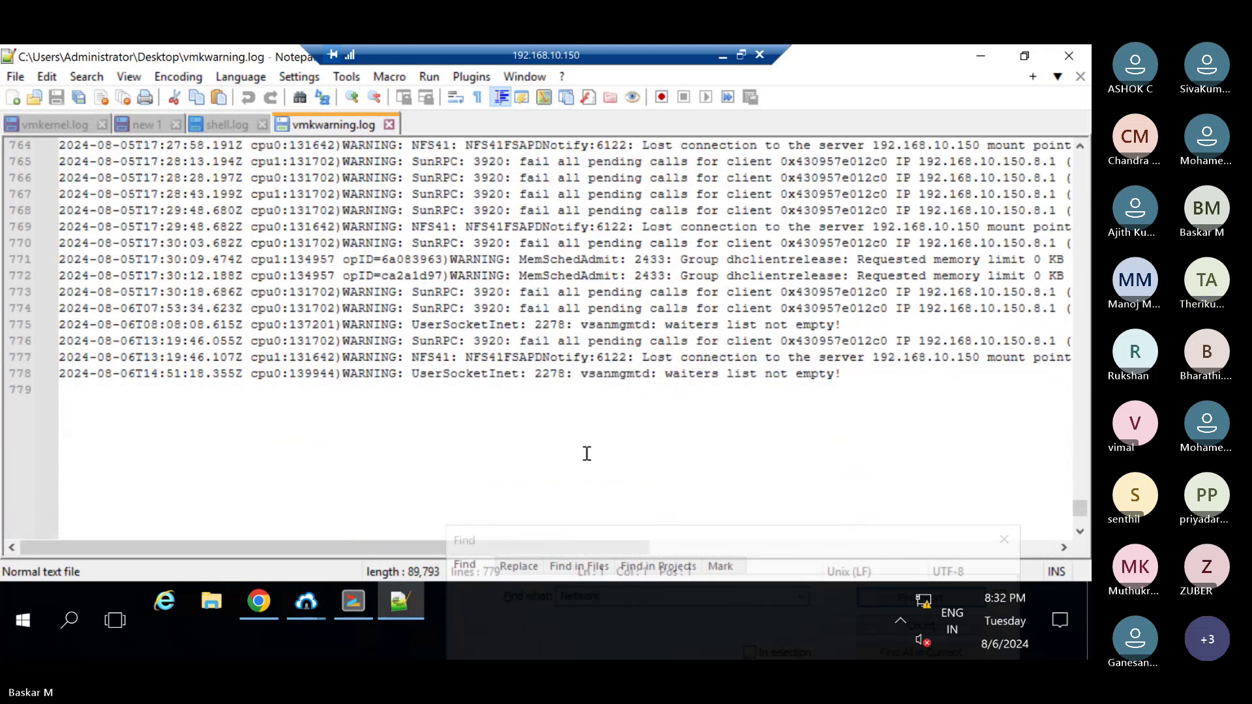
scroll(586, 454, "up", 1)
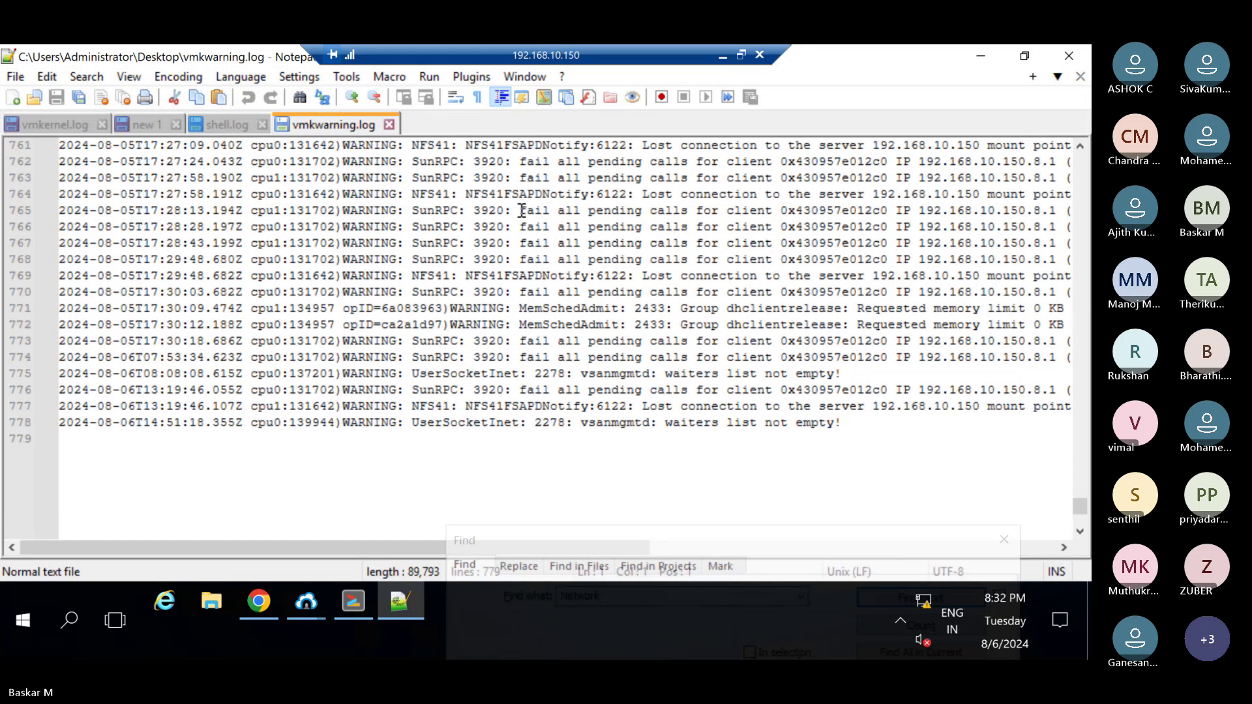
Highlight the SunRPC "fail all pending calls" warning on line 765 and examine the socket status ending that and similar entries.
left_click_drag(525, 210, 1034, 210)
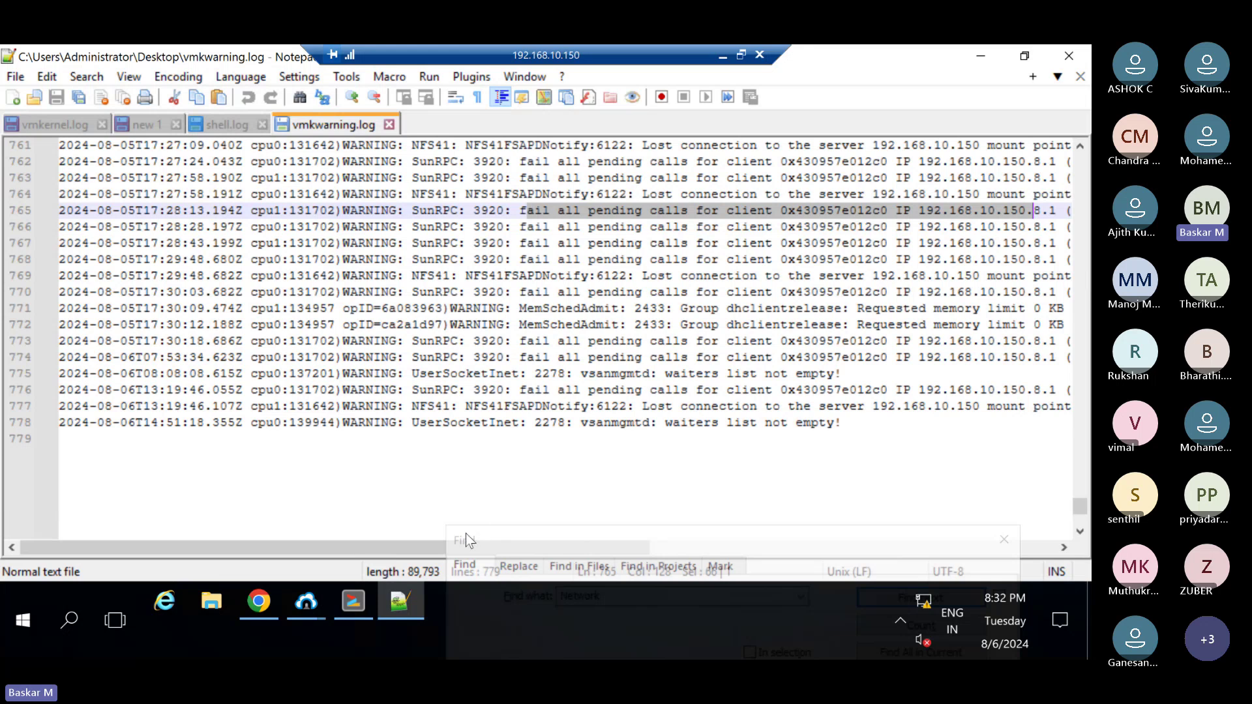
left_click_drag(466, 533, 610, 529)
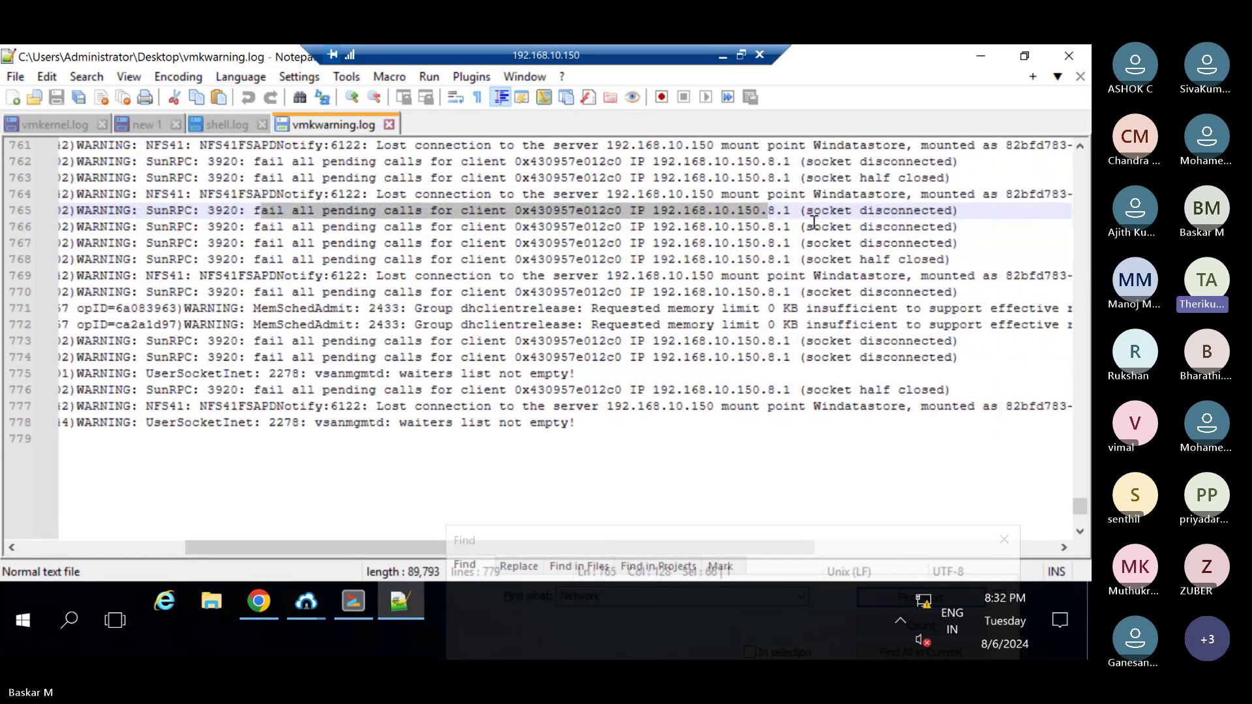
left_click(811, 216)
left_click_drag(808, 210, 921, 210)
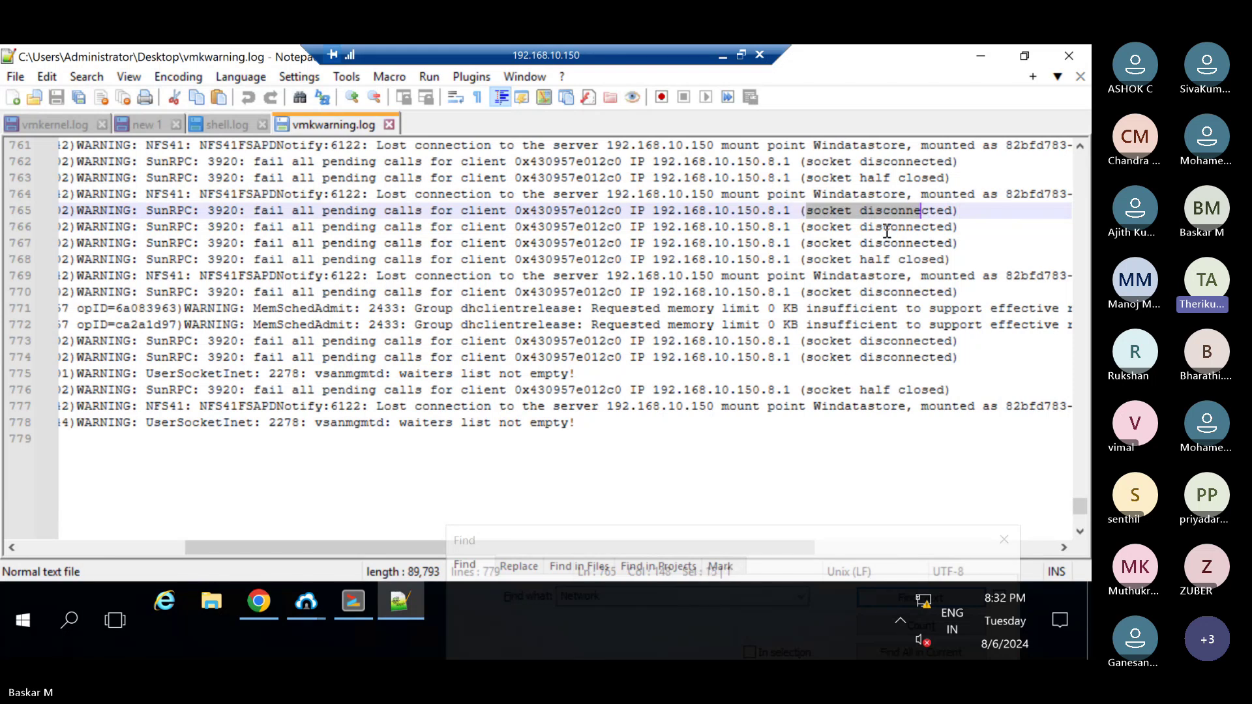
left_click_drag(846, 390, 868, 390)
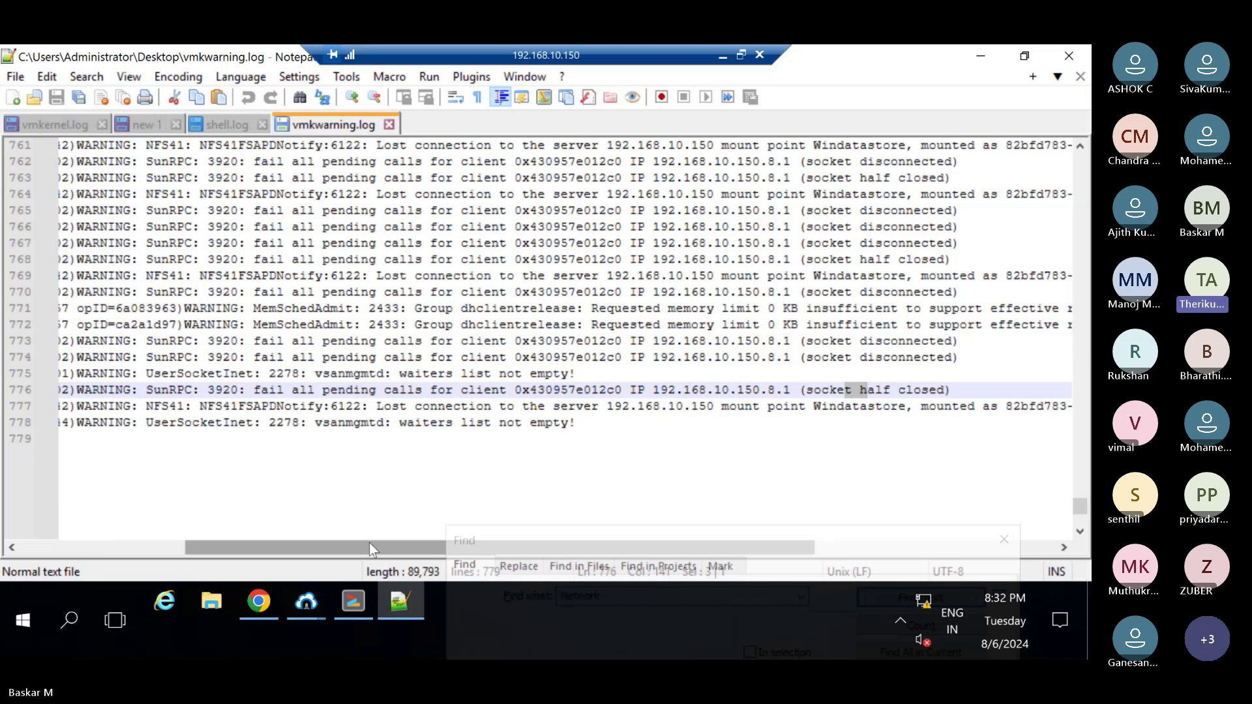
Switch to the Bitvise SFTP window and filter the remote files in /var/log by "sys" instead of the existing filter.
left_click_drag(369, 542, 204, 546)
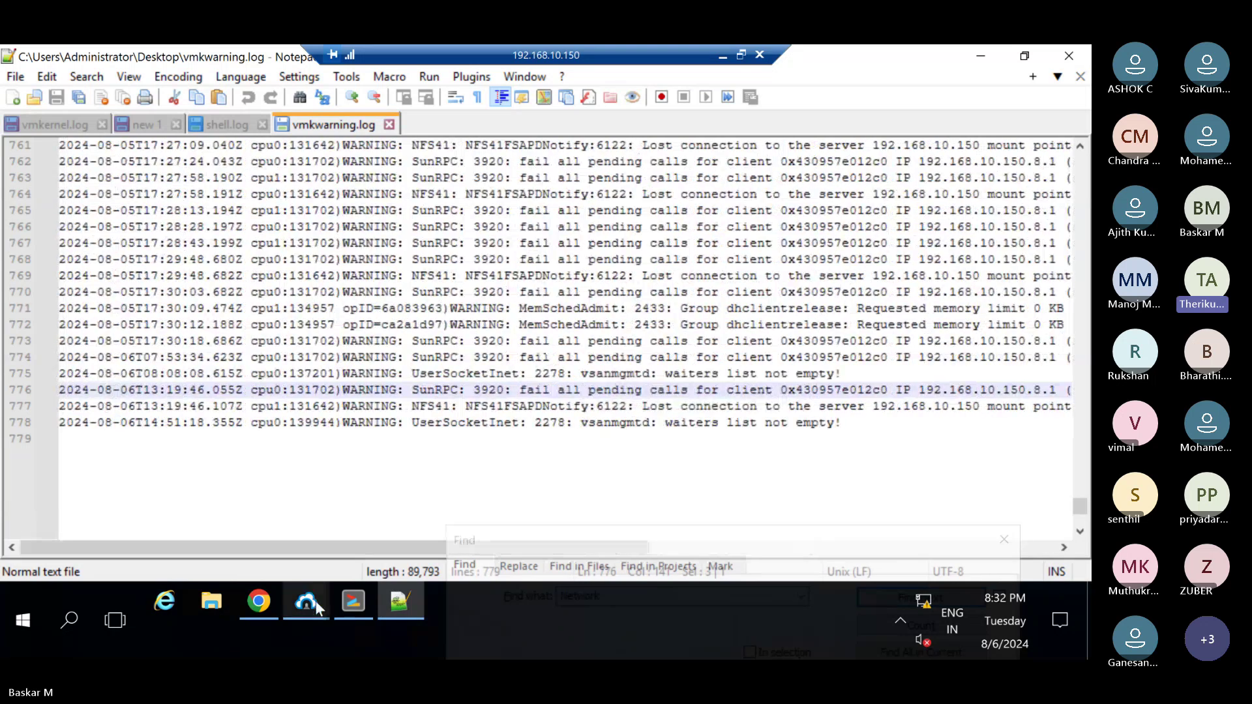
mouse_move(306, 600)
left_click(415, 530)
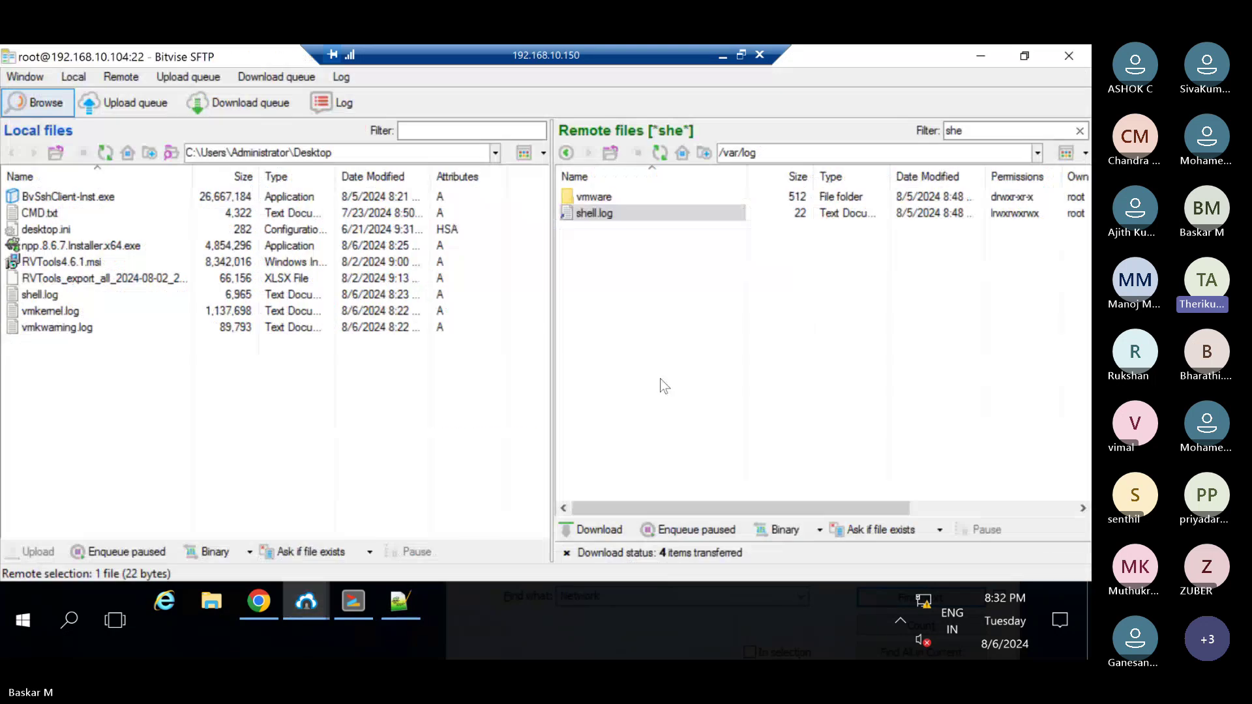
double_click(959, 131)
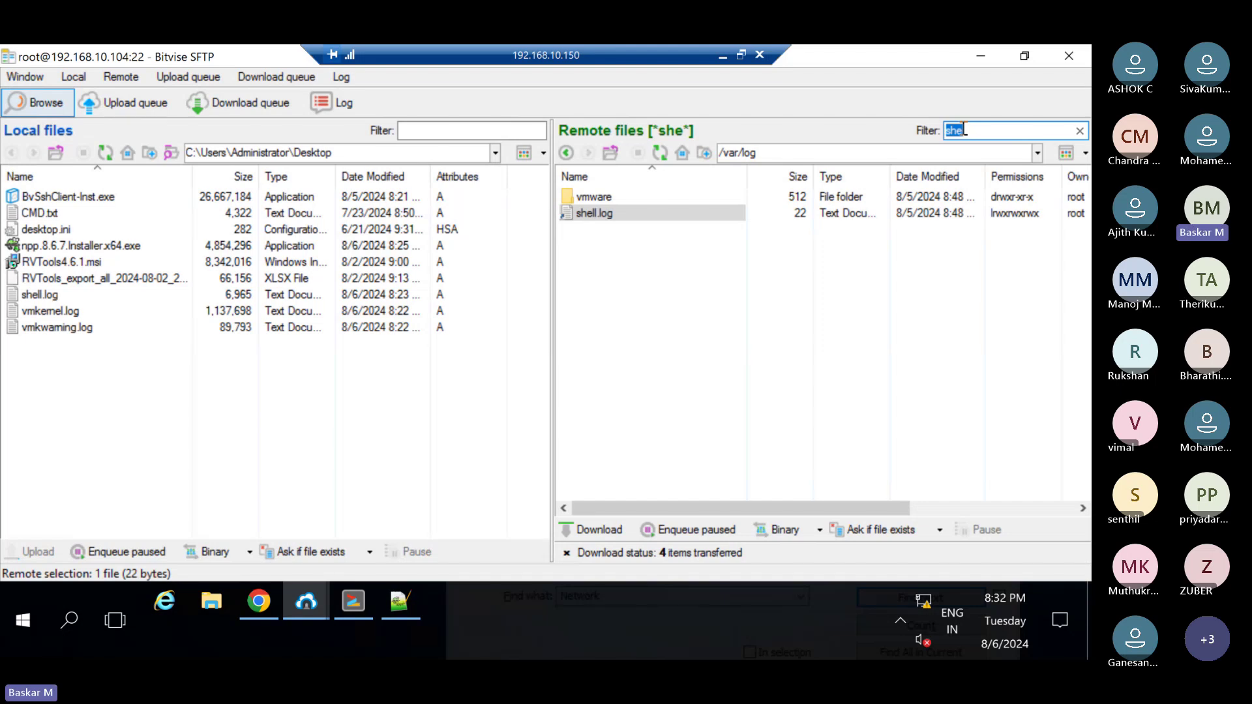
key("BackSpace")
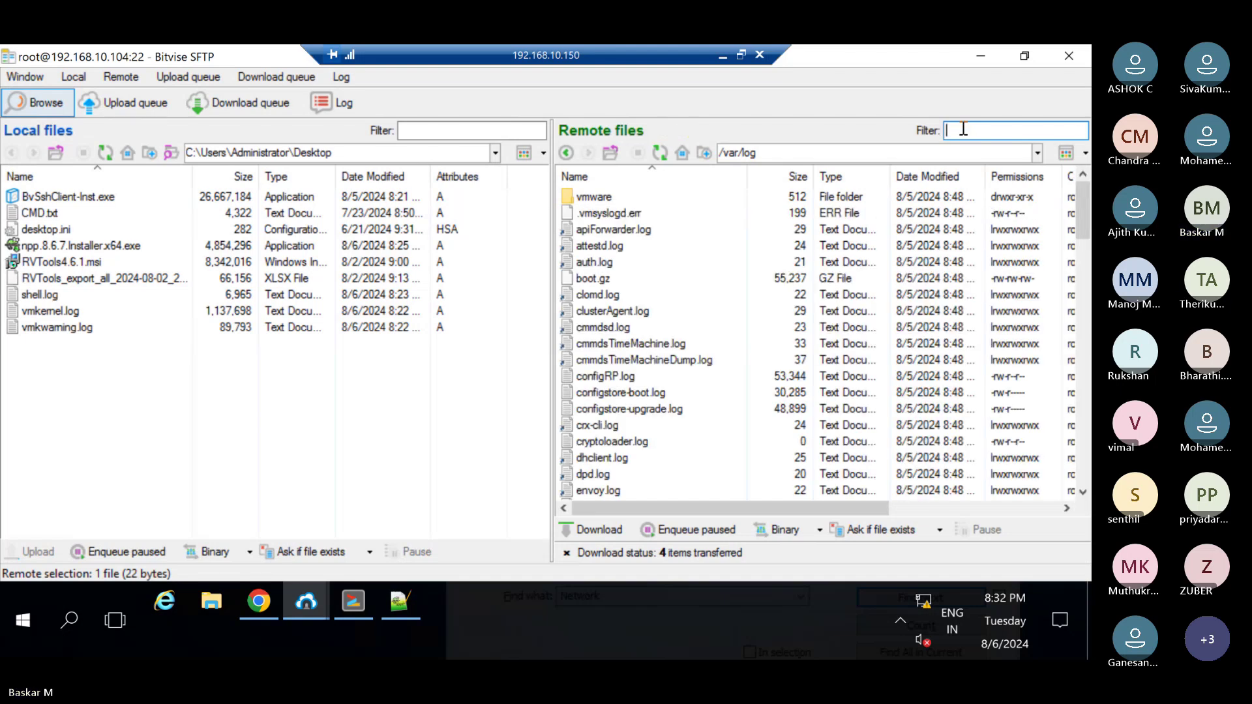
type("sys")
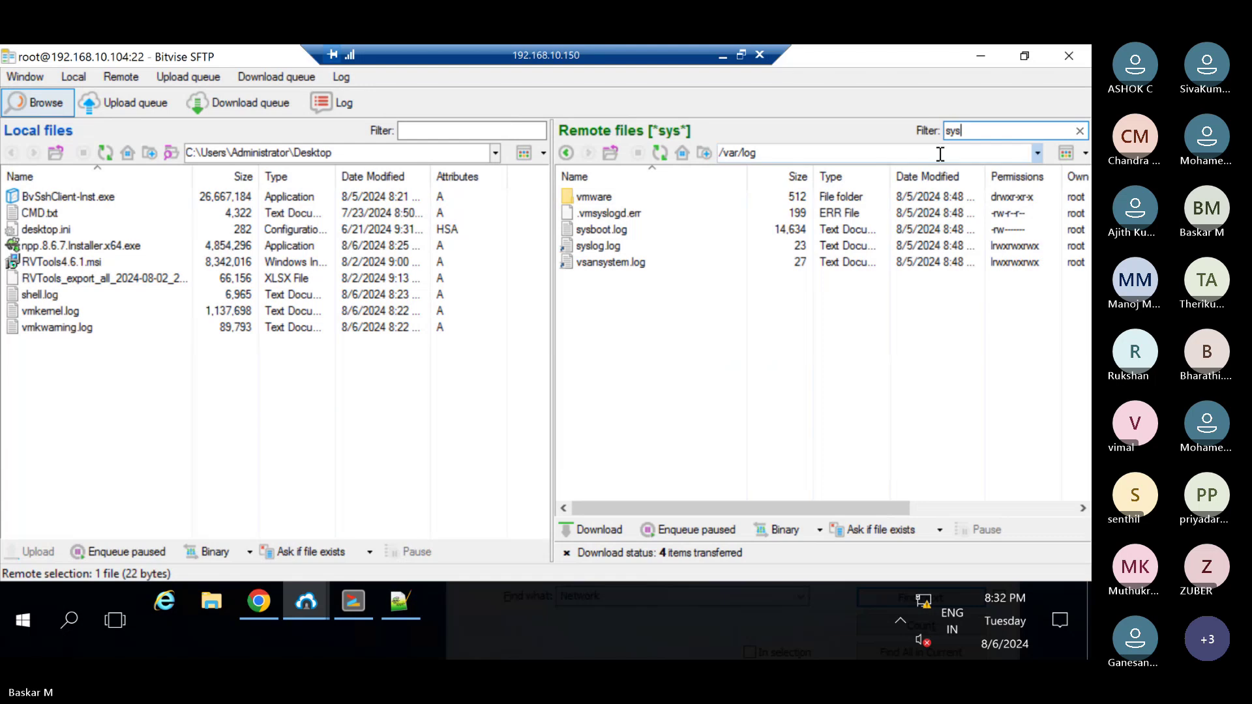
Download syslog.log from the remote /var/log folder to the local Desktop folder.
left_click(638, 247)
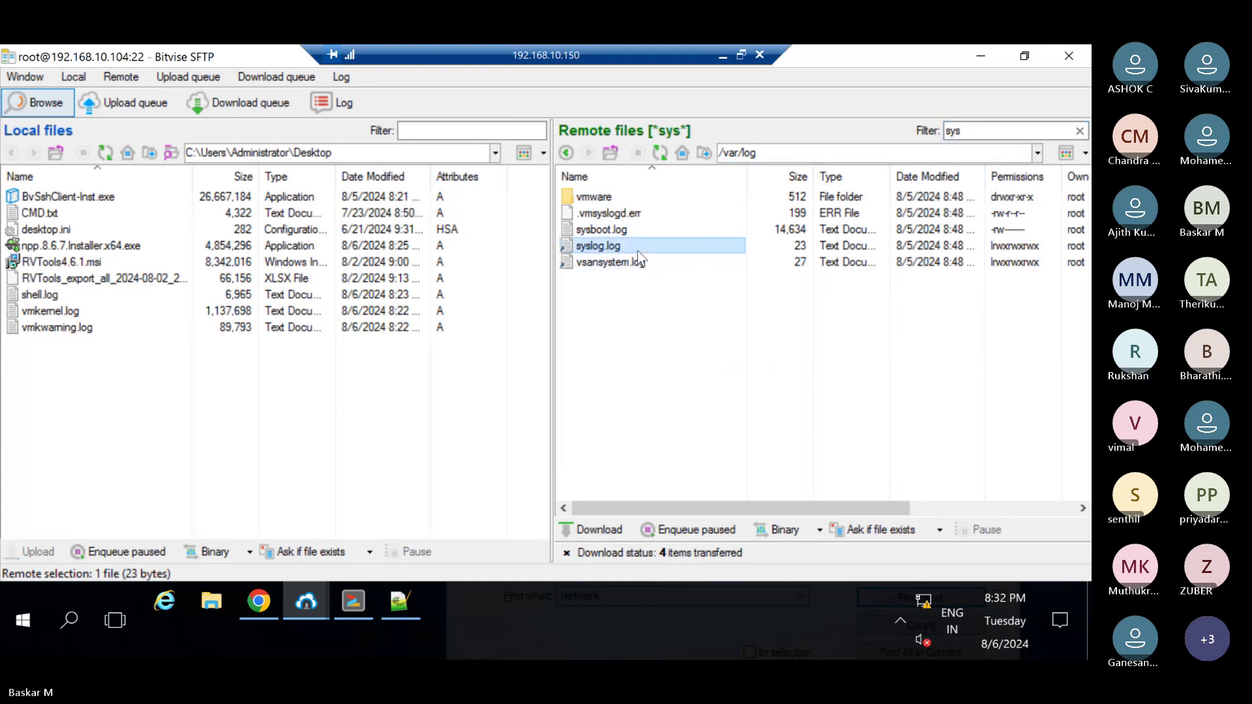
right_click(638, 247)
left_click(698, 195)
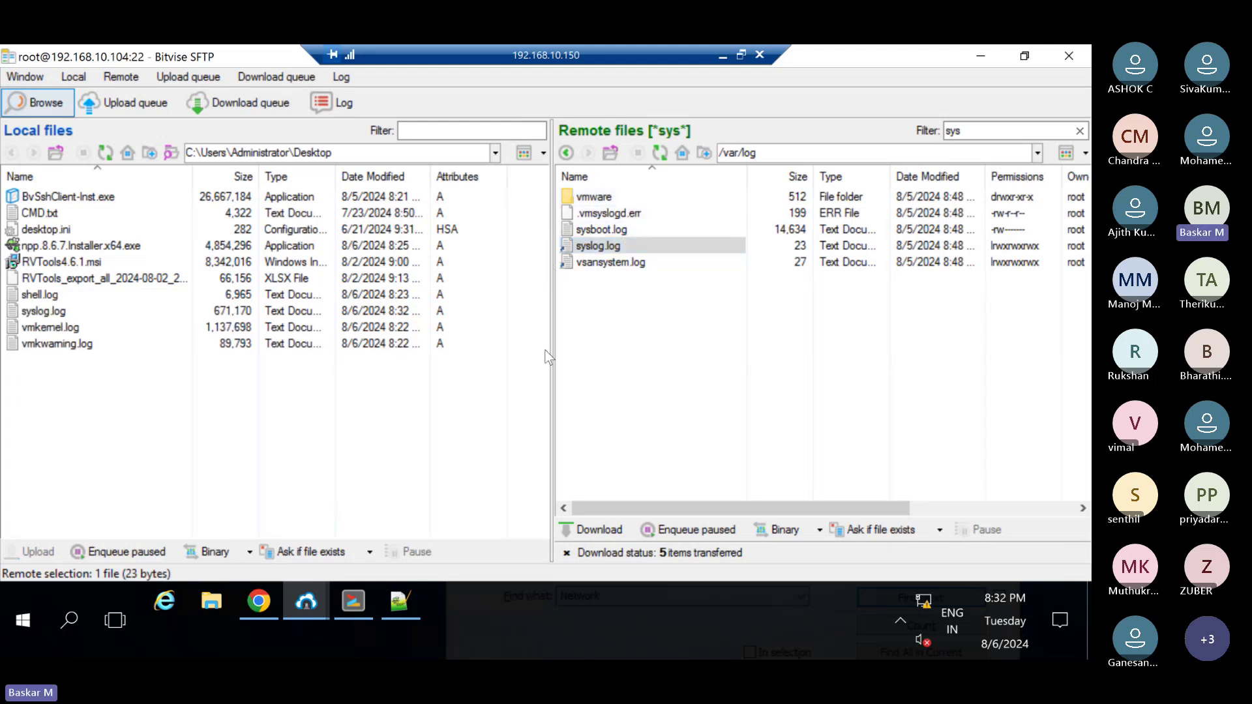
Minimize the SFTP window, then close Notepad++ and relaunch it from the desktop.
left_click(980, 56)
left_click(16, 76)
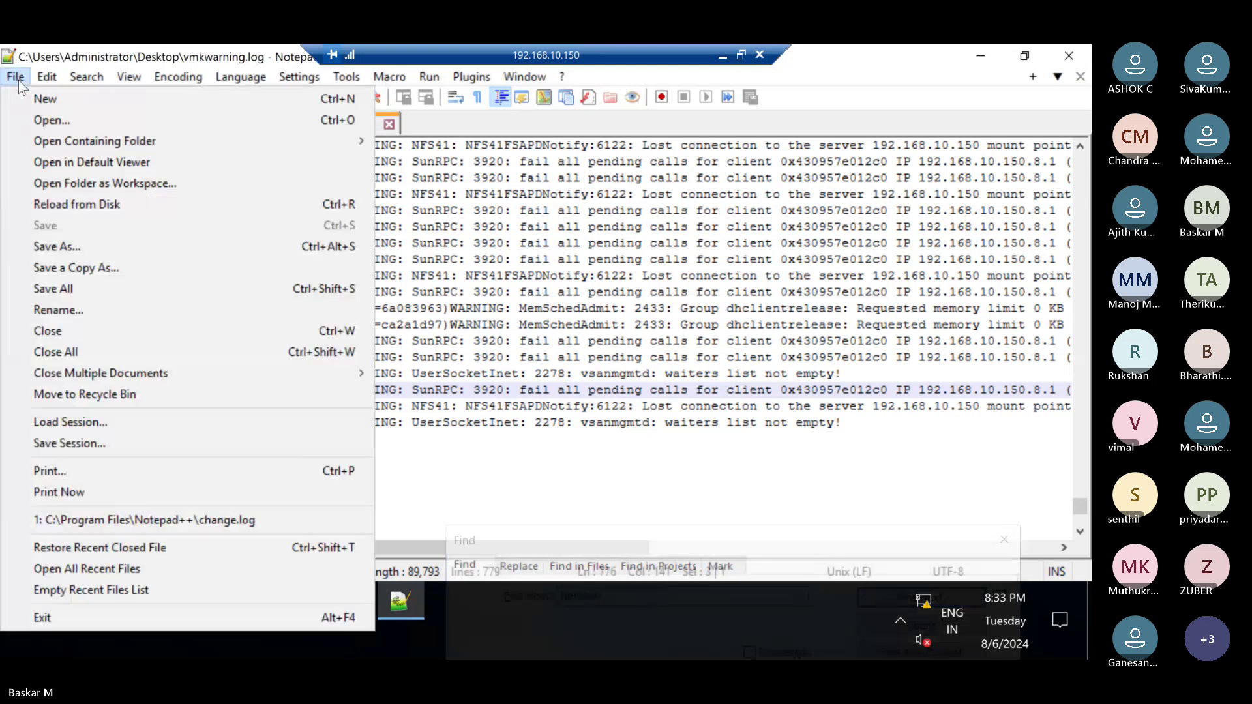
left_click(558, 461)
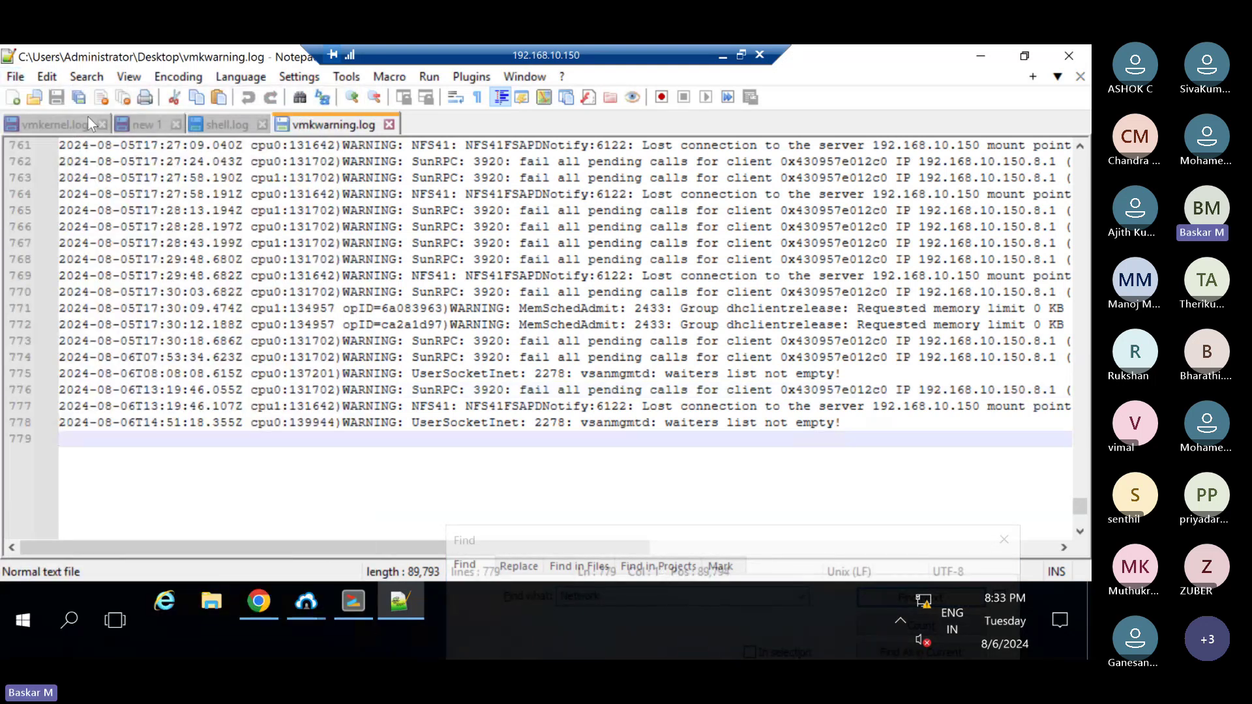
left_click(1070, 57)
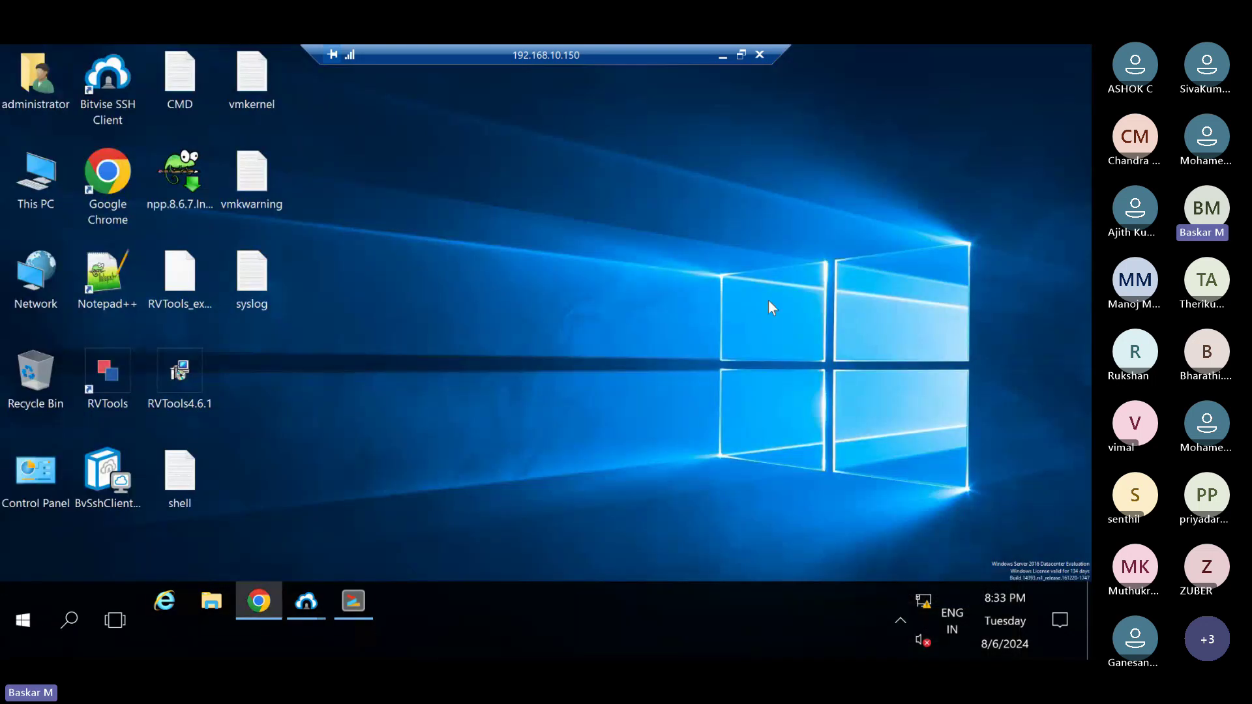
double_click(112, 277)
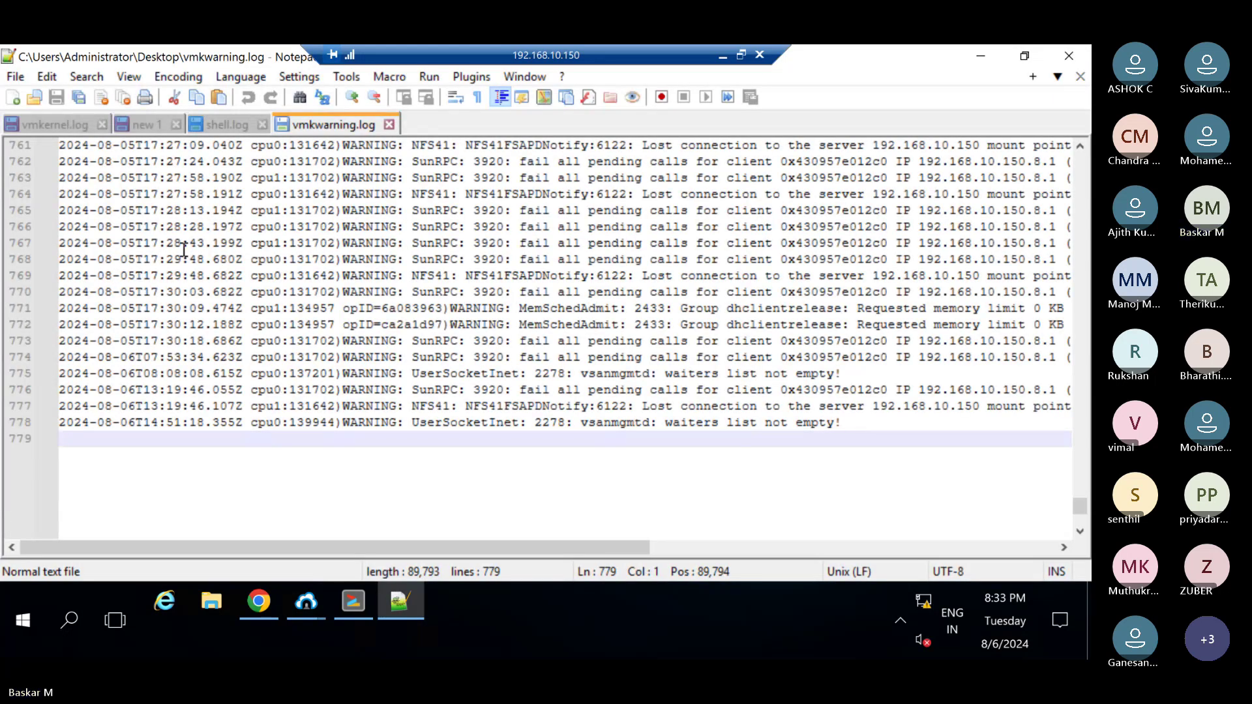
Open syslog.log from the desktop alongside the other logs in Notepad++.
left_click(15, 79)
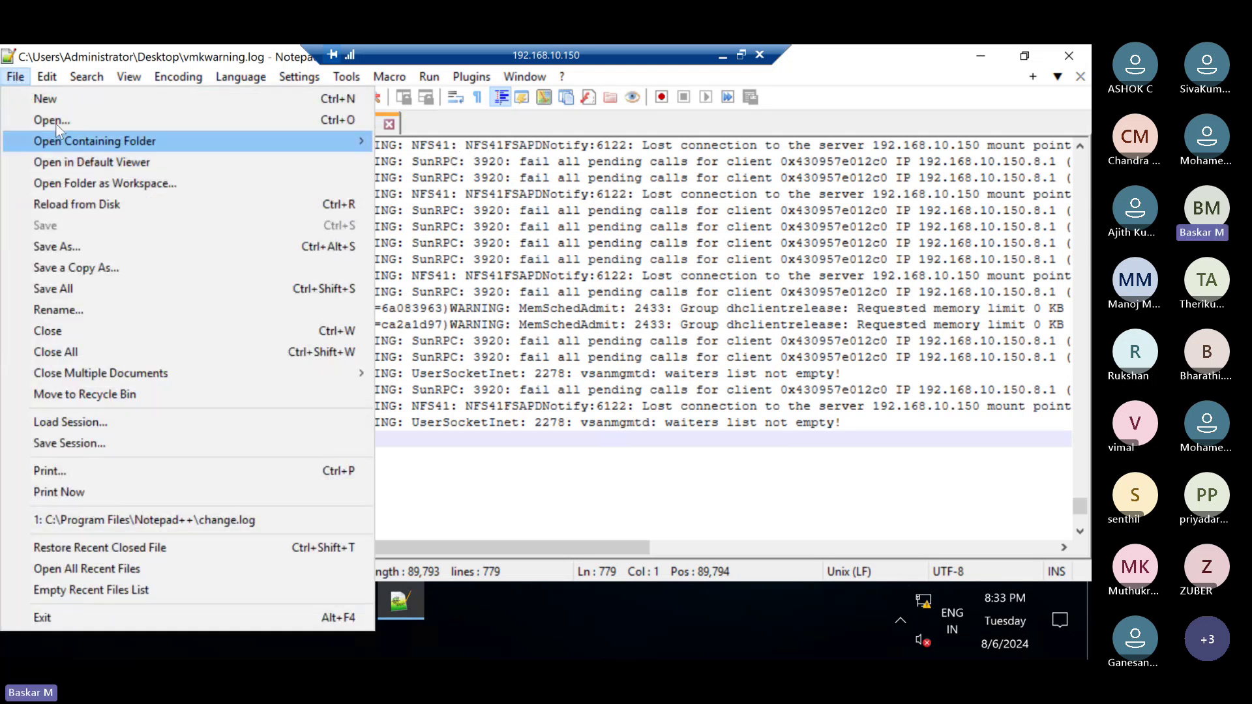
left_click(52, 120)
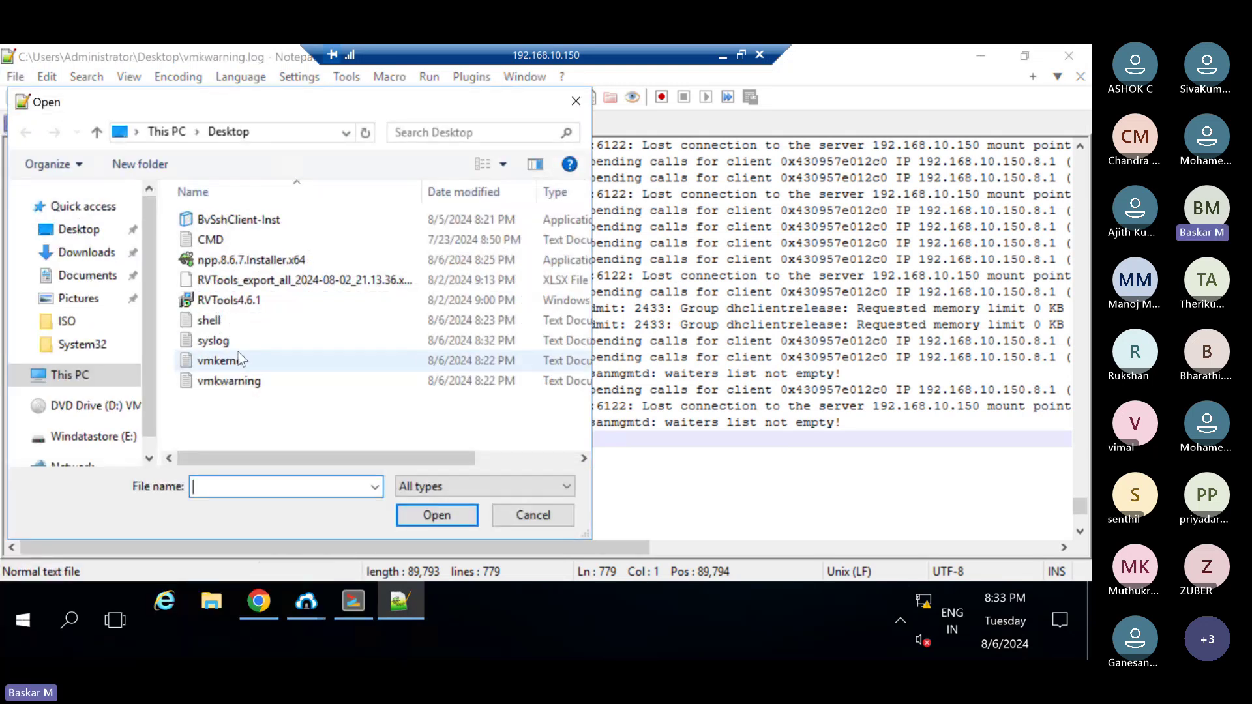
left_click(248, 340)
double_click(249, 340)
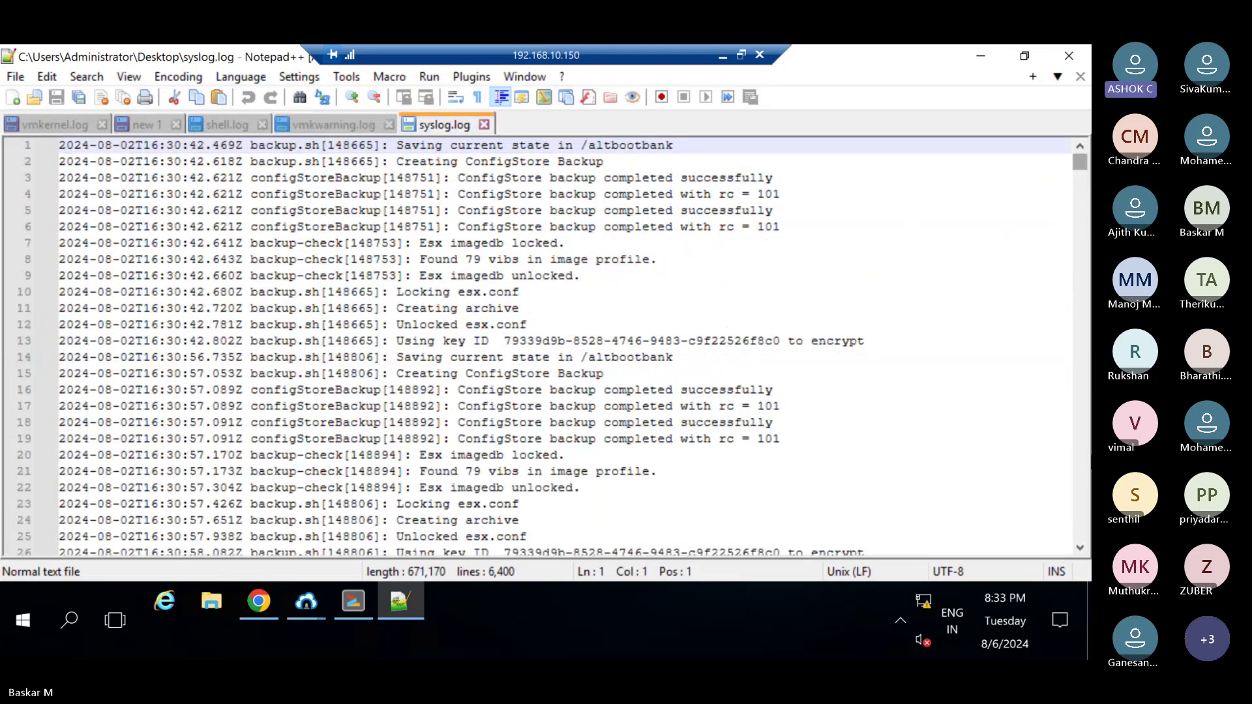
Go to the end of syslog.log and look through the most recent entries.
left_click_drag(1080, 162, 1079, 515)
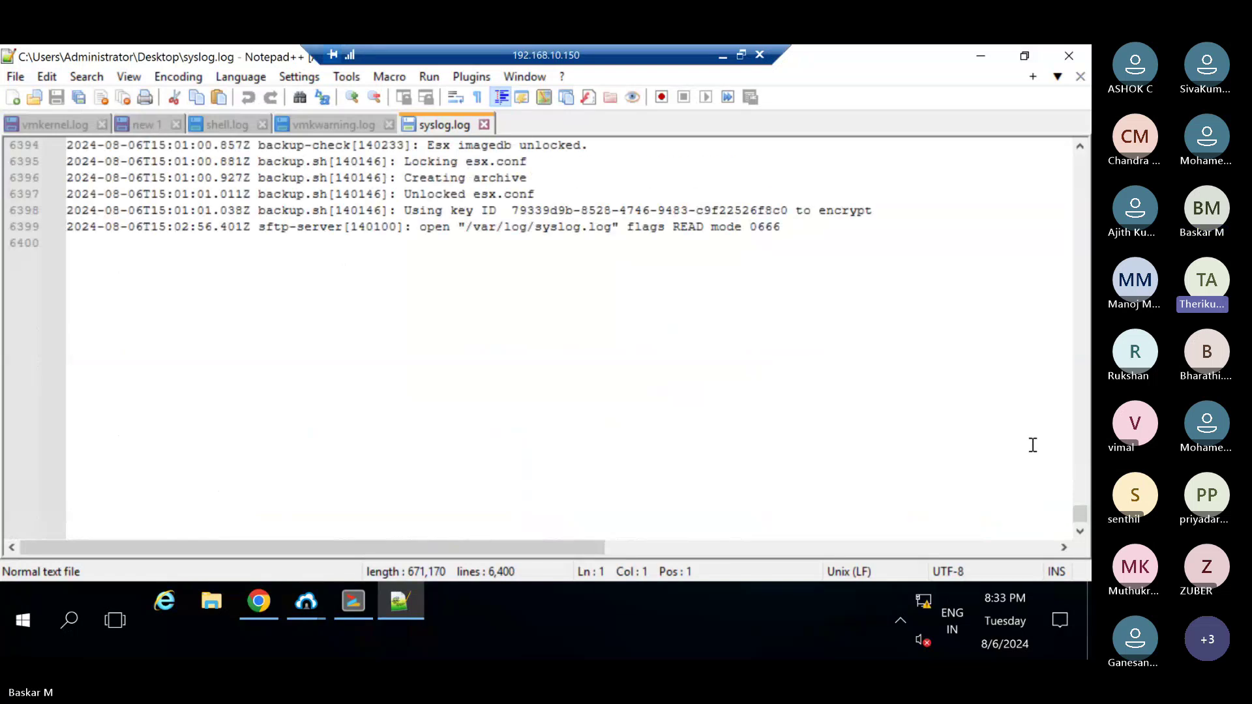
scroll(1032, 445, "up", 2)
scroll(1033, 444, "up", 2)
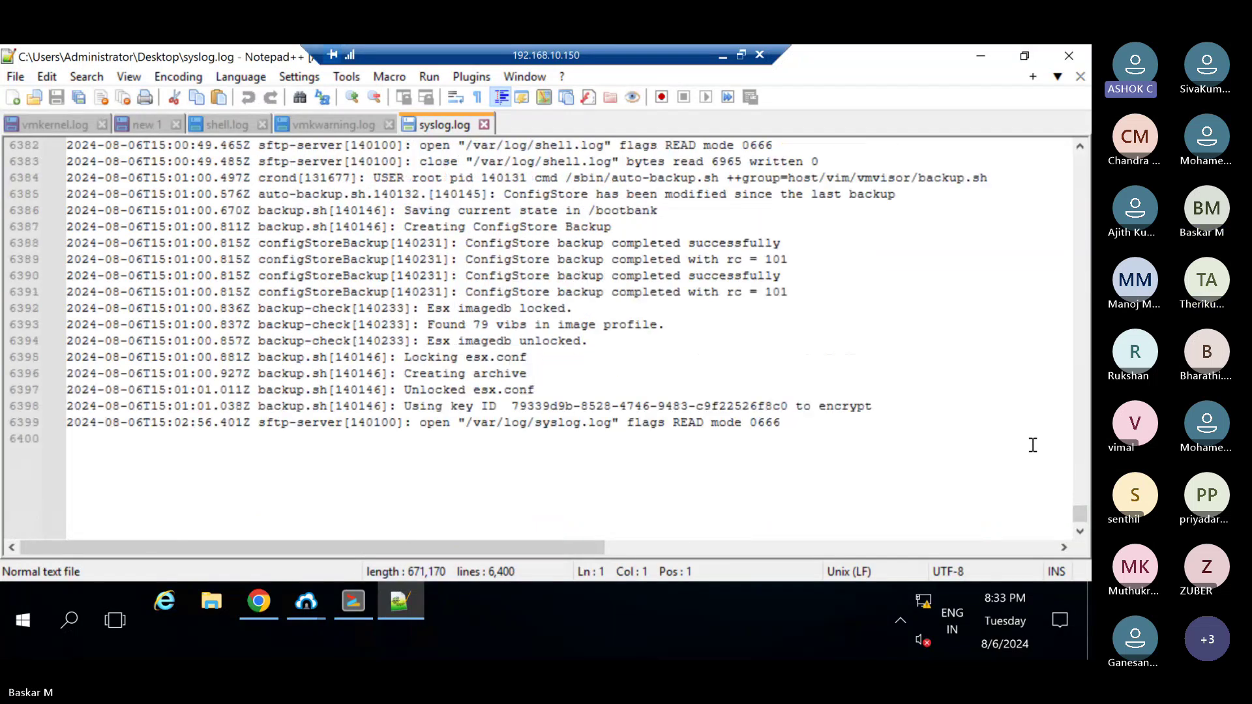
scroll(1033, 445, "up", 1)
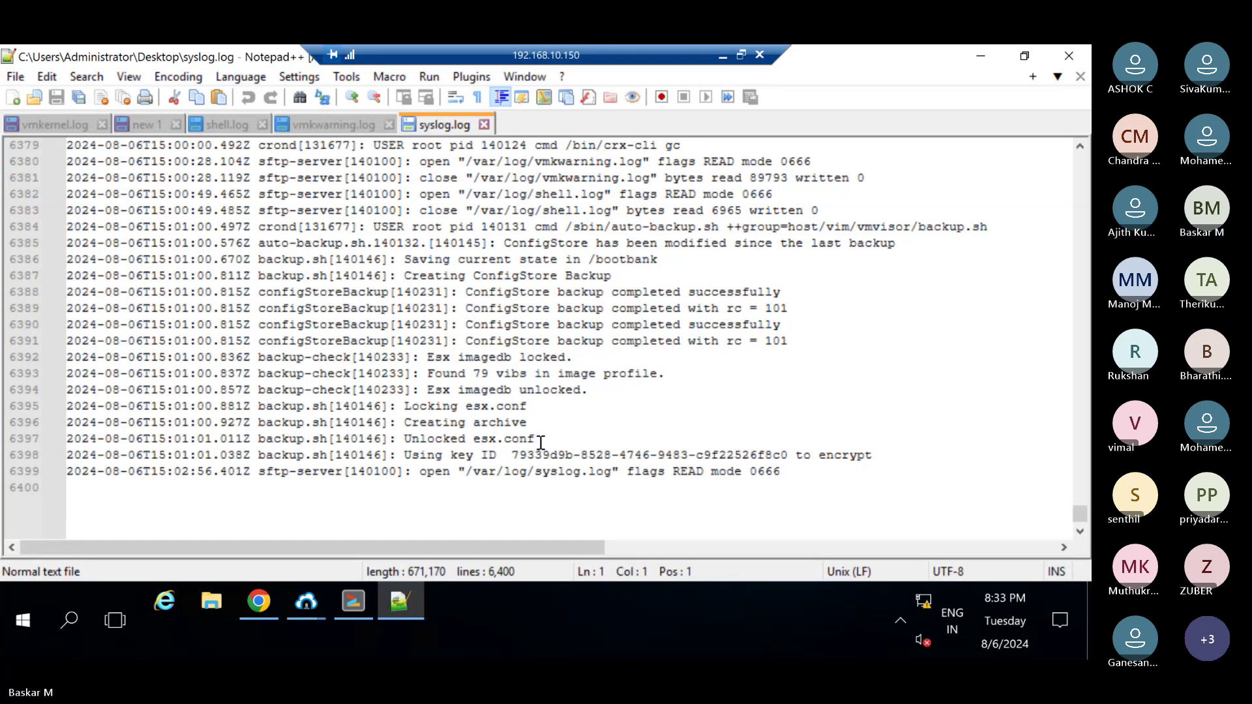
Highlight the esx.conf locking, imagedb and ConfigStore backup messages between lines 6388 and 6397 to examine the backup activity.
left_click_drag(540, 441, 412, 441)
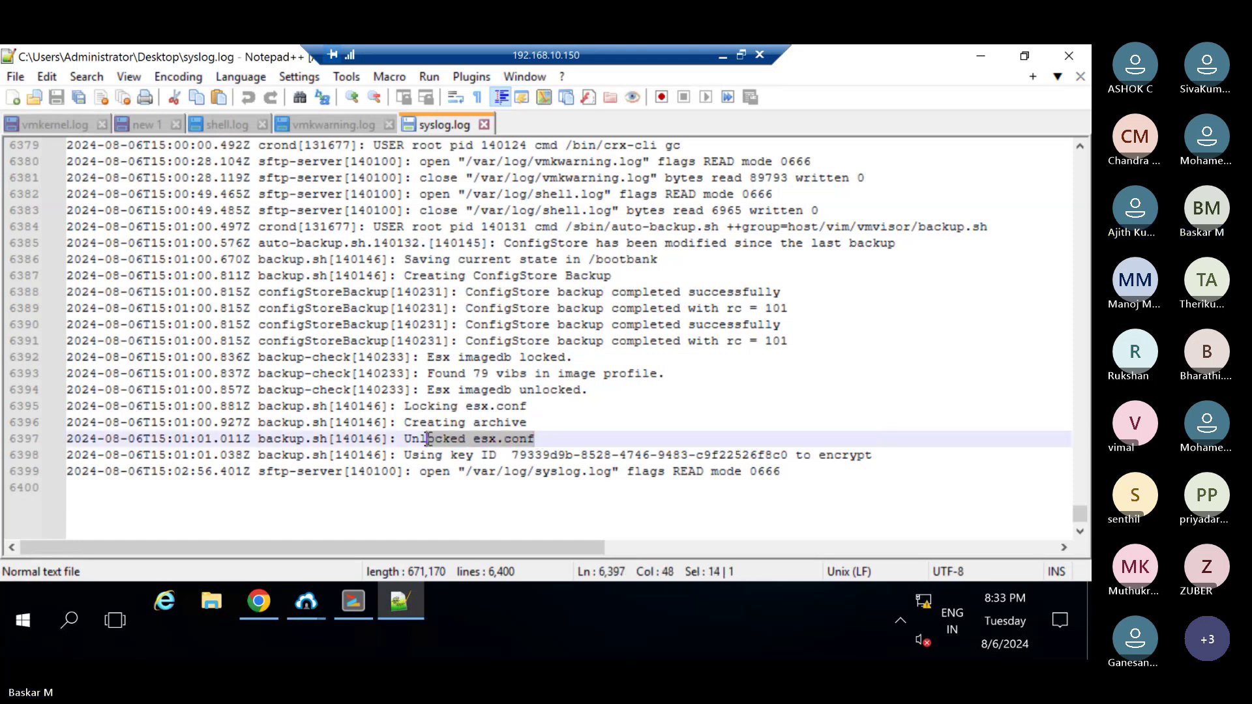
left_click(535, 422)
left_click(435, 416, "shift")
left_click_drag(539, 409, 451, 410)
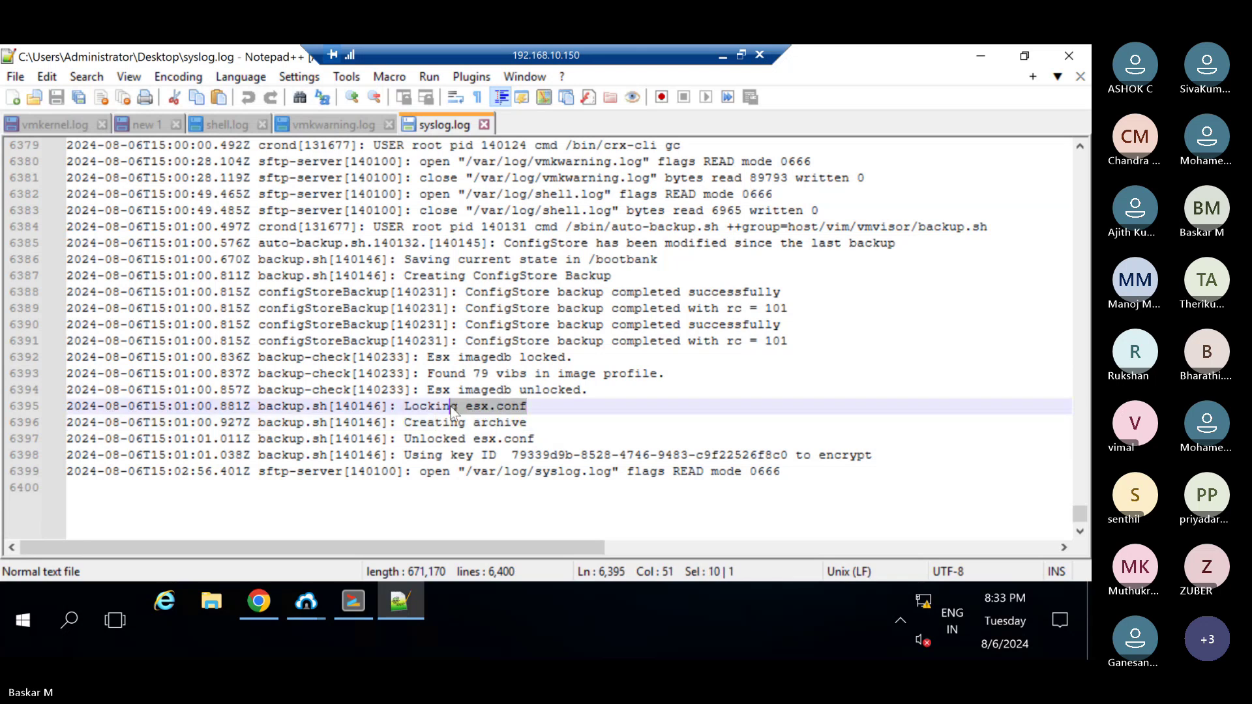
left_click_drag(558, 390, 456, 389)
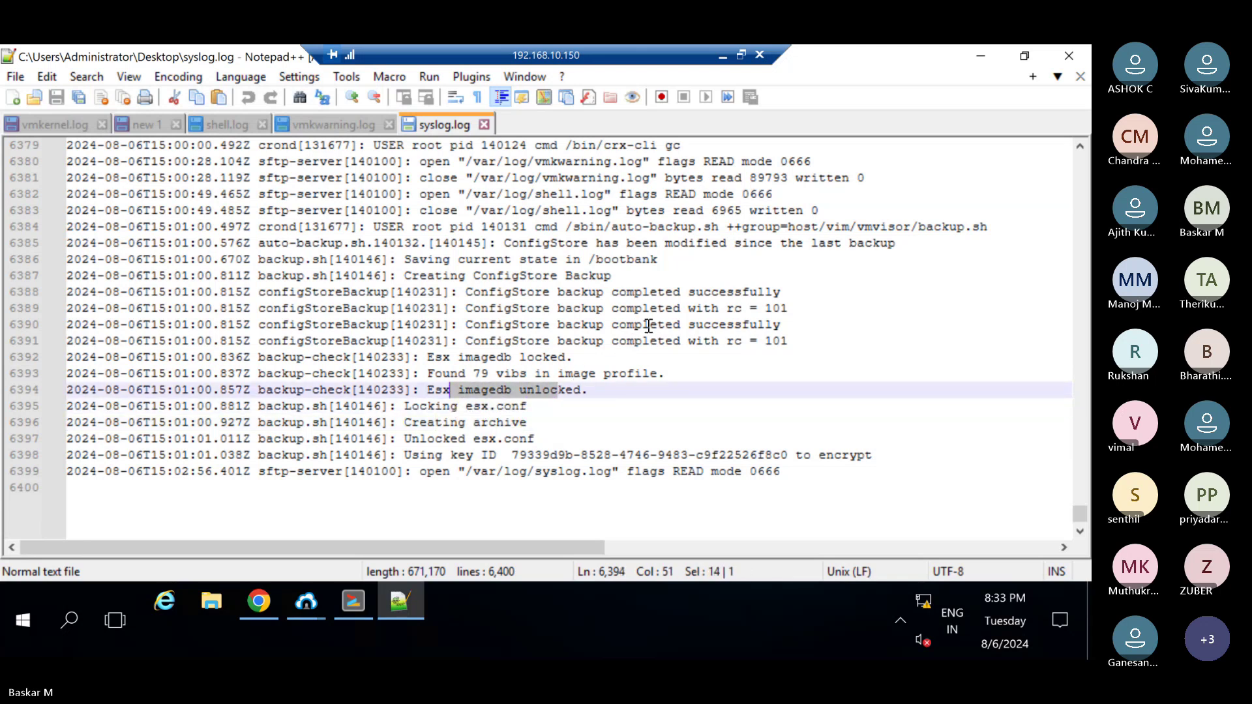
left_click_drag(489, 340, 788, 343)
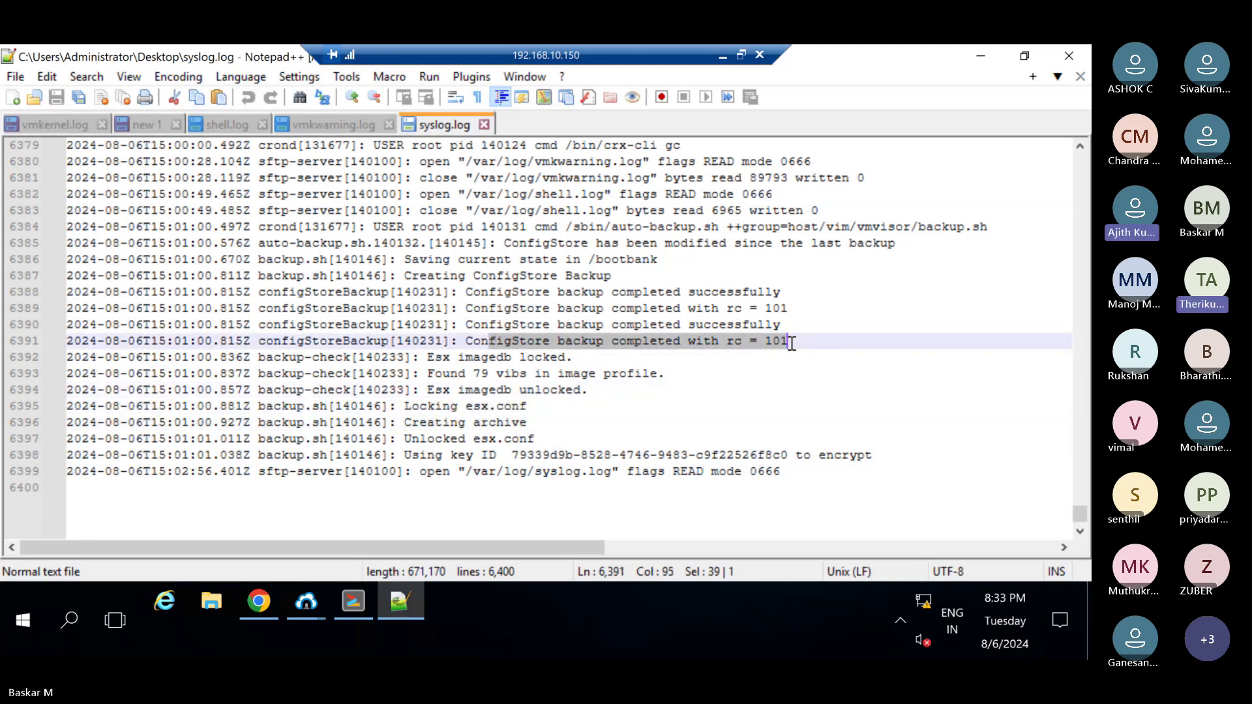
left_click_drag(511, 285, 781, 287)
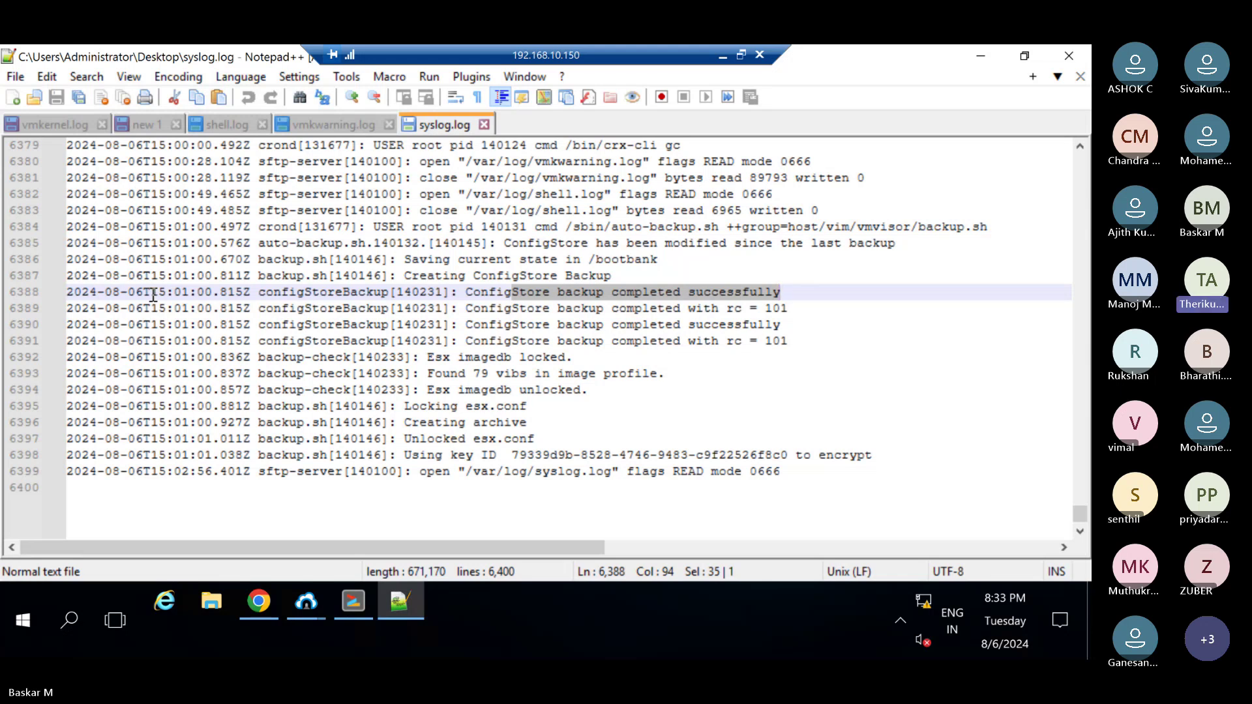
Highlight the sftp-server open and close entries for shell.log and vmkwarning.log, and review the file accesses logged before them.
scroll(508, 306, "up", 2)
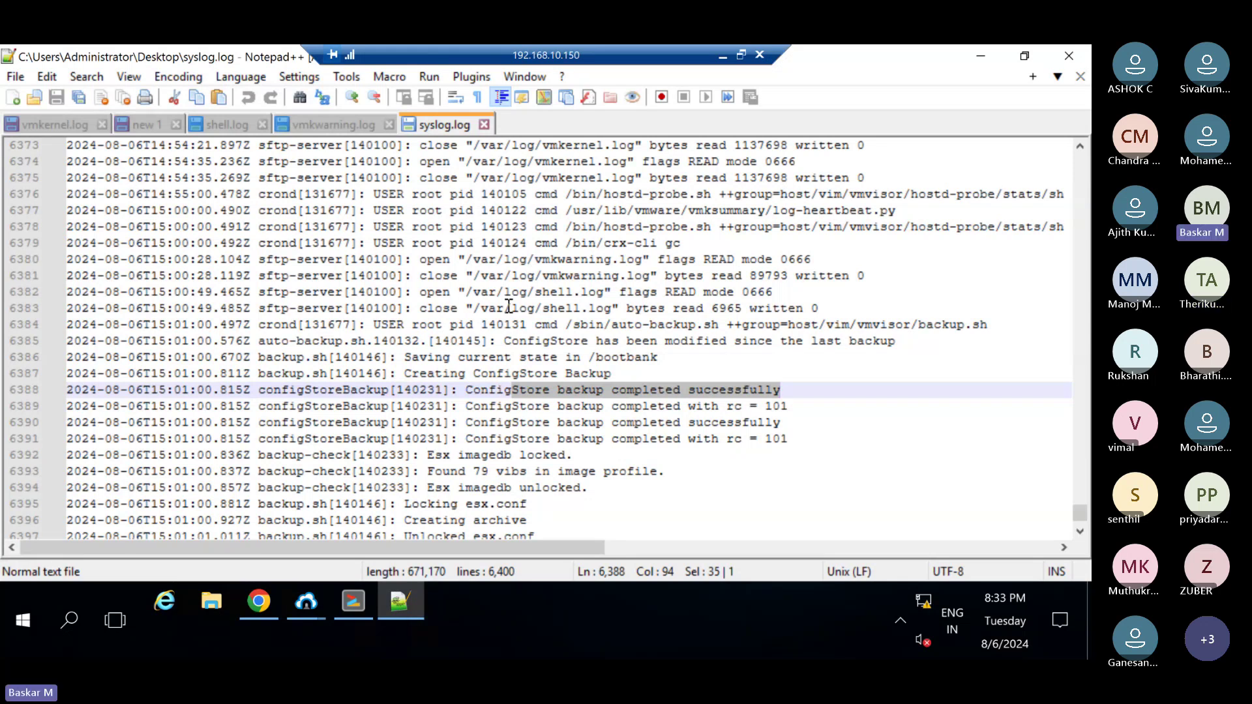
left_click_drag(419, 291, 603, 291)
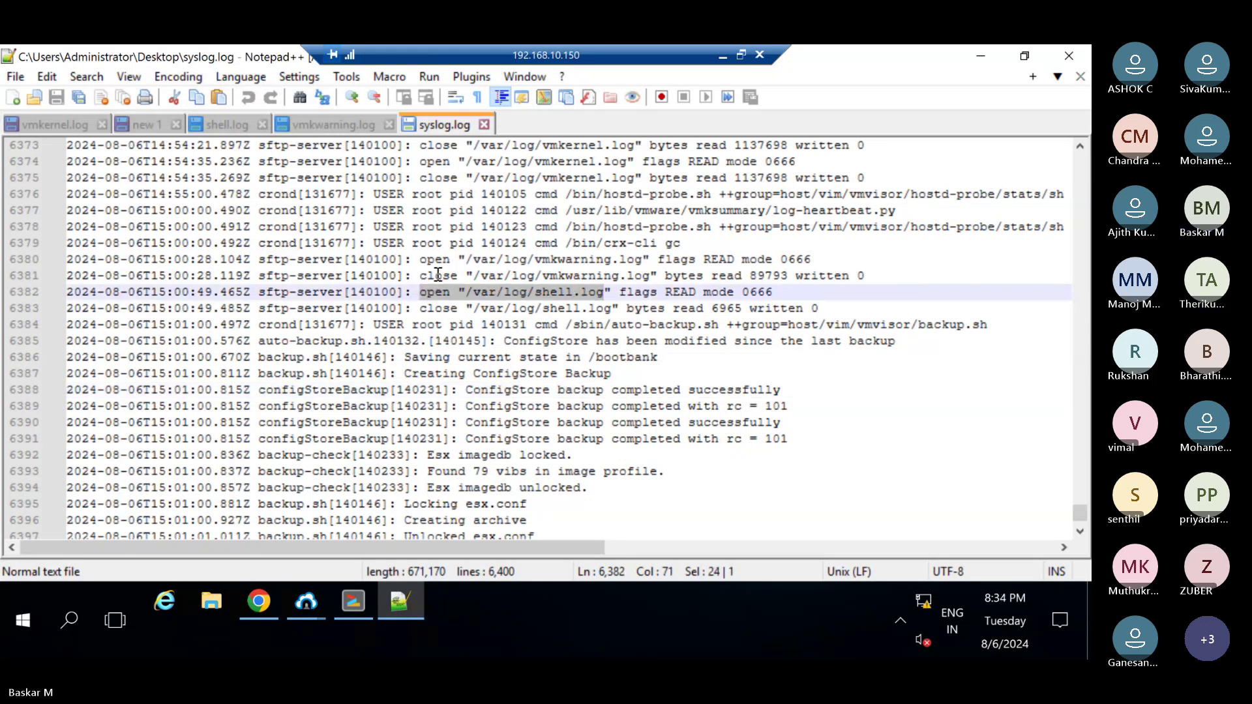
left_click_drag(421, 275, 654, 280)
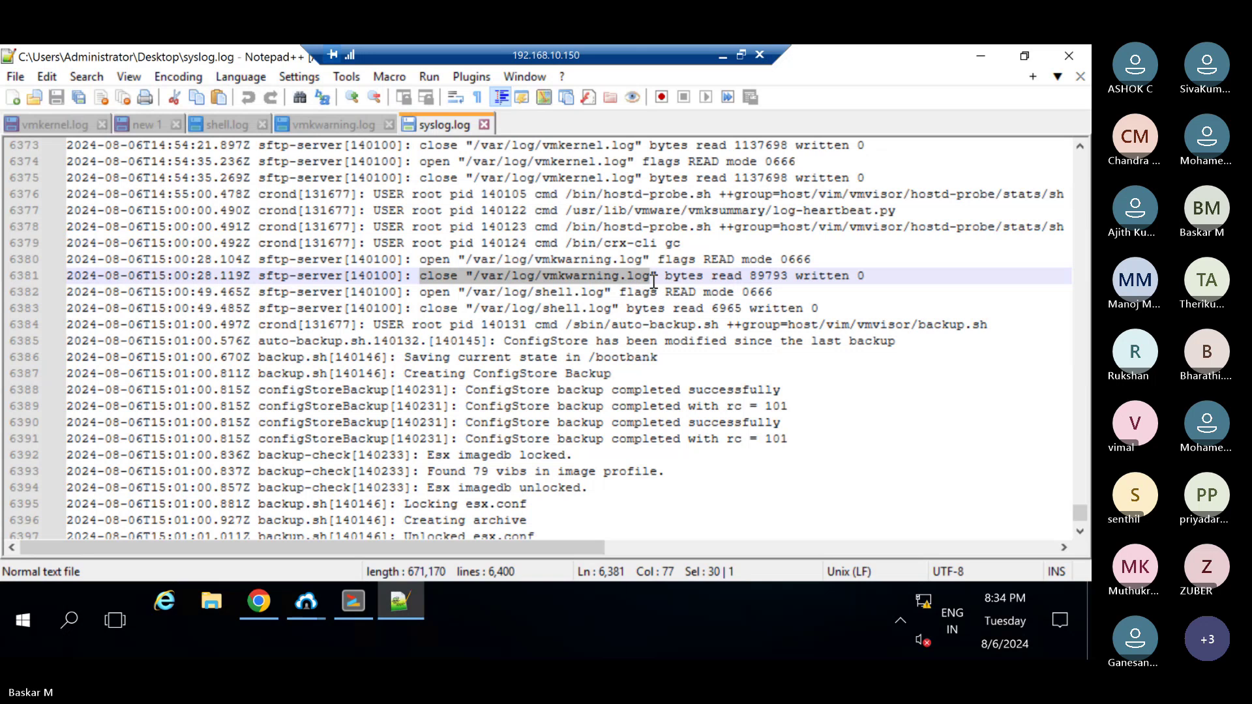
left_click_drag(420, 259, 620, 256)
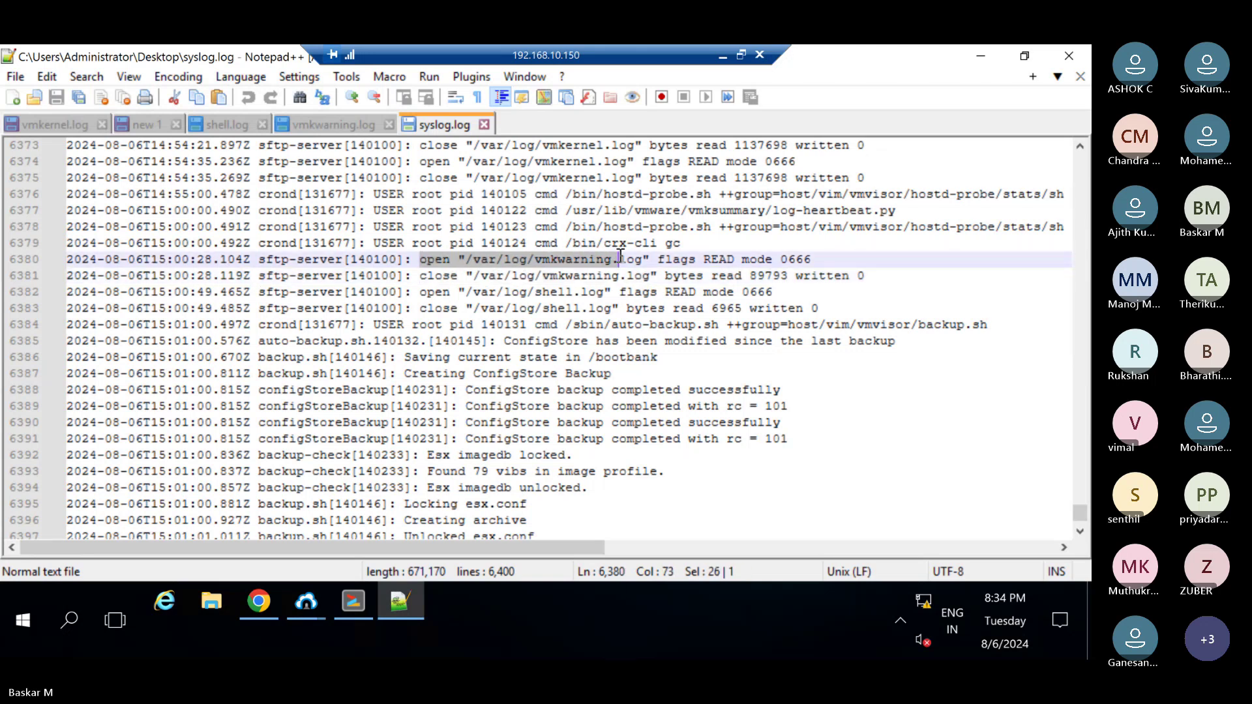
scroll(620, 256, "up", 3)
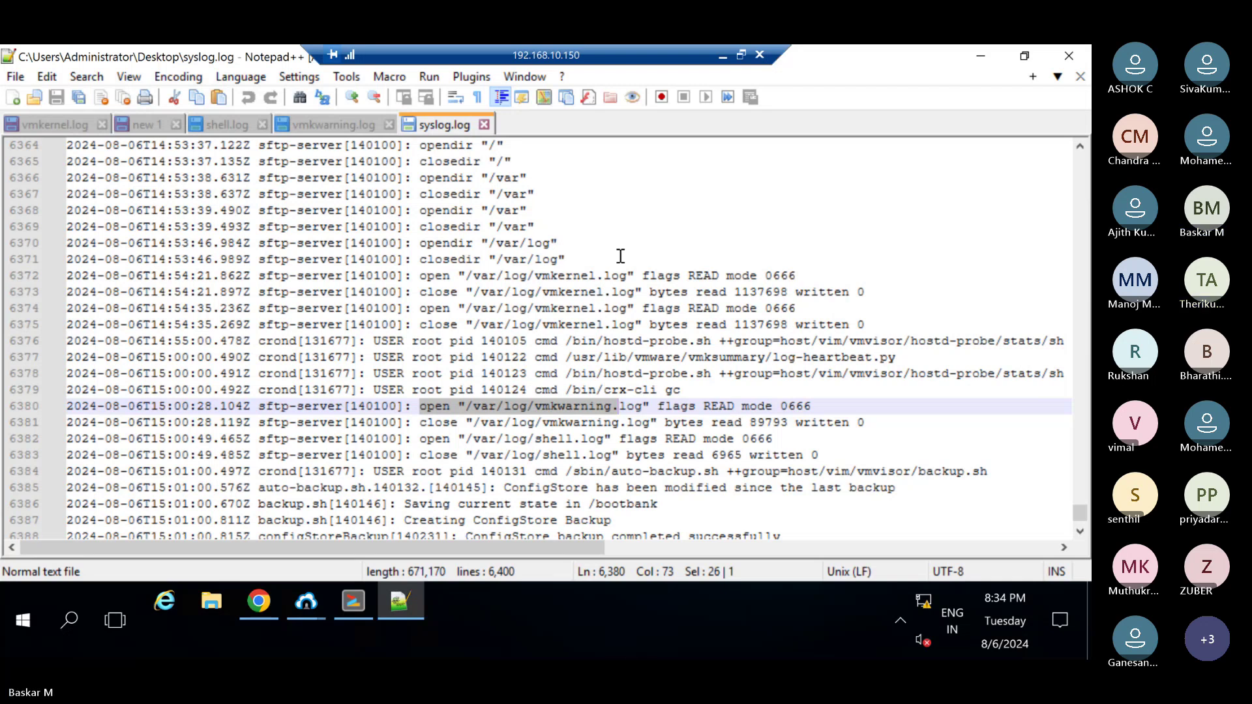
scroll(610, 264, "down", 1)
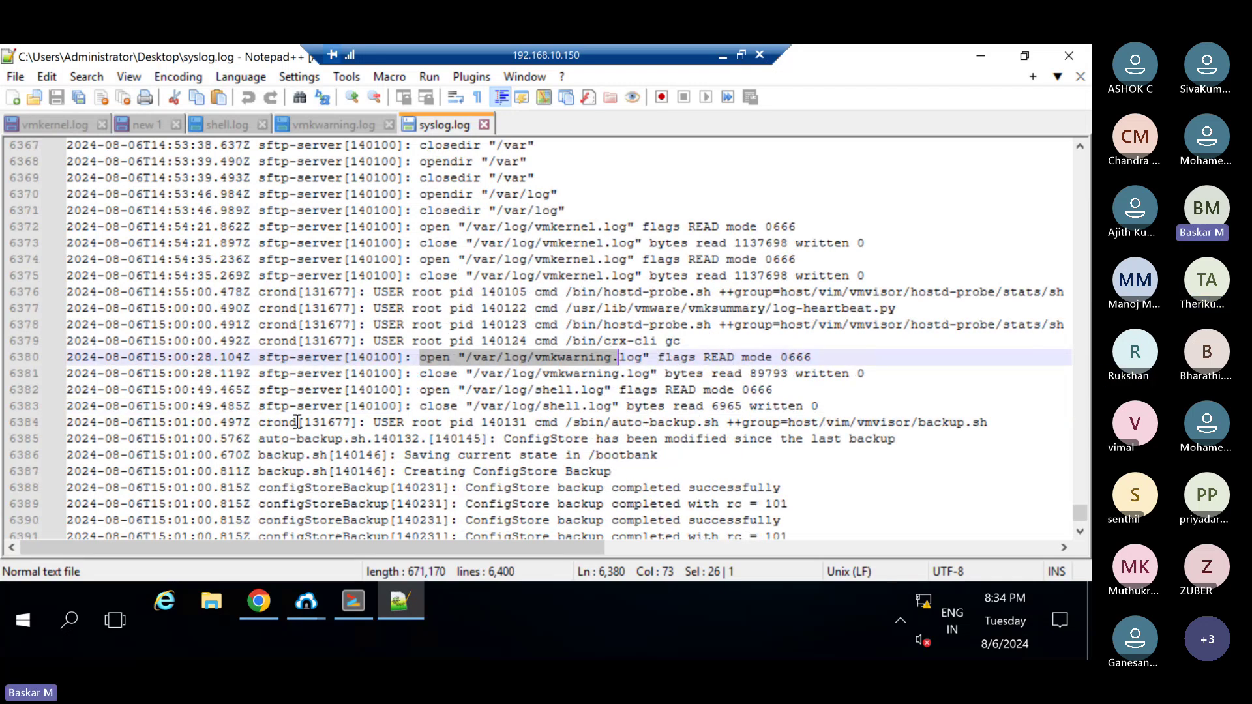
Highlight the sftp-server process name on line 6380 and the block of SFTP entries through line 6383.
left_click_drag(266, 360, 349, 357)
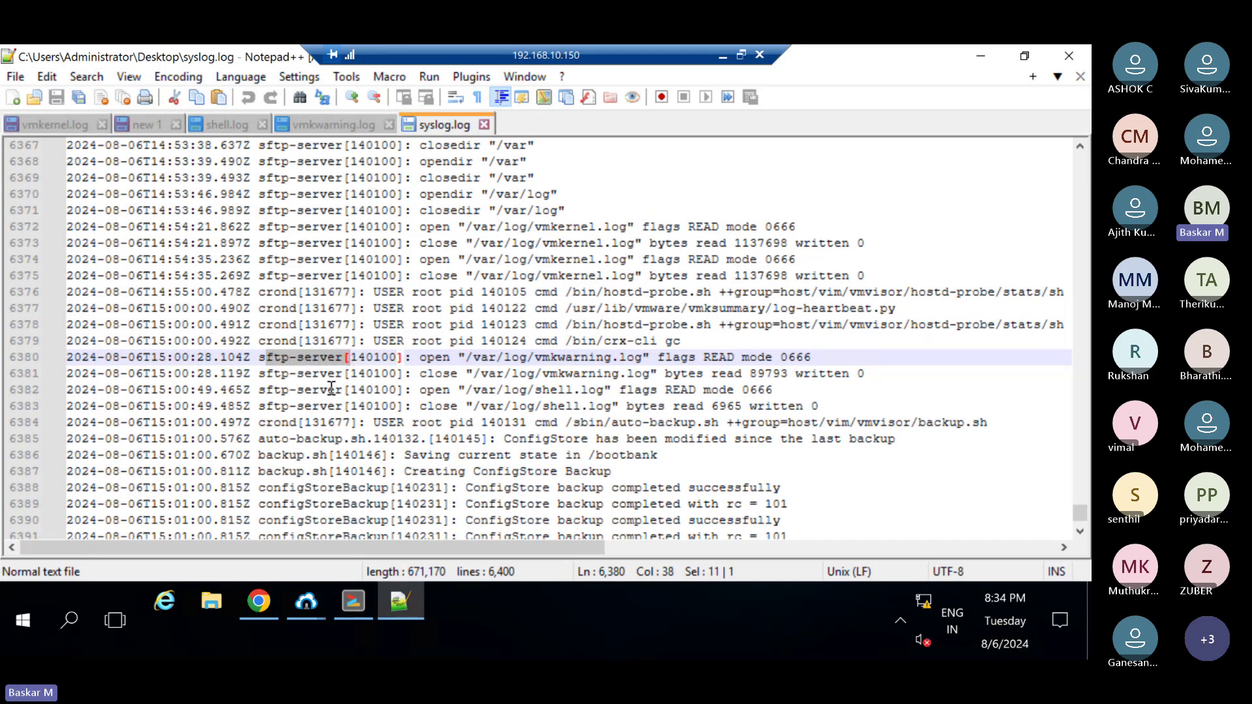
left_click(319, 360)
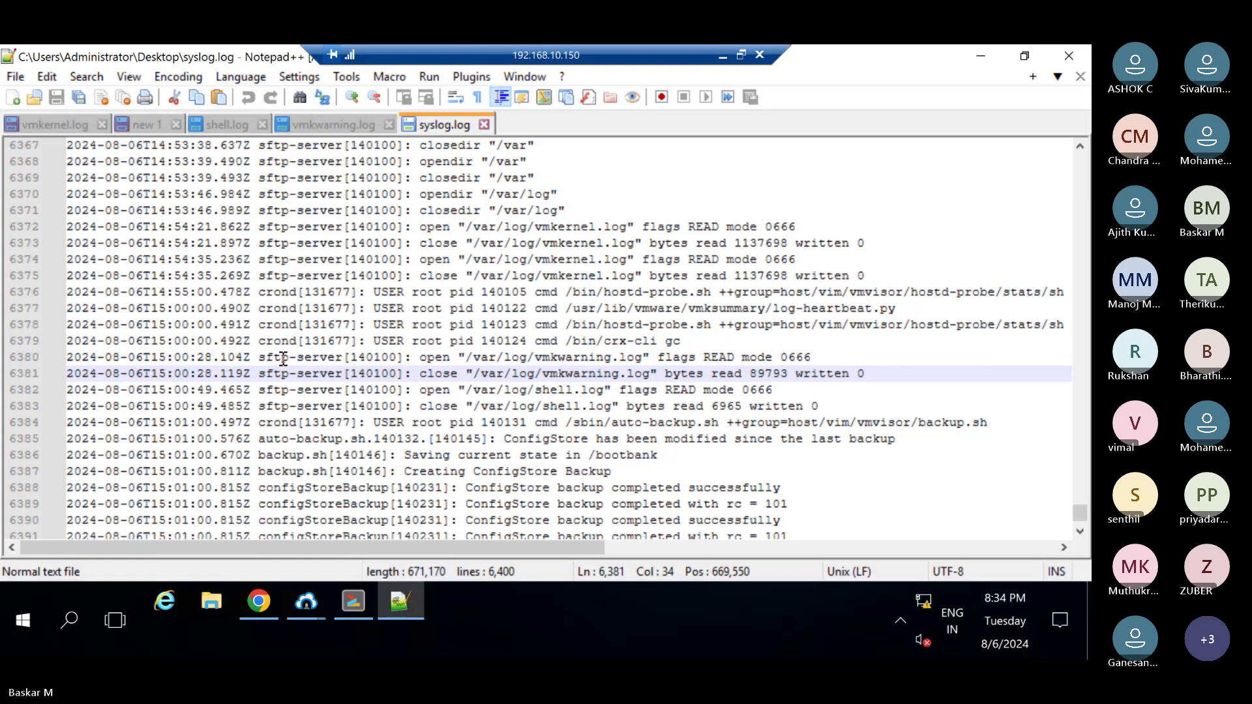
left_click_drag(280, 357, 312, 357)
left_click_drag(424, 355, 805, 406)
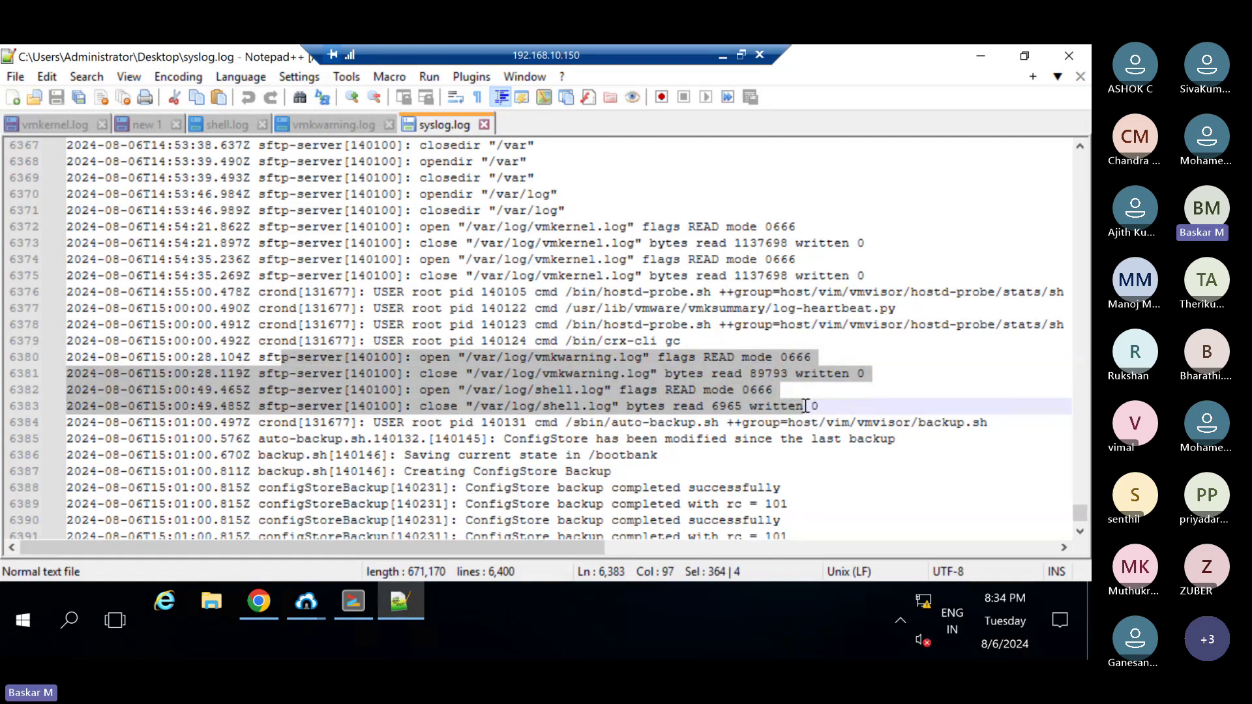
Highlight the crond entries on lines 6376 to 6378 and examine the scheduled commands run by root.
left_click(417, 369)
left_click_drag(450, 291, 592, 329)
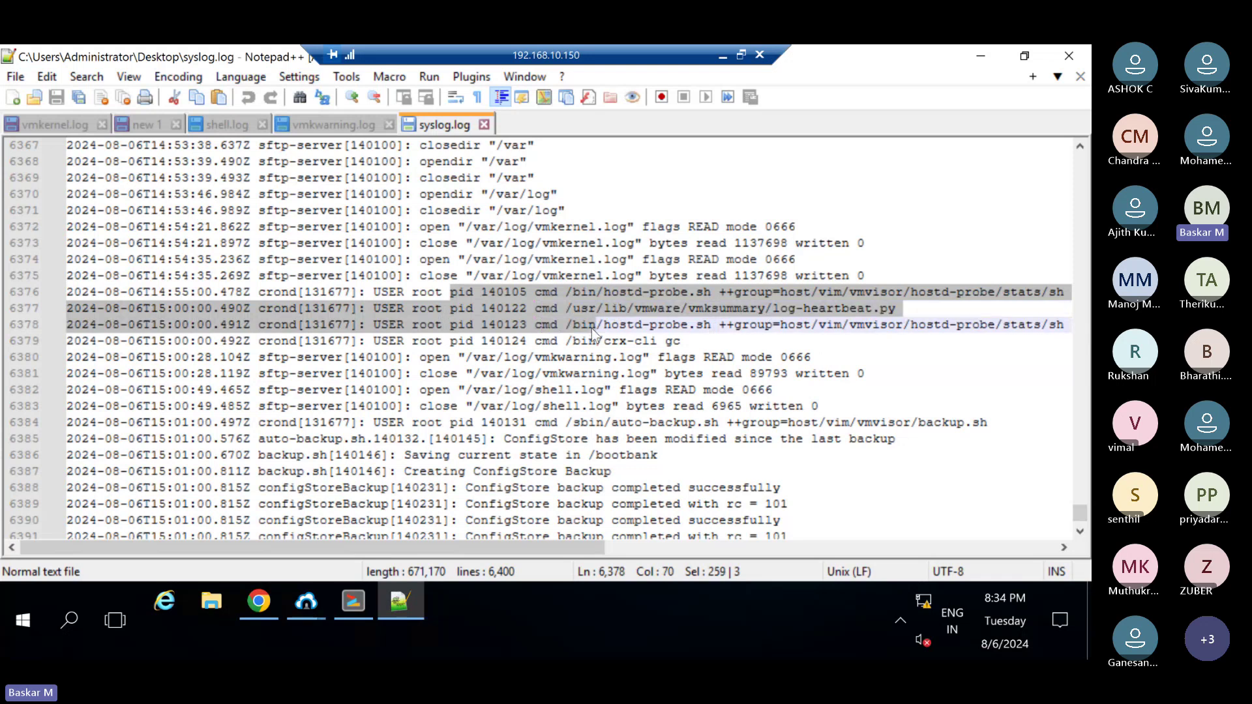
left_click(586, 342)
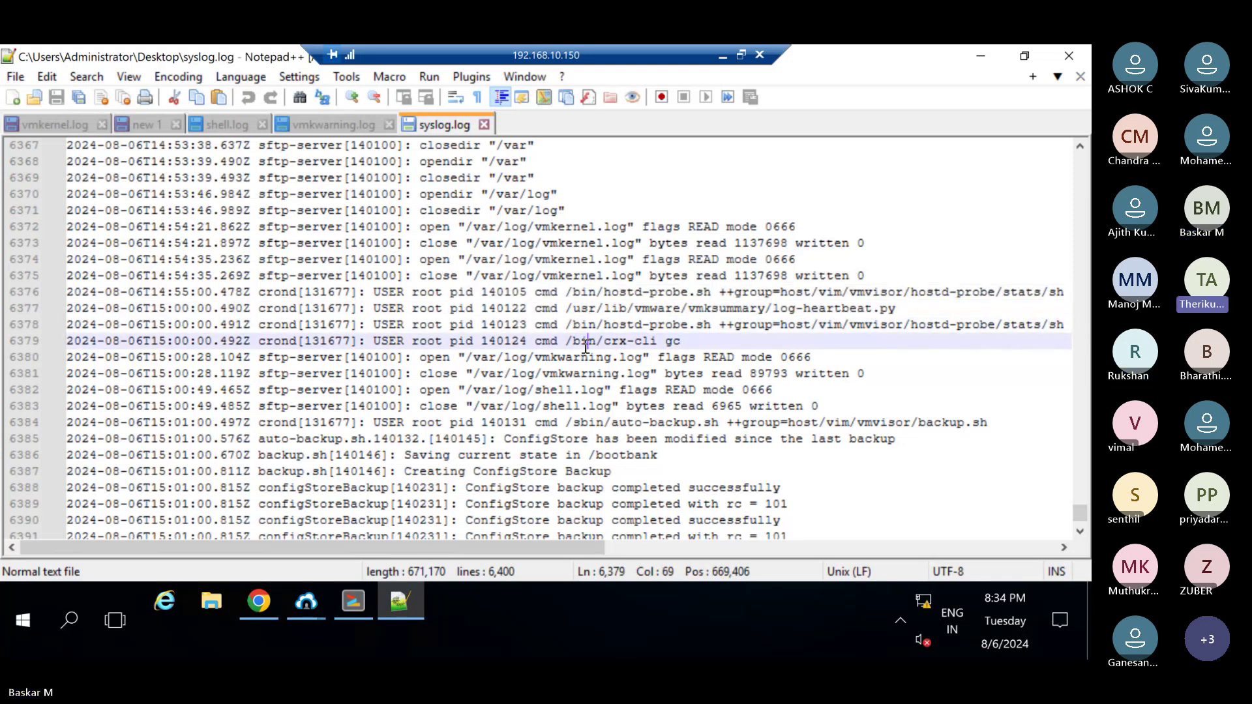
Switch to the host's SSH terminal session and run vm-support to collect a support bundle.
left_click(354, 601)
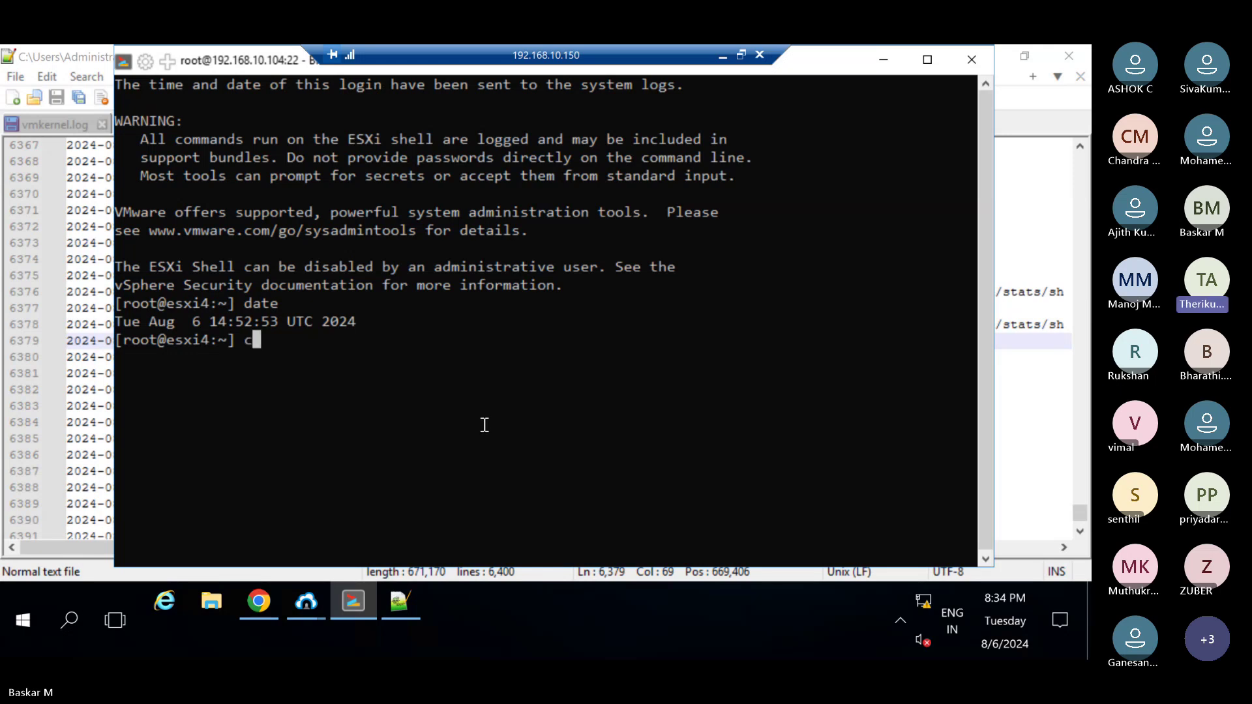
type("cd v")
key("BackSpace")
key("BackSpace")
key("BackSpace")
key("BackSpace")
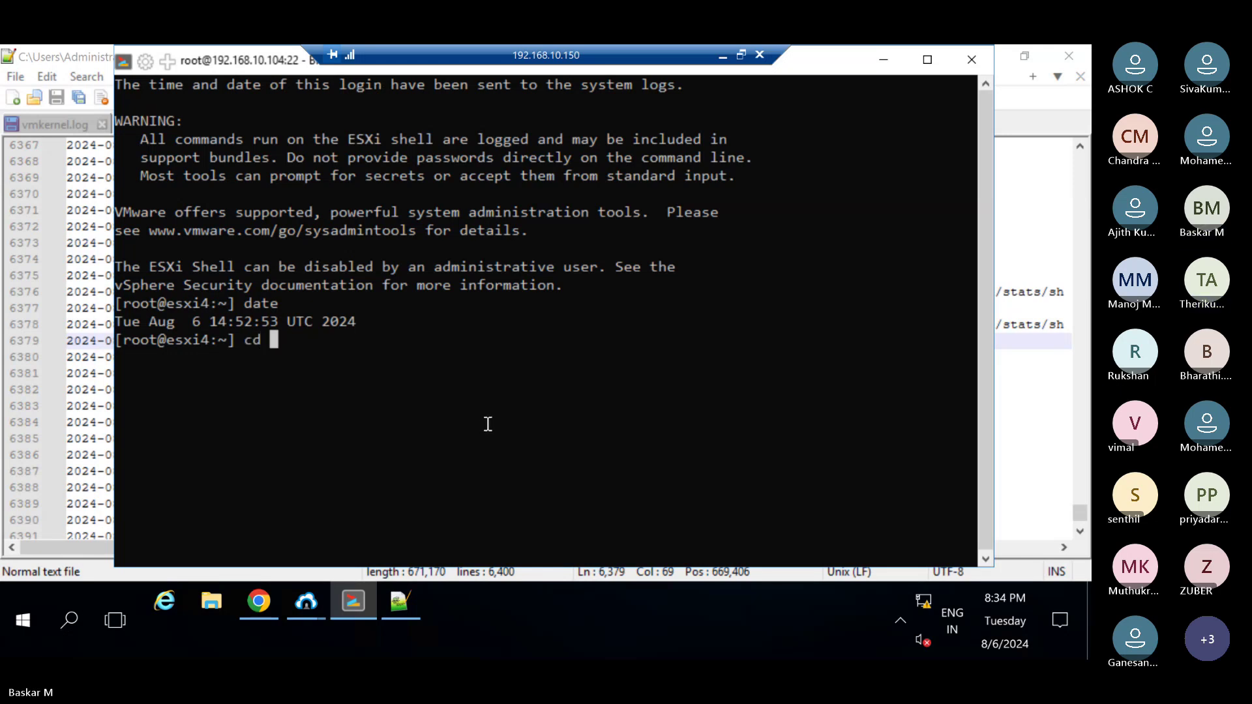
type("cm -")
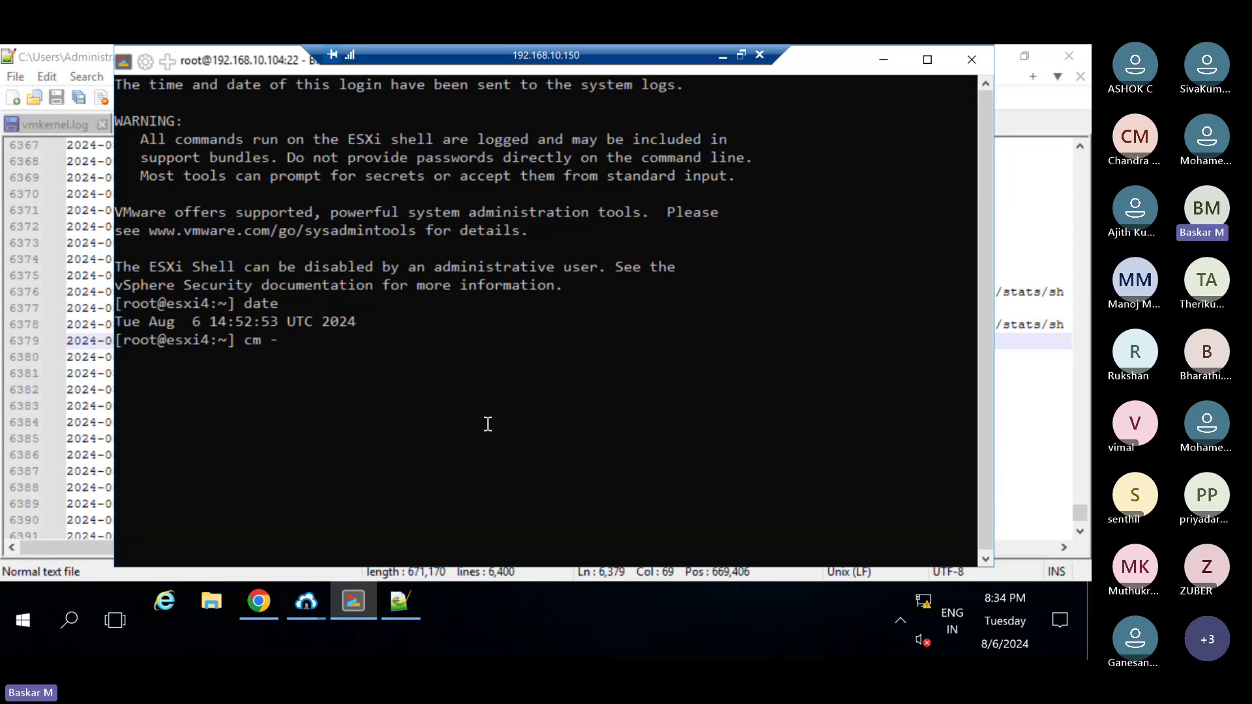
key("BackSpace")
key("BackSpace")
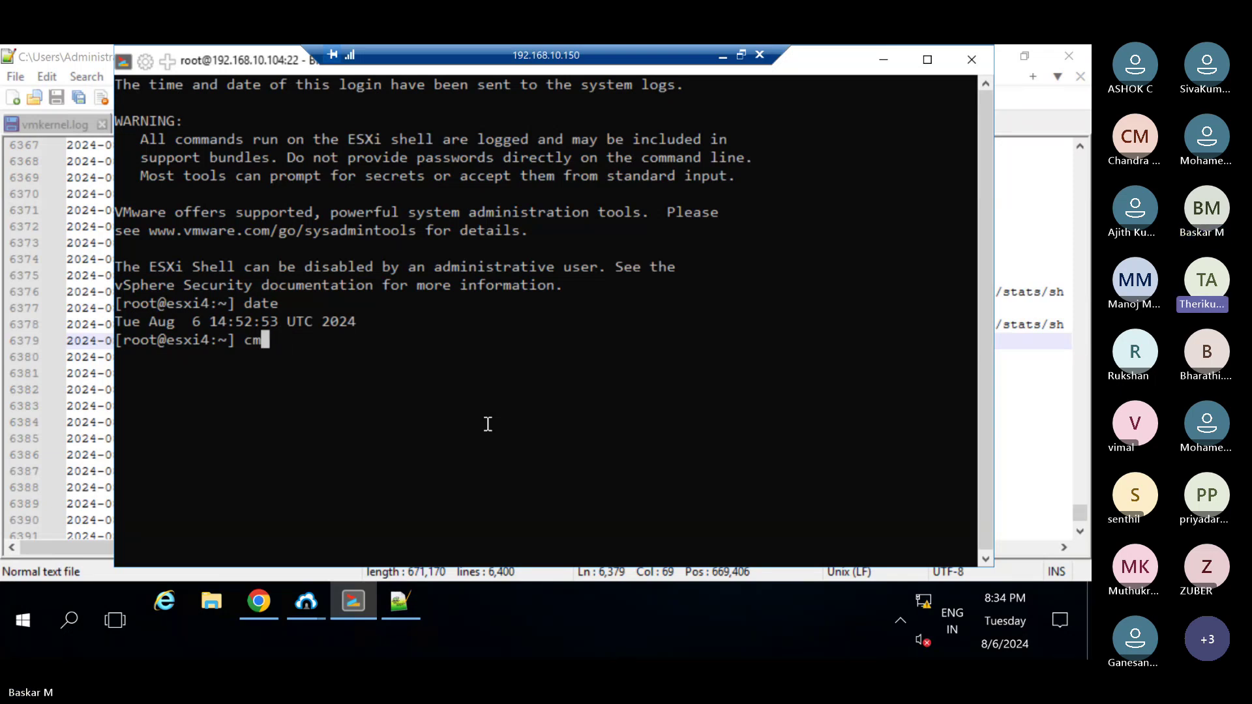
key("BackSpace")
key("BackSpace")
type("vm-su")
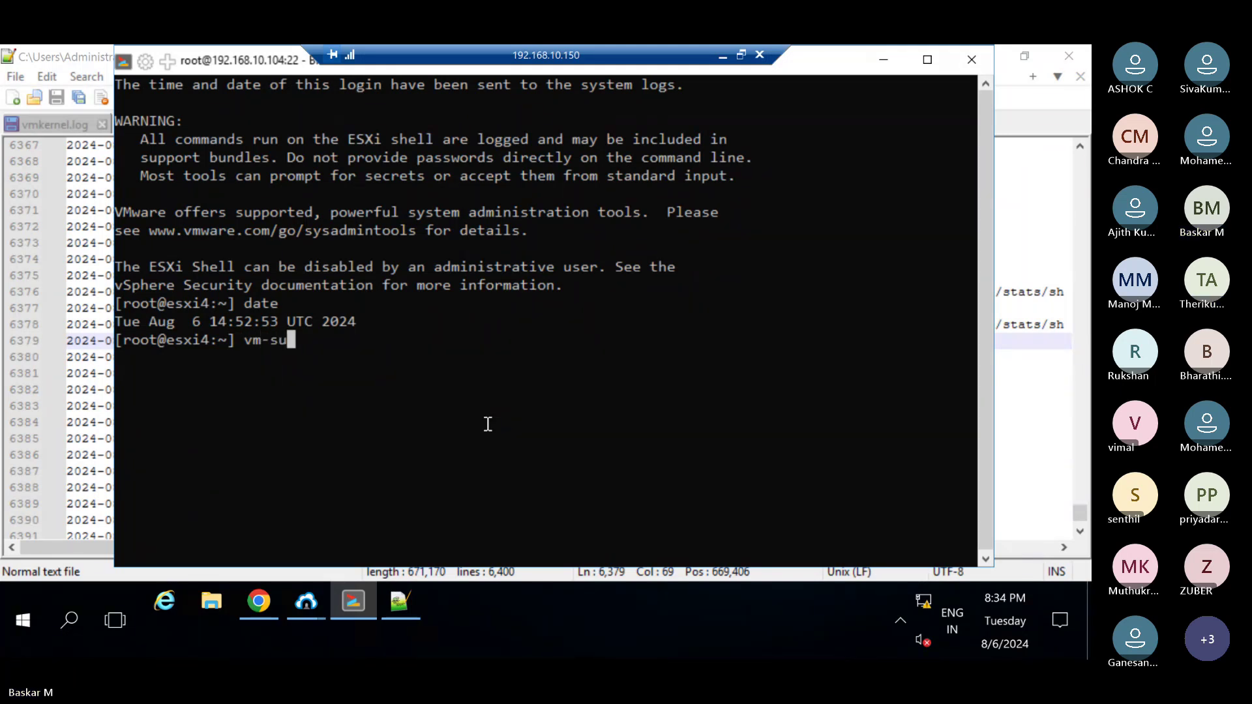
type("pport")
key("Return")
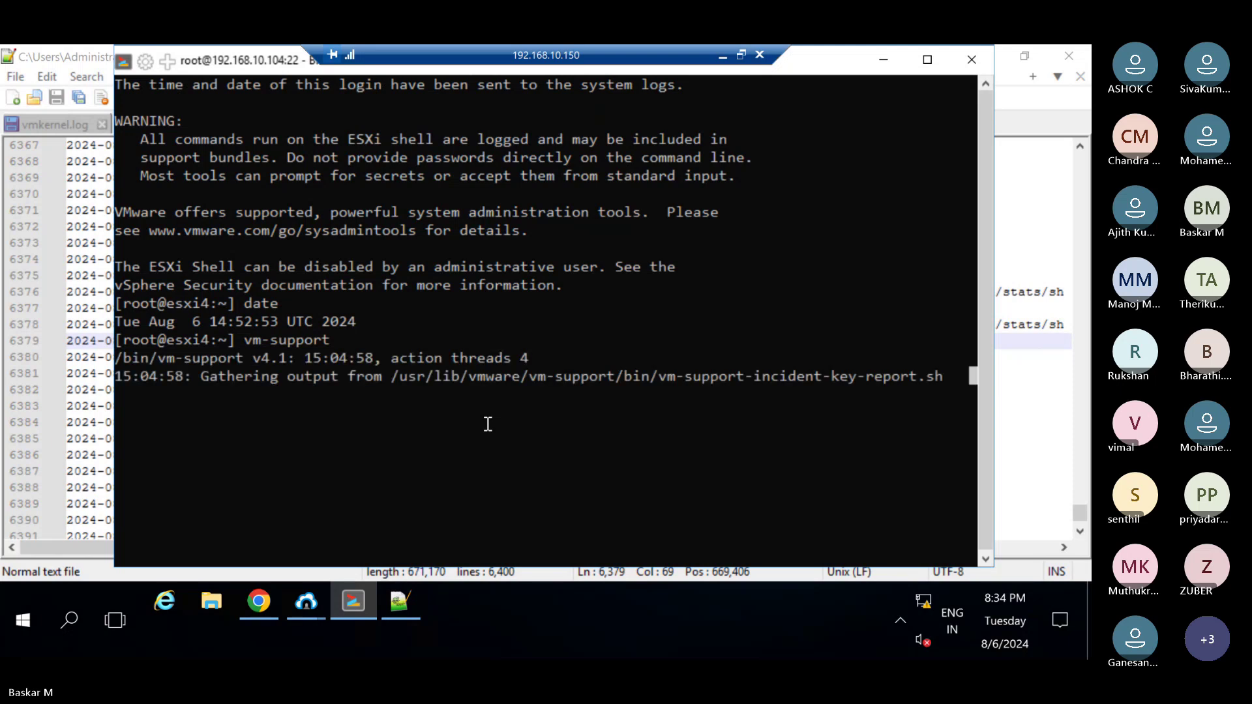
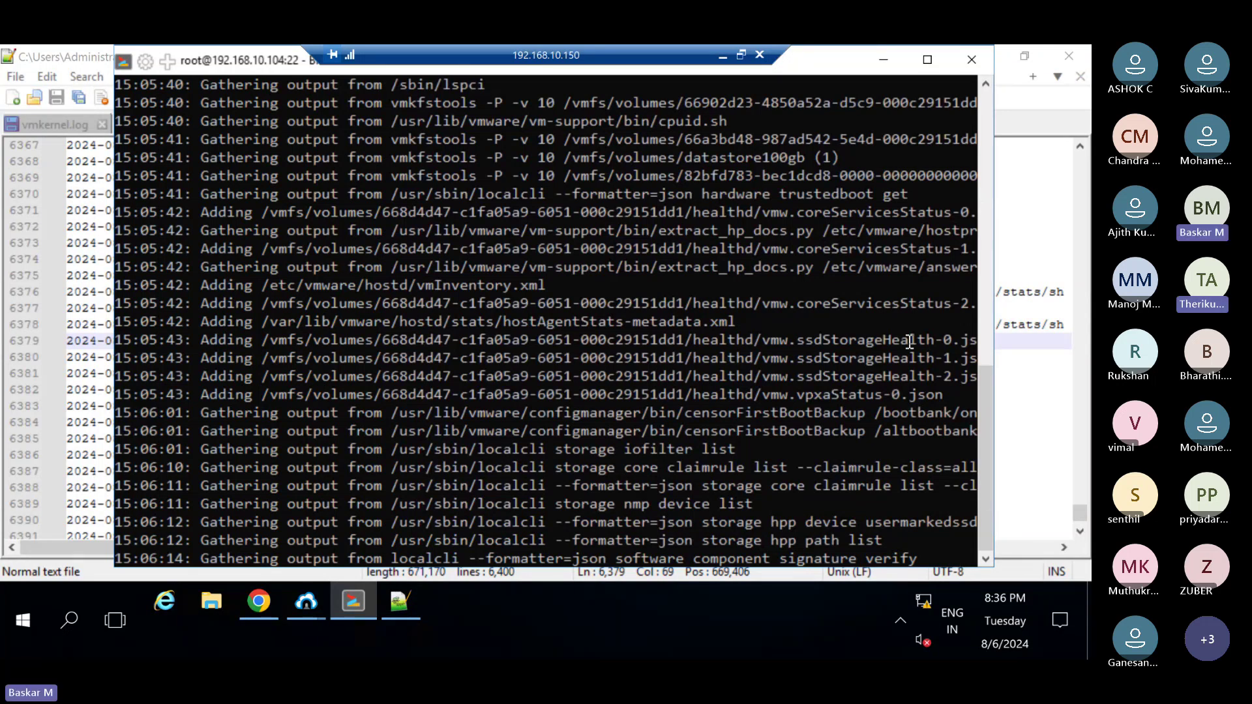
Interrupt and stop the running vm-support collection, and return to the shell prompt.
key("ctrl+c")
key("ctrl+c")
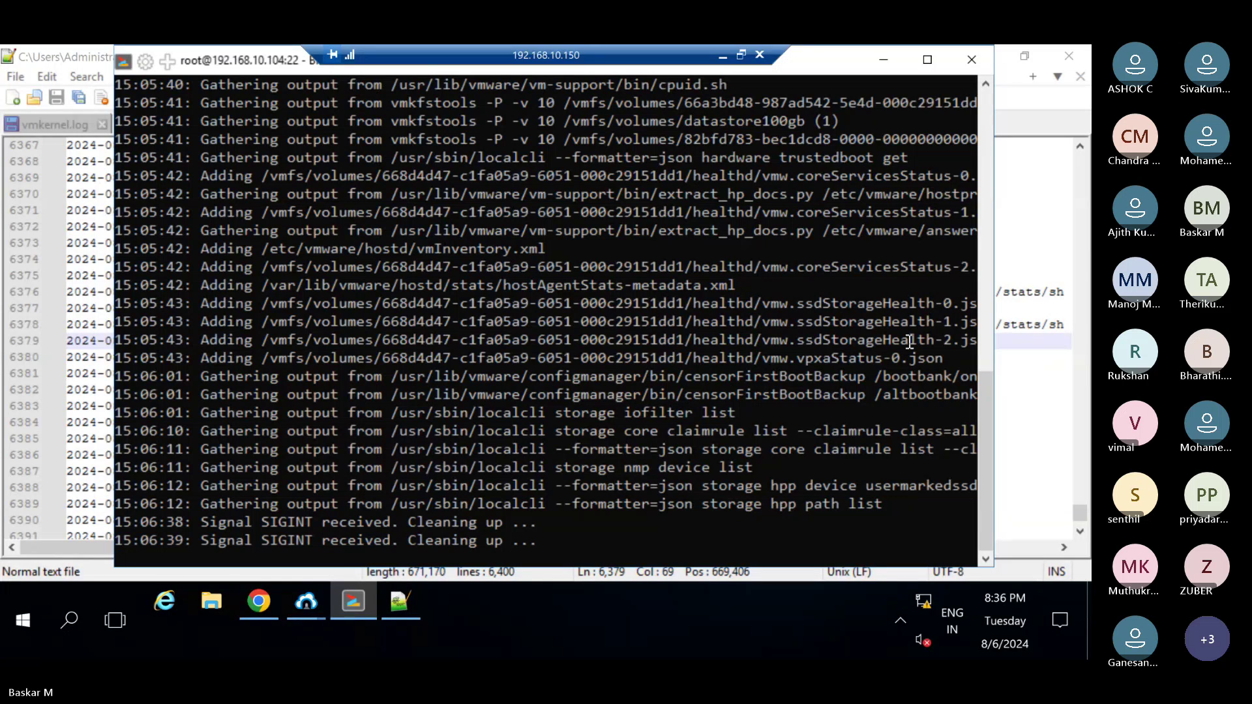
key("ctrl+z")
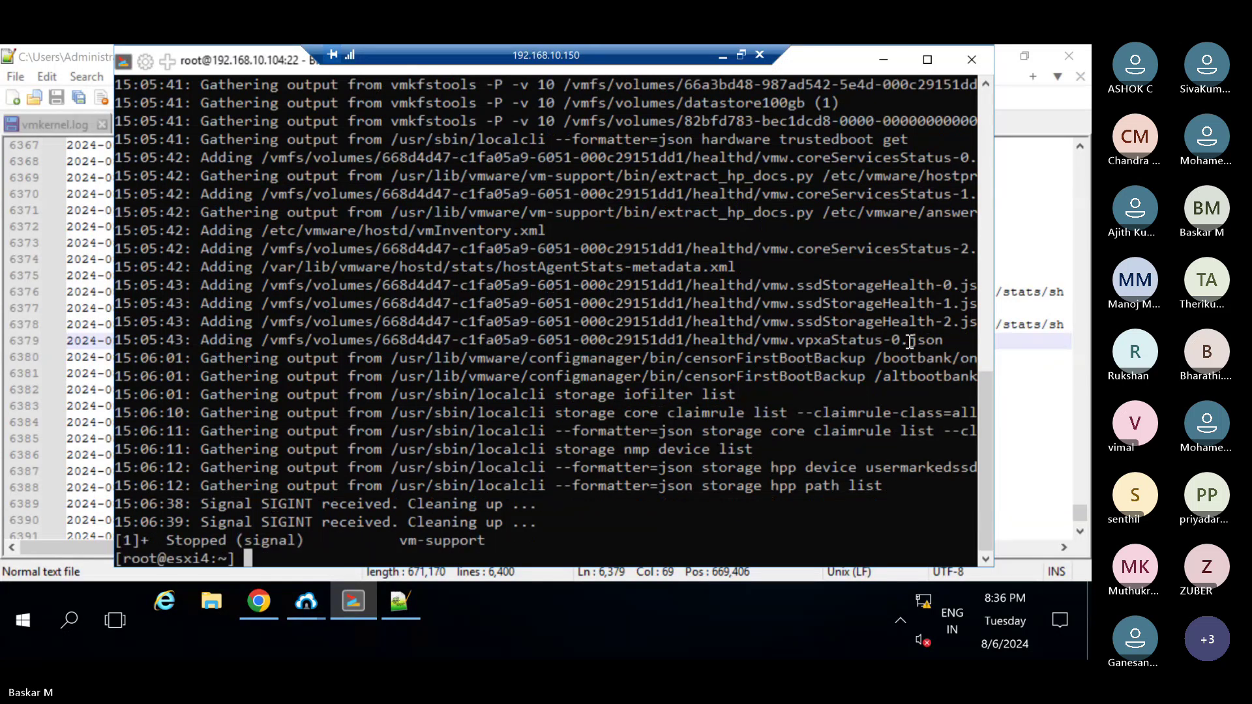
key("Return")
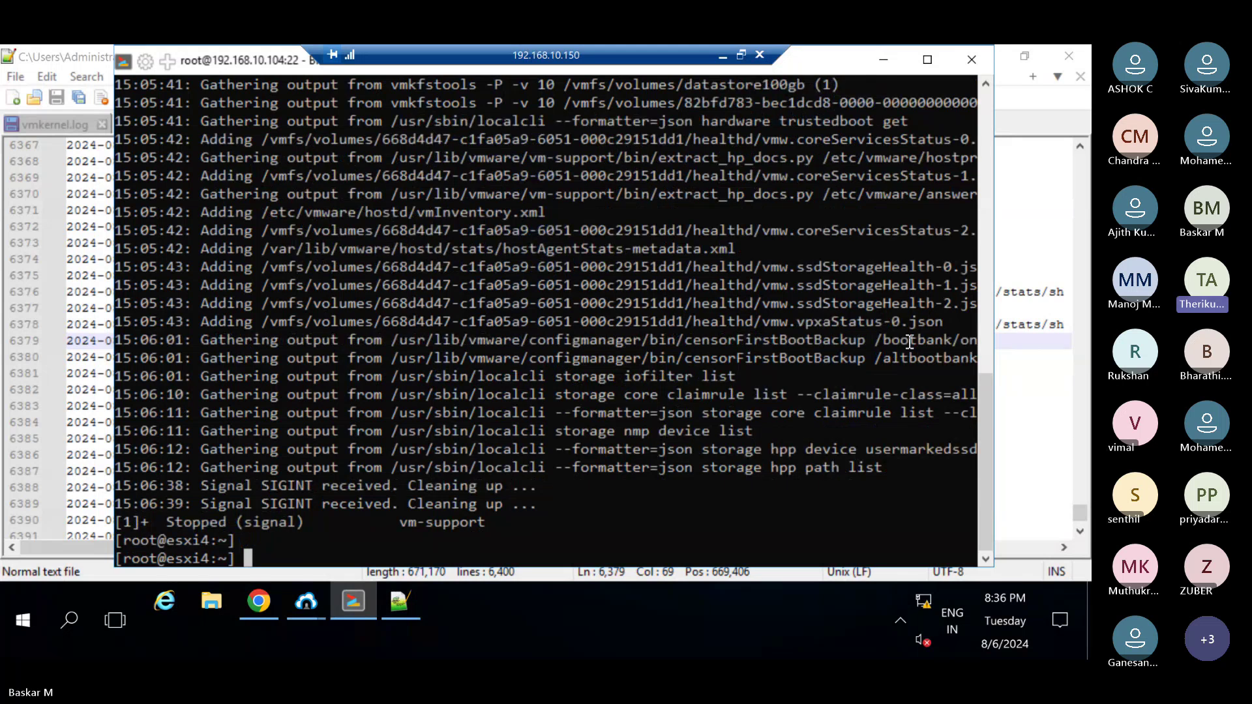
key("Return")
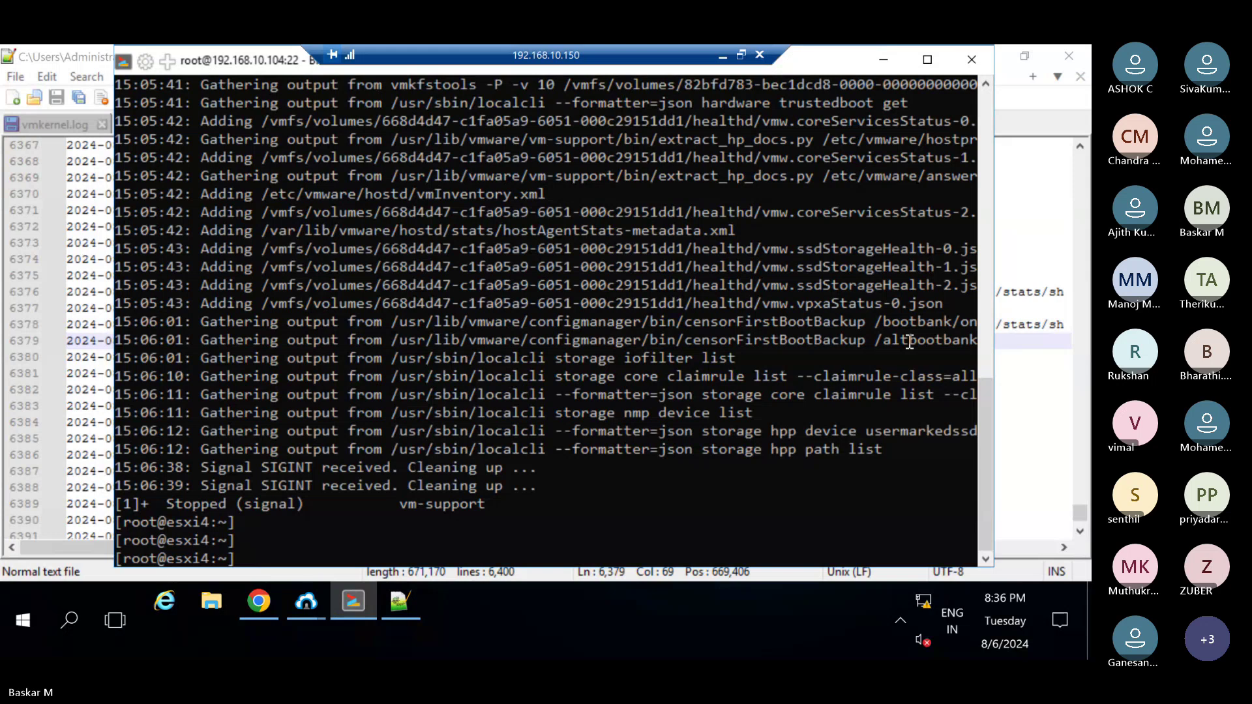
Switch to the vSphere Client, list the datastores of host 192.168.10.104 and browse the files of datastore100gb (1).
left_click(272, 607)
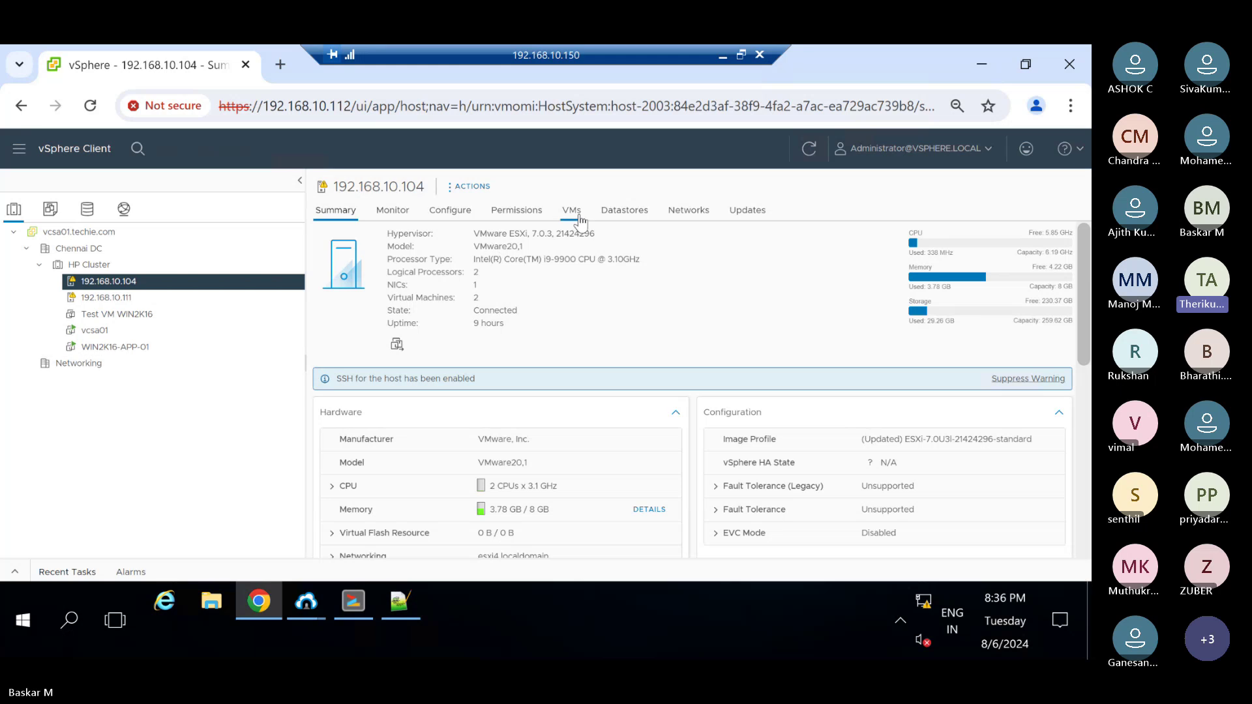
left_click(619, 221)
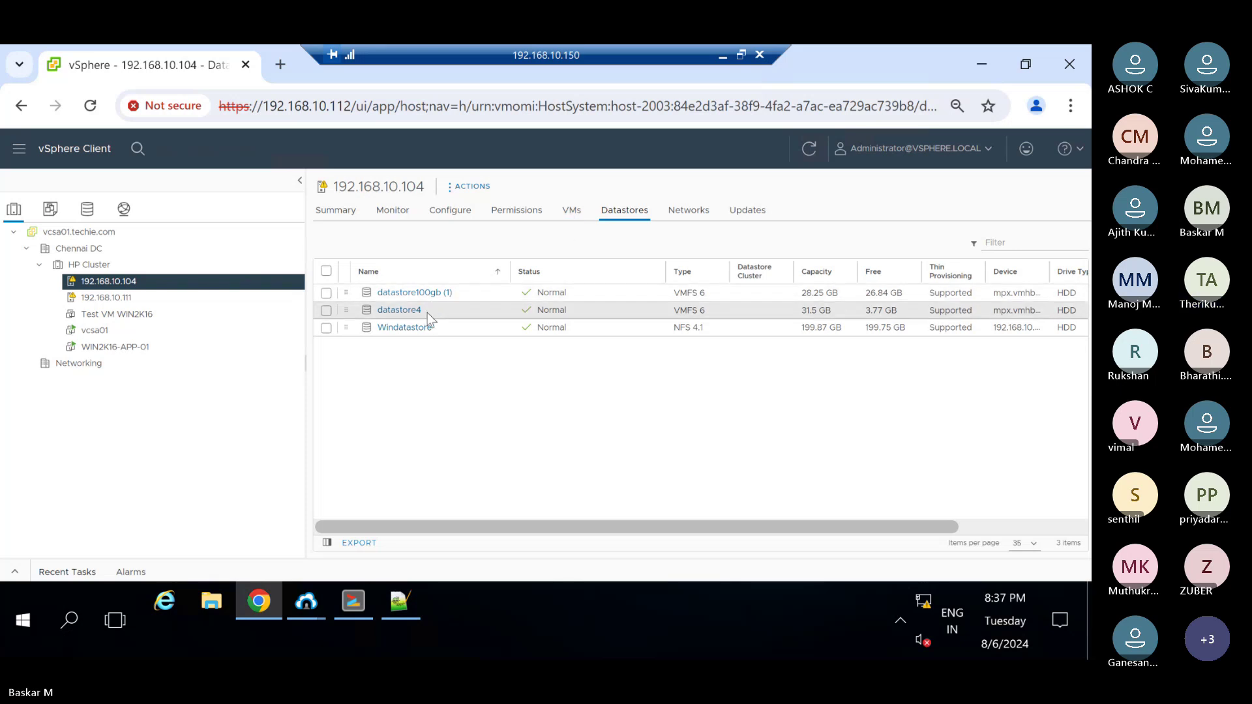
left_click_drag(431, 309, 384, 310)
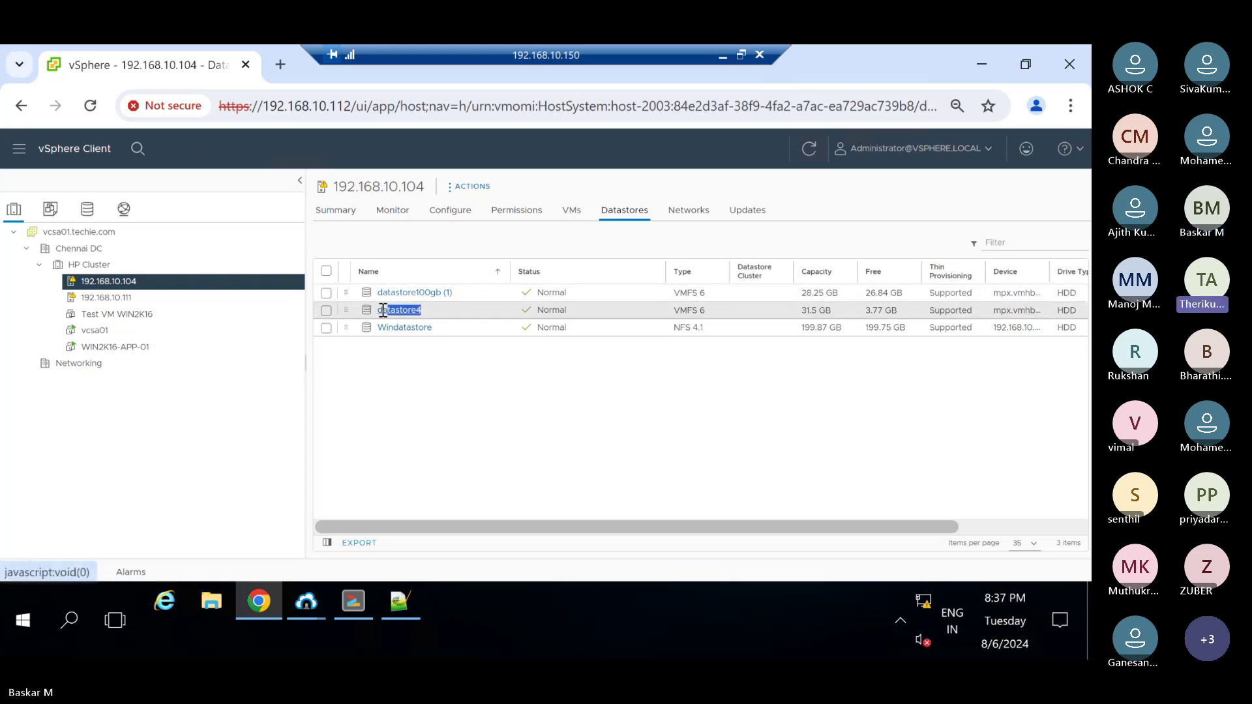
left_click(420, 300)
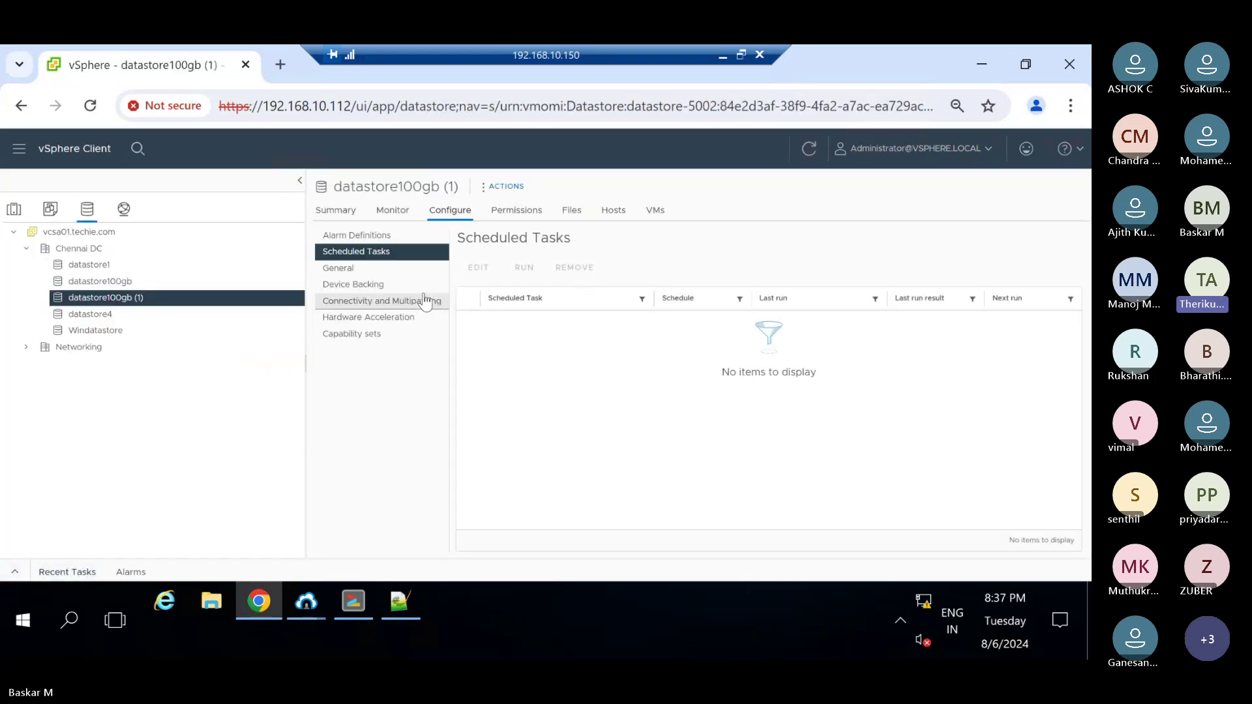
left_click(574, 210)
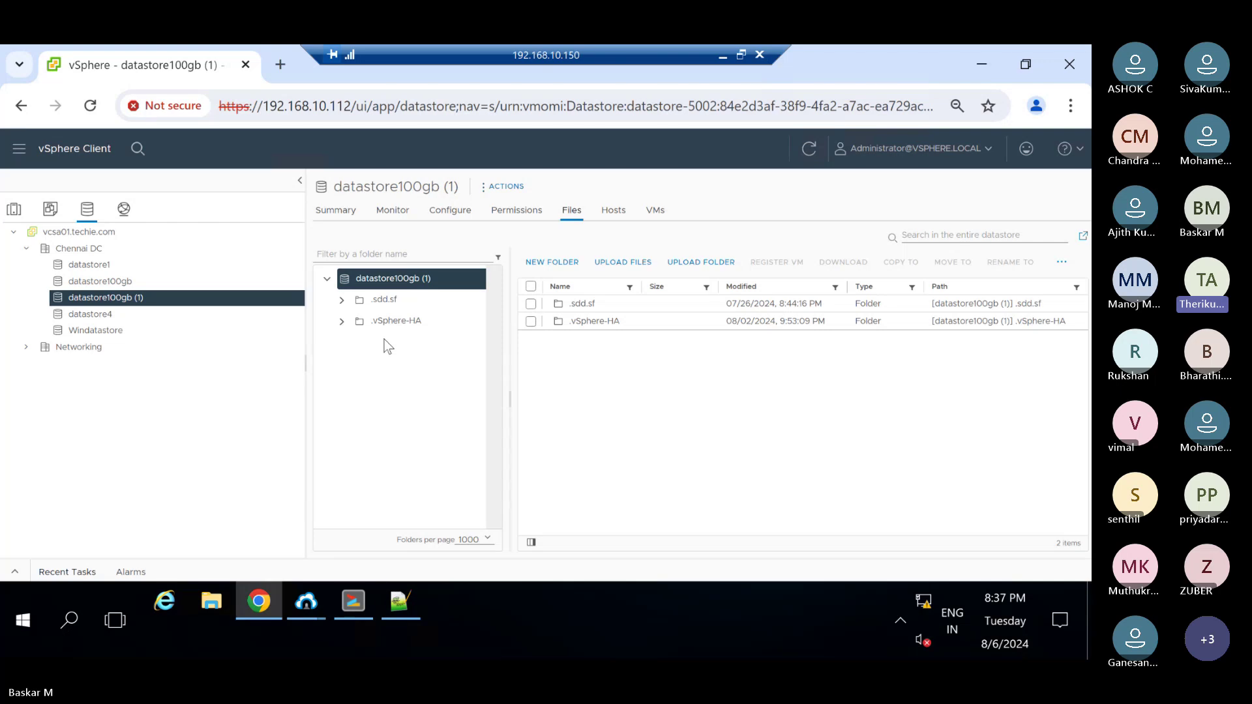
Show the summary of datastore100gb (1) and highlight its URL to examine the volume path.
left_click(337, 211)
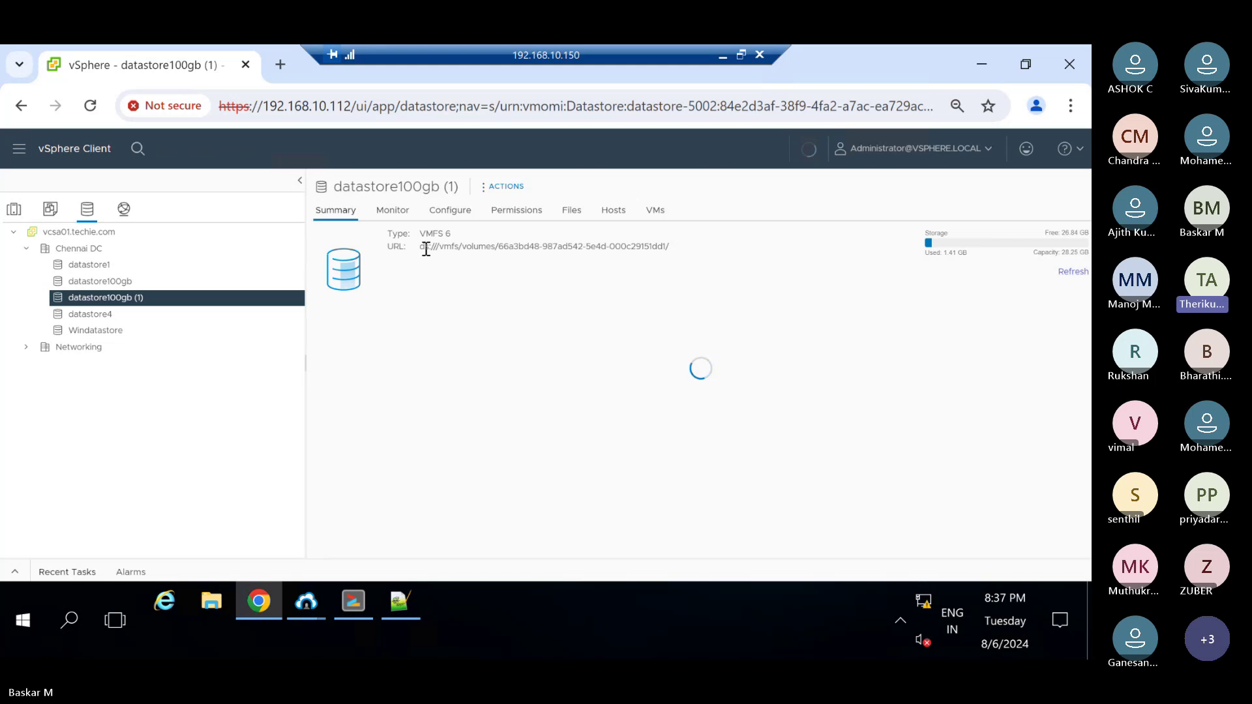
left_click_drag(419, 246, 671, 245)
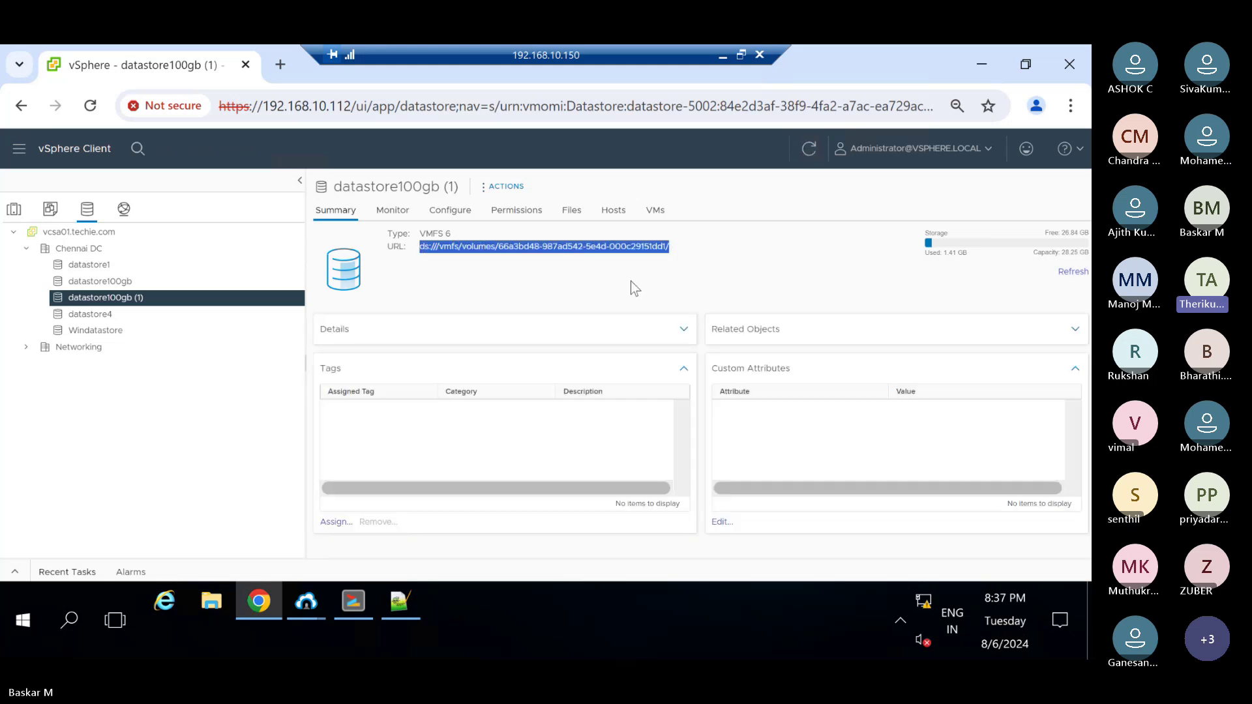
left_click(664, 268)
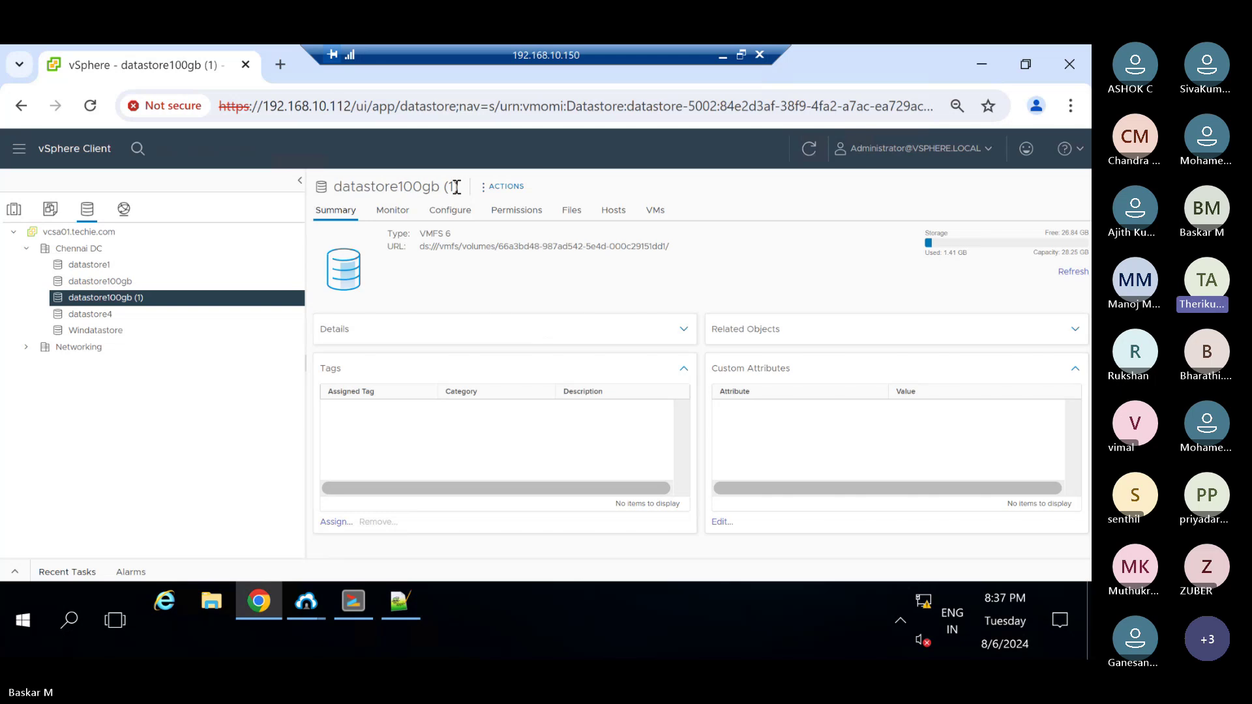
triple_click(472, 246)
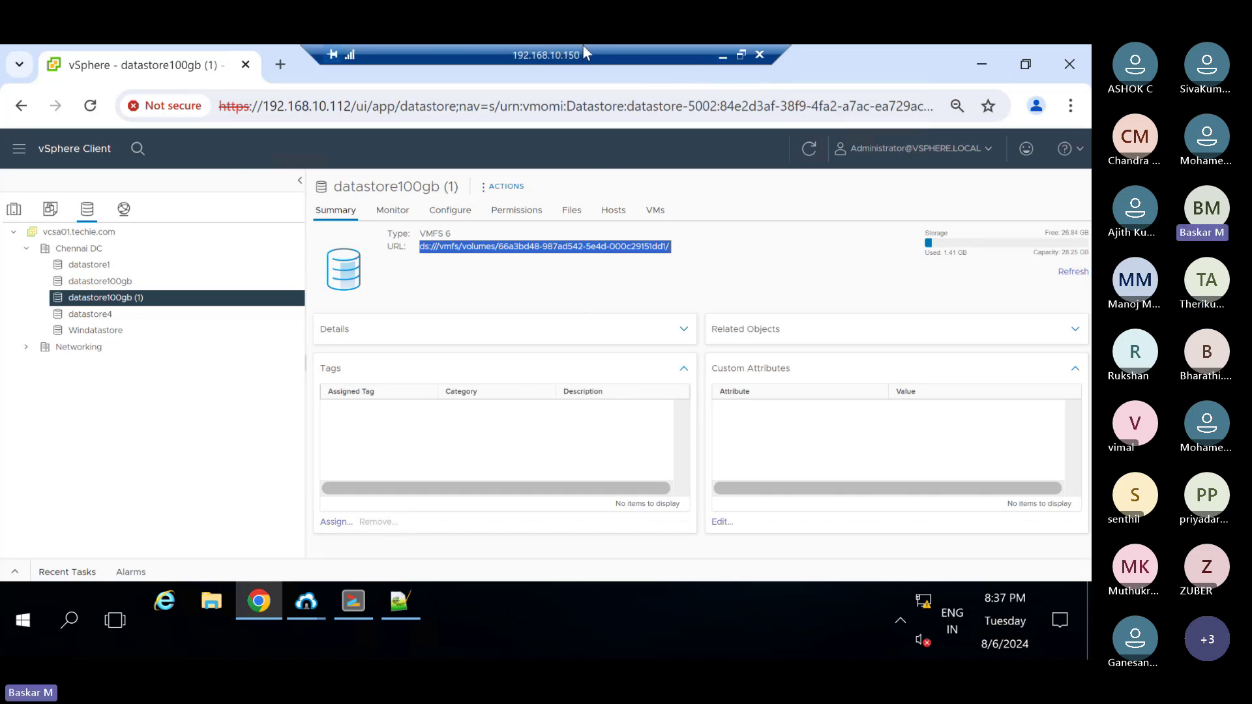
left_click(766, 242)
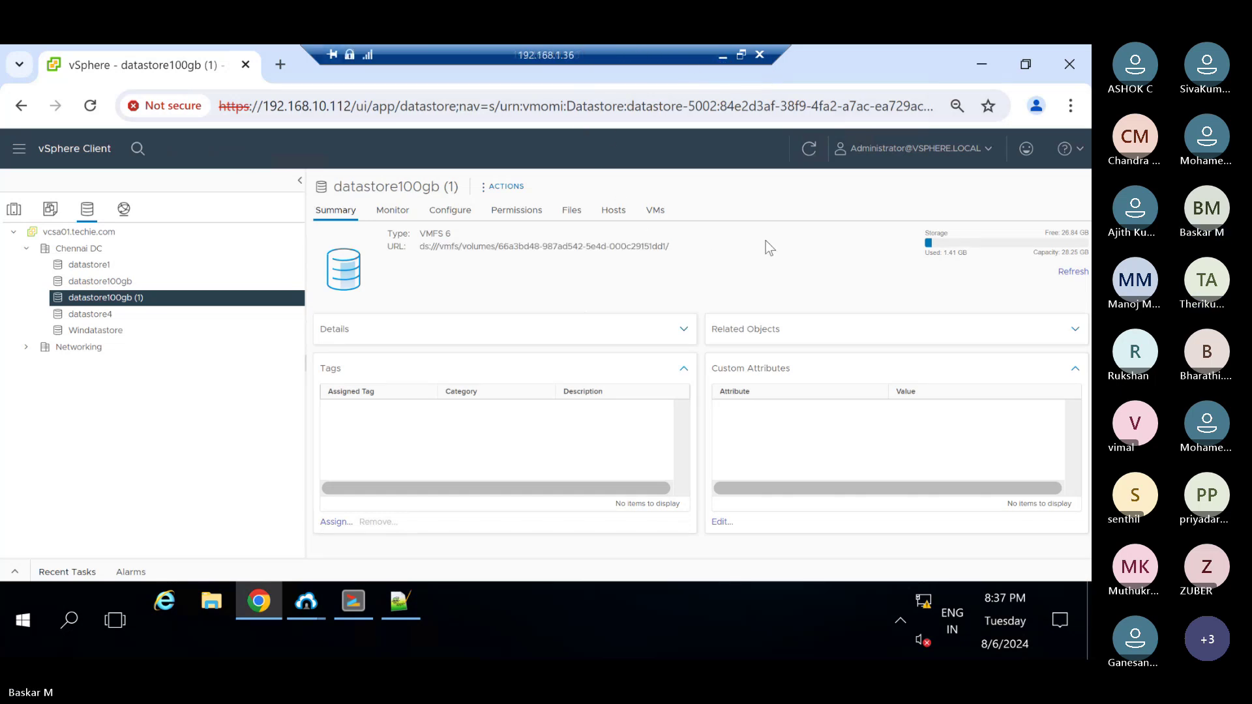
Minimize the remote session and copy the command vm-support -w /vmfs/volumes/DATASTORE_NAME from the Teams meeting chat.
left_click(720, 58)
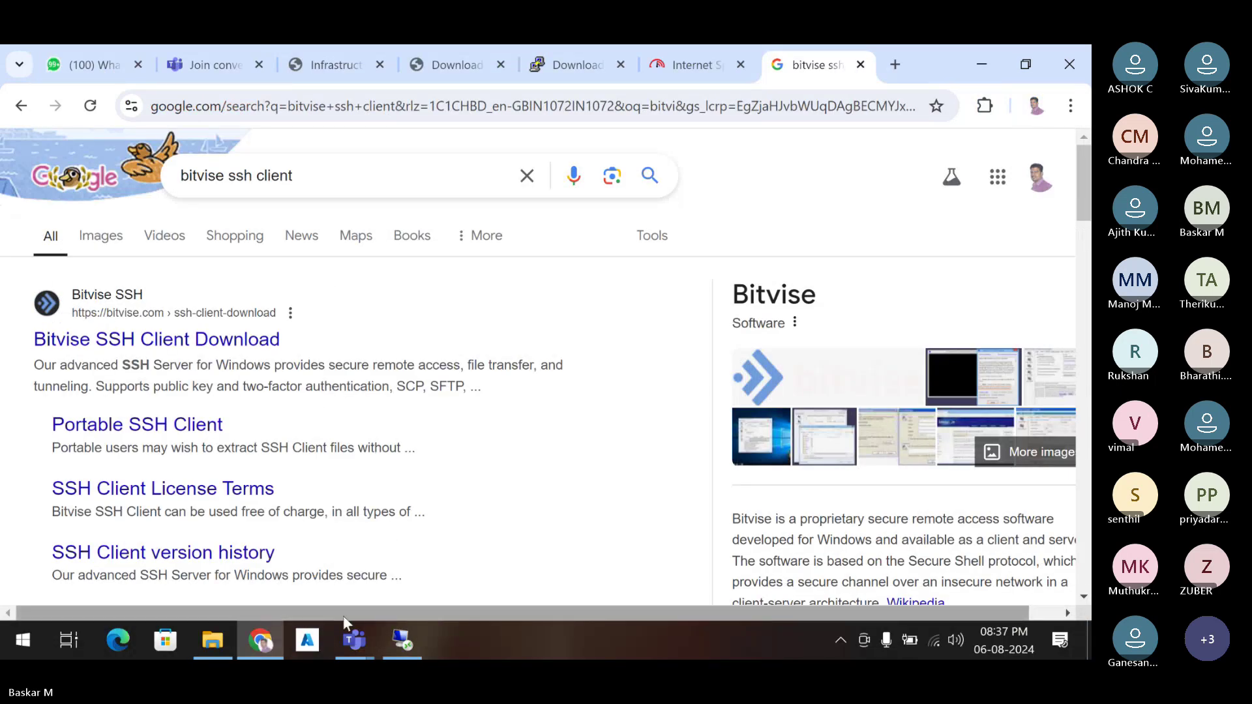
mouse_move(351, 641)
left_click(322, 577)
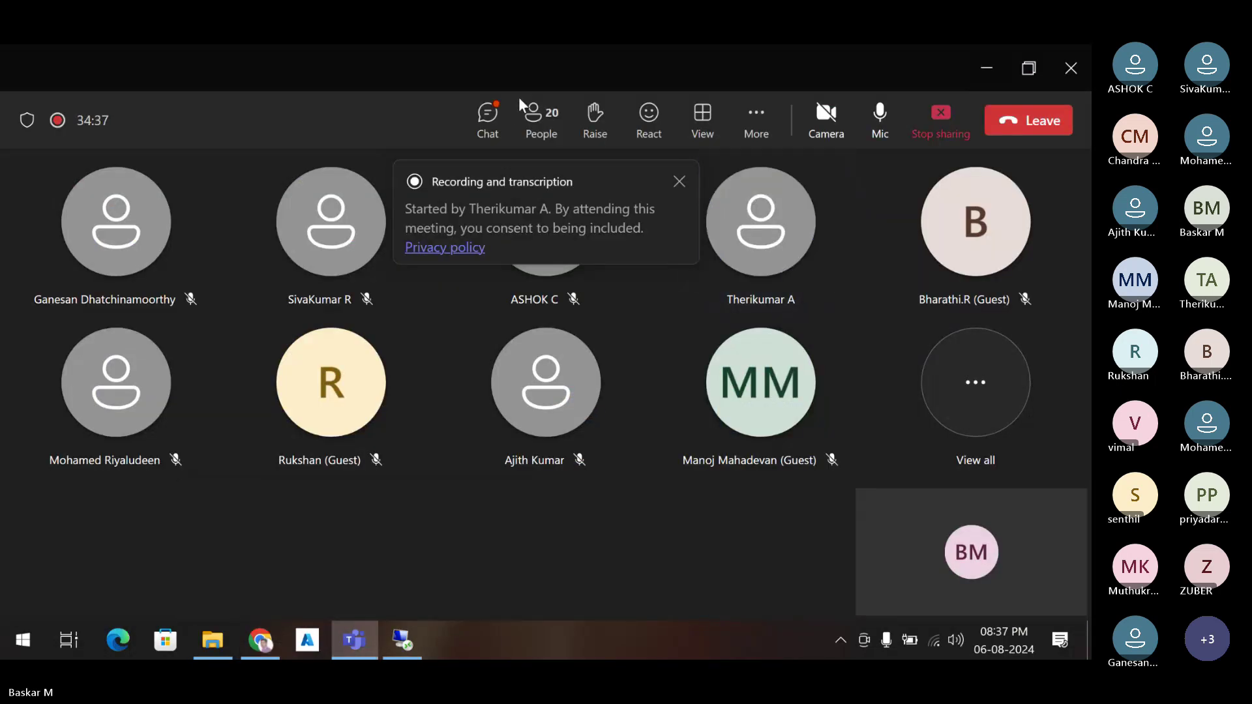
left_click(487, 117)
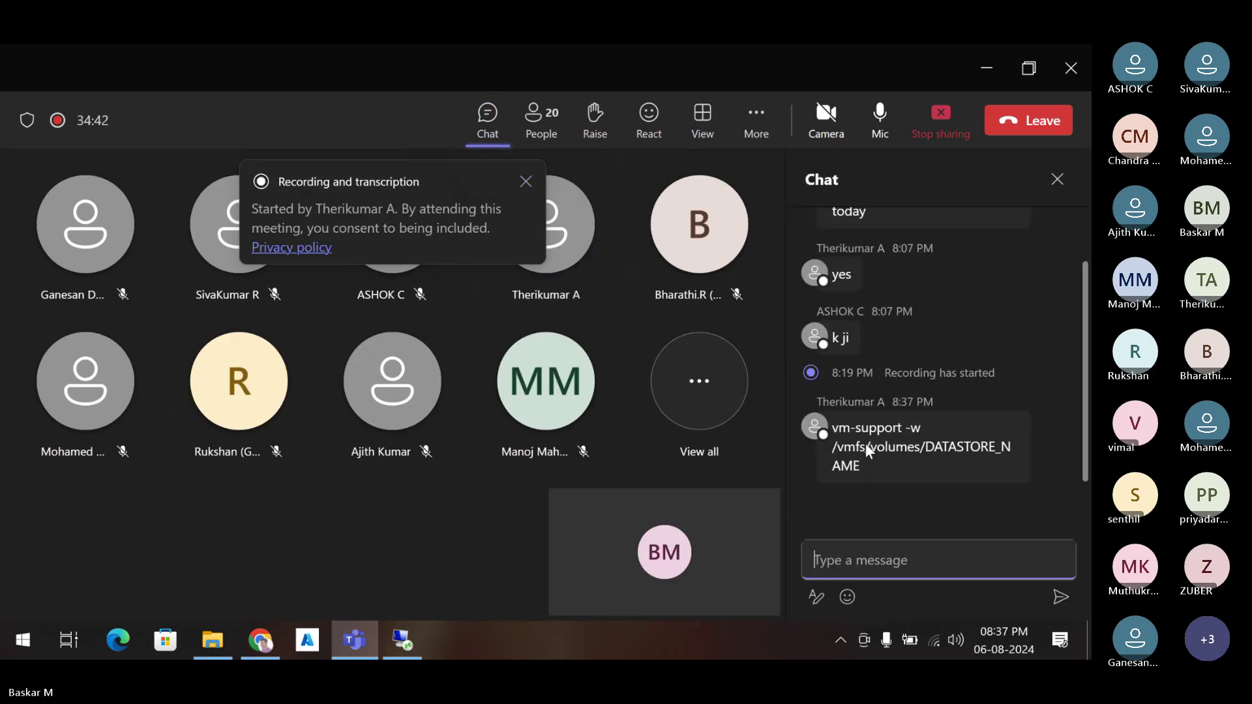
left_click_drag(835, 432, 860, 460)
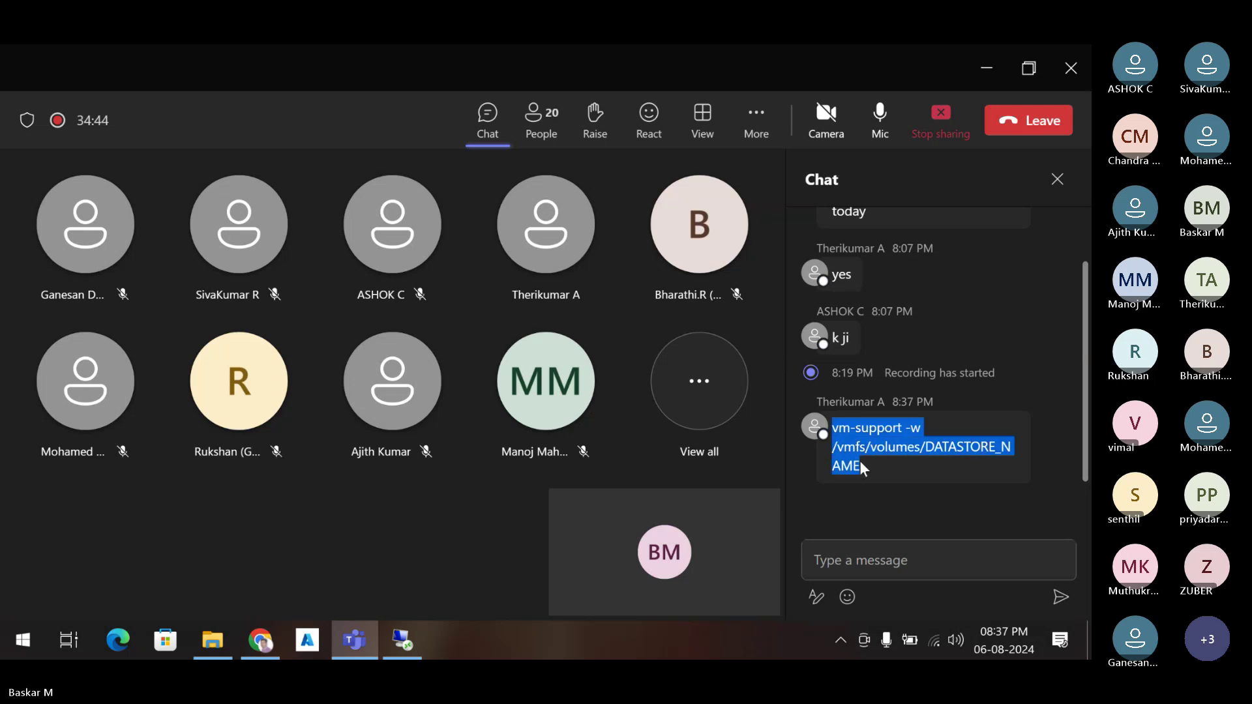
right_click(871, 436)
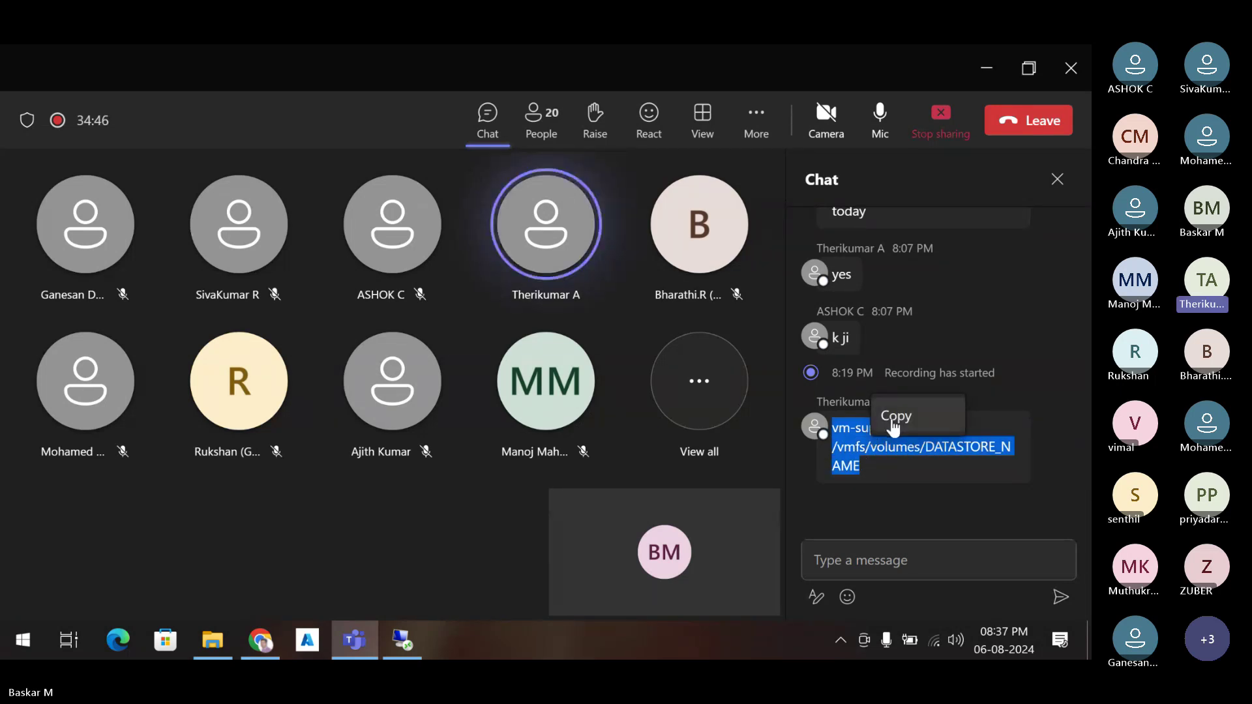
left_click(893, 421)
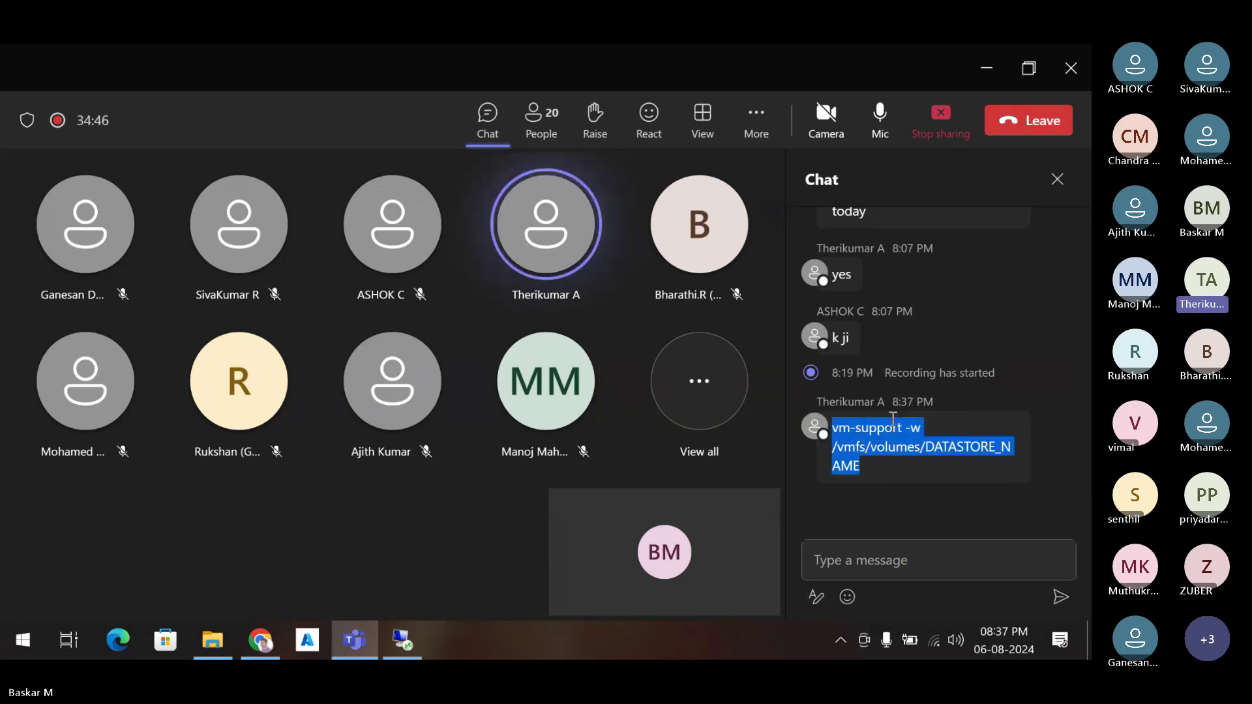
Return to the remote session and paste the copied vm-support command into a new Notepad++ document.
left_click(402, 639)
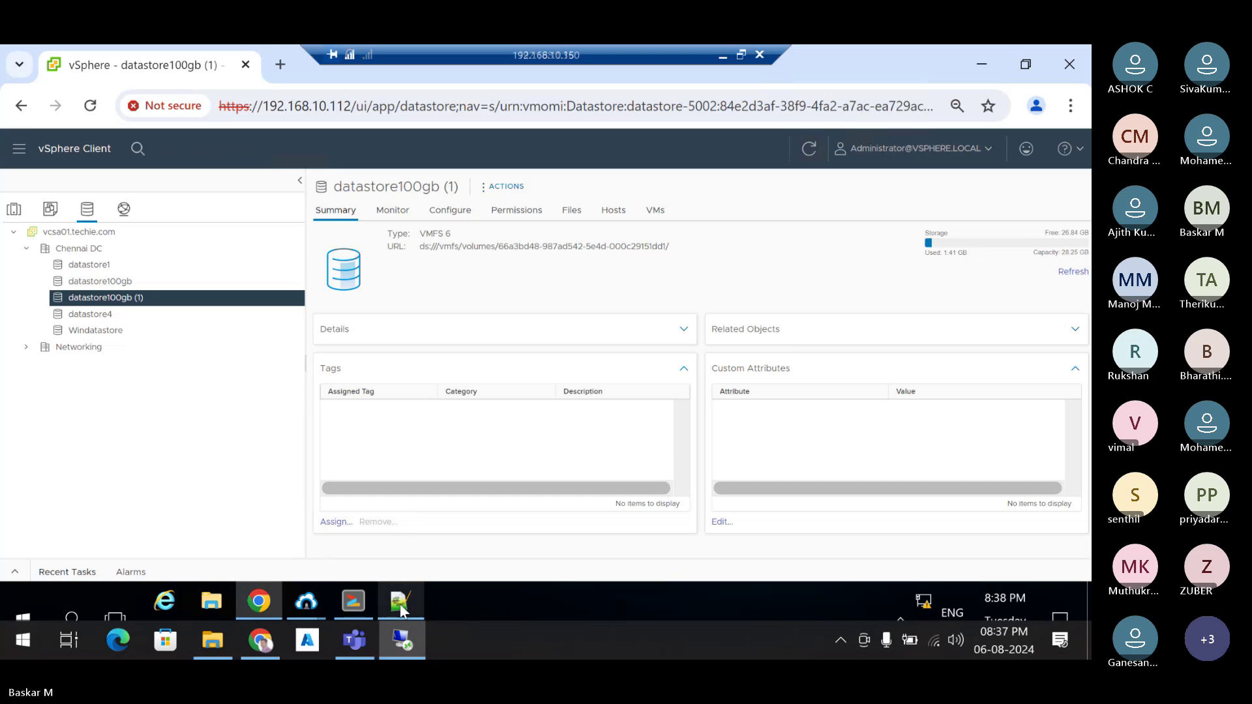
left_click(399, 603)
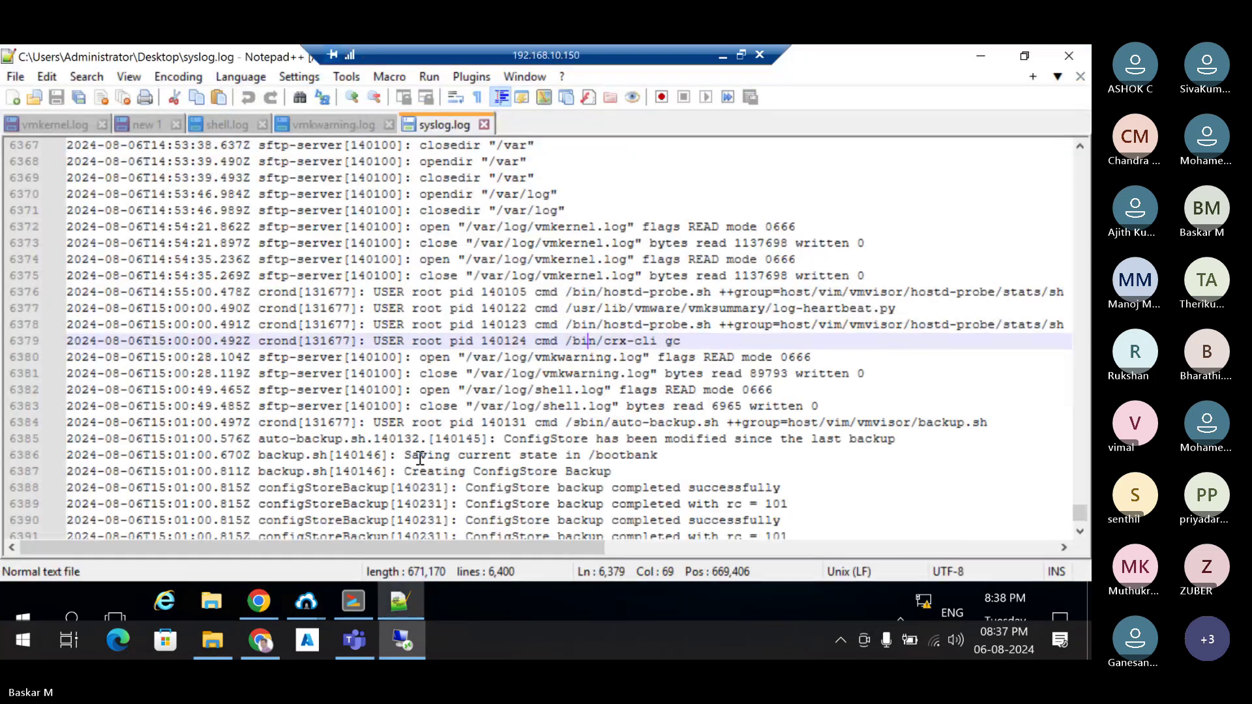
key("ctrl+n")
key("ctrl+v")
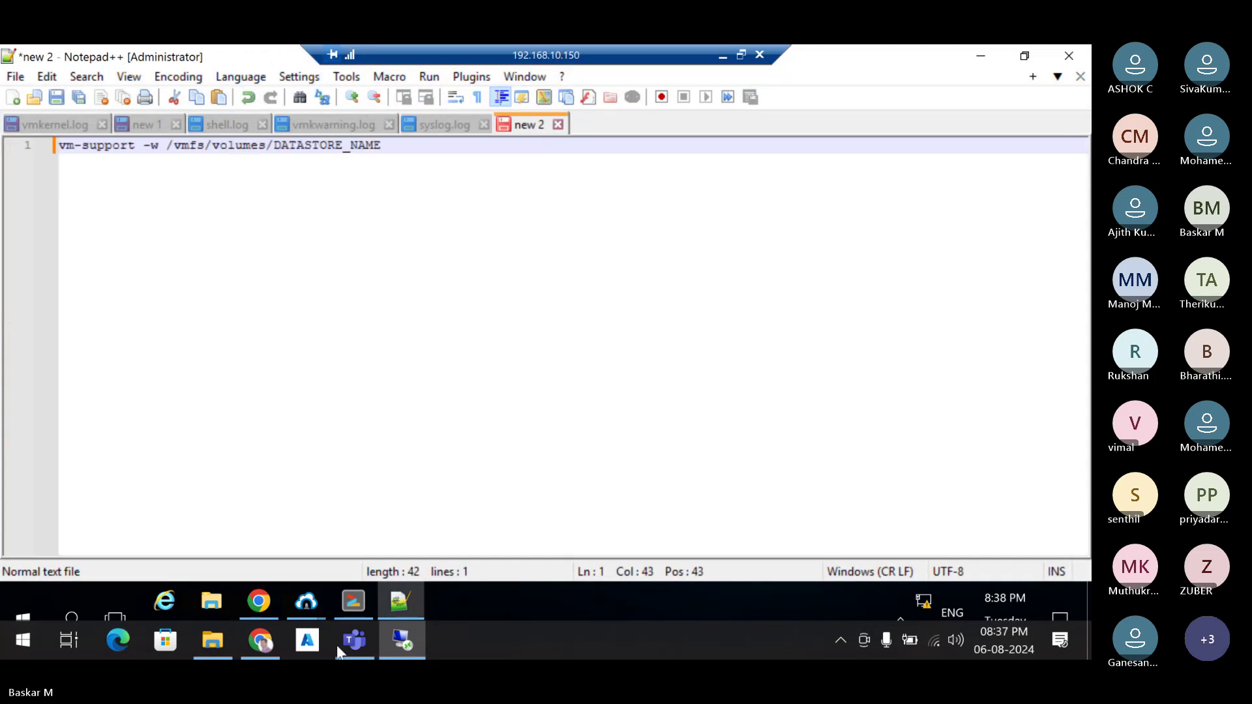
Copy the datastore name datastore100gb (1) from the vSphere Client and replace DATASTORE_NAME with it in the Notepad++ command.
left_click(267, 603)
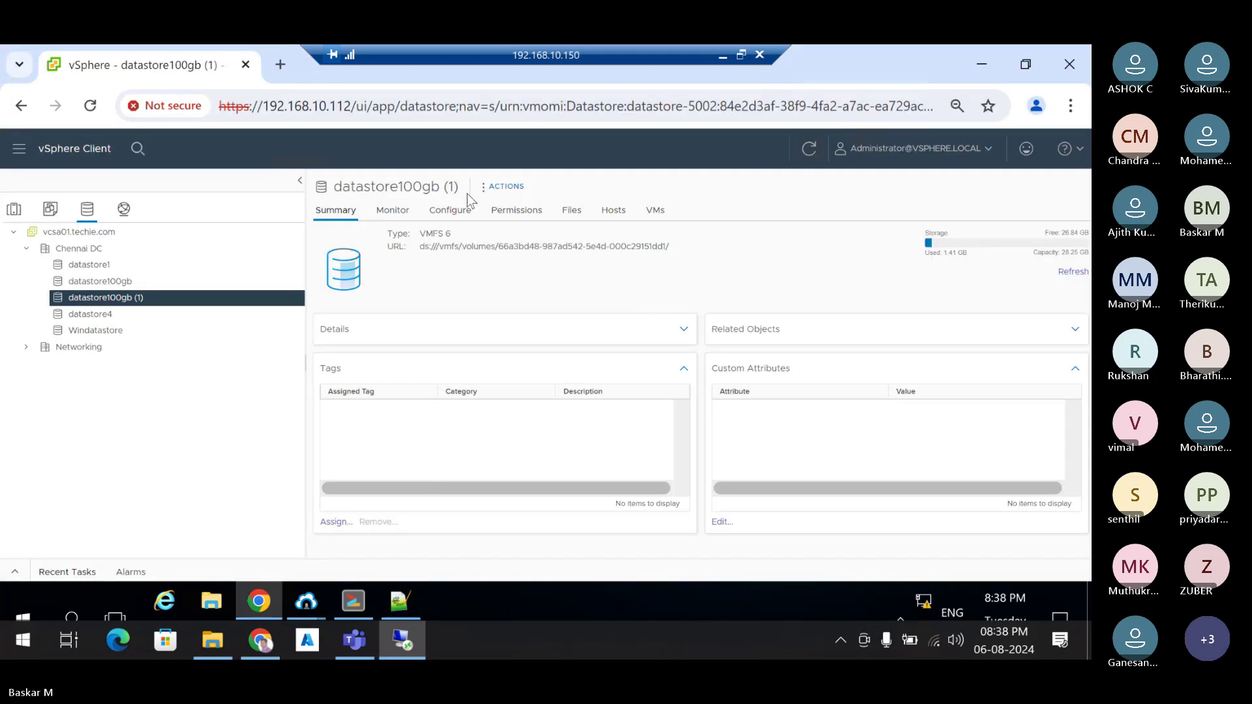
left_click_drag(461, 189, 335, 188)
key("ctrl+c")
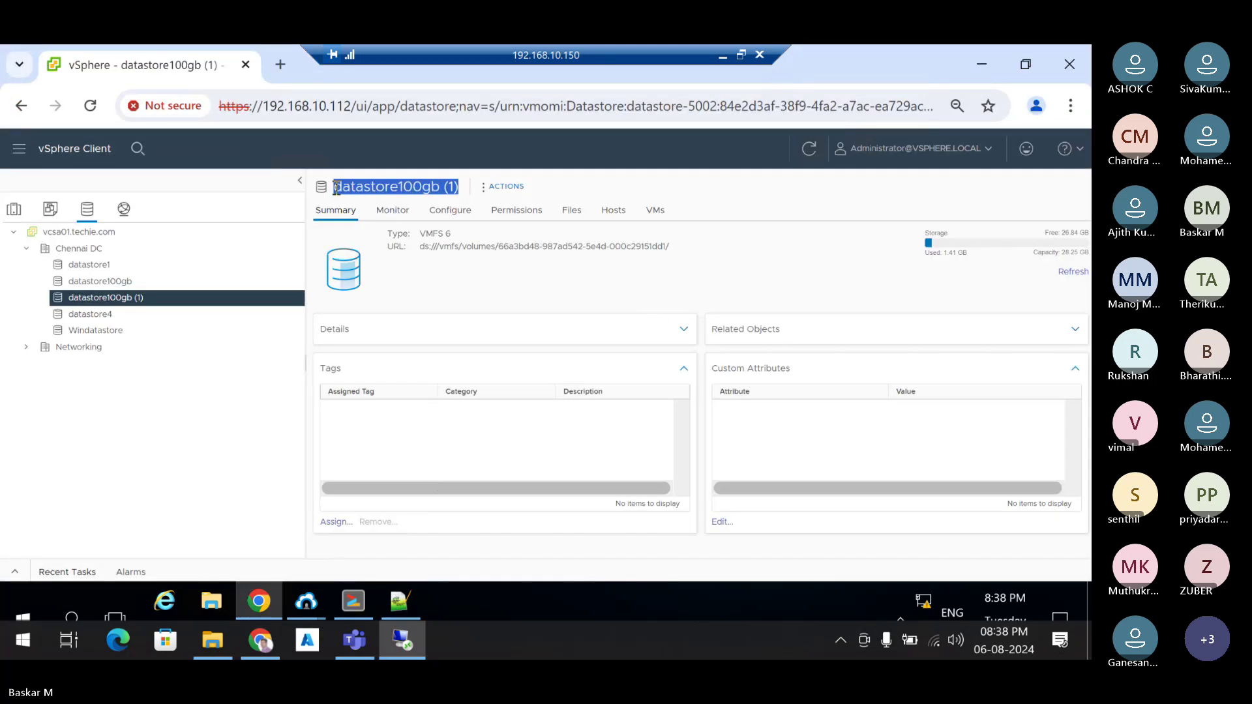
left_click(399, 600)
left_click_drag(381, 146, 274, 149)
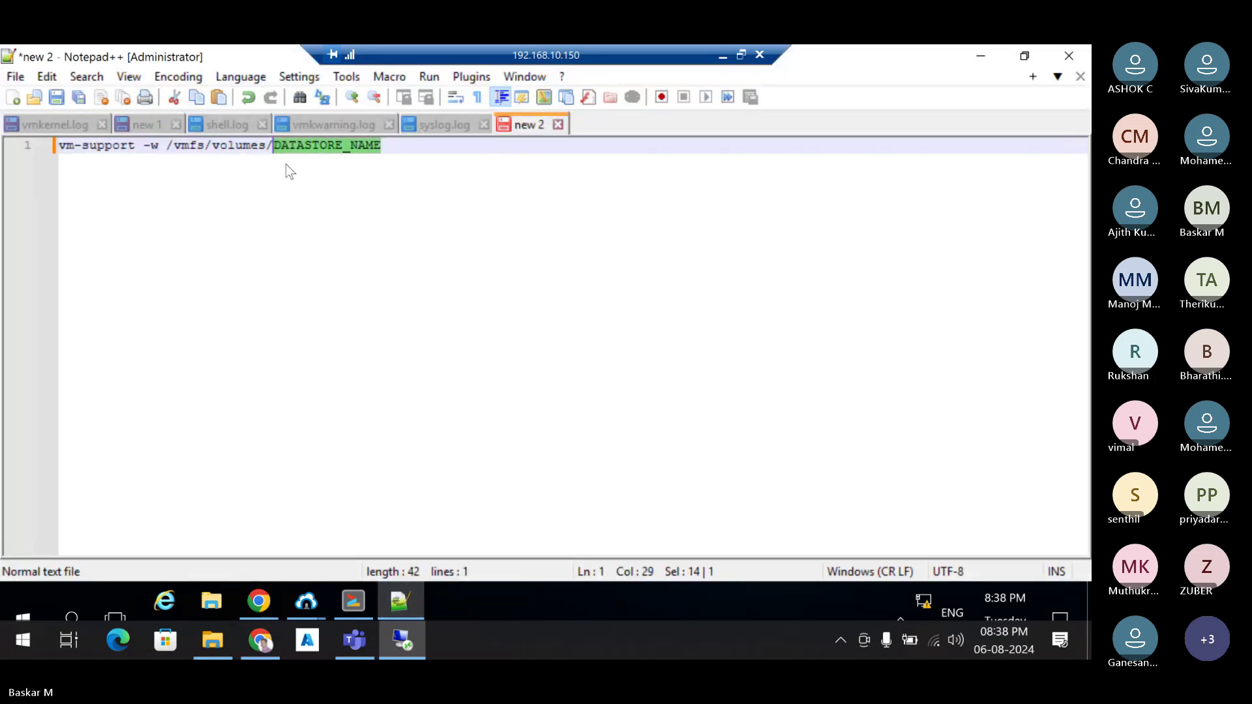
key("ctrl+v")
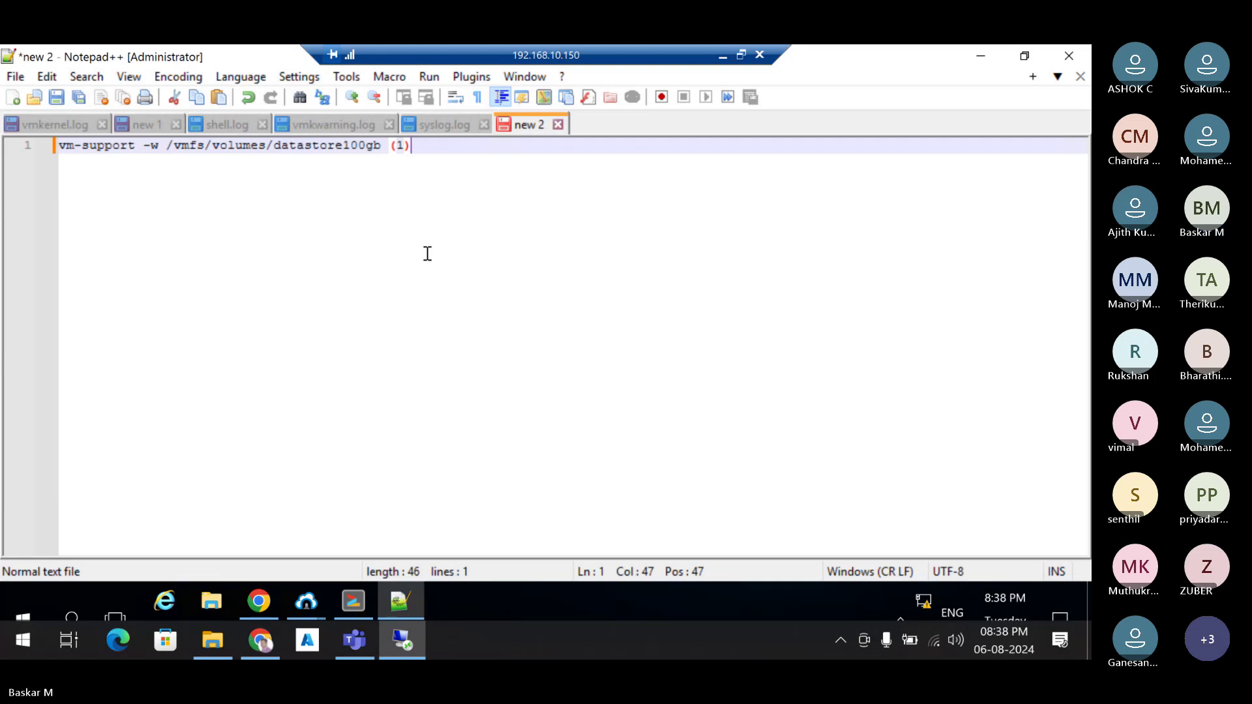
Copy the whole vm-support command from the Notepad++ document and clear the SSH terminal of host 192.168.10.104 with the clear command.
left_click_drag(437, 146, 2, 126)
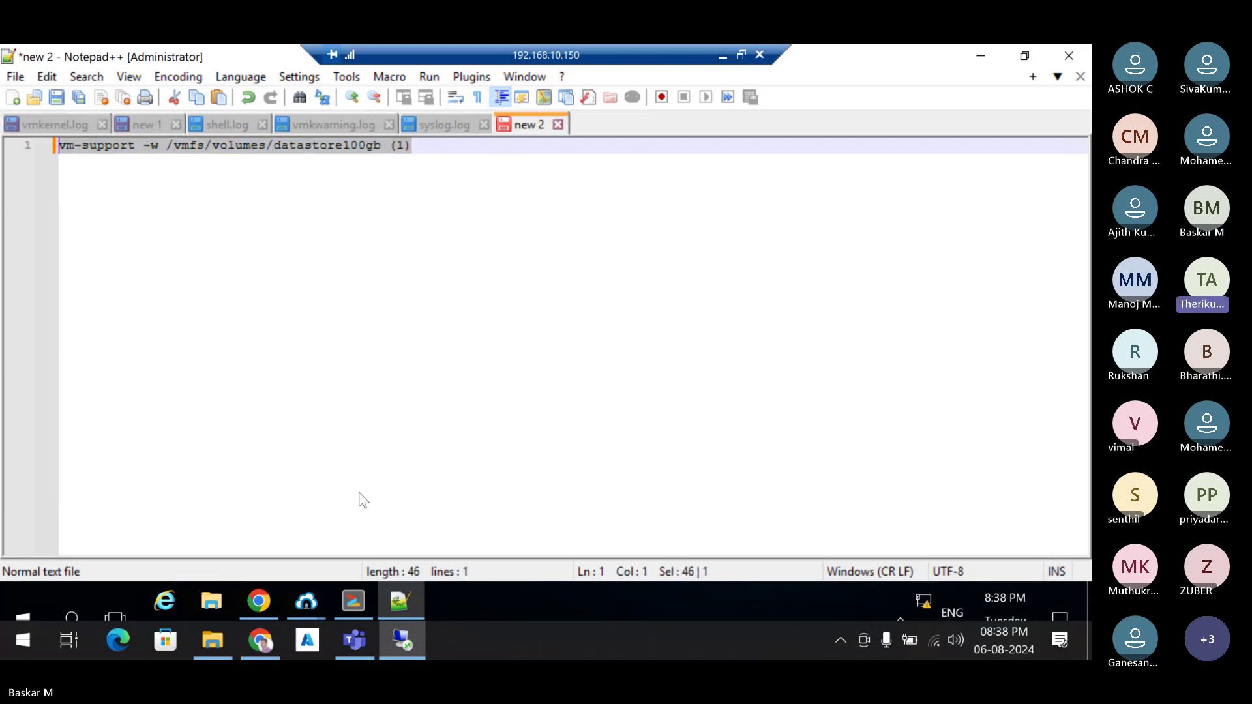
key("alt+Tab")
type("clear")
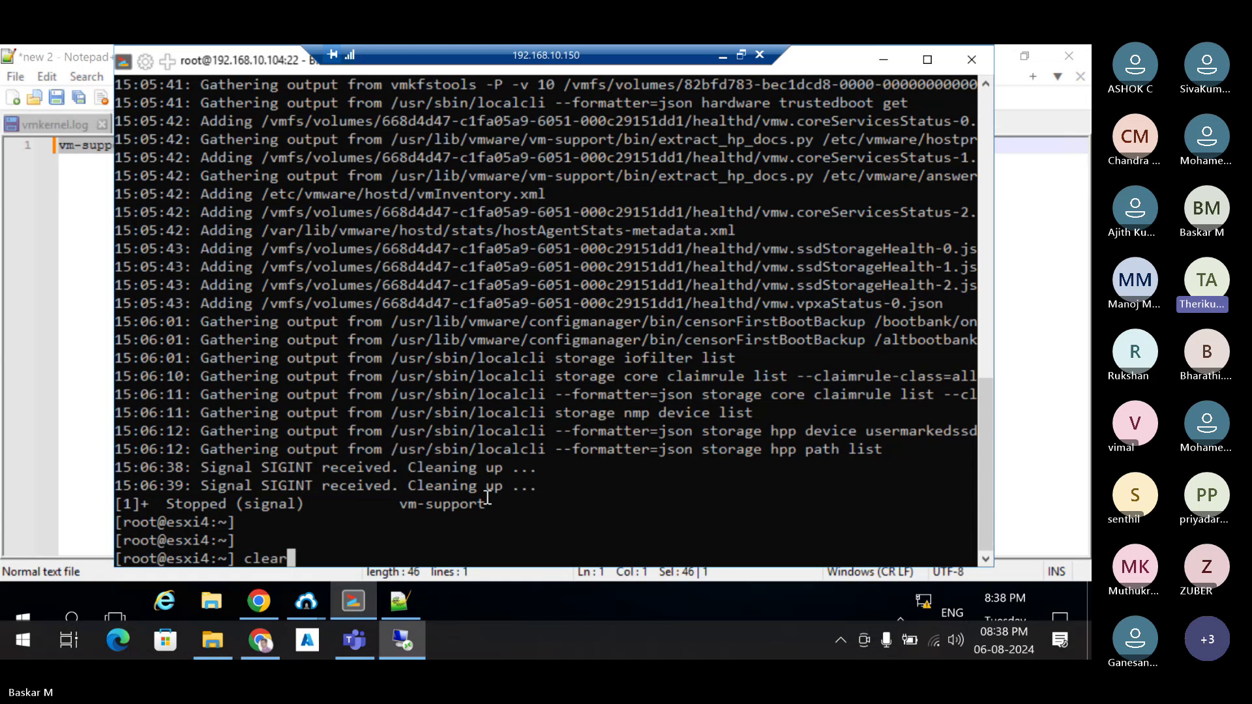
key("Return")
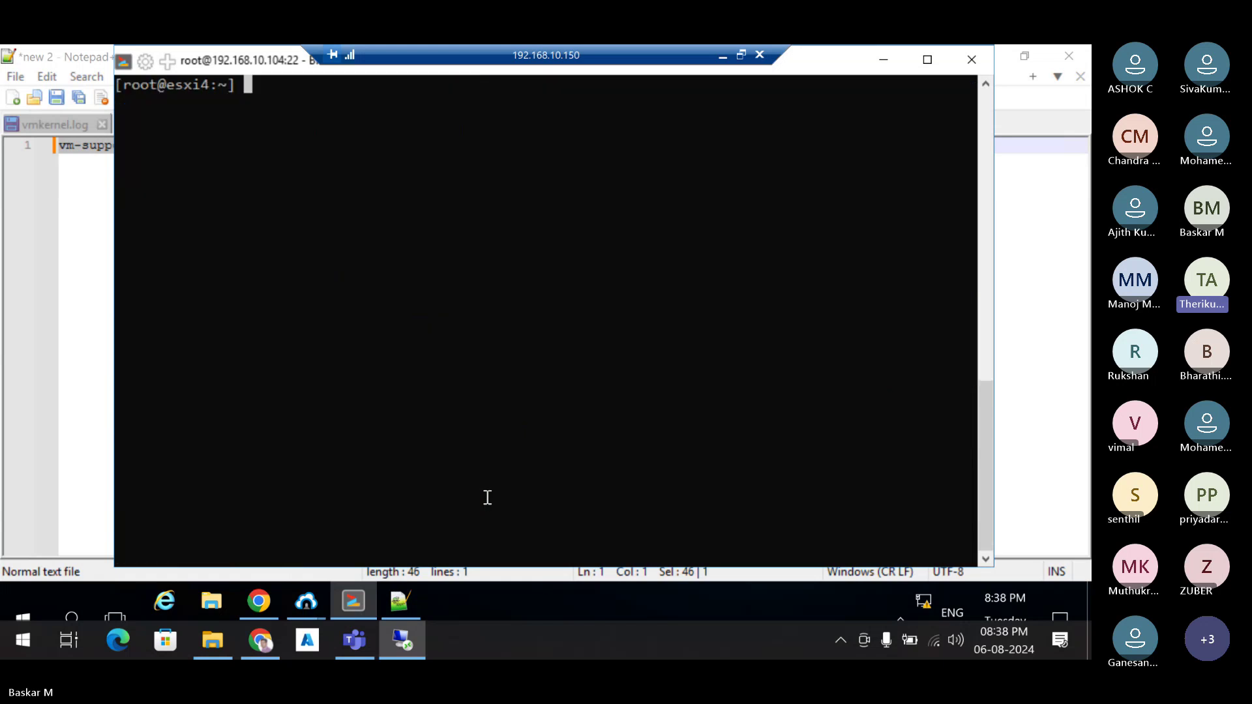
Switch to the vSphere Client and show the files stored on datastore100gb (1) to examine its current contents.
left_click(1004, 365)
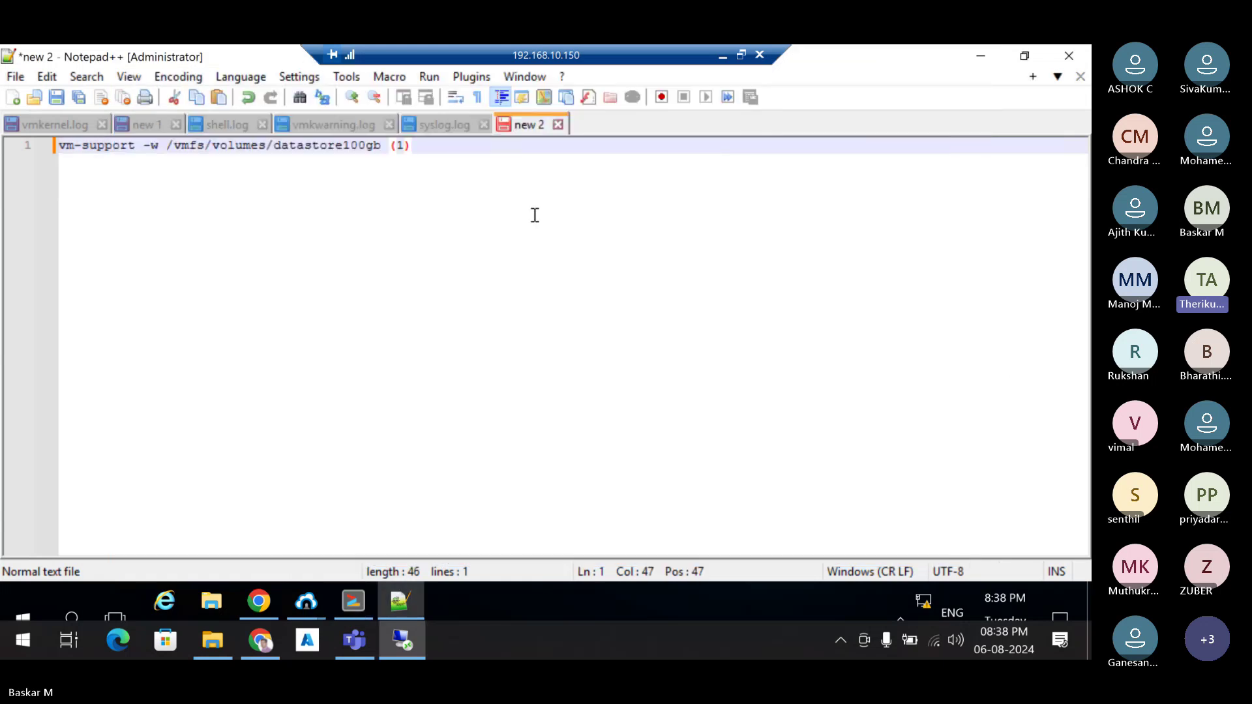
left_click(259, 600)
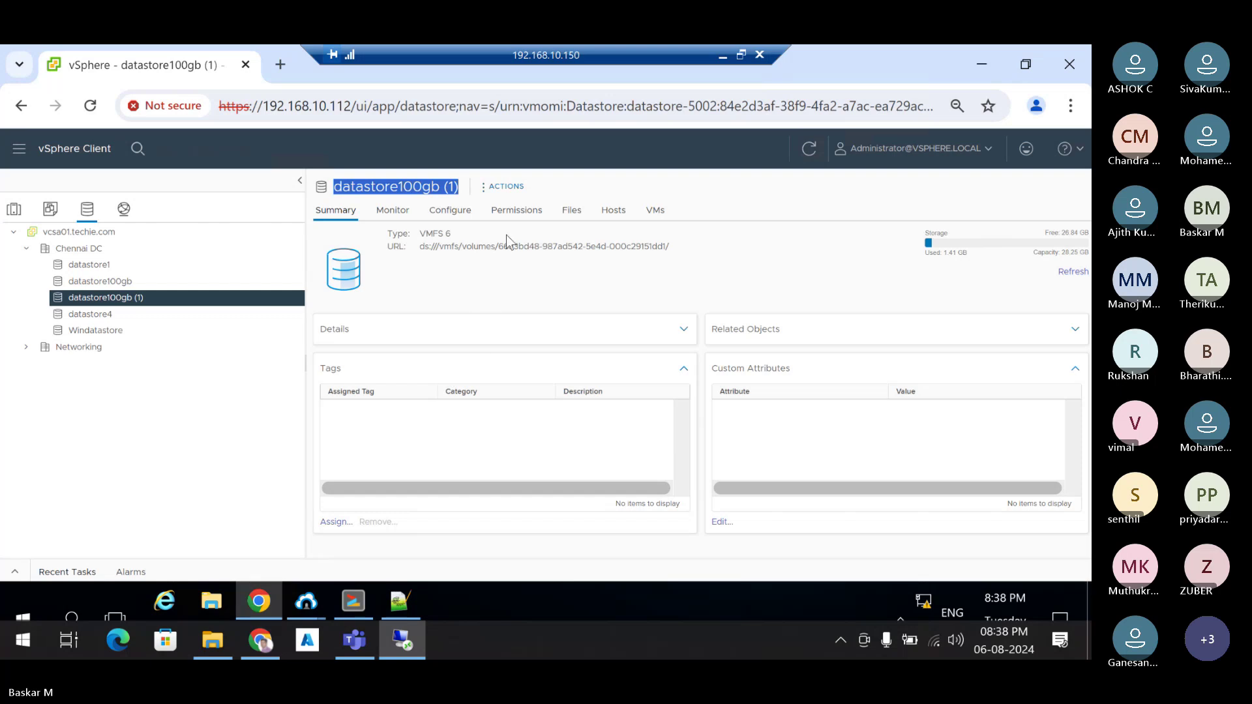
left_click(572, 209)
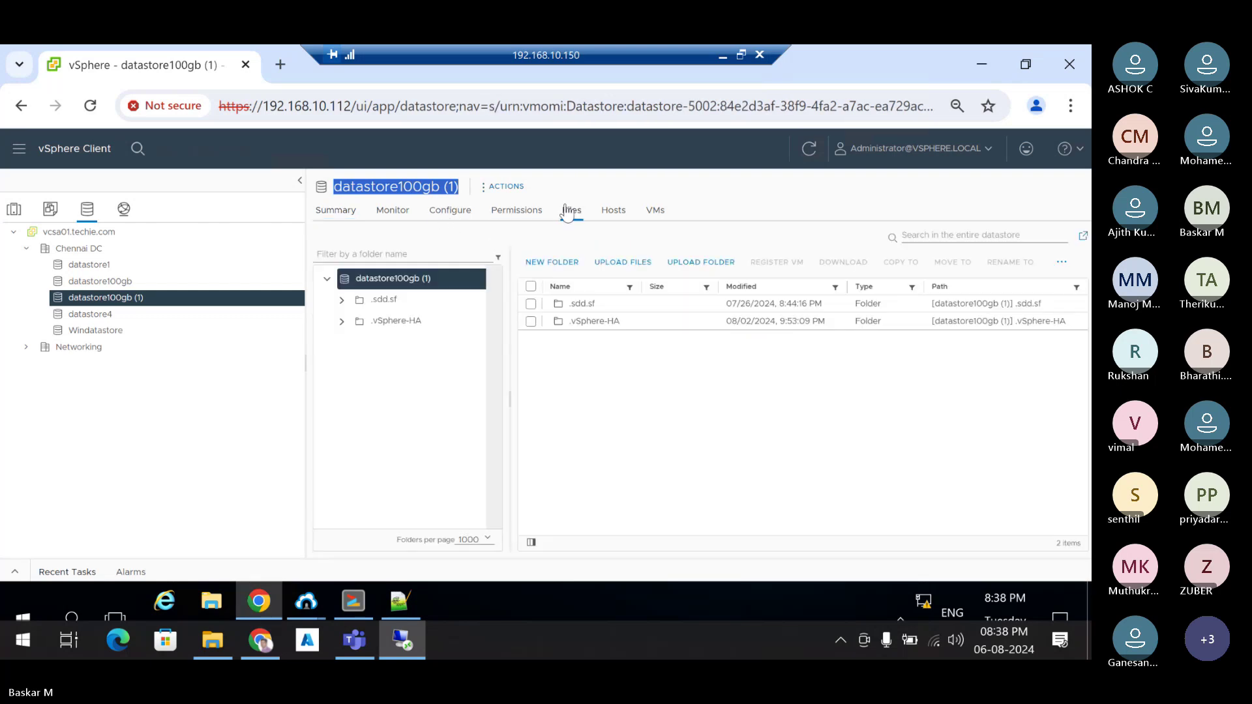
left_click(408, 416)
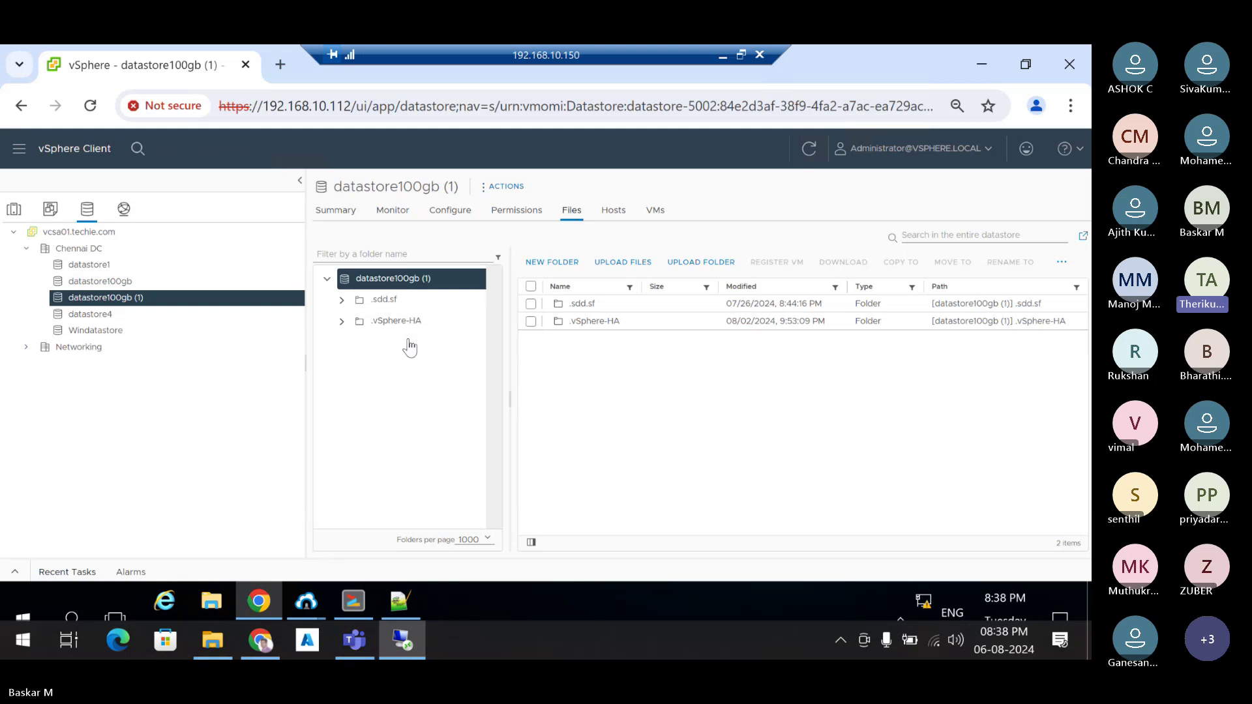
Try to run vm-support -w /vmfs/volumes/datastore100gb (1) in the host's SSH terminal by pasting the copied command.
left_click(353, 600)
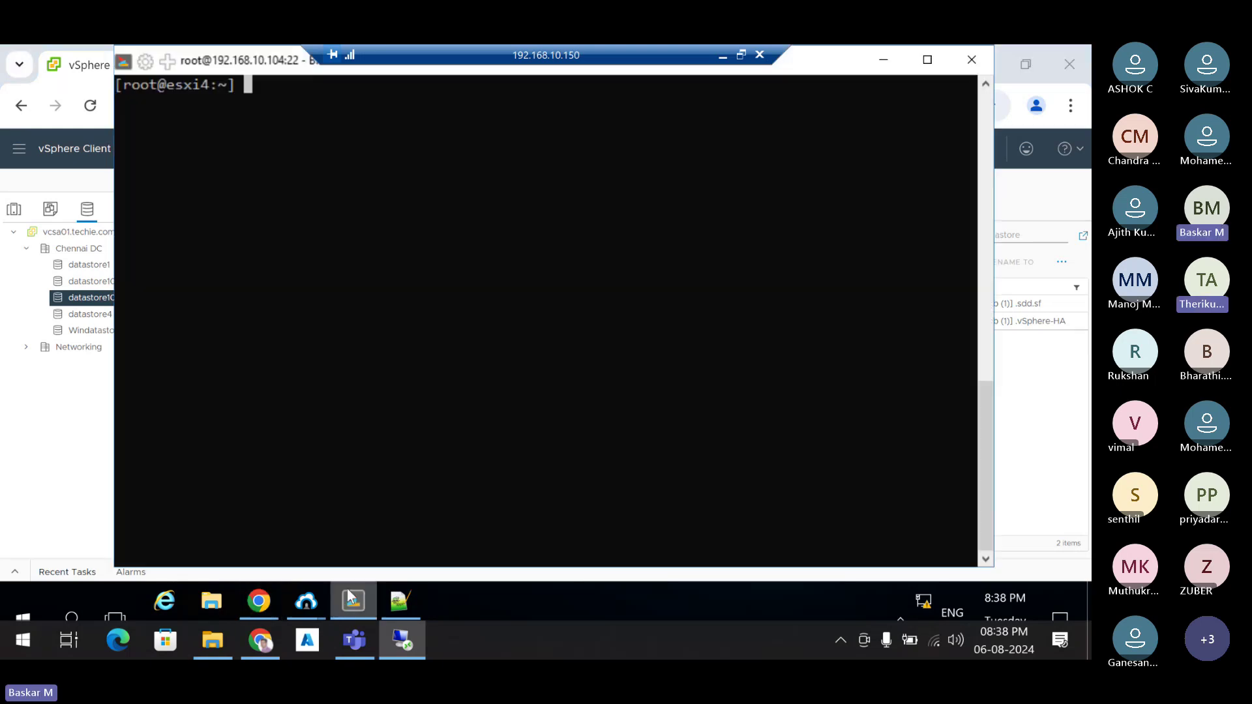
right_click(435, 238)
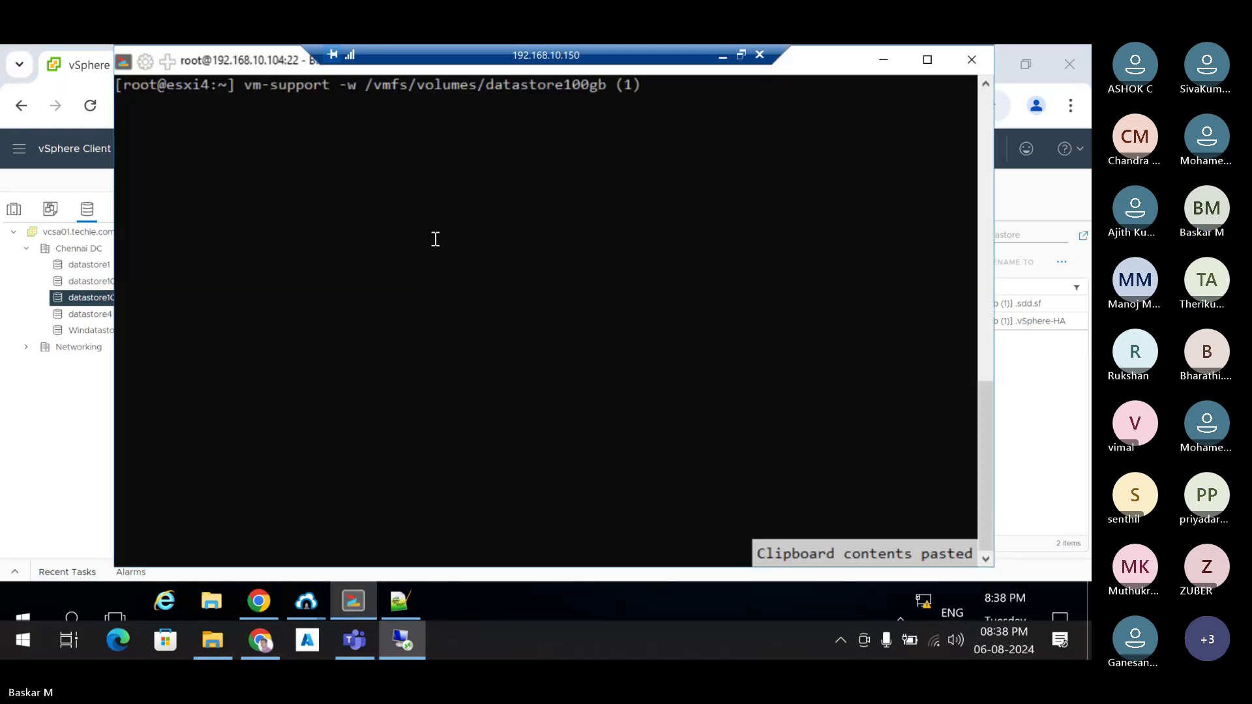
key("Return")
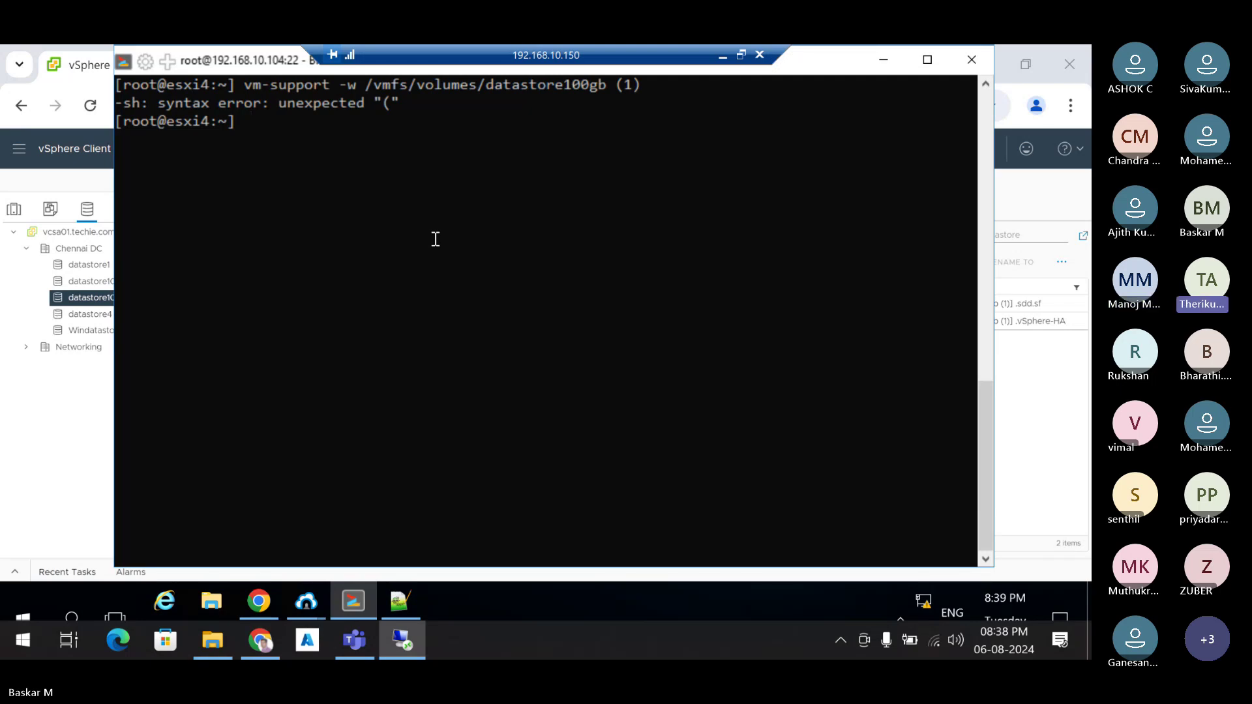
Return to the vSphere Client, list the datastores of host 192.168.10.104, and open the files of datastore4.
left_click(1021, 411)
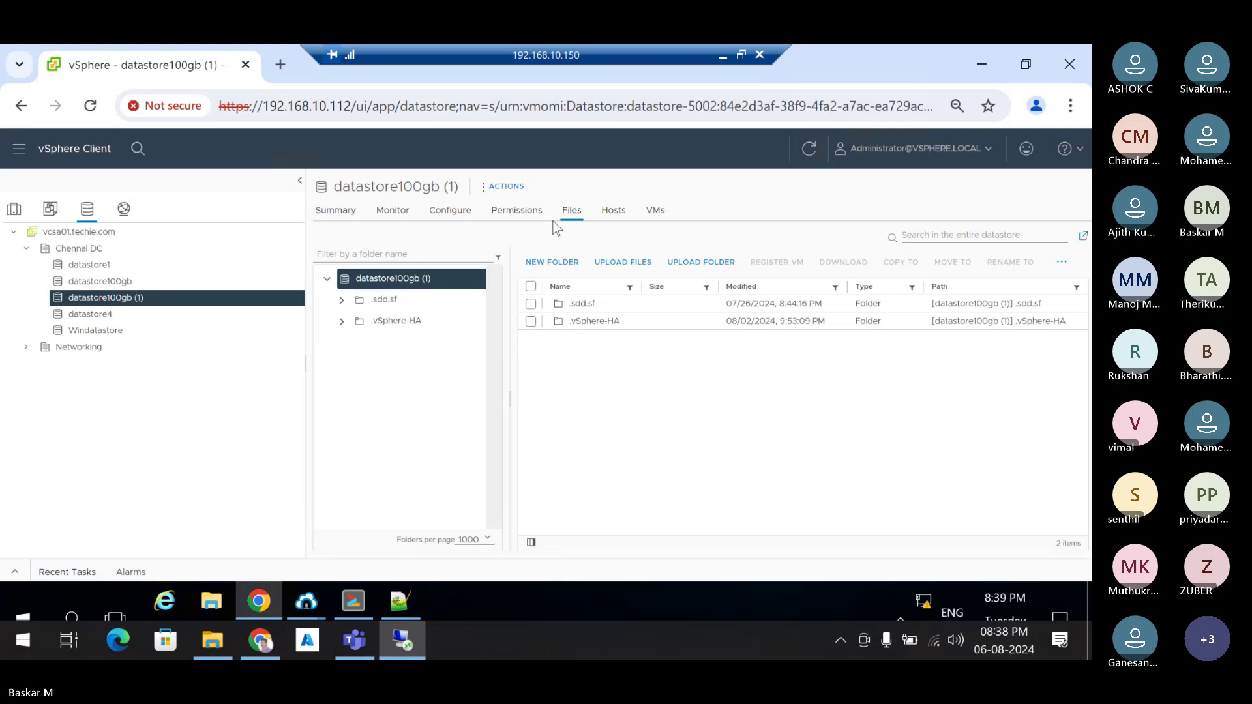
left_click(112, 283)
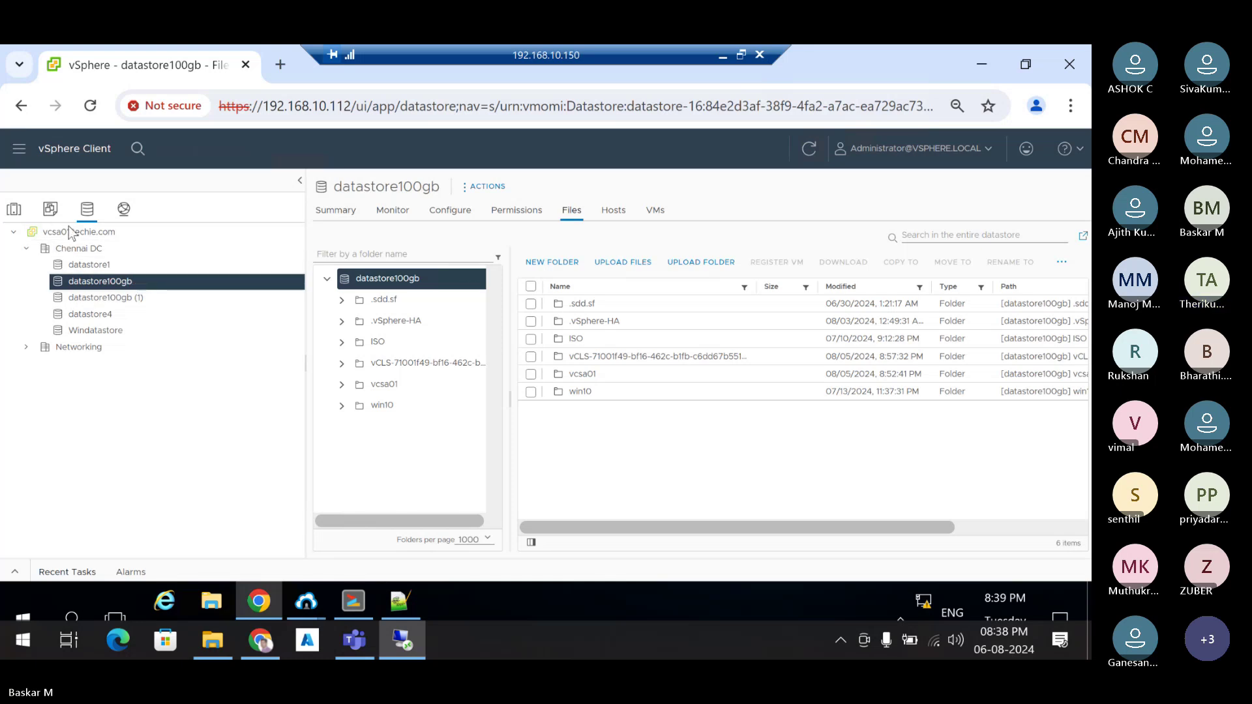
left_click(50, 209)
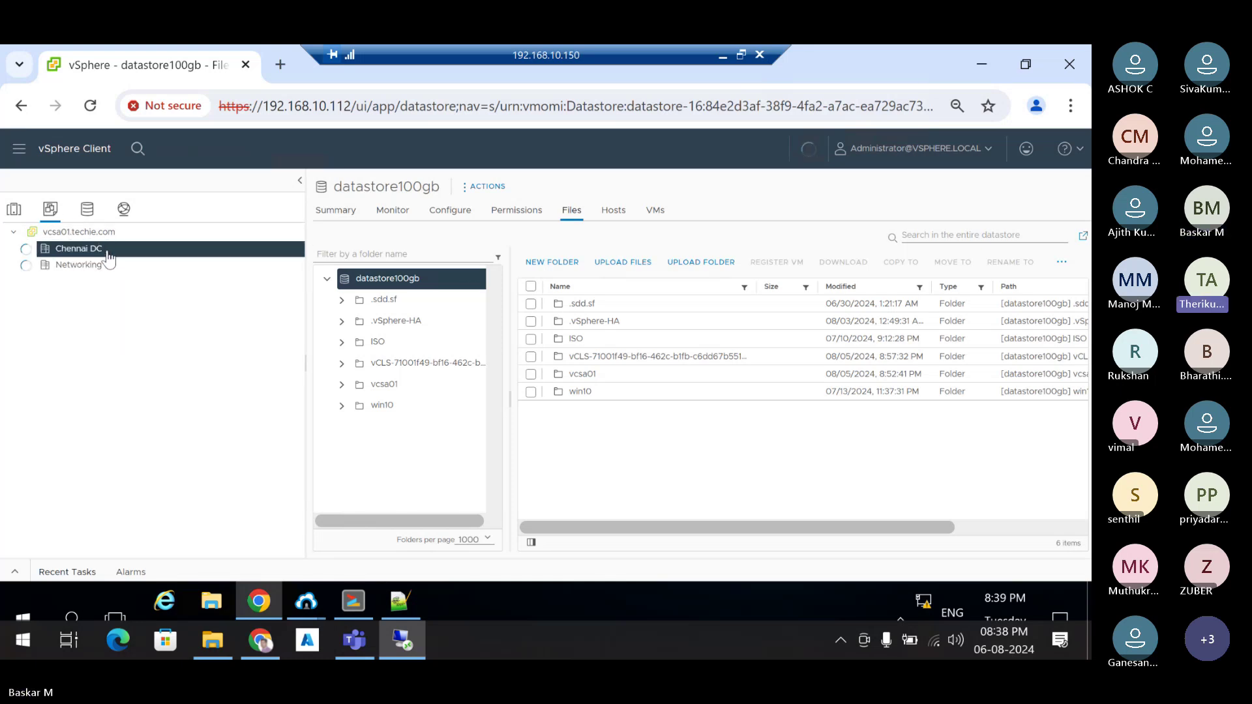
left_click(121, 273)
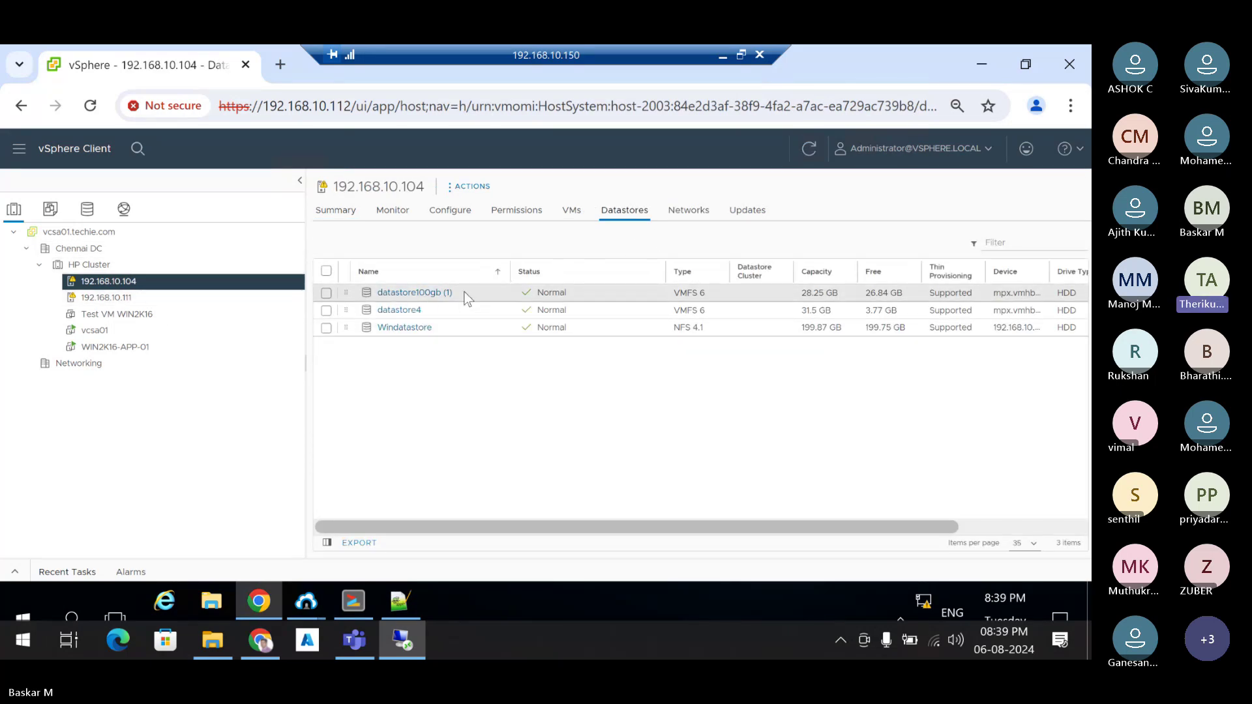
left_click_drag(439, 312, 378, 311)
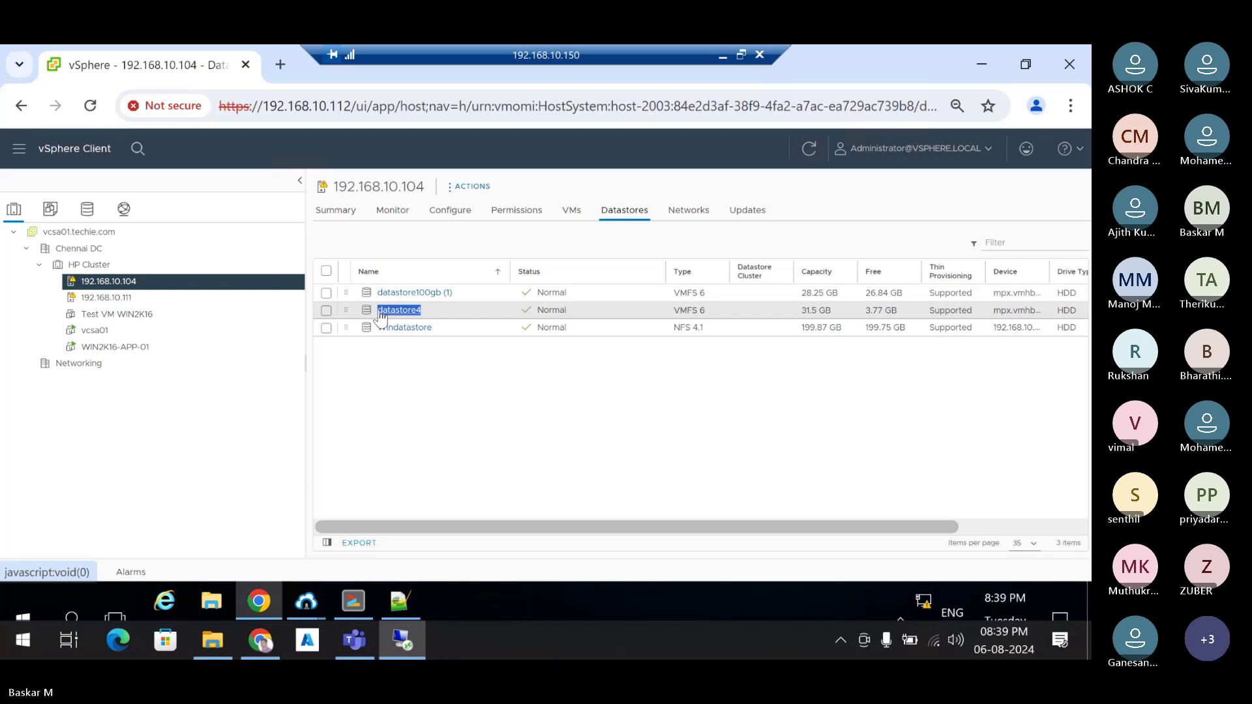
left_click(409, 316)
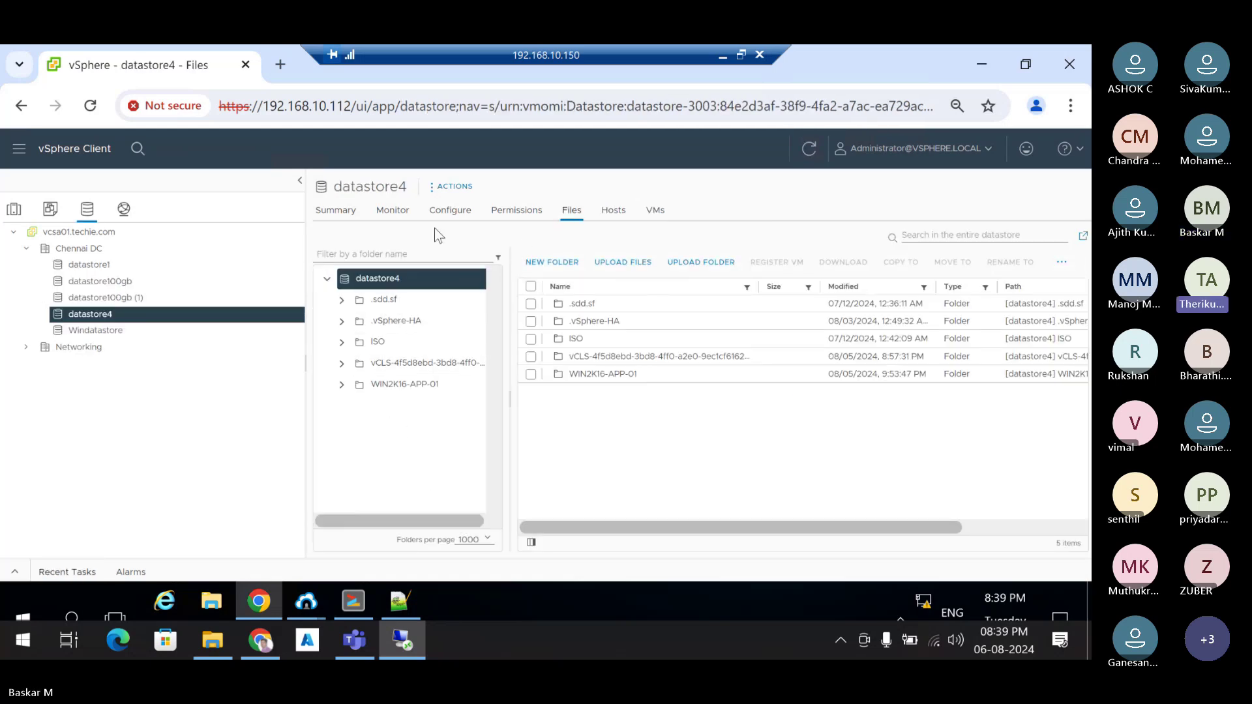
Replace the datastore name in the Notepad++ command with datastore4 and select the full command for copying.
left_click(401, 604)
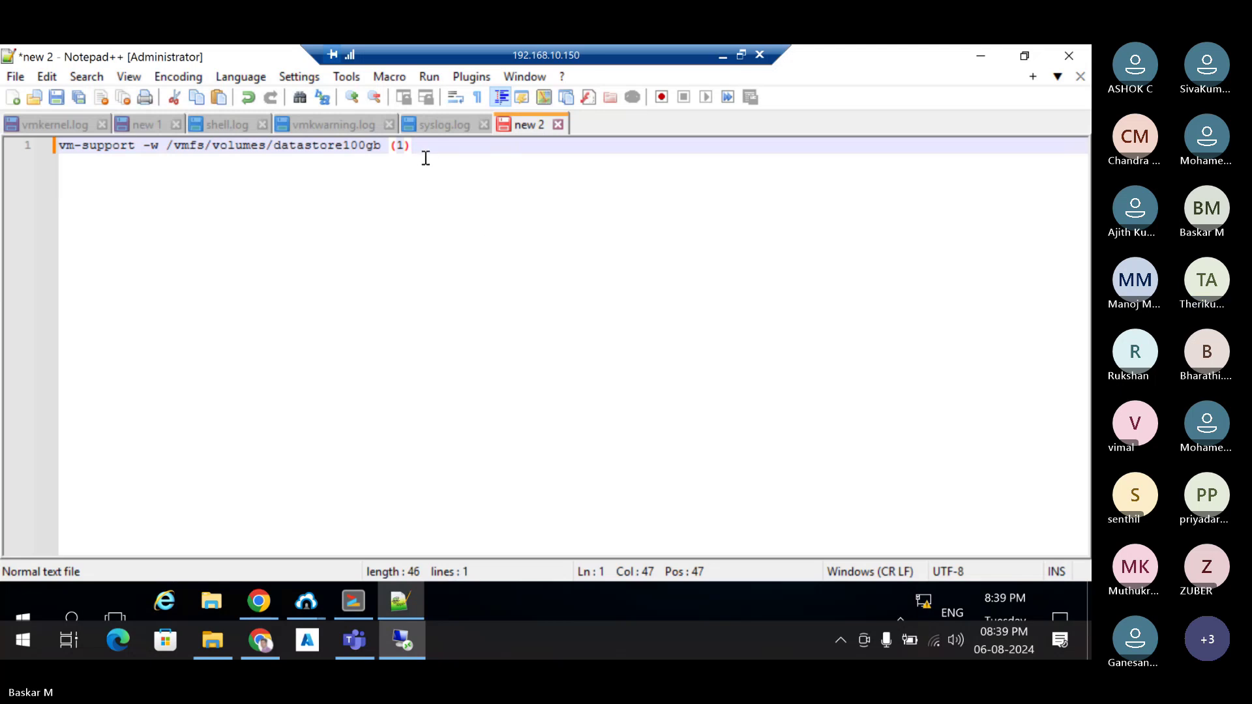
left_click_drag(415, 146, 281, 144)
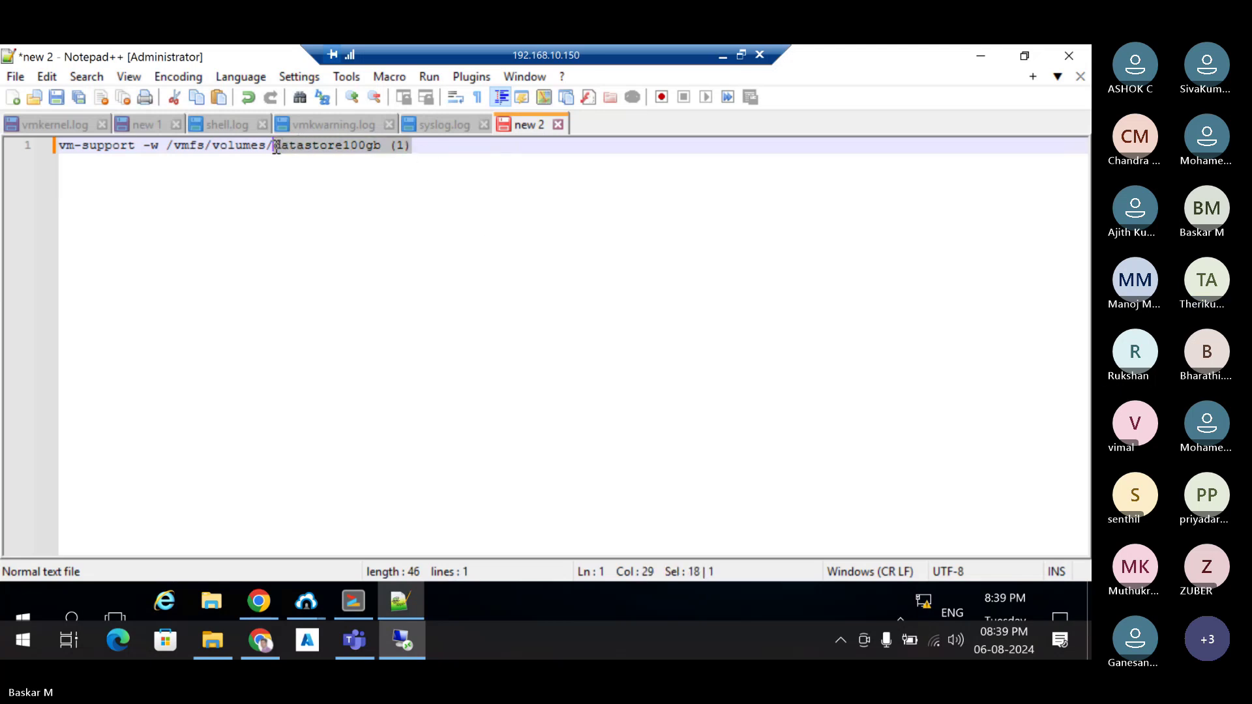
type("datastore4")
left_click_drag(408, 146, 49, 147)
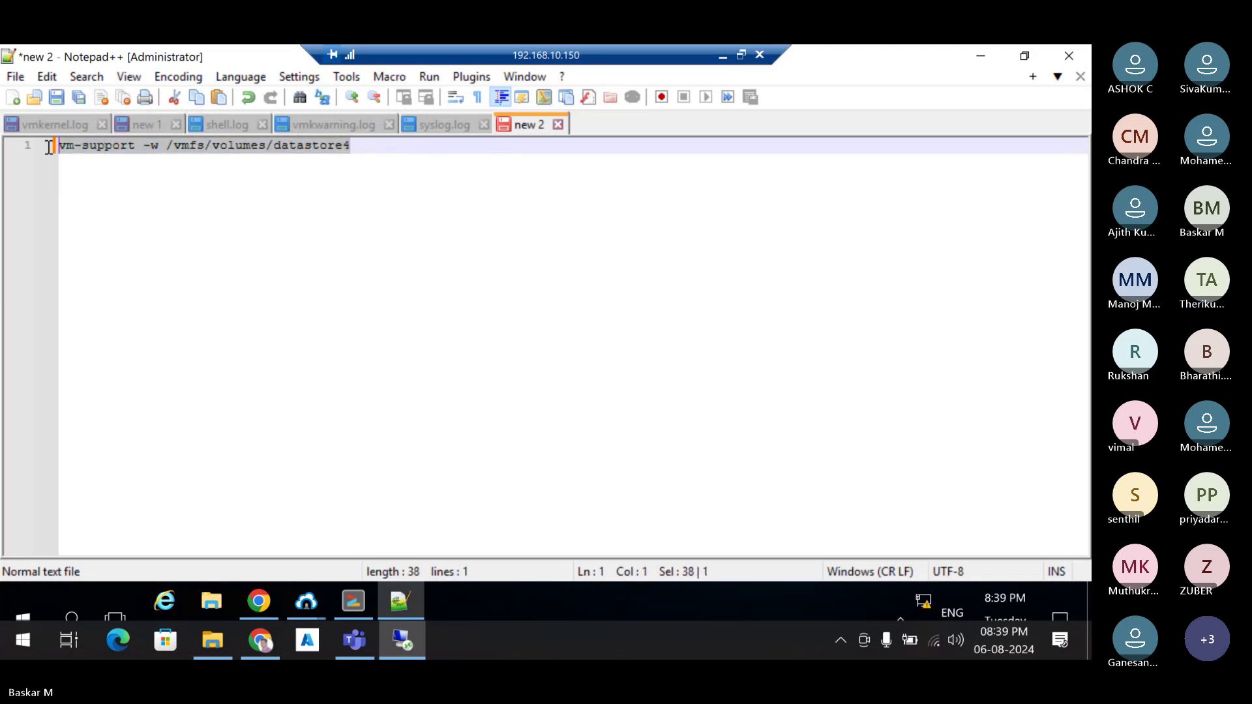
Run vm-support -w /vmfs/volumes/datastore4 in the host's SSH terminal and maximize the terminal window to follow the log collection.
left_click(352, 601)
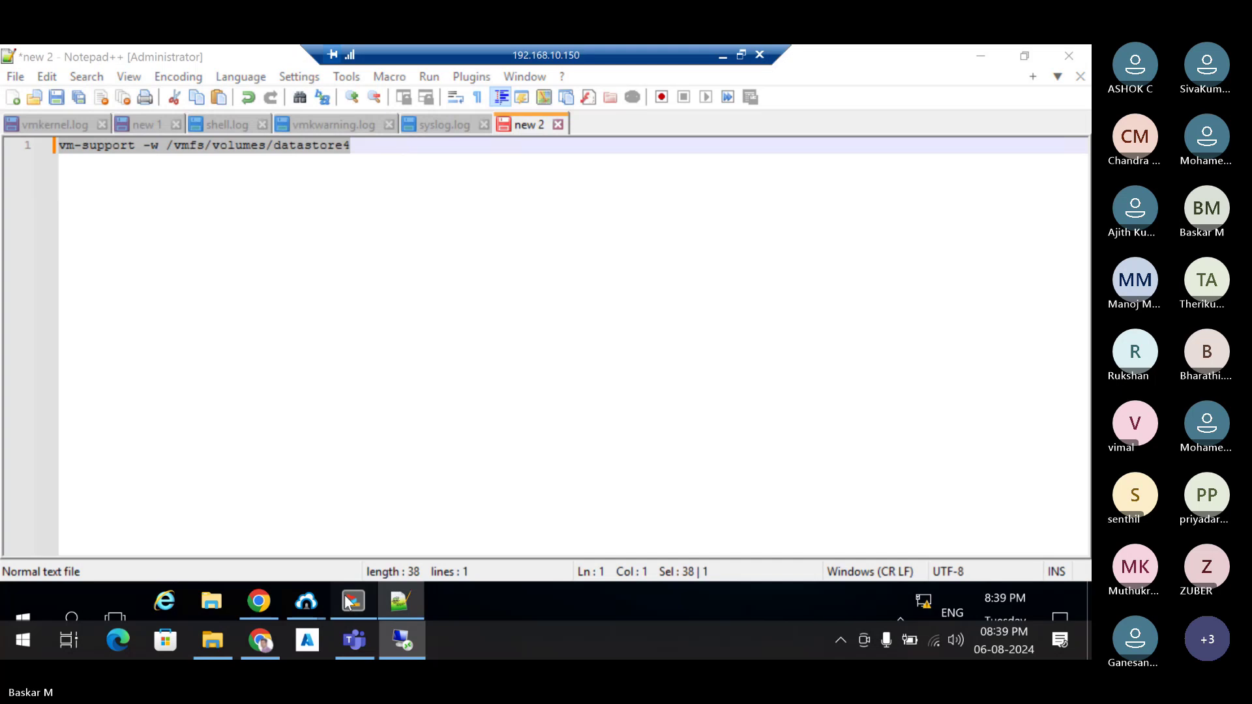
right_click(488, 231)
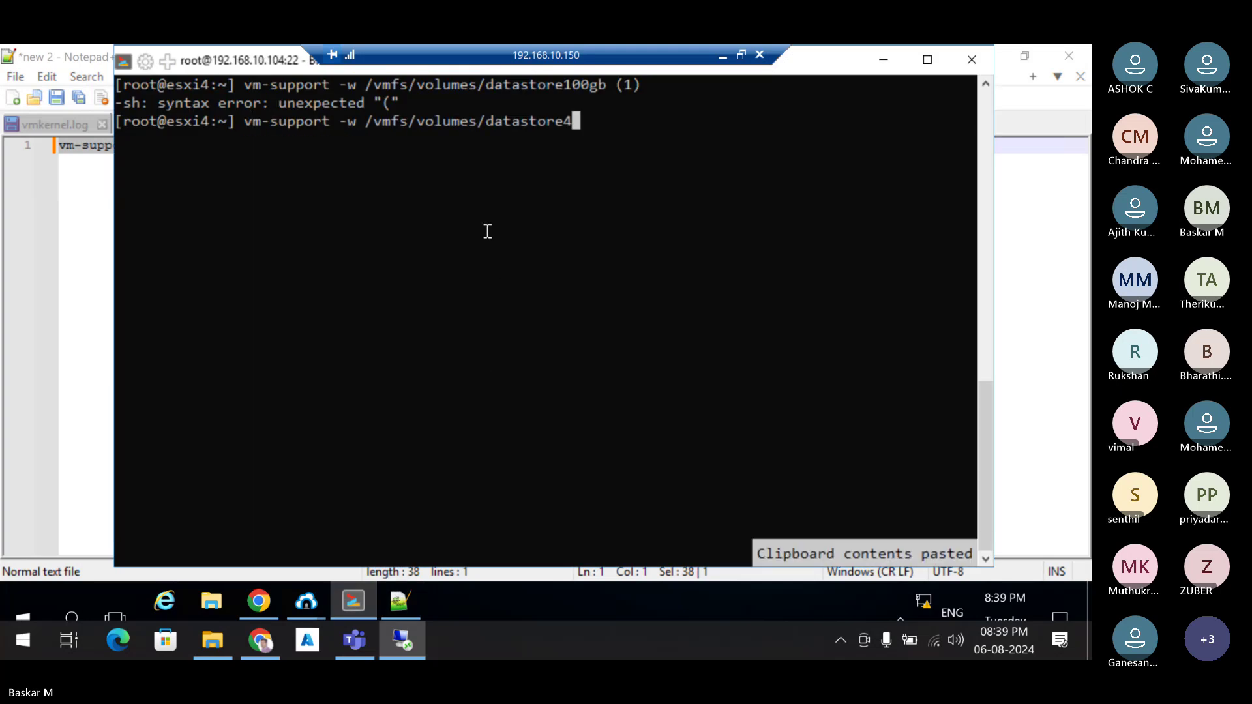
key("Return")
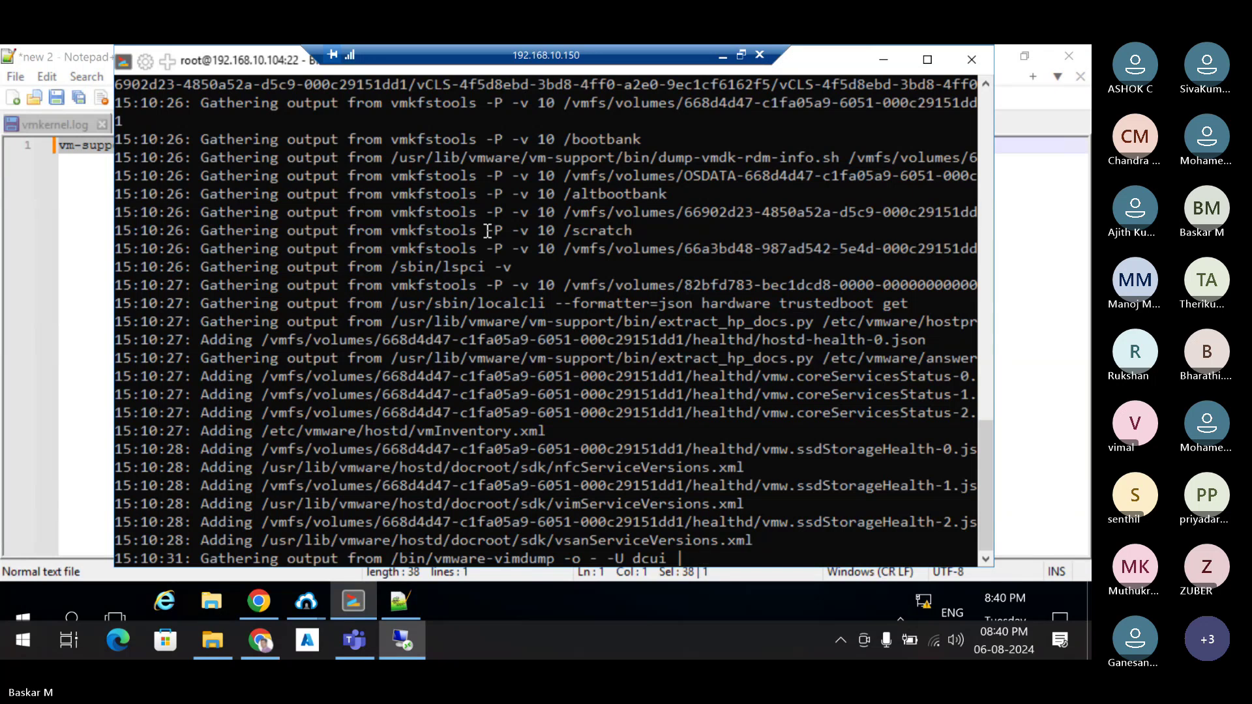
left_click_drag(790, 72, 796, 186)
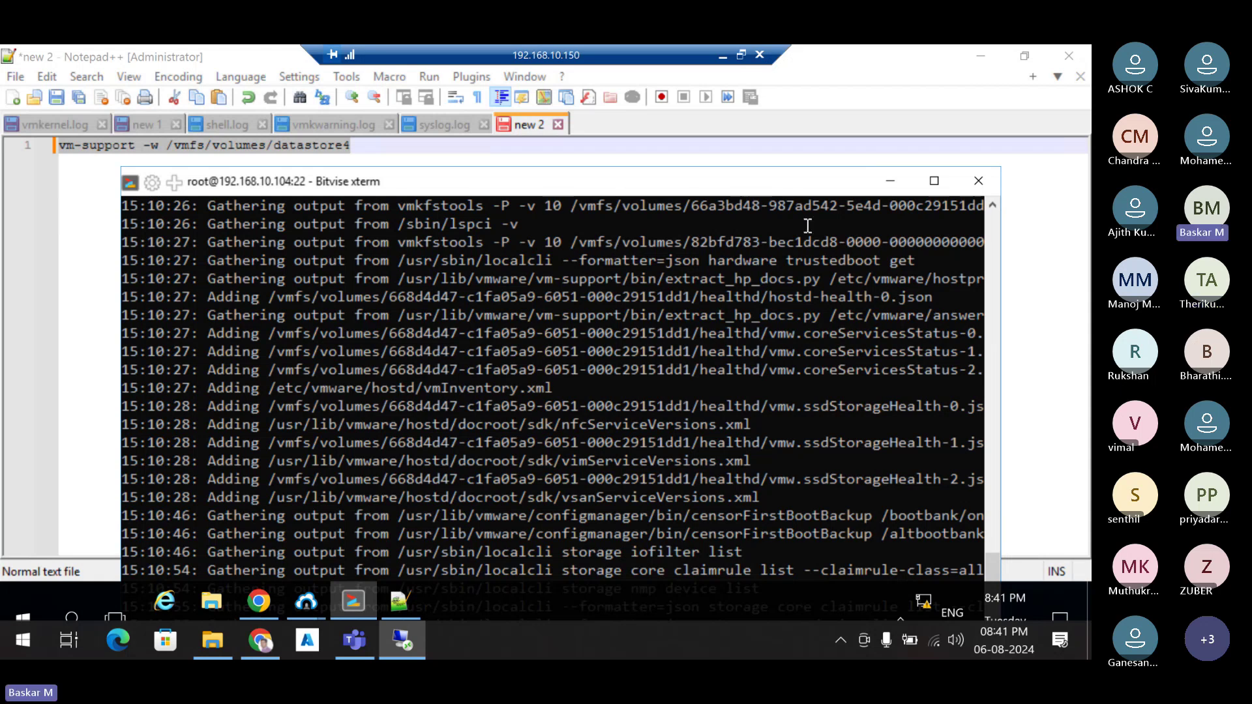
left_click(929, 182)
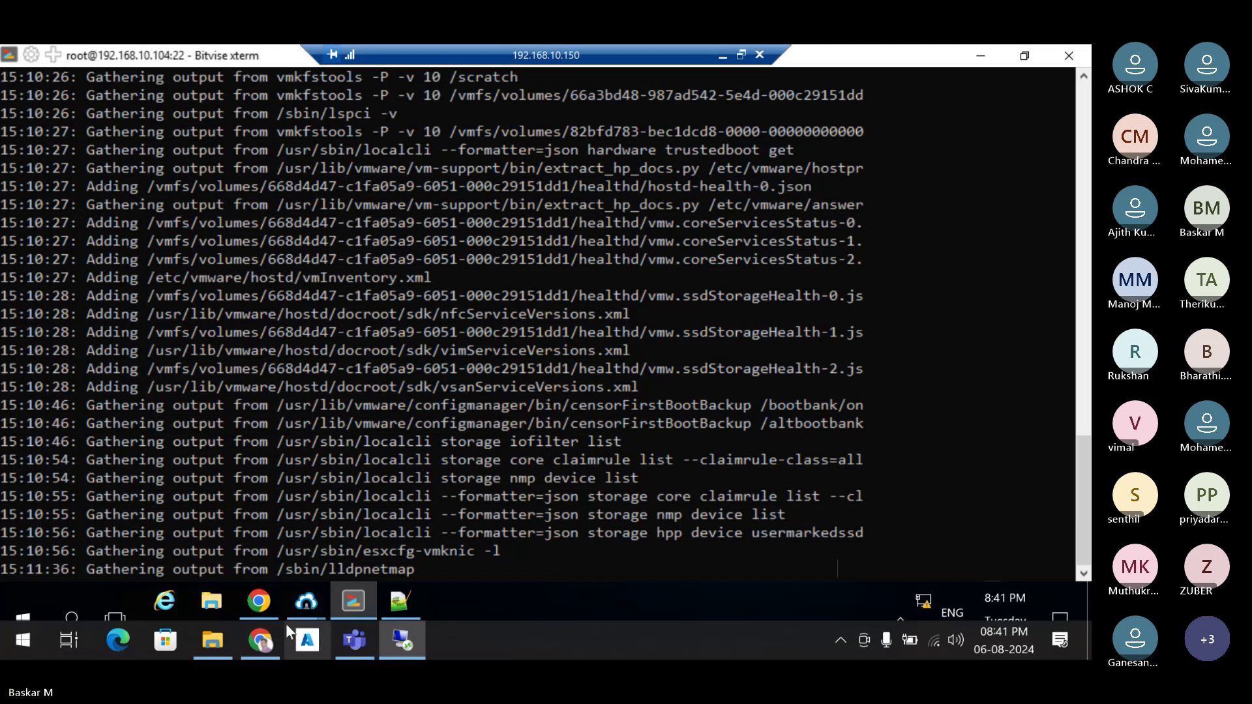
Refresh datastore4's file list in the vSphere Client and examine the support bundle file's name, size, modified time and path.
left_click(265, 604)
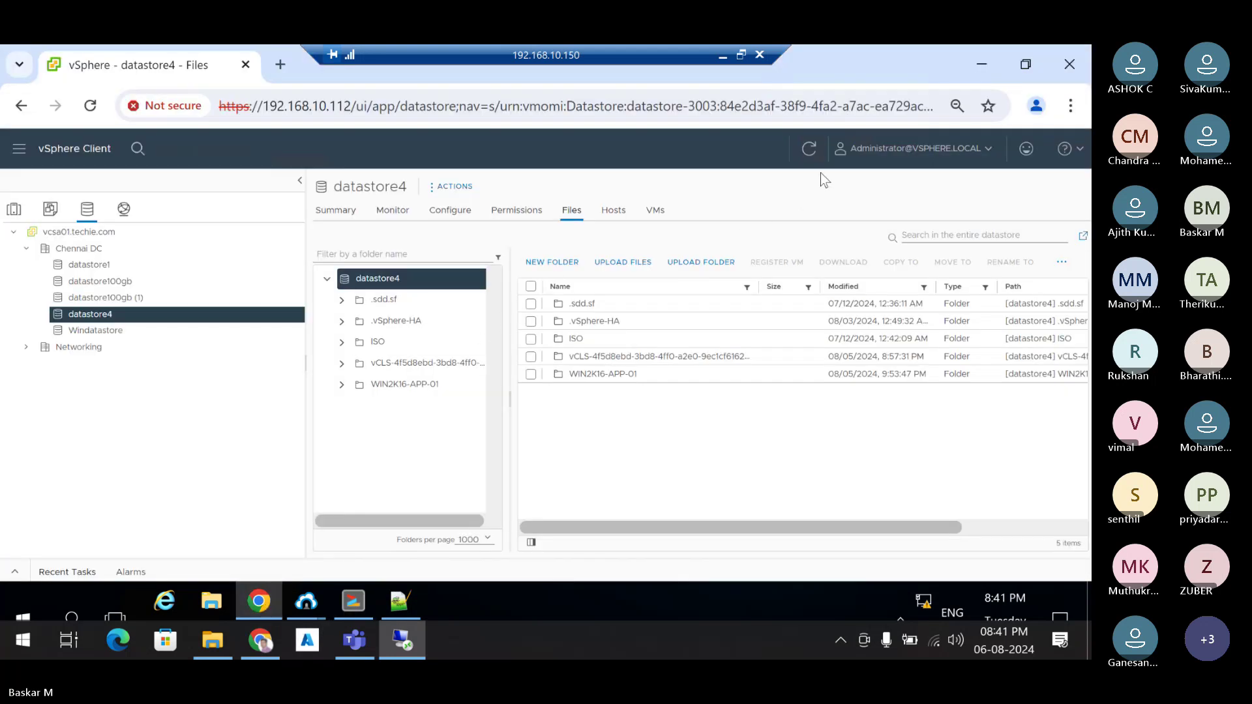
left_click(810, 150)
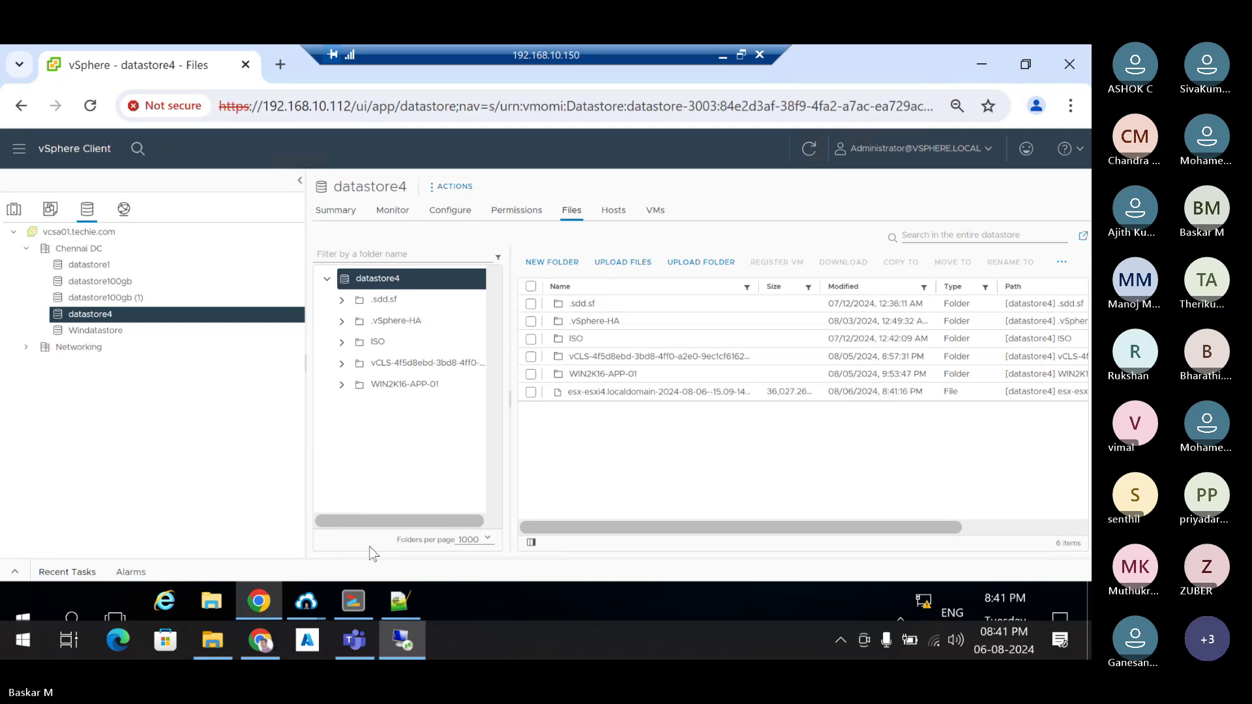
mouse_move(357, 603)
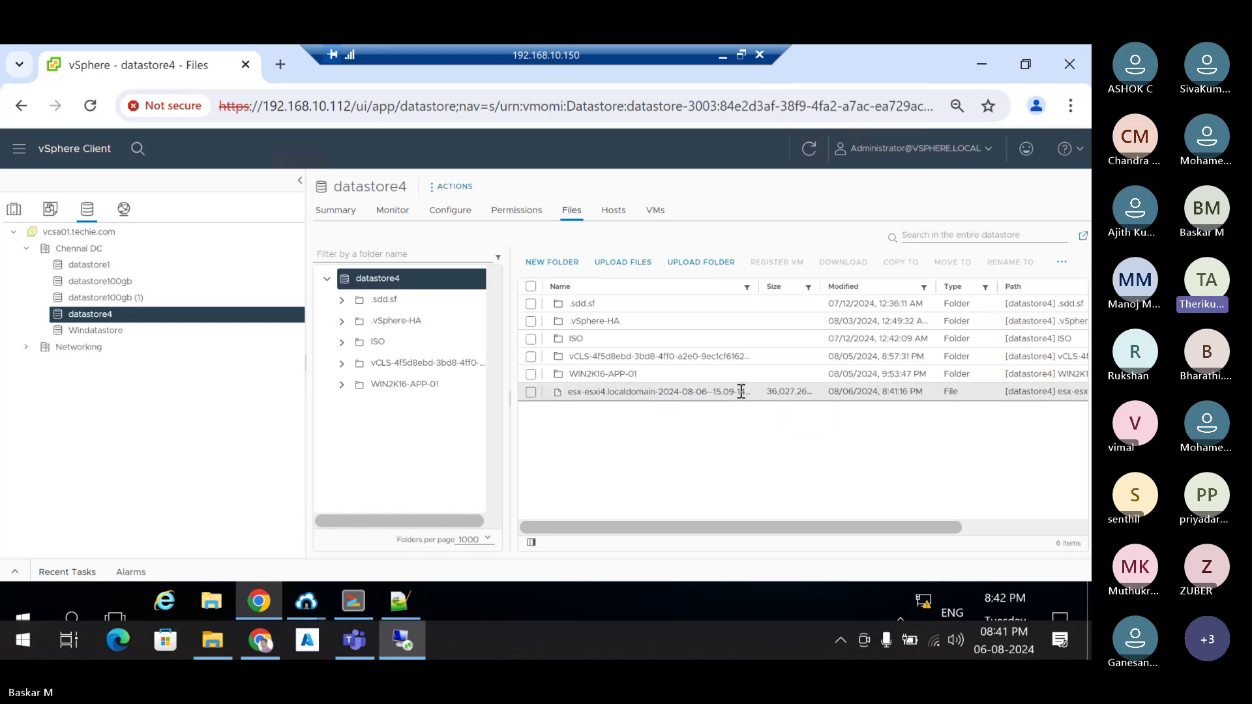
left_click_drag(740, 394, 678, 410)
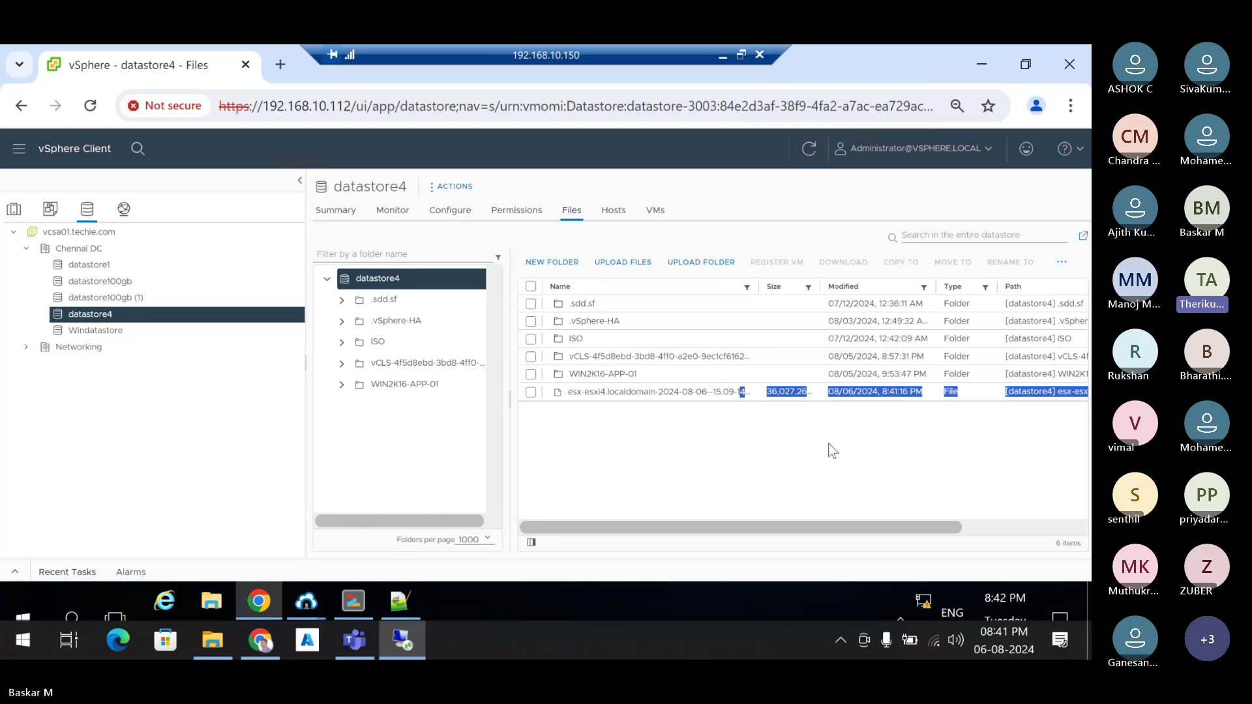
left_click(888, 392)
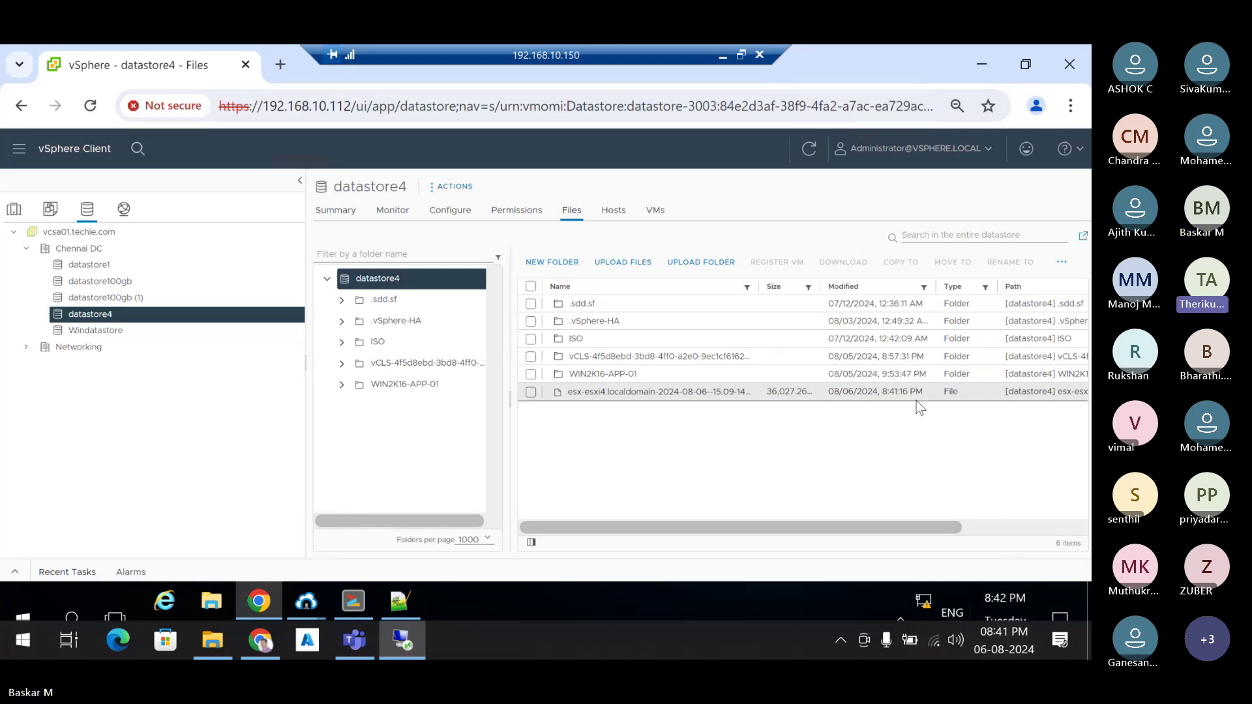
left_click(1002, 530)
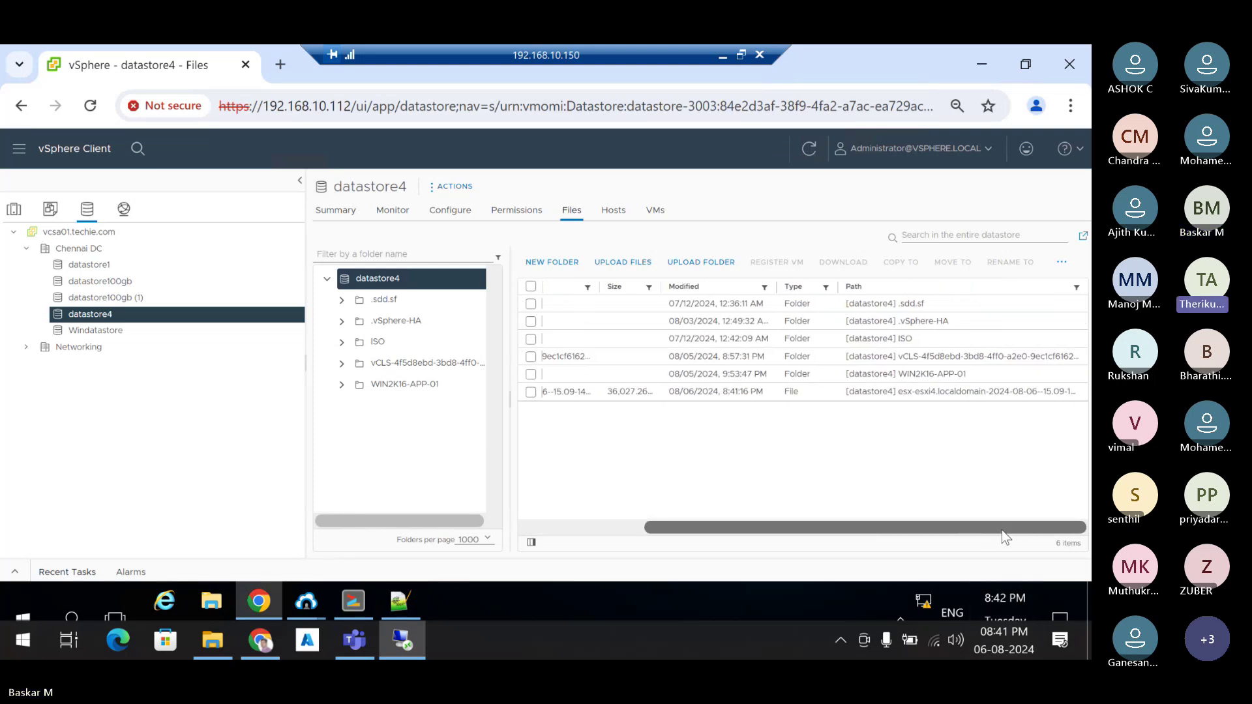
left_click_drag(1079, 529, 681, 522)
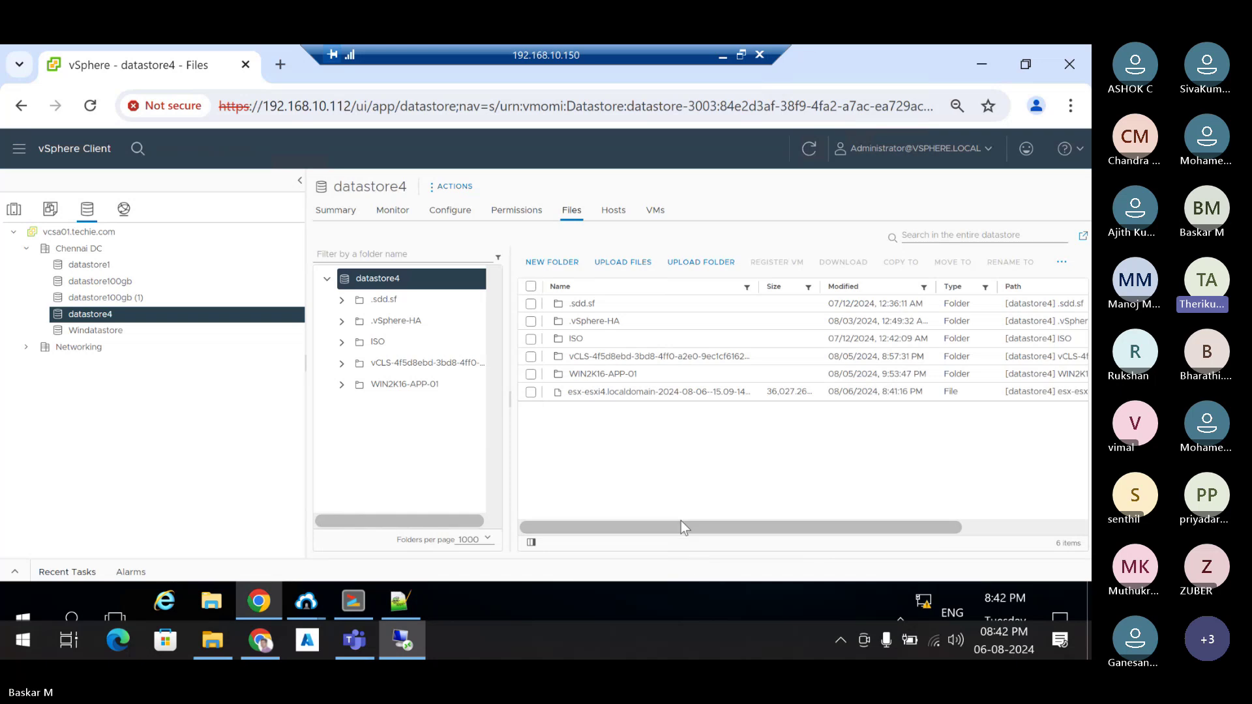